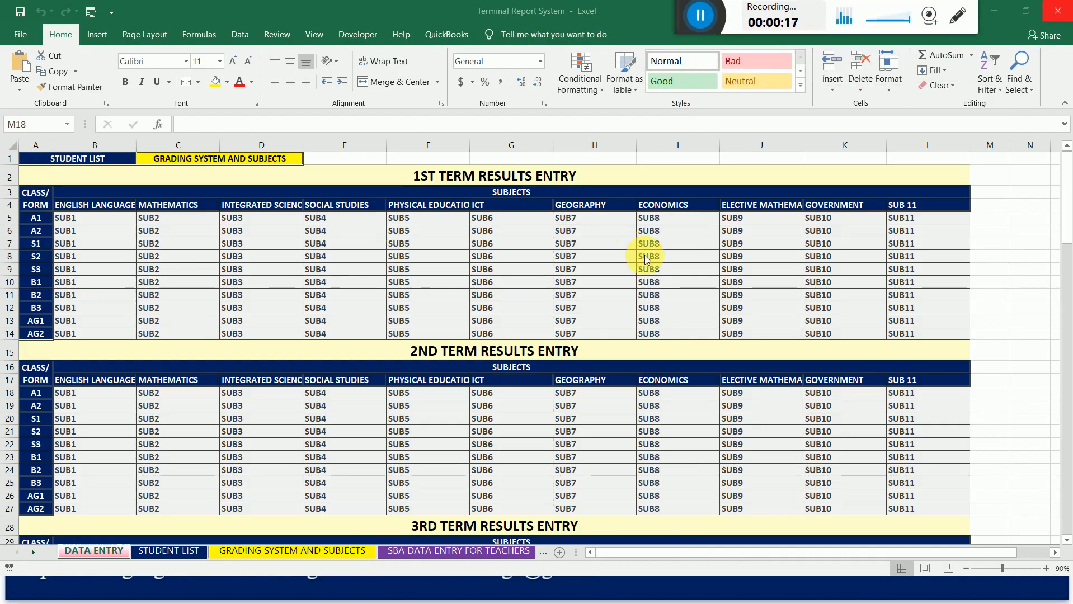
Select the first-term English Language entry for class A1, view the SUB1-1 sheet, and return to the DATA ENTRY sheet.
{"action": "left_click", "coordinate": [66, 223]}
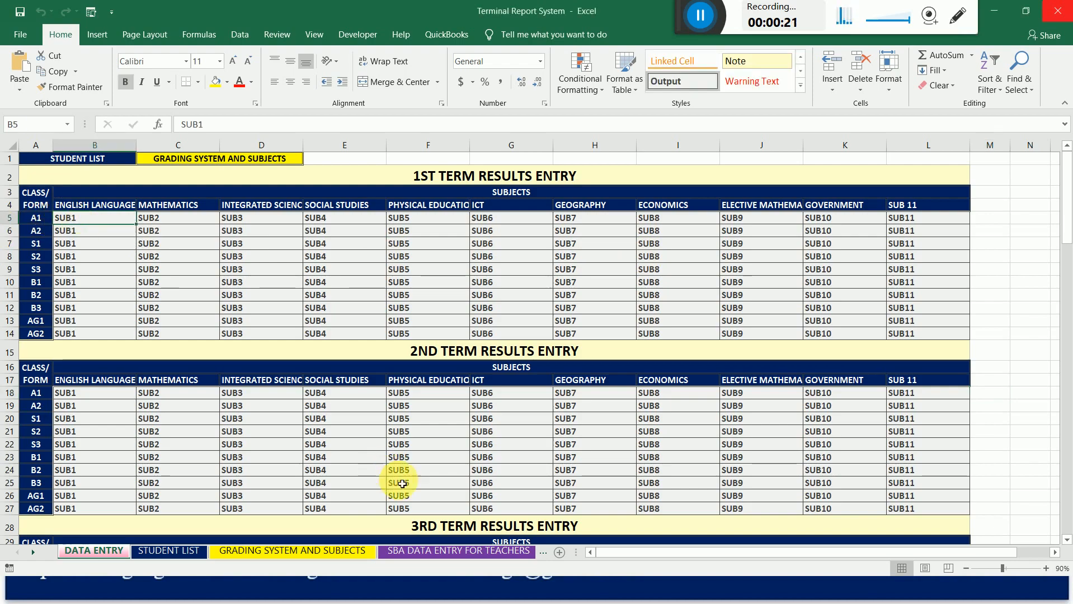
{"action": "left_click", "coordinate": [33, 553]}
{"action": "left_click", "coordinate": [33, 553]}
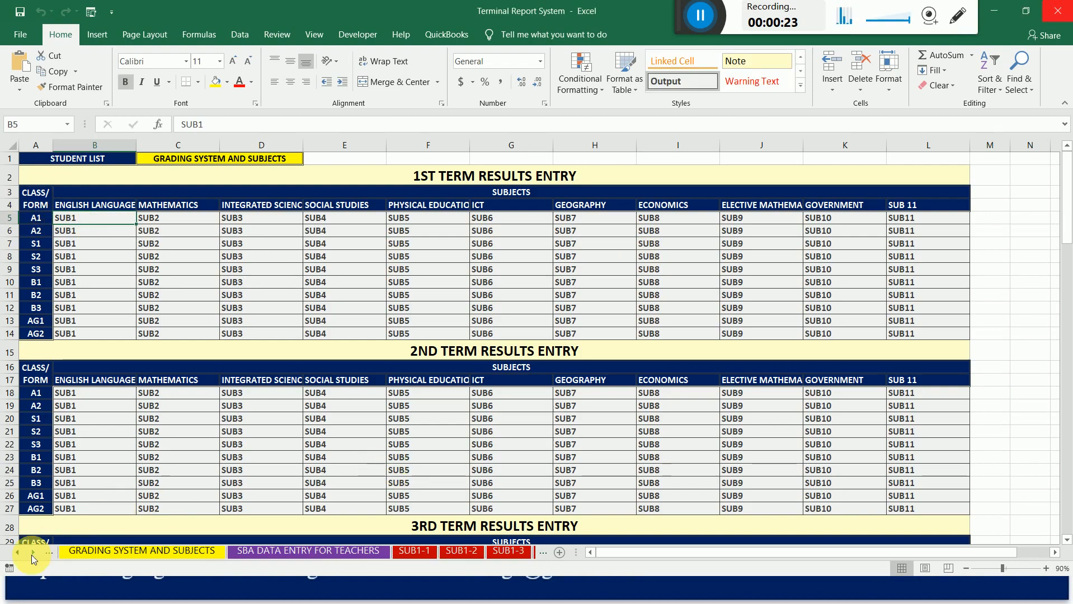
{"action": "left_click", "coordinate": [33, 553]}
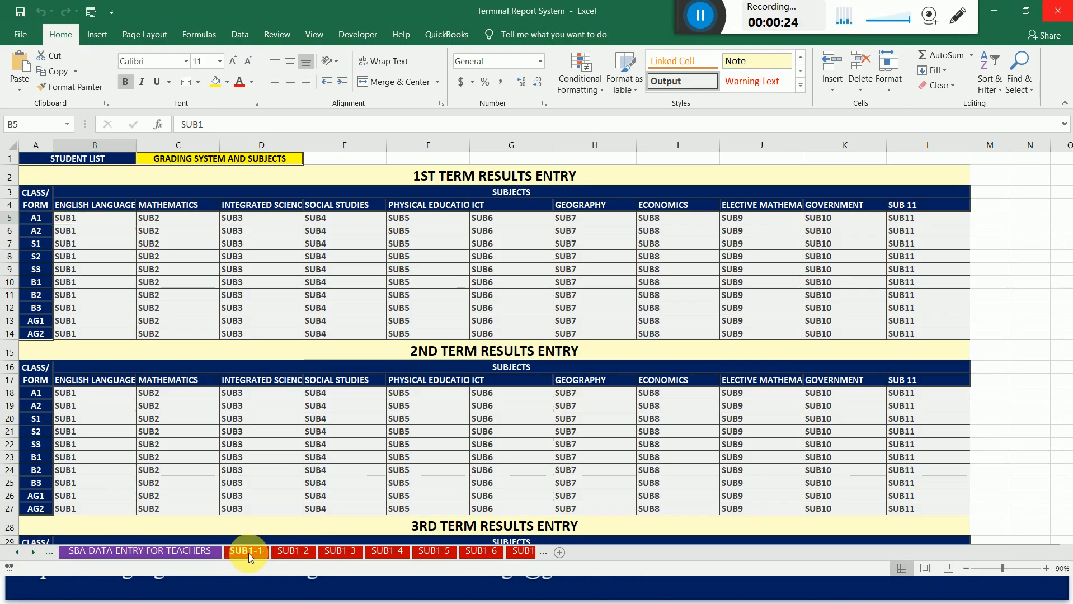
{"action": "left_click", "coordinate": [248, 554]}
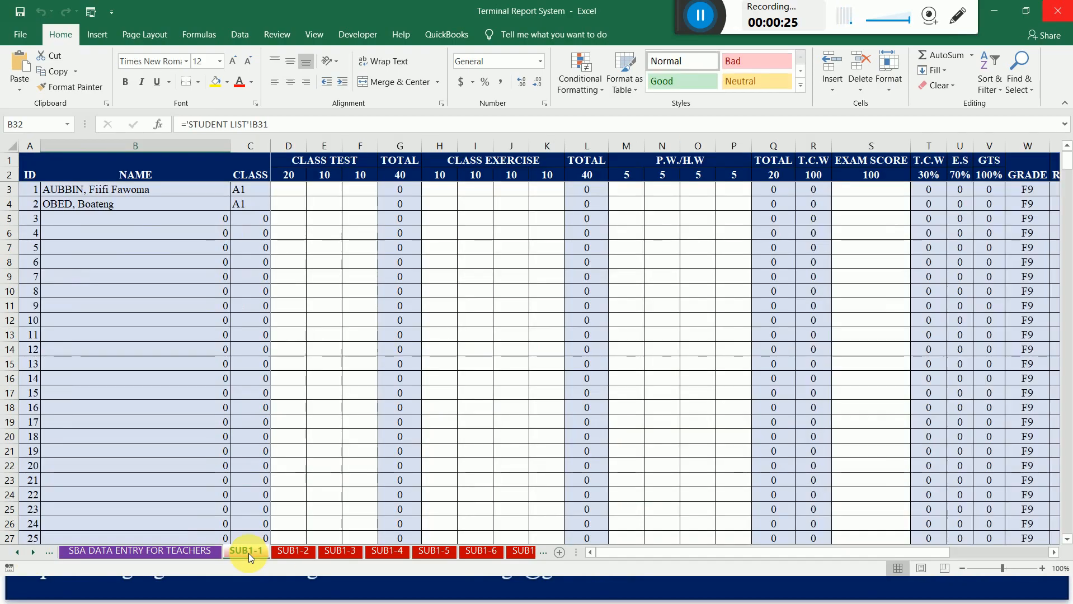
{"action": "left_click", "coordinate": [17, 553]}
{"action": "left_click", "coordinate": [17, 553]}
{"action": "left_click", "coordinate": [17, 553]}
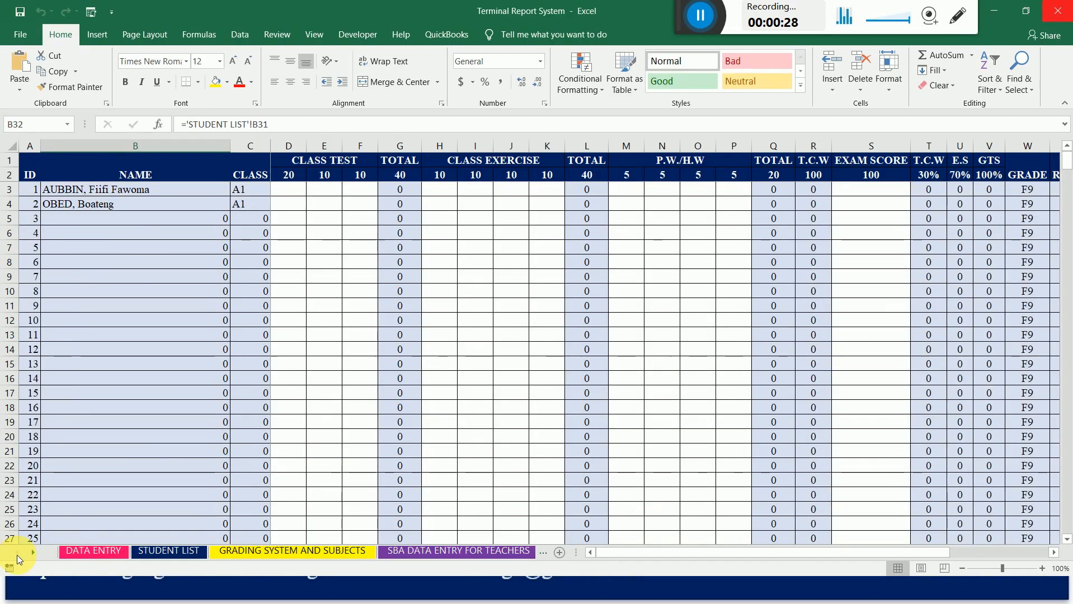
{"action": "left_click", "coordinate": [78, 554]}
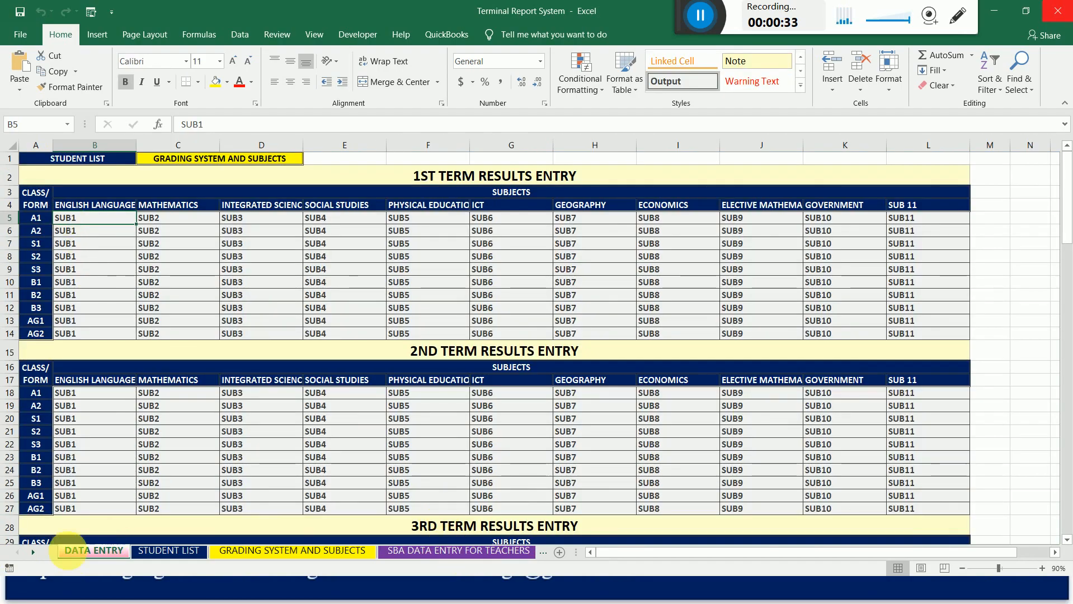
View the SUB1-1 sheet again, browse the names of the following SUB1 and SUB2 sheets, and return to the DATA ENTRY sheet.
{"action": "left_click", "coordinate": [33, 552]}
{"action": "left_click", "coordinate": [33, 552]}
{"action": "left_click", "coordinate": [33, 553]}
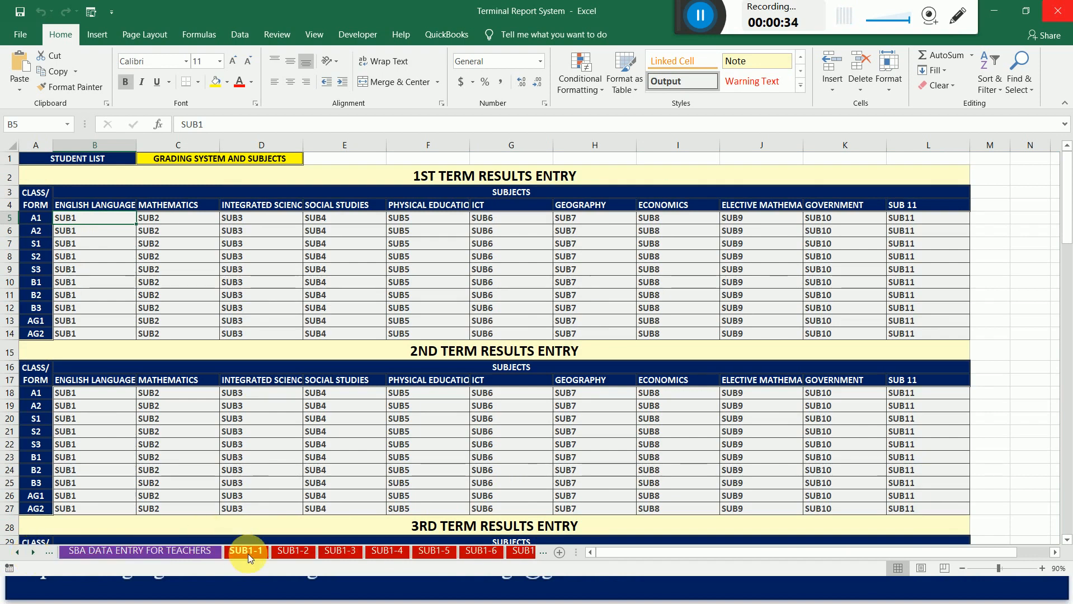
{"action": "left_click", "coordinate": [248, 554]}
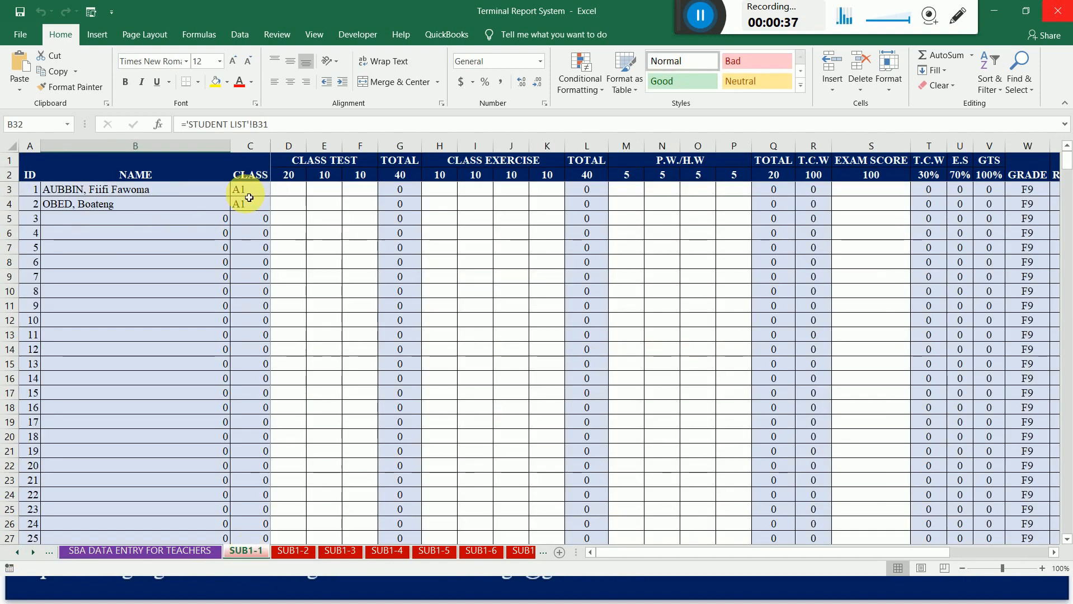
{"action": "left_click", "coordinate": [25, 550]}
{"action": "left_click", "coordinate": [25, 550]}
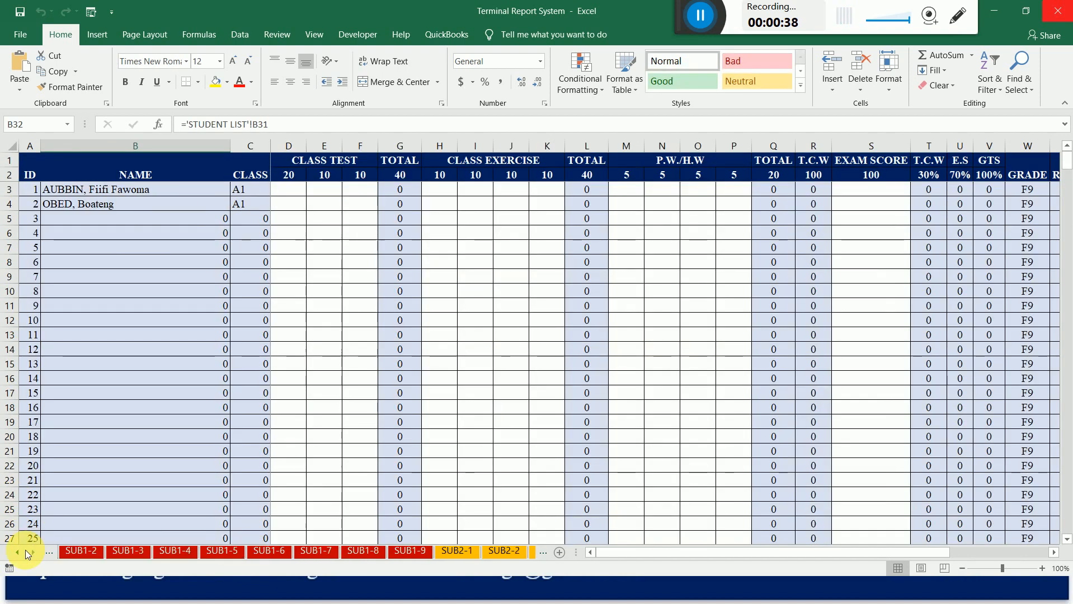
{"action": "left_click", "coordinate": [26, 550]}
{"action": "left_click", "coordinate": [25, 550]}
{"action": "left_click", "coordinate": [25, 550]}
{"action": "left_click", "coordinate": [25, 550]}
{"action": "left_click", "coordinate": [25, 550]}
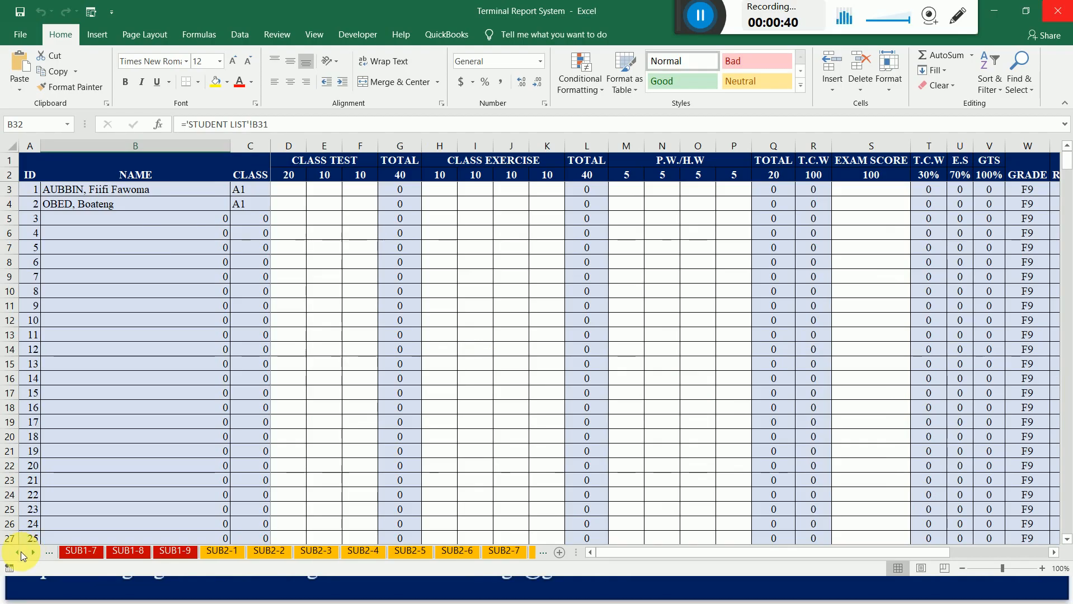
{"action": "left_click", "coordinate": [21, 553], "text": "ctrl"}
{"action": "left_click", "coordinate": [65, 552]}
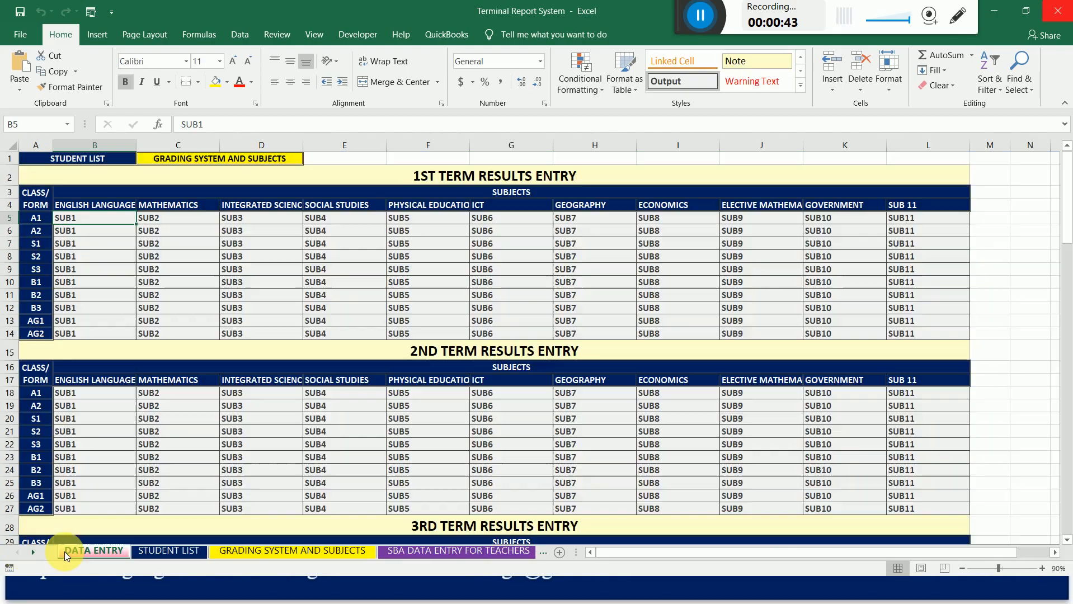
Select the first-term English Language entry for class A2 and open the SUB1-1 sheet.
{"action": "left_click", "coordinate": [70, 233]}
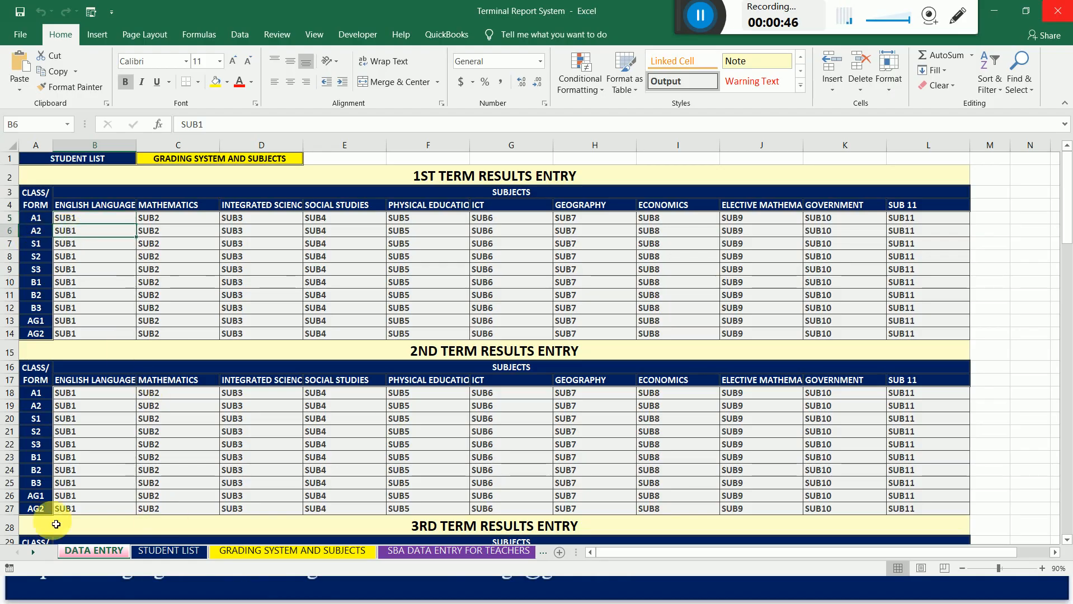
{"action": "triple_click", "coordinate": [35, 555]}
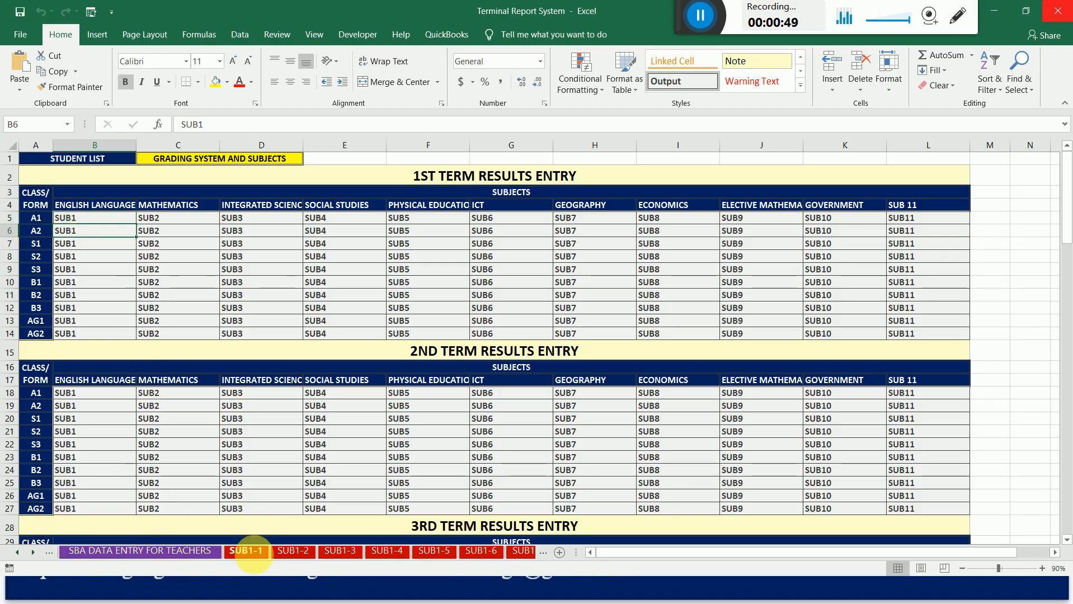
{"action": "left_click", "coordinate": [254, 554]}
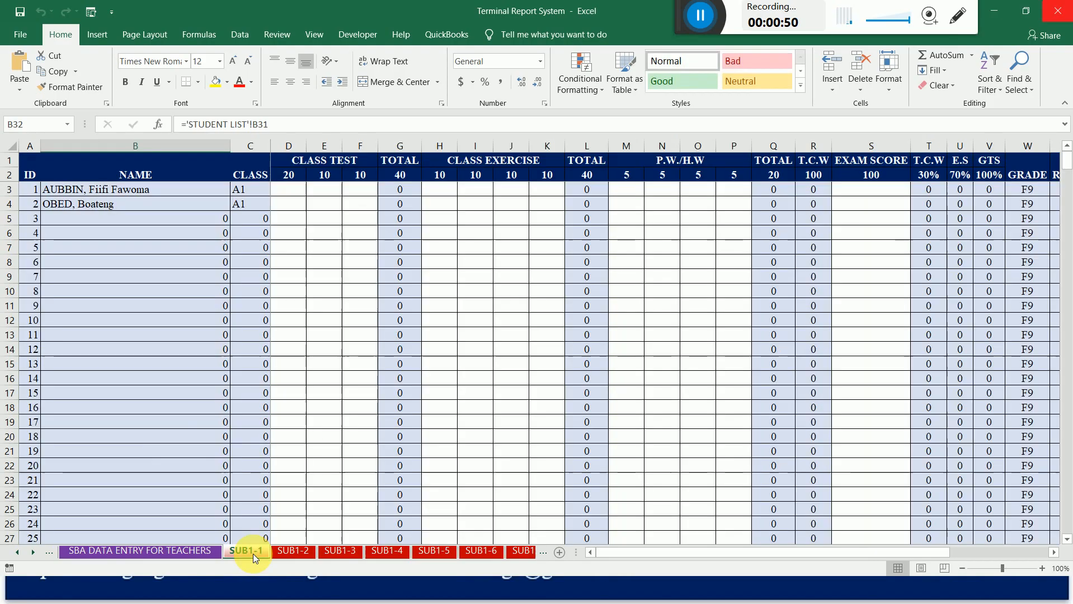
Examine the NAME column of SUB1-1 down to the second class block at row 53, and go back up to cell B3.
{"action": "left_click", "coordinate": [175, 442]}
{"action": "left_click", "coordinate": [176, 451]}
{"action": "key", "text": "Down"}
{"action": "key", "text": "Down"}
{"action": "key", "text": "Down"}
{"action": "key", "text": "Down"}
{"action": "key", "text": "Down"}
{"action": "key", "text": "Down"}
{"action": "key", "text": "Down"}
{"action": "key", "text": "Down"}
{"action": "key", "text": "Down"}
{"action": "key", "text": "Down"}
{"action": "key", "text": "Down"}
{"action": "key", "text": "Down"}
{"action": "key", "text": "Down"}
{"action": "key", "text": "Down"}
{"action": "key", "text": "Down"}
{"action": "key", "text": "Down"}
{"action": "key", "text": "Down"}
{"action": "key", "text": "Down"}
{"action": "key", "text": "Down"}
{"action": "key", "text": "Down"}
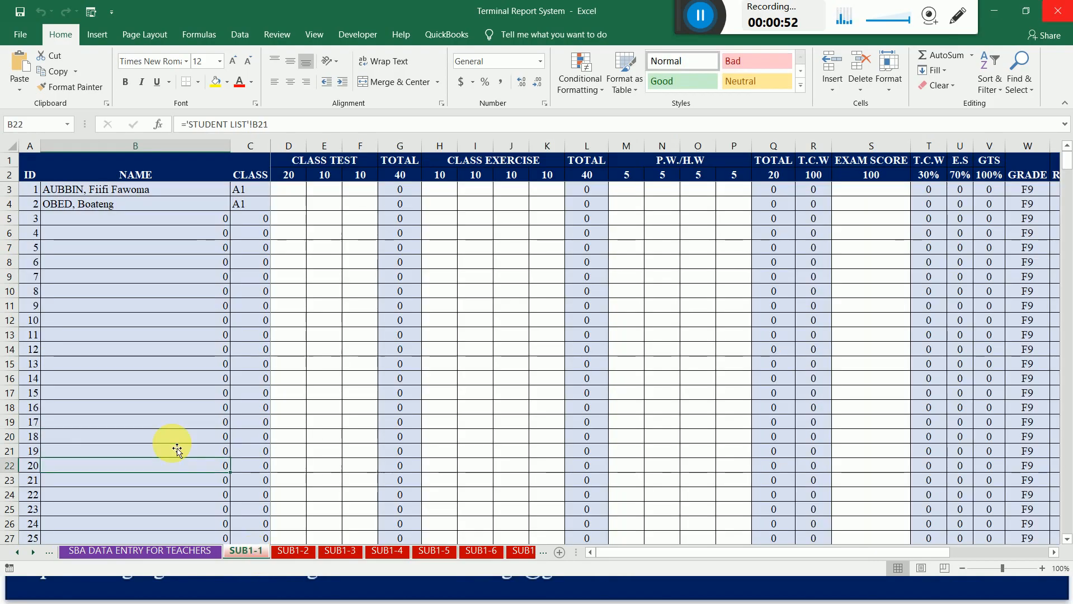
{"action": "key", "text": "Up"}
{"action": "key", "text": "Up"}
{"action": "key", "text": "Up"}
{"action": "key", "text": "Up"}
{"action": "key", "text": "Up"}
{"action": "key", "text": "Up"}
{"action": "key", "text": "Up"}
{"action": "key", "text": "Up"}
{"action": "key", "text": "Up"}
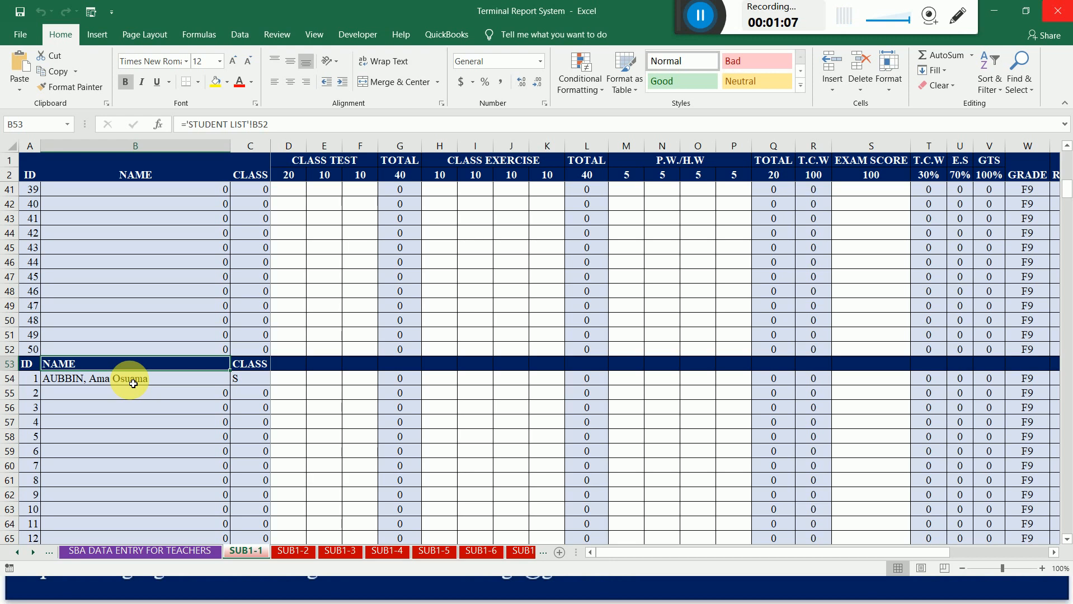
{"action": "key", "text": "Up"}
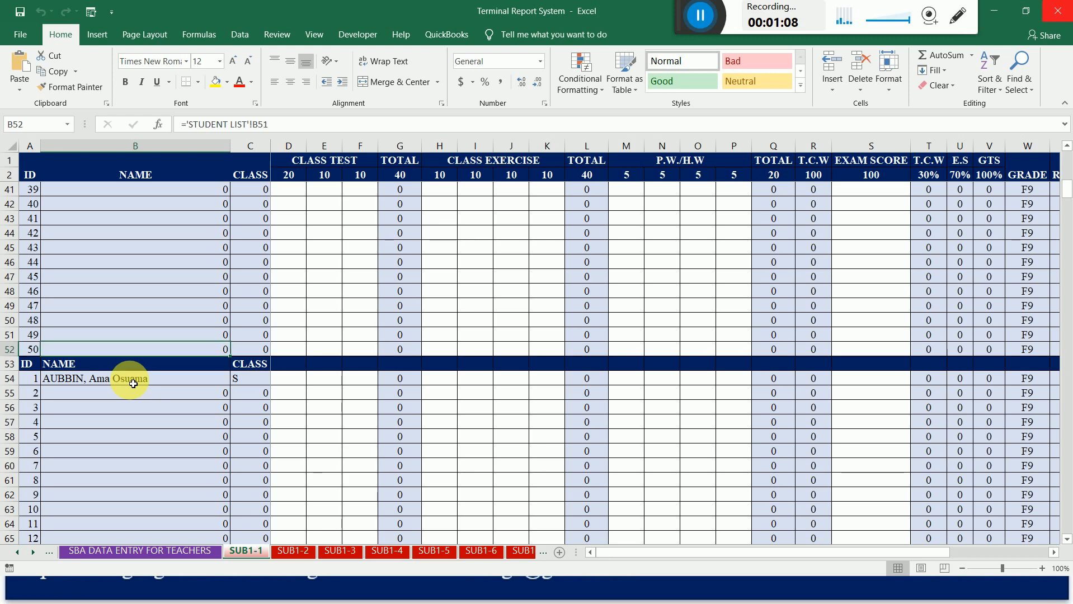
{"action": "key", "text": "Up"}
{"action": "key", "text": "Up"}
{"action": "key", "text": "Up"}
{"action": "key", "text": "Up"}
{"action": "key", "text": "Up"}
{"action": "key", "text": "Up"}
{"action": "key", "text": "Up"}
{"action": "key", "text": "Up"}
{"action": "key", "text": "Up"}
{"action": "key", "text": "Up"}
{"action": "key", "text": "Up"}
{"action": "key", "text": "Up"}
{"action": "key", "text": "Up"}
{"action": "key", "text": "Up"}
{"action": "key", "text": "Up"}
{"action": "key", "text": "Up"}
{"action": "key", "text": "Up"}
{"action": "key", "text": "Up"}
{"action": "key", "text": "Up"}
{"action": "key", "text": "Up"}
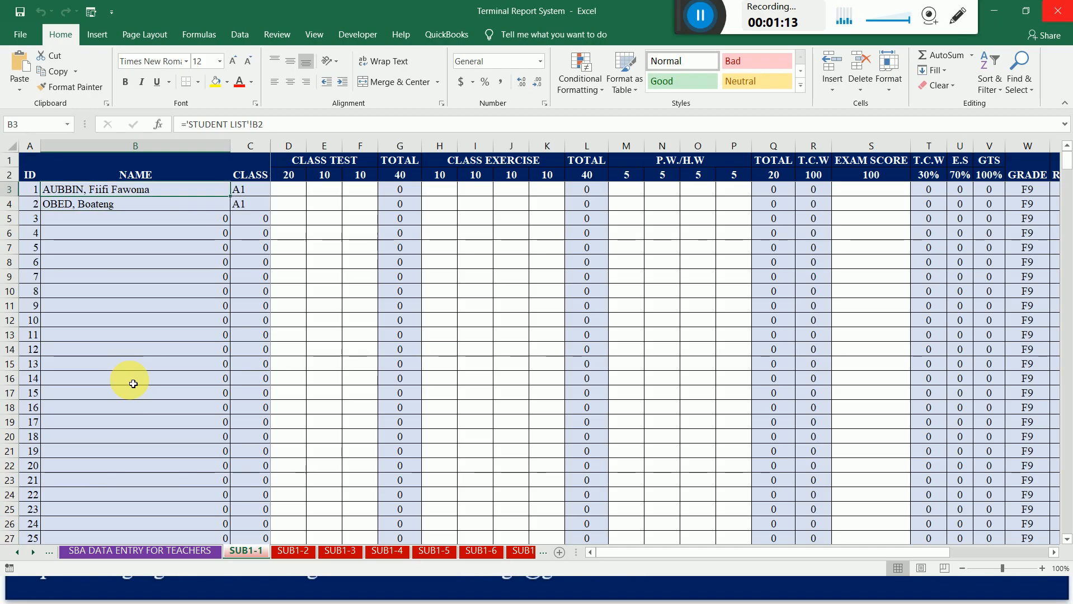
{"action": "key", "text": "ctrl+Left"}
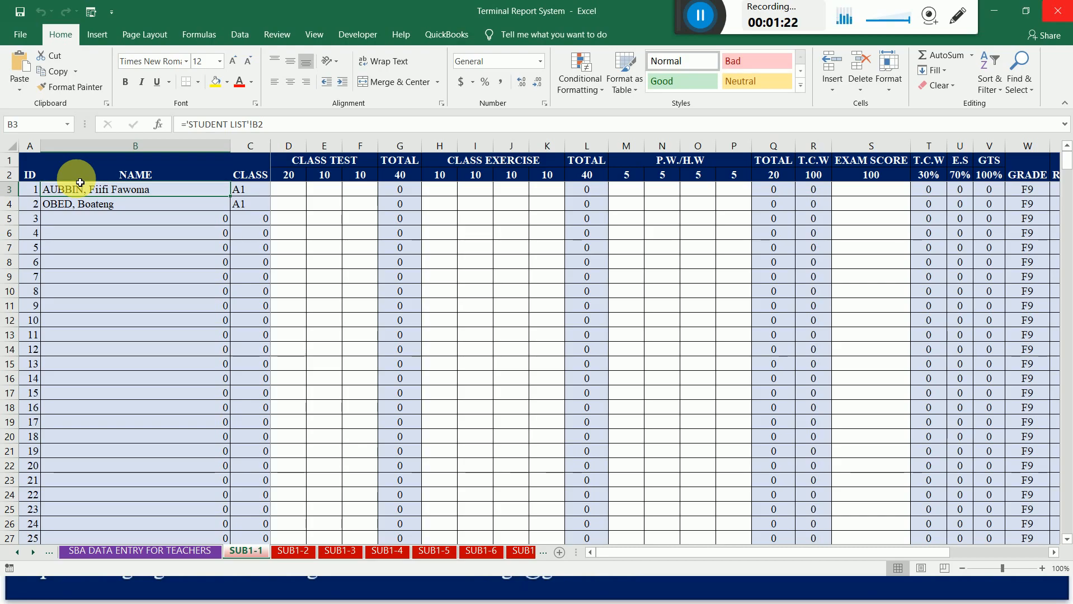
Go back to the DATA ENTRY sheet and reopen the SUB1-1 sheet.
{"action": "left_click", "coordinate": [21, 554]}
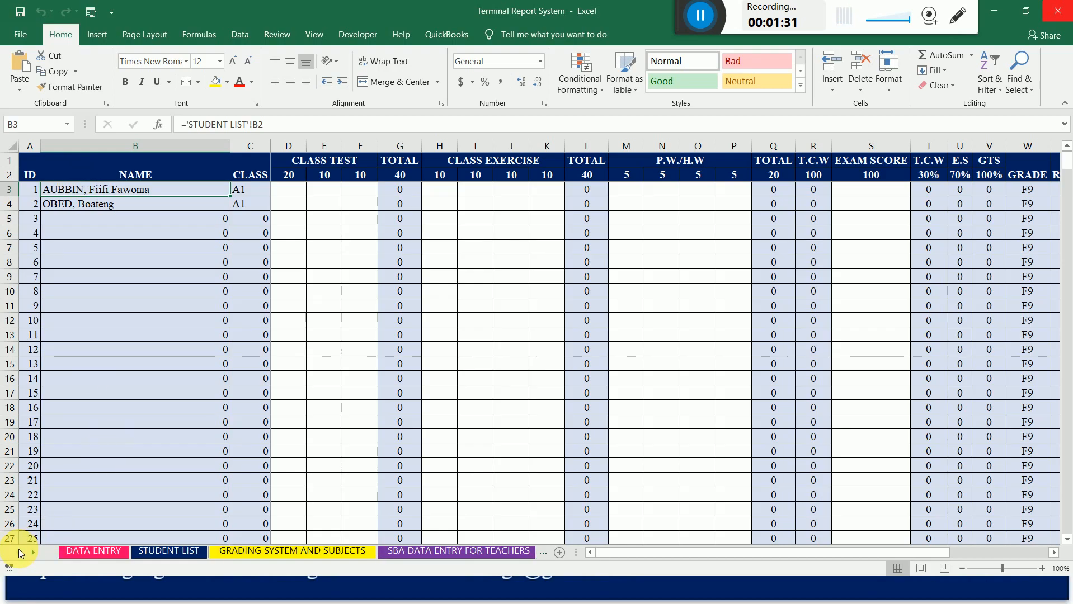
{"action": "left_click", "coordinate": [79, 553]}
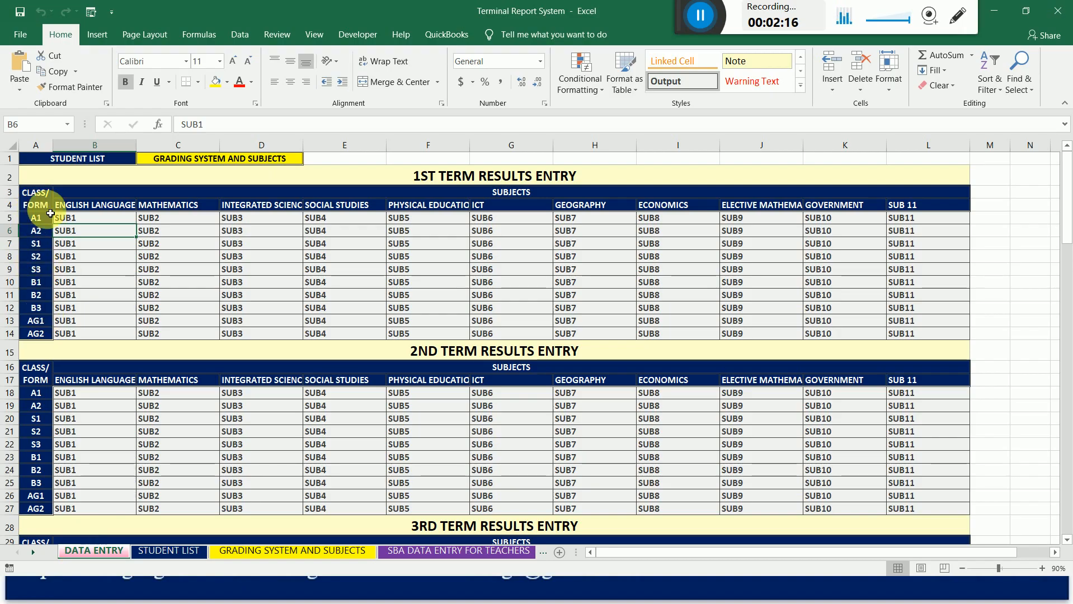
{"action": "left_click", "coordinate": [36, 551]}
{"action": "left_click", "coordinate": [36, 551]}
{"action": "left_click", "coordinate": [36, 551]}
{"action": "left_click", "coordinate": [36, 551]}
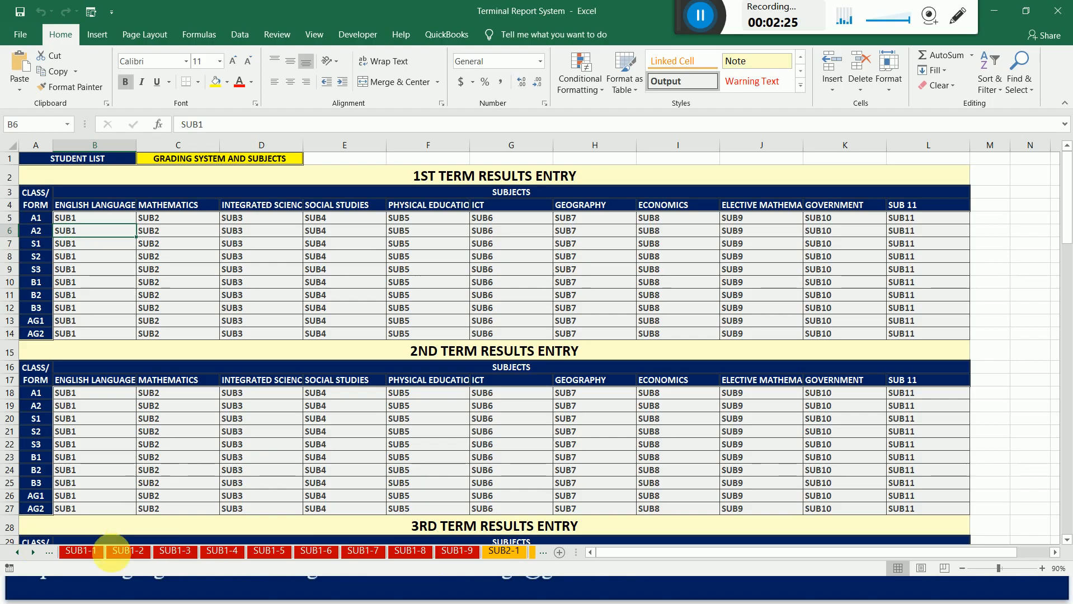
{"action": "left_click", "coordinate": [82, 551]}
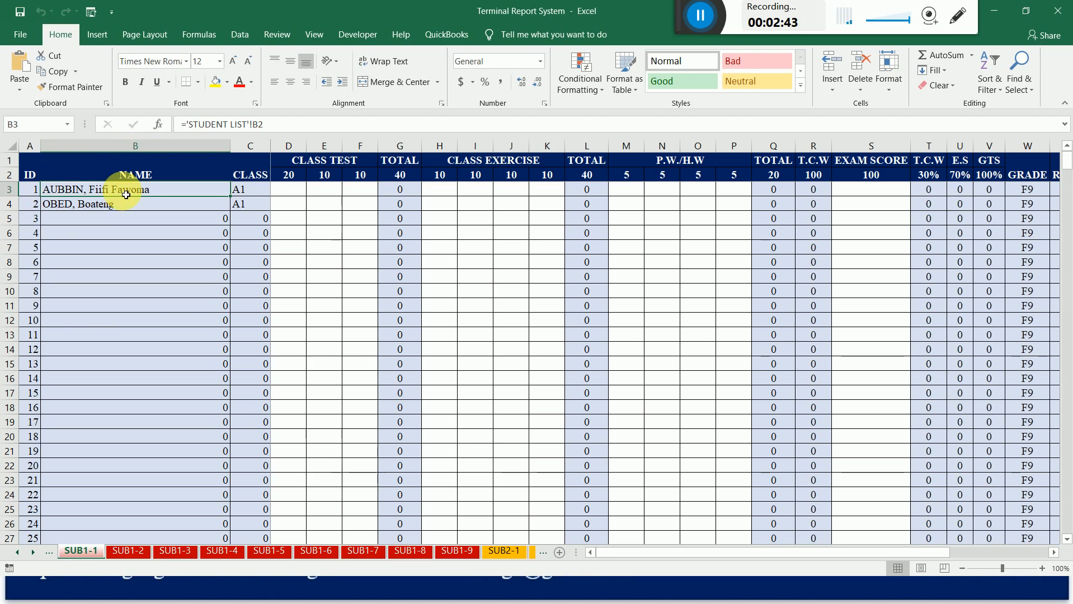
Clear the first student name of the second class block, in cell B54 of SUB1-1.
{"action": "key", "text": "Down"}
{"action": "key", "text": "Down"}
{"action": "key", "text": "Down"}
{"action": "key", "text": "Down"}
{"action": "key", "text": "Down"}
{"action": "key", "text": "Down"}
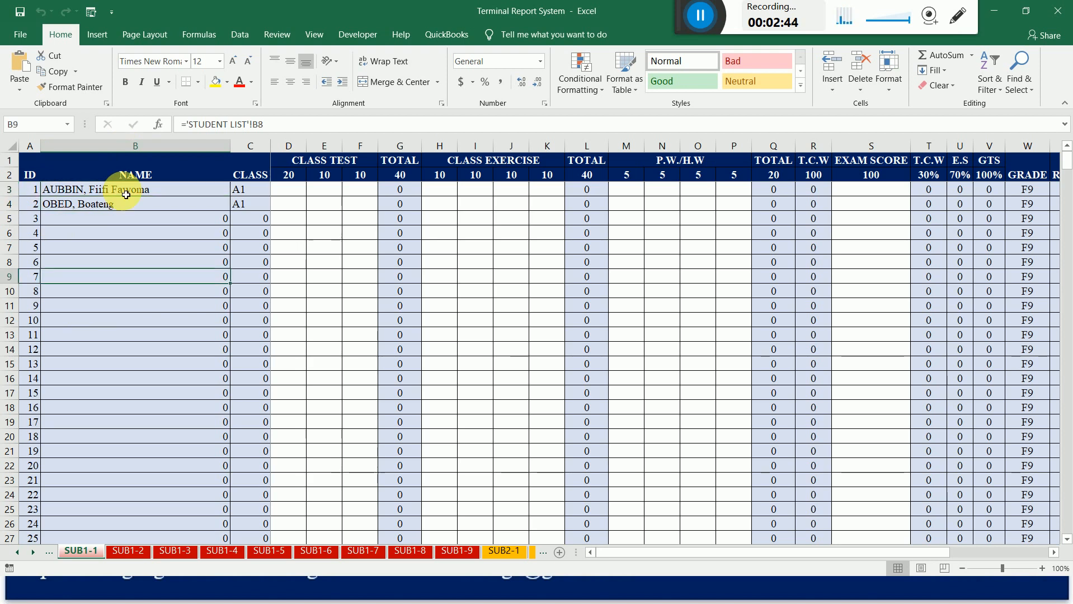
{"action": "key", "text": "Down"}
{"action": "key", "text": "Down"}
{"action": "key", "text": "Down"}
{"action": "key", "text": "Down"}
{"action": "key", "text": "Down"}
{"action": "key", "text": "Down"}
{"action": "key", "text": "Down"}
{"action": "key", "text": "Down"}
{"action": "key", "text": "Down"}
{"action": "key", "text": "Down"}
{"action": "key", "text": "Down"}
{"action": "key", "text": "Down"}
{"action": "key", "text": "Down"}
{"action": "key", "text": "Down"}
{"action": "key", "text": "Down"}
{"action": "key", "text": "Down"}
{"action": "key", "text": "Down"}
{"action": "key", "text": "Down"}
{"action": "key", "text": "Down"}
{"action": "key", "text": "Down"}
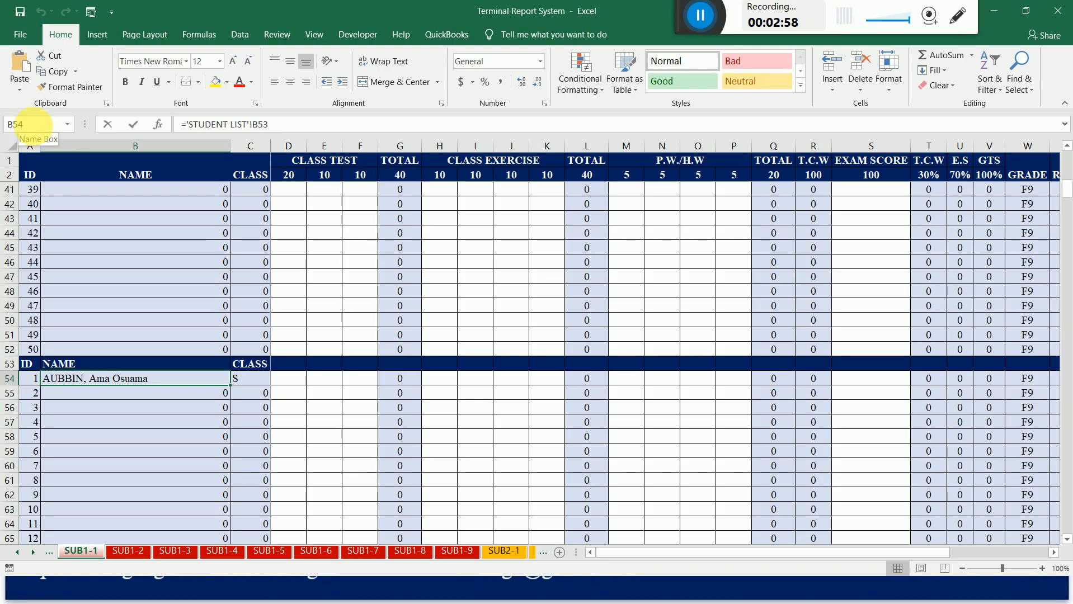
{"action": "key", "text": "Delete"}
Examine the third and fourth class blocks of SUB1-1, stopping at the first student name in B156.
{"action": "key", "text": "Down"}
{"action": "key", "text": "Down"}
{"action": "key", "text": "Down"}
{"action": "key", "text": "Down"}
{"action": "key", "text": "Down"}
{"action": "key", "text": "Down"}
{"action": "key", "text": "Down"}
{"action": "key", "text": "Down"}
{"action": "key", "text": "Down"}
{"action": "key", "text": "Down"}
{"action": "key", "text": "Down"}
{"action": "key", "text": "Down"}
{"action": "key", "text": "Down"}
{"action": "key", "text": "Down"}
{"action": "key", "text": "Down"}
{"action": "key", "text": "Down"}
{"action": "key", "text": "Down"}
{"action": "key", "text": "Down"}
{"action": "key", "text": "Down"}
{"action": "key", "text": "Down"}
{"action": "key", "text": "Down"}
{"action": "key", "text": "Down"}
{"action": "key", "text": "Down"}
{"action": "key", "text": "Down"}
{"action": "key", "text": "Down"}
{"action": "key", "text": "Down"}
{"action": "key", "text": "Down"}
{"action": "key", "text": "Down"}
{"action": "key", "text": "Down"}
{"action": "key", "text": "Down"}
{"action": "key", "text": "Down"}
{"action": "key", "text": "Down"}
{"action": "key", "text": "Down"}
{"action": "key", "text": "Down"}
{"action": "key", "text": "Down"}
{"action": "key", "text": "Down"}
{"action": "key", "text": "Down"}
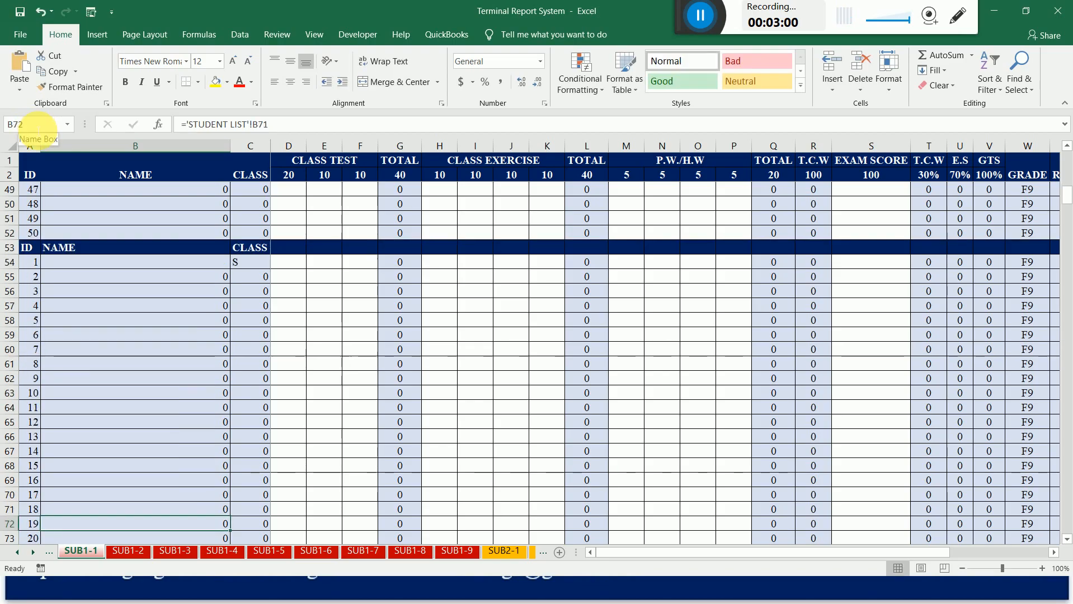
{"action": "key", "text": "Down"}
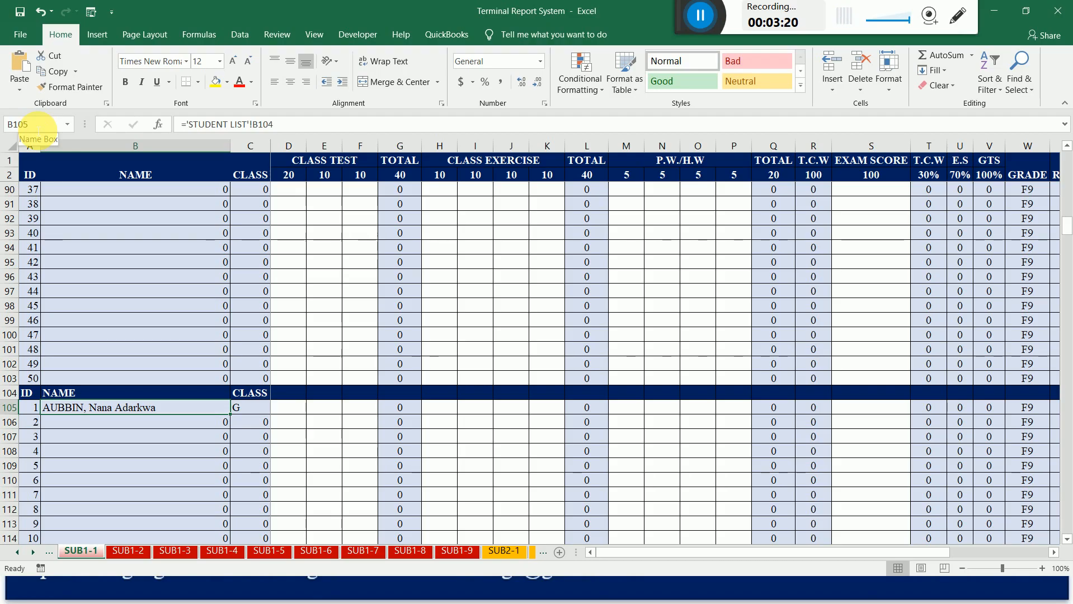
{"action": "key", "text": "Down"}
{"action": "key", "text": "Down"}
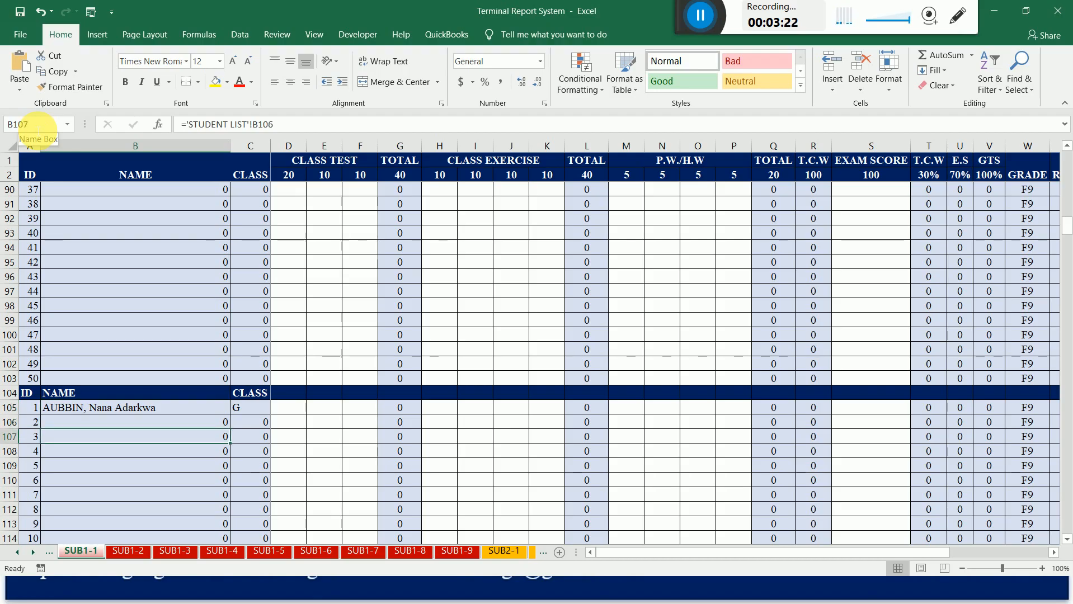
{"action": "key", "text": "Down"}
{"action": "key", "text": "Down"}
{"action": "key", "text": "Down"}
{"action": "key", "text": "Down"}
{"action": "key", "text": "Down"}
{"action": "key", "text": "Down"}
{"action": "key", "text": "Down"}
{"action": "key", "text": "Down"}
{"action": "key", "text": "Down"}
{"action": "key", "text": "Down"}
{"action": "key", "text": "Down"}
{"action": "key", "text": "Down"}
{"action": "key", "text": "Down"}
{"action": "key", "text": "Down"}
{"action": "key", "text": "Down"}
{"action": "key", "text": "Down"}
{"action": "key", "text": "Down"}
{"action": "key", "text": "Down"}
{"action": "key", "text": "Down"}
{"action": "key", "text": "Down"}
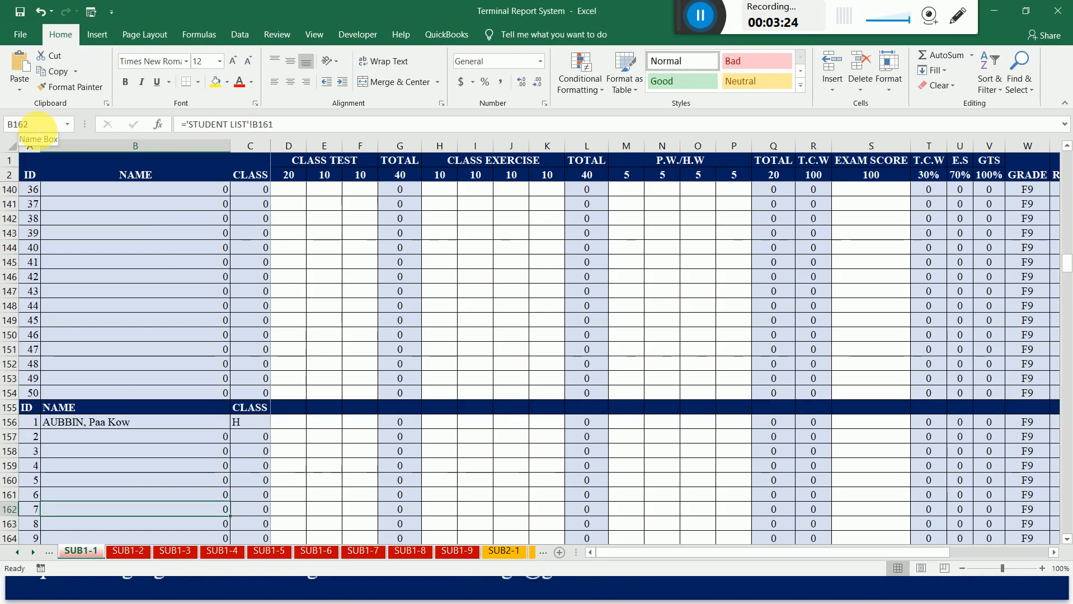
{"action": "key", "text": "Up"}
{"action": "key", "text": "Up"}
{"action": "key", "text": "Up"}
{"action": "key", "text": "Up"}
{"action": "key", "text": "Up"}
{"action": "key", "text": "Up"}
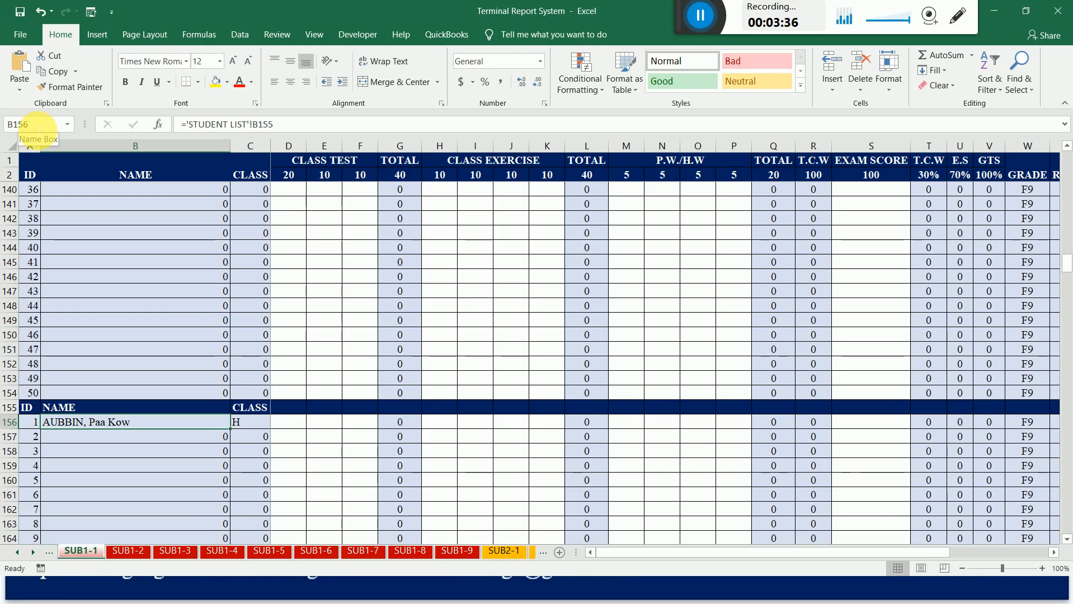
Examine the fifth and sixth class blocks of SUB1-1, which start at rows 206 and 257.
{"action": "key", "text": "Down"}
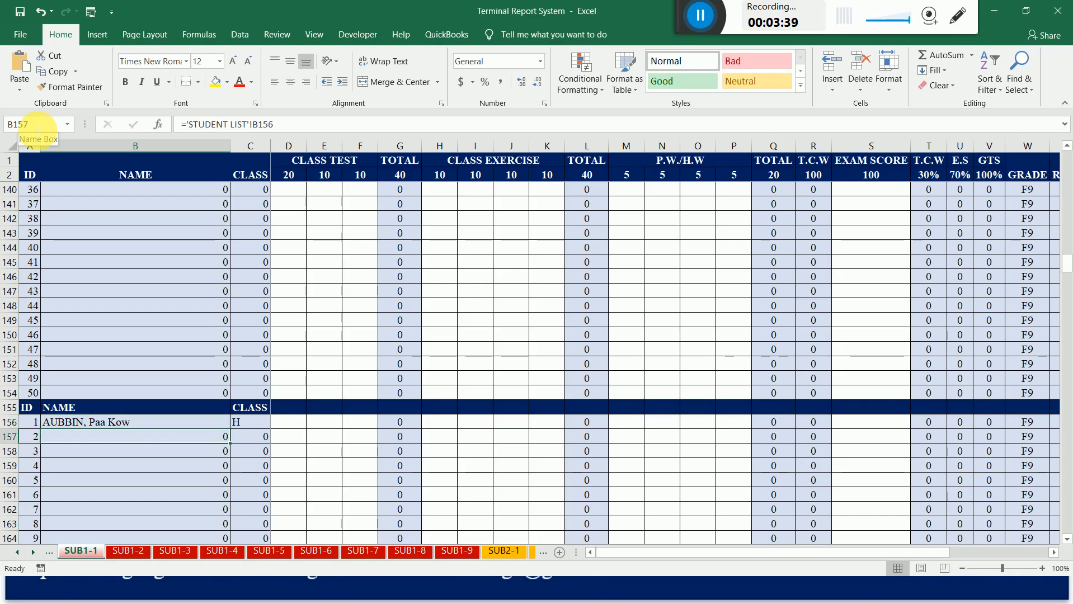
{"action": "key", "text": "Down"}
{"action": "key", "text": "Down"}
{"action": "key", "text": "Down"}
{"action": "key", "text": "Down"}
{"action": "key", "text": "Down"}
{"action": "key", "text": "Down"}
{"action": "key", "text": "Down"}
{"action": "key", "text": "Down"}
{"action": "key", "text": "Down"}
{"action": "key", "text": "Down"}
{"action": "key", "text": "Down"}
{"action": "key", "text": "Down"}
{"action": "key", "text": "Down"}
{"action": "key", "text": "Down"}
{"action": "key", "text": "Down"}
{"action": "key", "text": "Down"}
{"action": "key", "text": "Down"}
{"action": "key", "text": "Down"}
{"action": "key", "text": "Down"}
{"action": "key", "text": "Down"}
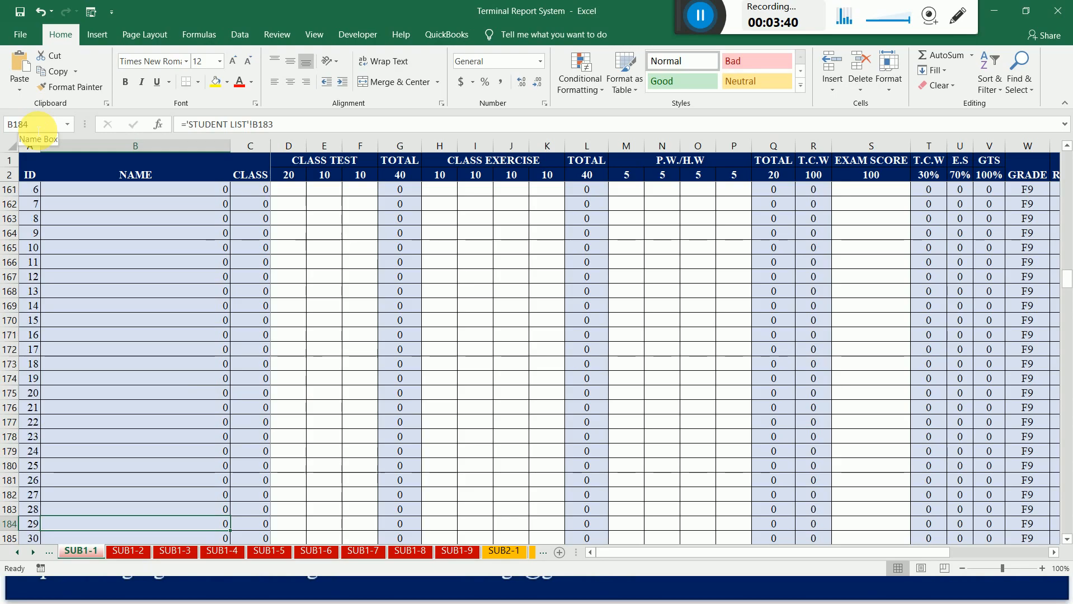
{"action": "key", "text": "Down"}
{"action": "key", "text": "Down"}
{"action": "key", "text": "Down"}
{"action": "key", "text": "Down"}
{"action": "key", "text": "Down"}
{"action": "key", "text": "Down"}
{"action": "key", "text": "Down"}
{"action": "key", "text": "Down"}
{"action": "key", "text": "Down"}
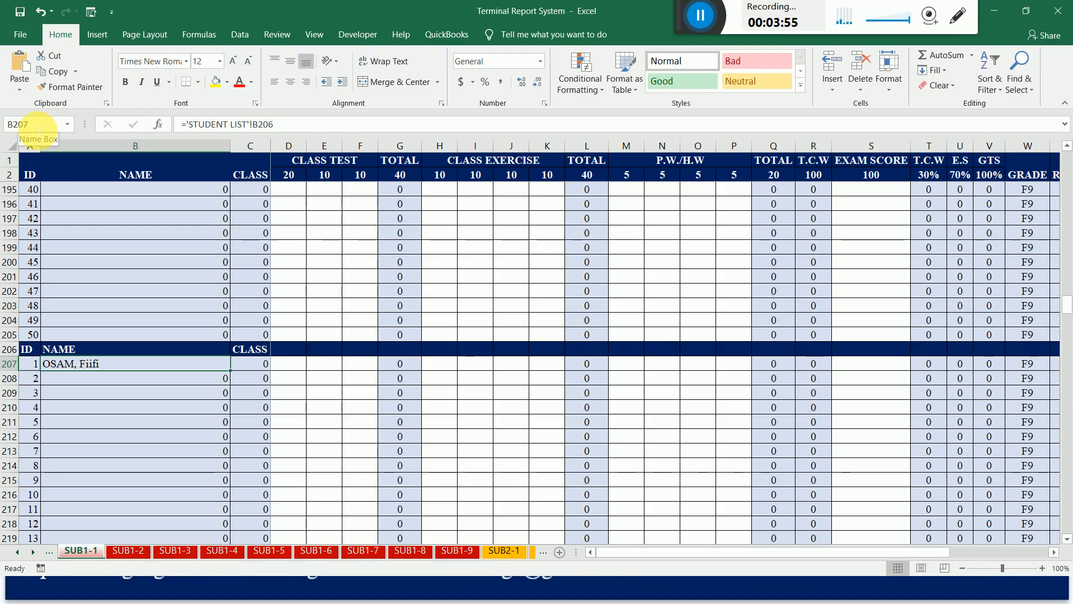
{"action": "key", "text": "Down"}
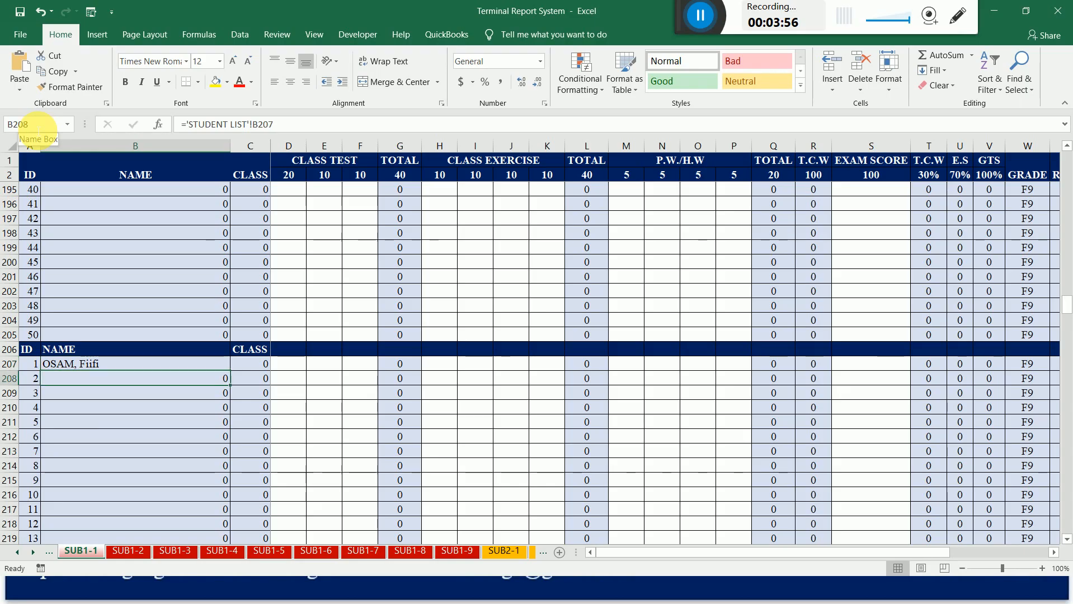
{"action": "key", "text": "Down"}
{"action": "key", "text": "Down"}
{"action": "key", "text": "Down"}
{"action": "key", "text": "Down"}
{"action": "key", "text": "Down"}
{"action": "key", "text": "Down"}
{"action": "key", "text": "Down"}
{"action": "key", "text": "Down"}
{"action": "key", "text": "Down"}
{"action": "key", "text": "Down"}
{"action": "key", "text": "Down"}
{"action": "key", "text": "Down"}
{"action": "key", "text": "Down"}
{"action": "key", "text": "Down"}
{"action": "key", "text": "Down"}
{"action": "key", "text": "Down"}
{"action": "key", "text": "Down"}
{"action": "key", "text": "Down"}
{"action": "key", "text": "Down"}
{"action": "key", "text": "Down"}
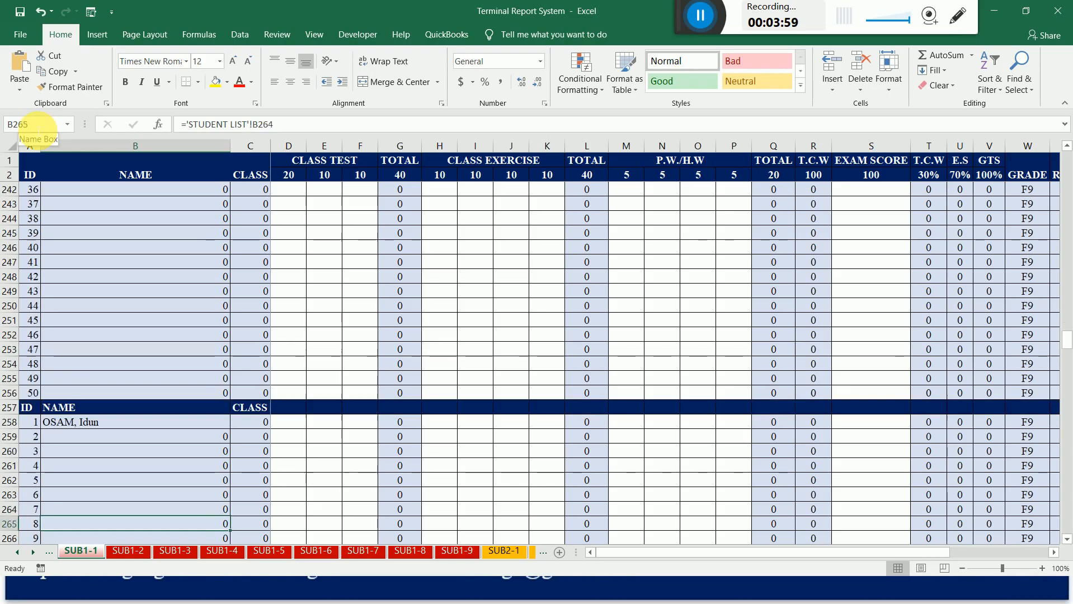
Examine the sixth and seventh class blocks of SUB1-1, locating their first student names in B258 and B309.
{"action": "key", "text": "Up"}
{"action": "key", "text": "Up"}
{"action": "key", "text": "Up"}
{"action": "key", "text": "Up"}
{"action": "key", "text": "Up"}
{"action": "key", "text": "Up"}
{"action": "key", "text": "Up"}
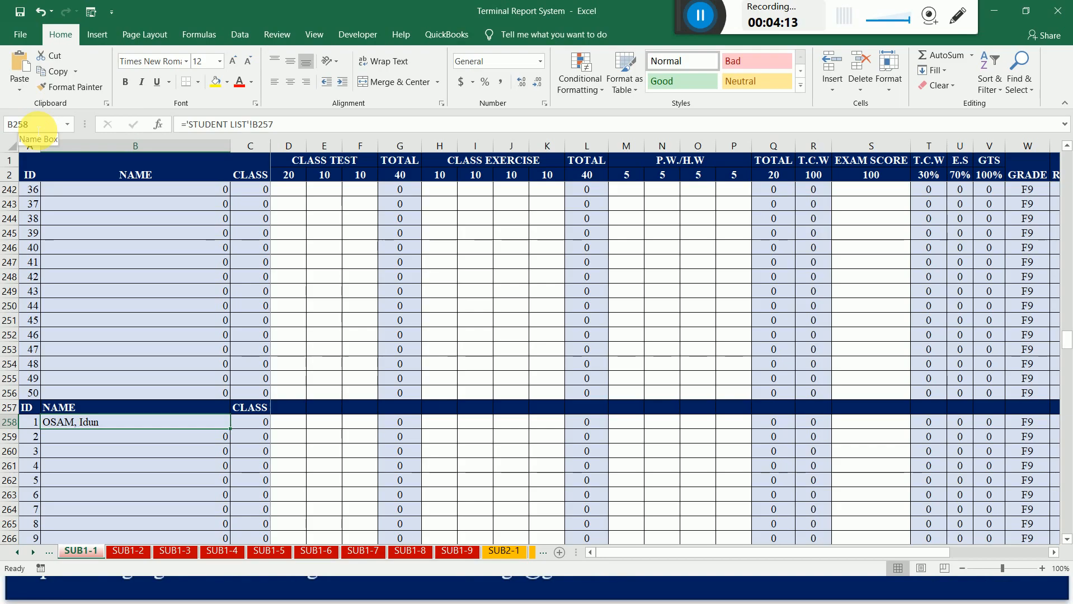
{"action": "key", "text": "Down"}
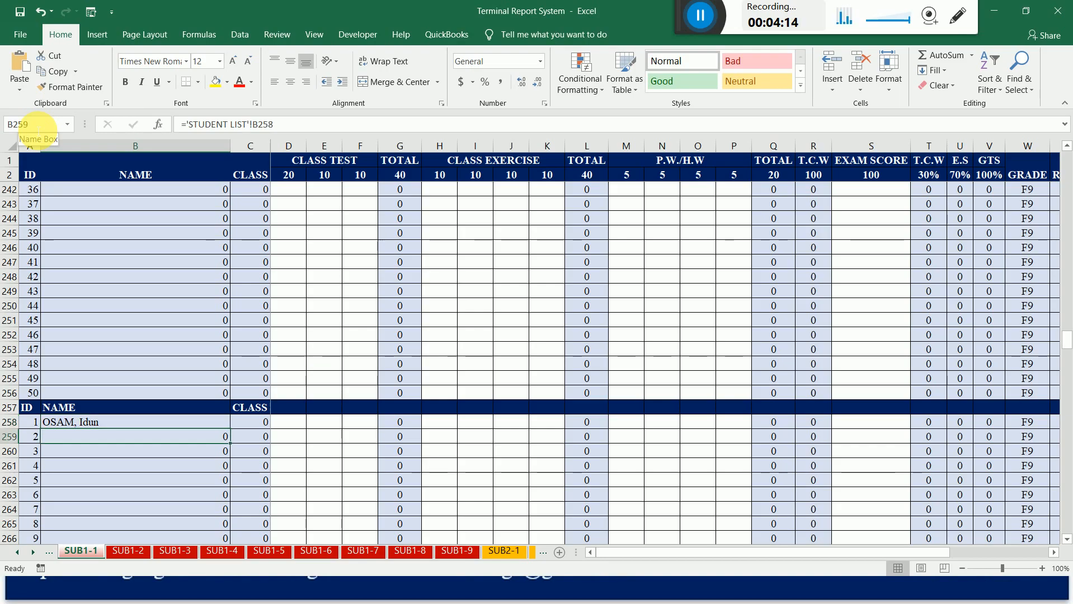
{"action": "key", "text": "Down"}
{"action": "key", "text": "Down"}
{"action": "key", "text": "Down"}
{"action": "key", "text": "Down"}
{"action": "key", "text": "Down"}
{"action": "key", "text": "Down"}
{"action": "key", "text": "Down"}
{"action": "key", "text": "Down"}
{"action": "key", "text": "Down"}
{"action": "key", "text": "Down"}
{"action": "key", "text": "Down"}
{"action": "key", "text": "Down"}
{"action": "key", "text": "Down"}
{"action": "key", "text": "Down"}
{"action": "key", "text": "Down"}
{"action": "key", "text": "Down"}
{"action": "key", "text": "Down"}
{"action": "key", "text": "Down"}
{"action": "key", "text": "Down"}
{"action": "key", "text": "Down"}
{"action": "key", "text": "Down"}
{"action": "key", "text": "Down"}
{"action": "key", "text": "Down"}
{"action": "key", "text": "Down"}
{"action": "key", "text": "Down"}
{"action": "key", "text": "Down"}
{"action": "key", "text": "Down"}
{"action": "key", "text": "Down"}
{"action": "key", "text": "Down"}
{"action": "key", "text": "Down"}
{"action": "key", "text": "Down"}
{"action": "key", "text": "Down"}
{"action": "key", "text": "Down"}
{"action": "key", "text": "Down"}
{"action": "key", "text": "Down"}
{"action": "key", "text": "Down"}
{"action": "key", "text": "Down"}
{"action": "key", "text": "Down"}
{"action": "key", "text": "Down"}
{"action": "key", "text": "Down"}
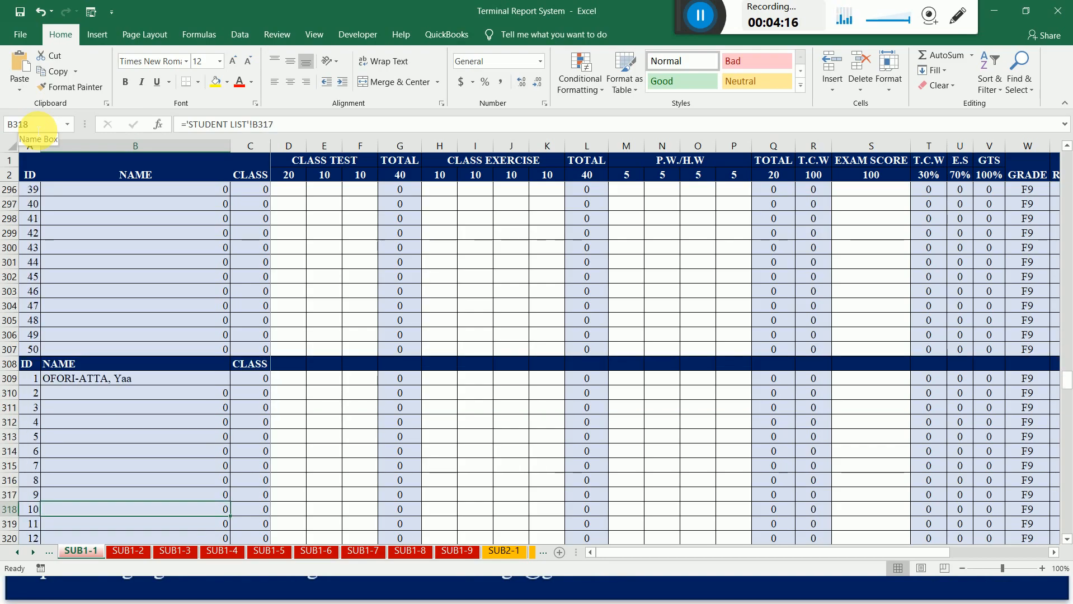
{"action": "key", "text": "Up"}
{"action": "key", "text": "Up"}
{"action": "key", "text": "Up"}
{"action": "key", "text": "Up"}
{"action": "key", "text": "Up"}
{"action": "key", "text": "Up"}
{"action": "key", "text": "Up"}
{"action": "key", "text": "Up"}
{"action": "key", "text": "Up"}
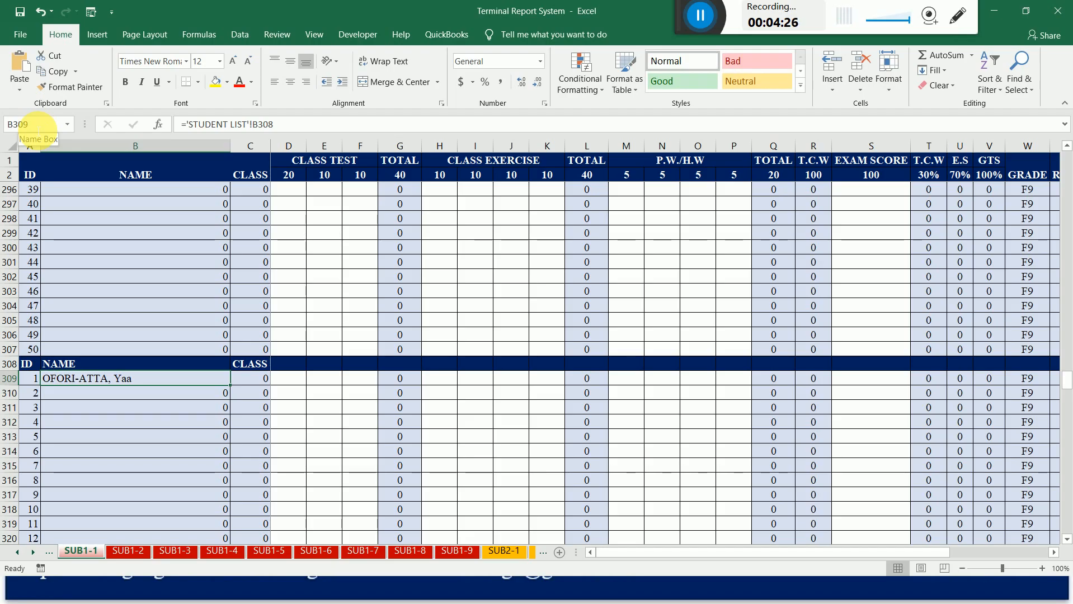
Examine the eighth and ninth class blocks of SUB1-1, locating their first student names in B360 and B411.
{"action": "key", "text": "Down"}
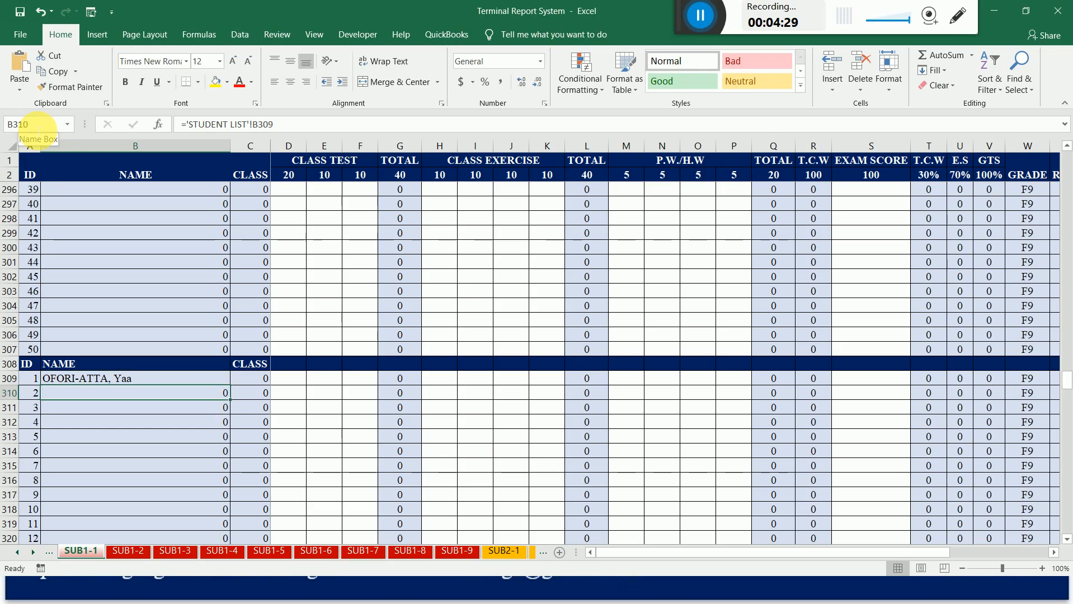
{"action": "key", "text": "Down"}
{"action": "key", "text": "Down"}
{"action": "key", "text": "Down"}
{"action": "key", "text": "Down"}
{"action": "key", "text": "Down"}
{"action": "key", "text": "Down"}
{"action": "key", "text": "Down"}
{"action": "key", "text": "Down"}
{"action": "key", "text": "Down"}
{"action": "key", "text": "Down"}
{"action": "key", "text": "Down"}
{"action": "key", "text": "Down"}
{"action": "key", "text": "Down"}
{"action": "key", "text": "Down"}
{"action": "key", "text": "Down"}
{"action": "key", "text": "Down"}
{"action": "key", "text": "Down"}
{"action": "key", "text": "Down"}
{"action": "key", "text": "Down"}
{"action": "key", "text": "Down"}
{"action": "key", "text": "Down"}
{"action": "key", "text": "Down"}
{"action": "key", "text": "Down"}
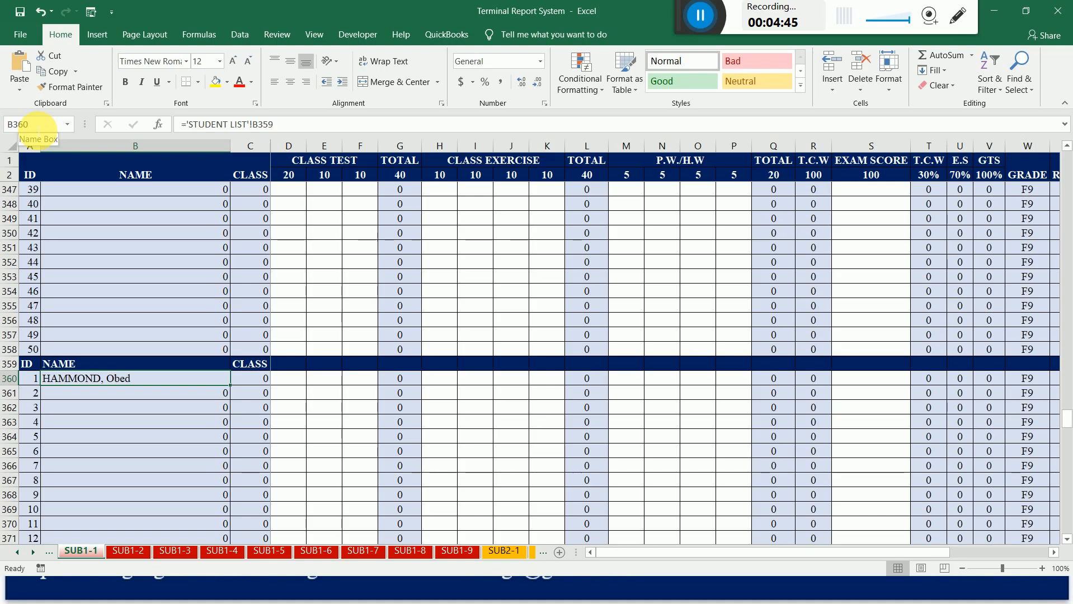
{"action": "key", "text": "Down"}
{"action": "key", "text": "Down"}
{"action": "key", "text": "Down"}
{"action": "key", "text": "Down"}
{"action": "key", "text": "Down"}
{"action": "key", "text": "Down"}
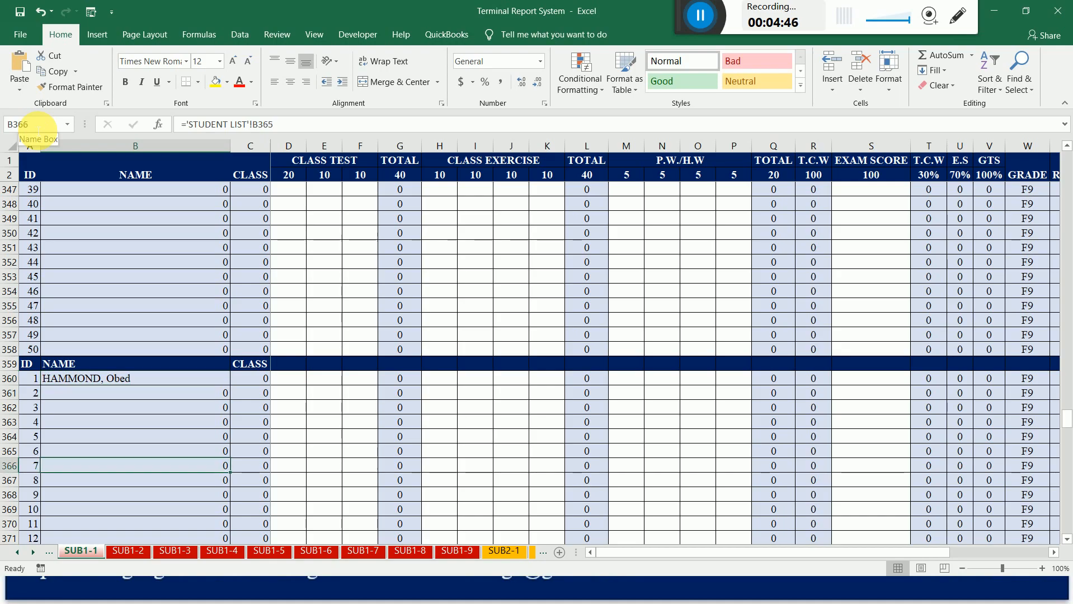
{"action": "key", "text": "Down"}
{"action": "key", "text": "Down"}
{"action": "key", "text": "Down"}
{"action": "key", "text": "Down"}
{"action": "key", "text": "Down"}
{"action": "key", "text": "Down"}
{"action": "key", "text": "Down"}
{"action": "key", "text": "Down"}
{"action": "key", "text": "Down"}
{"action": "key", "text": "Down"}
{"action": "key", "text": "Down"}
{"action": "key", "text": "Down"}
{"action": "key", "text": "Down"}
{"action": "key", "text": "Down"}
{"action": "key", "text": "Down"}
{"action": "key", "text": "Down"}
{"action": "key", "text": "Down"}
{"action": "key", "text": "Down"}
{"action": "key", "text": "Down"}
{"action": "key", "text": "Down"}
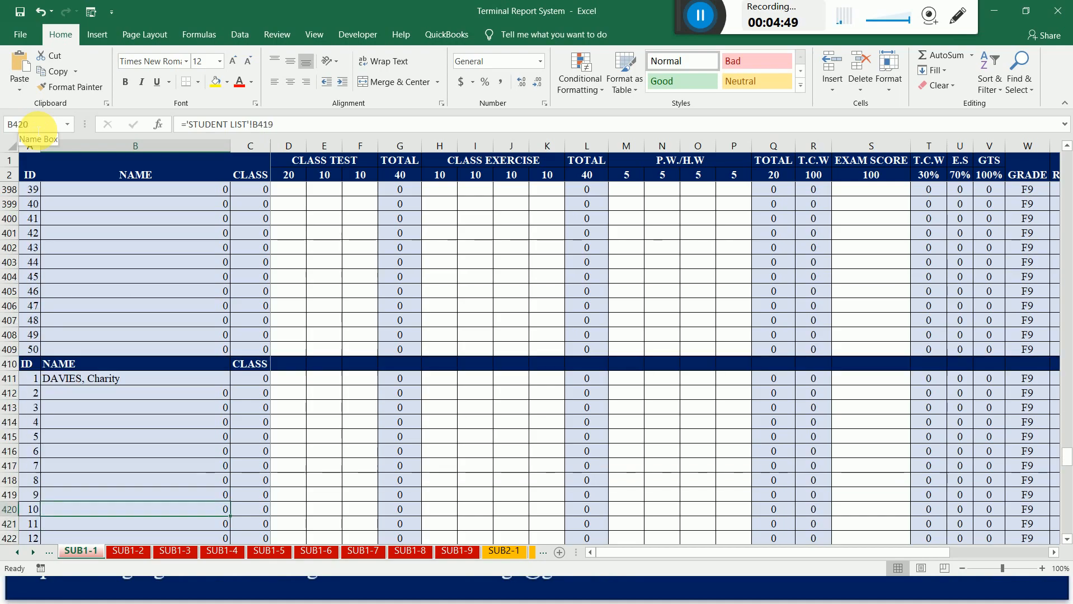
{"action": "key", "text": "Up"}
{"action": "key", "text": "Up"}
{"action": "key", "text": "Up"}
{"action": "key", "text": "Up"}
{"action": "key", "text": "Up"}
{"action": "key", "text": "Up"}
{"action": "key", "text": "Up"}
{"action": "key", "text": "Up"}
{"action": "key", "text": "Up"}
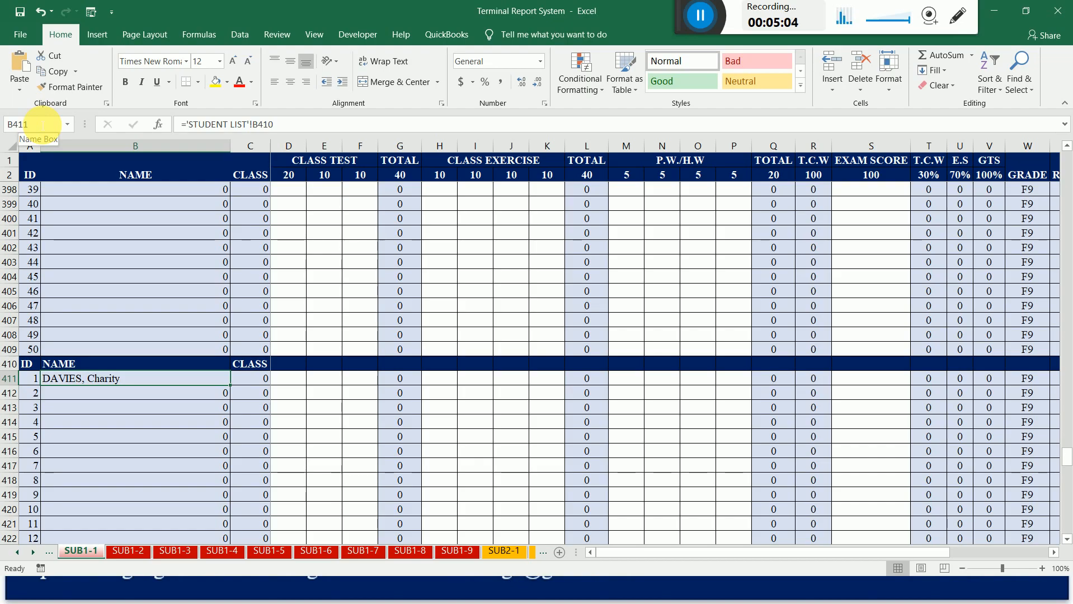
Examine the tenth class block of SUB1-1, stopping at its first student name in B462.
{"action": "key", "text": "Down"}
{"action": "key", "text": "Down"}
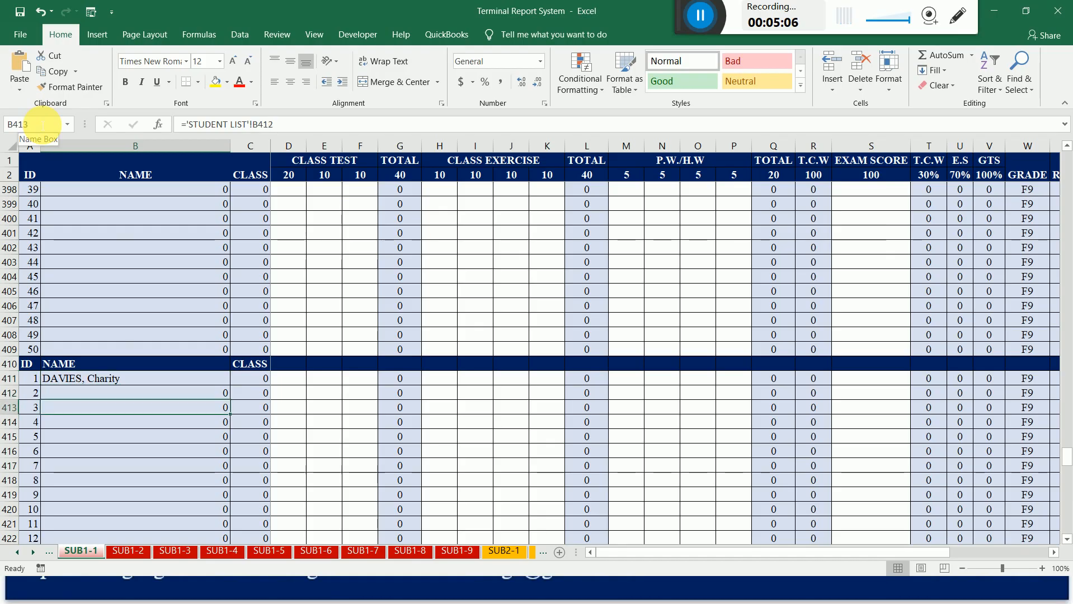
{"action": "key", "text": "Down"}
{"action": "key", "text": "Down"}
{"action": "key", "text": "Down"}
{"action": "key", "text": "Down"}
{"action": "key", "text": "Down"}
{"action": "key", "text": "Down"}
{"action": "key", "text": "Down"}
{"action": "key", "text": "Down"}
{"action": "key", "text": "Down"}
{"action": "key", "text": "Down"}
{"action": "key", "text": "Down"}
{"action": "key", "text": "Down"}
{"action": "key", "text": "Down"}
{"action": "key", "text": "Down"}
{"action": "key", "text": "Down"}
{"action": "key", "text": "Down"}
{"action": "key", "text": "Down"}
{"action": "key", "text": "Down"}
{"action": "key", "text": "Down"}
{"action": "key", "text": "Down"}
{"action": "key", "text": "Down"}
{"action": "key", "text": "Down"}
{"action": "key", "text": "Down"}
{"action": "key", "text": "Down"}
{"action": "key", "text": "Down"}
{"action": "key", "text": "Down"}
{"action": "key", "text": "Down"}
{"action": "key", "text": "Down"}
{"action": "key", "text": "Down"}
{"action": "key", "text": "Down"}
{"action": "key", "text": "Down"}
{"action": "key", "text": "Down"}
{"action": "key", "text": "Down"}
{"action": "key", "text": "Down"}
{"action": "key", "text": "Down"}
{"action": "key", "text": "Down"}
{"action": "key", "text": "Down"}
{"action": "key", "text": "Down"}
{"action": "key", "text": "Down"}
{"action": "key", "text": "Down"}
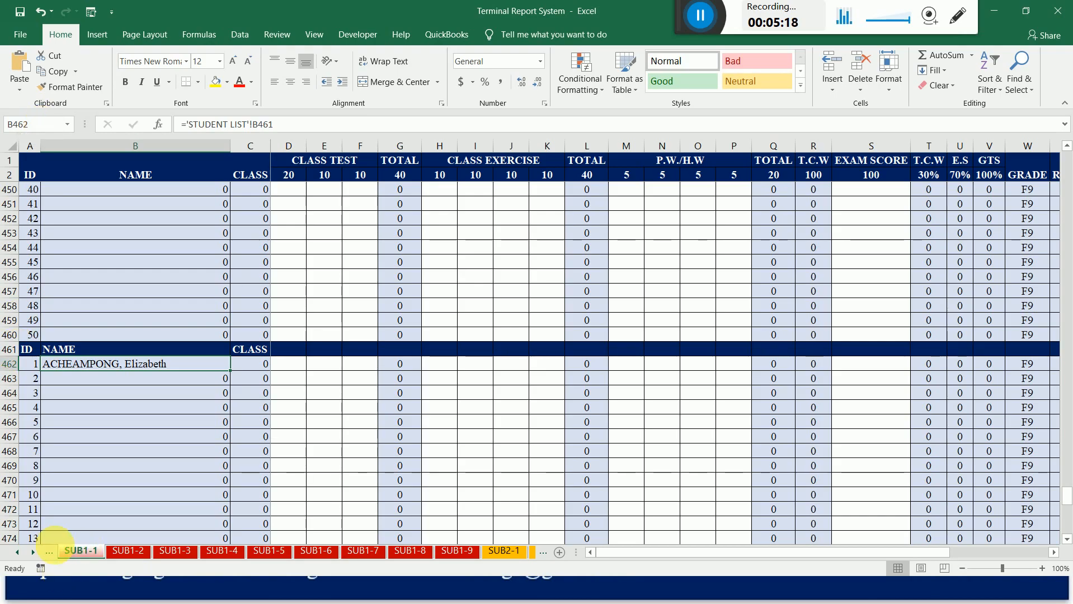
View the SUB1-2 sheet briefly and return to the DATA ENTRY sheet.
{"action": "left_click", "coordinate": [124, 551]}
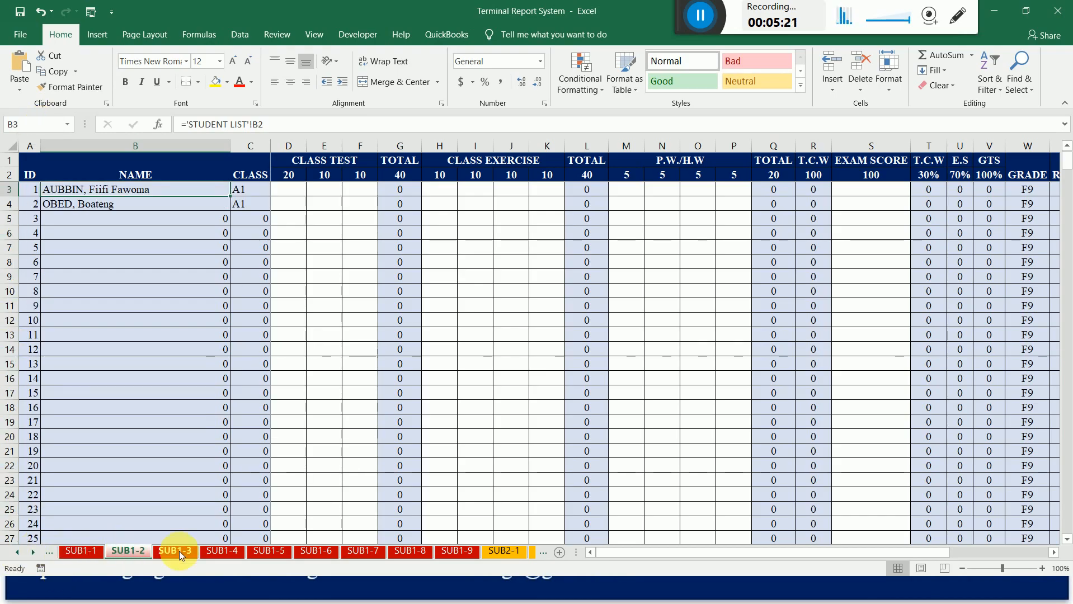
{"action": "left_click", "coordinate": [21, 551]}
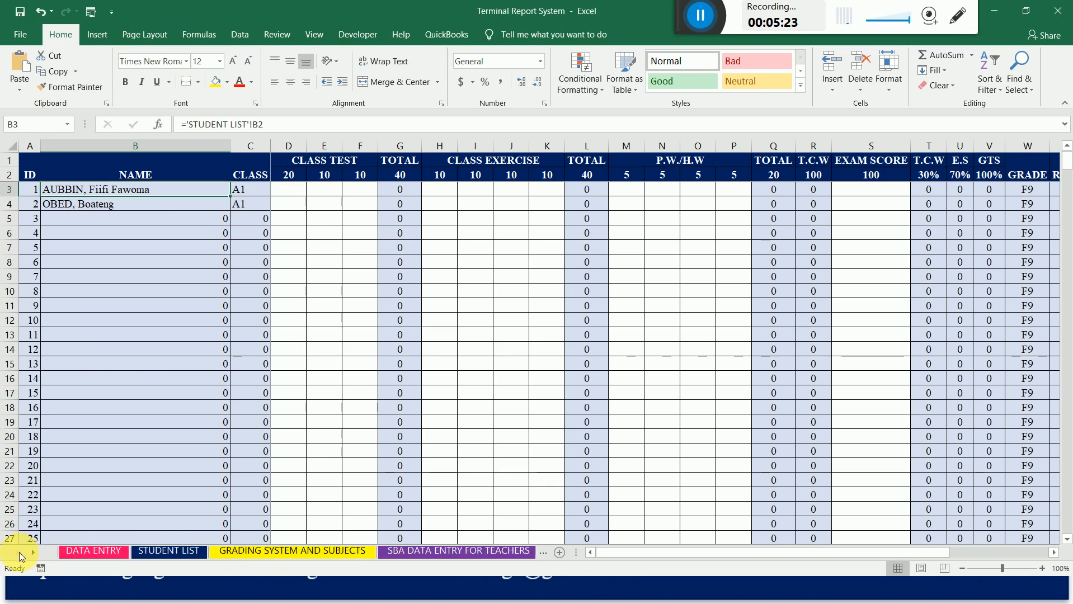
{"action": "left_click", "coordinate": [103, 555]}
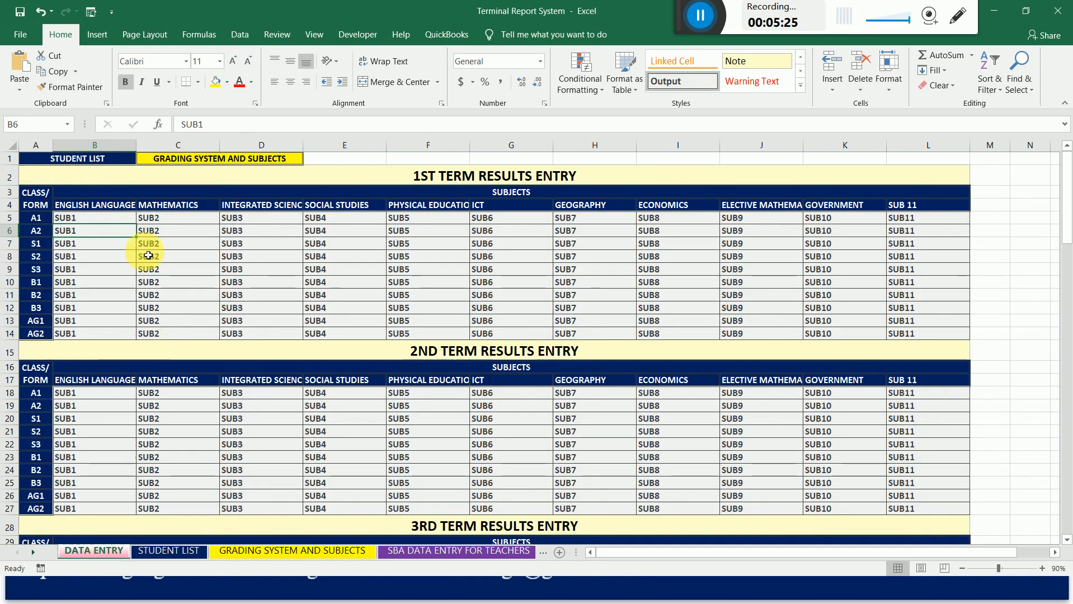
Start a hyperlink on class A1's English Language cell, B5, in the 1st term table, targeting the SUB1-1 sheet in this document.
{"action": "left_click", "coordinate": [79, 221]}
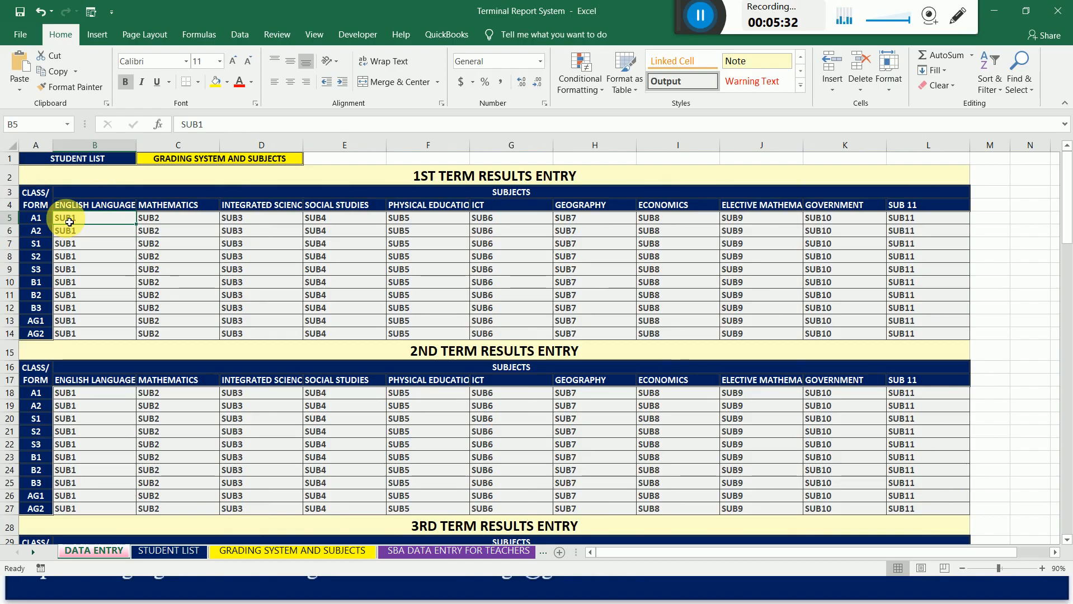
{"action": "left_click", "coordinate": [98, 34]}
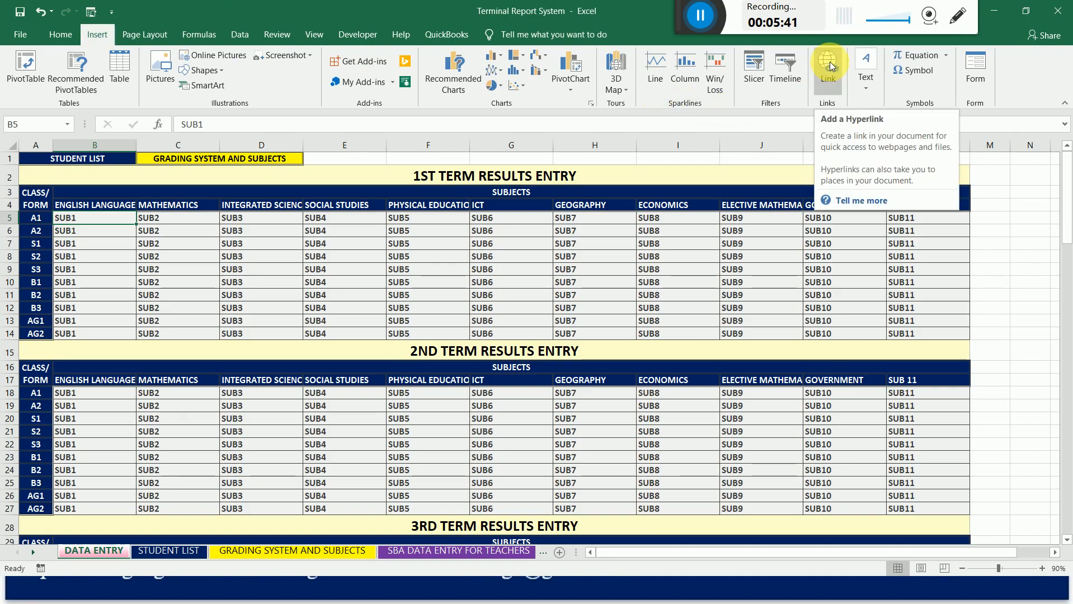
{"action": "right_click", "coordinate": [72, 221]}
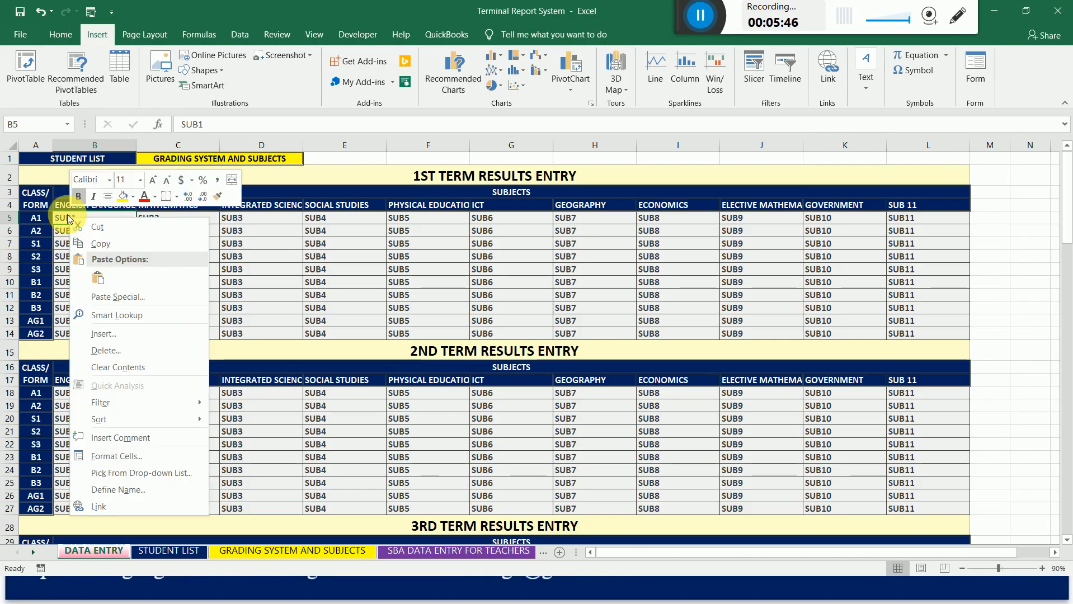
{"action": "left_click", "coordinate": [116, 506]}
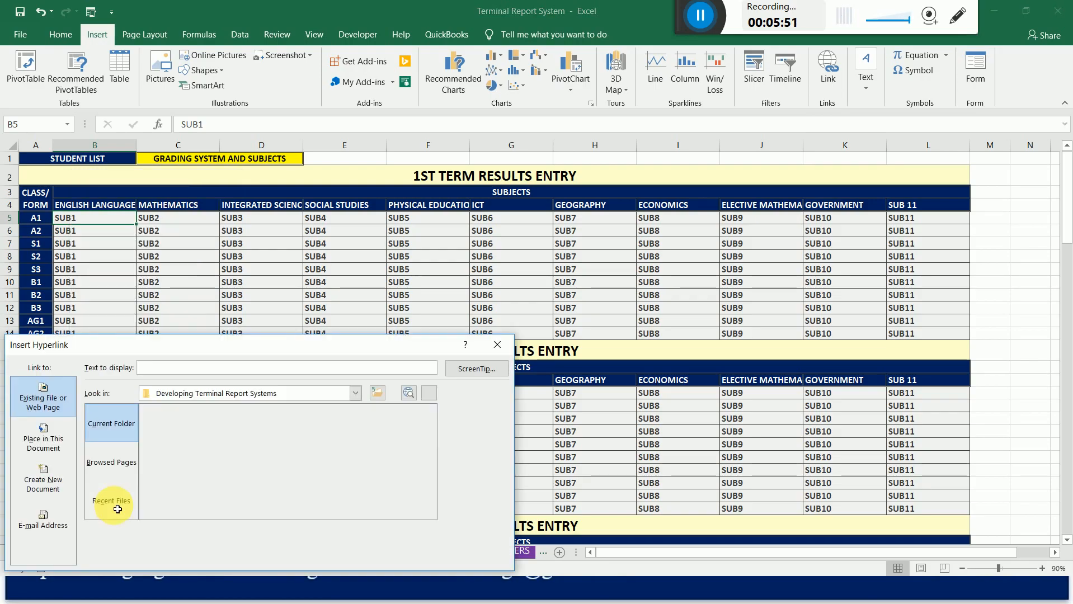
{"action": "left_click_drag", "start_coordinate": [283, 346], "coordinate": [499, 211]}
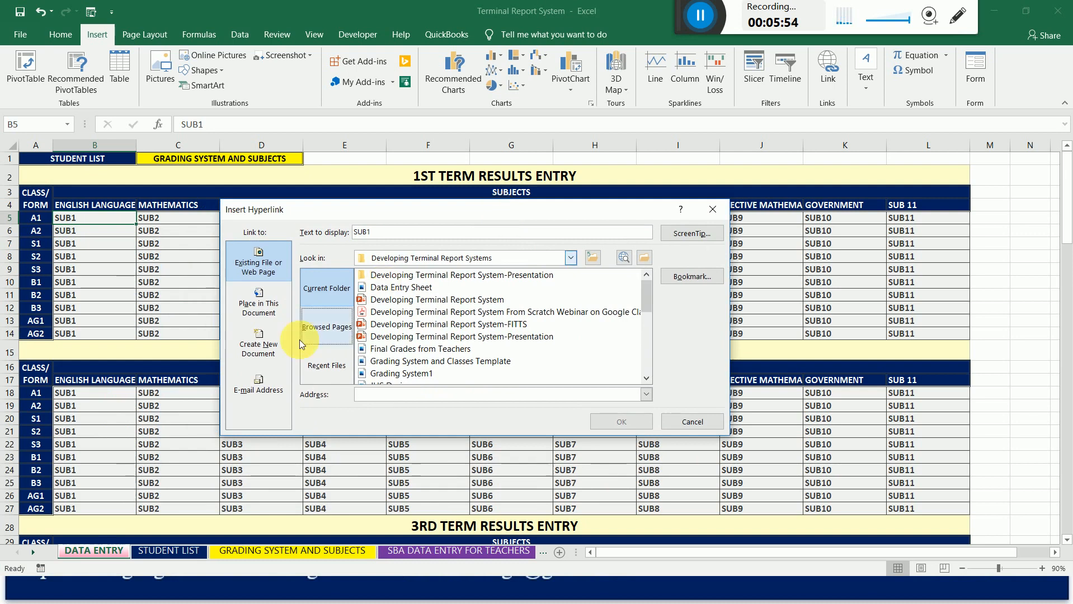
{"action": "left_click", "coordinate": [260, 306]}
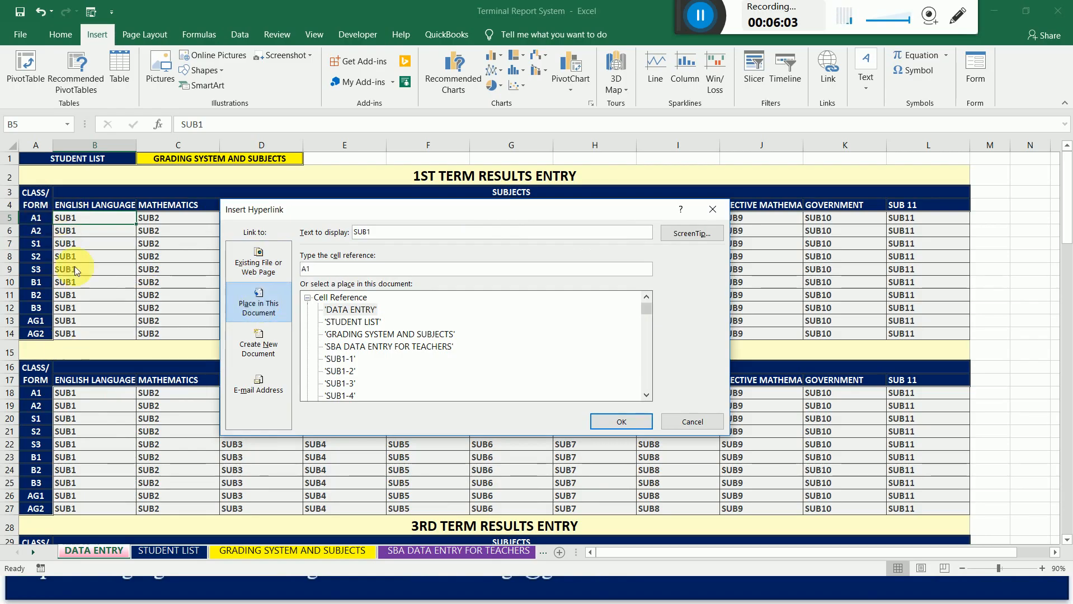
{"action": "left_click", "coordinate": [343, 359]}
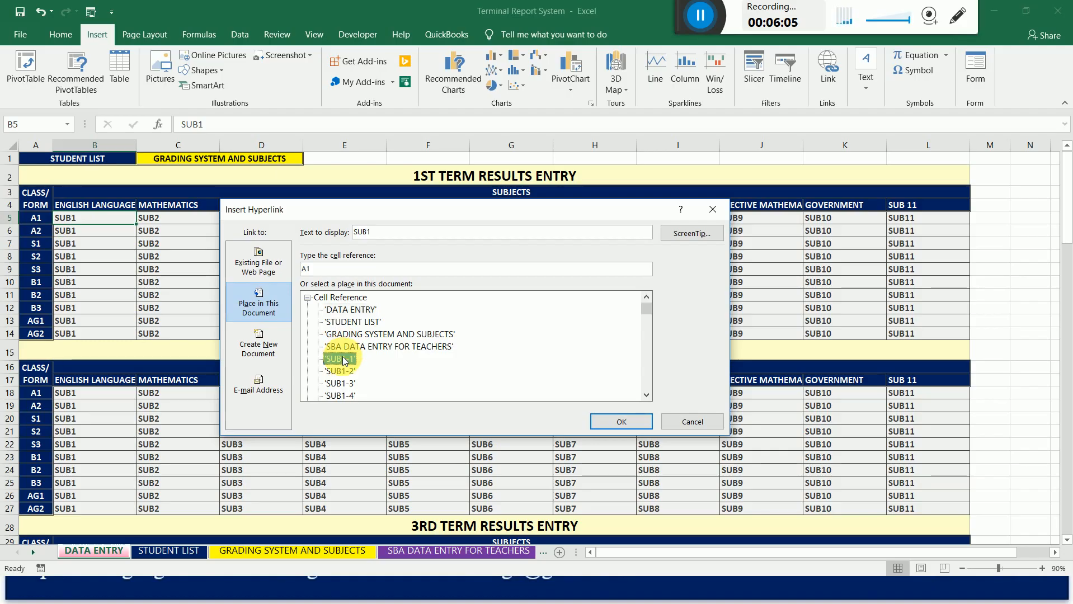
Set the hyperlink's cell reference to B3 on the SUB1-1 sheet and insert the link.
{"action": "left_click", "coordinate": [331, 270]}
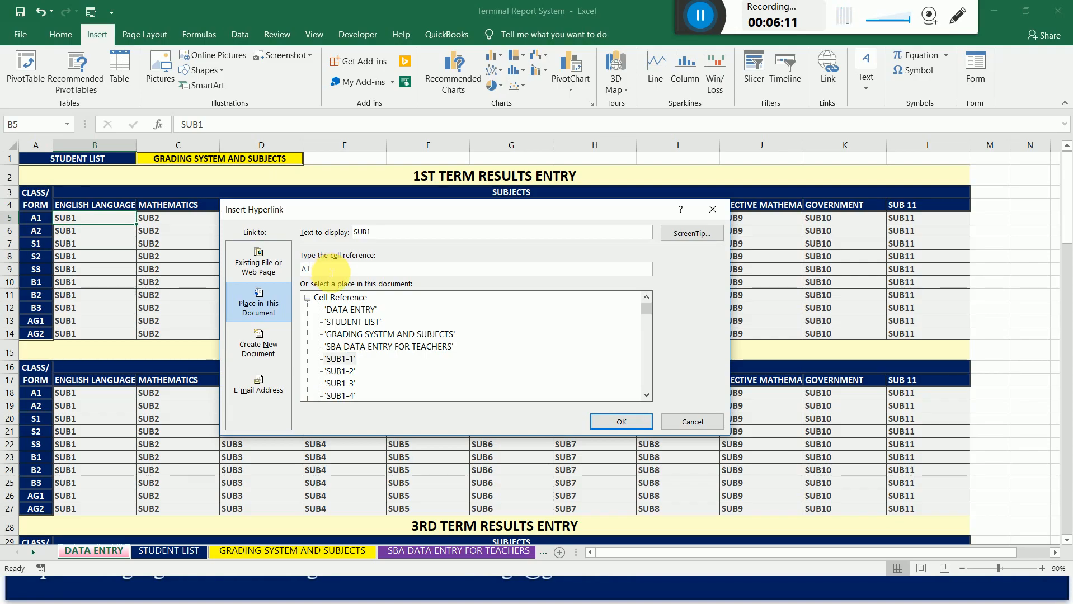
{"action": "left_click_drag", "start_coordinate": [331, 270], "coordinate": [298, 274]}
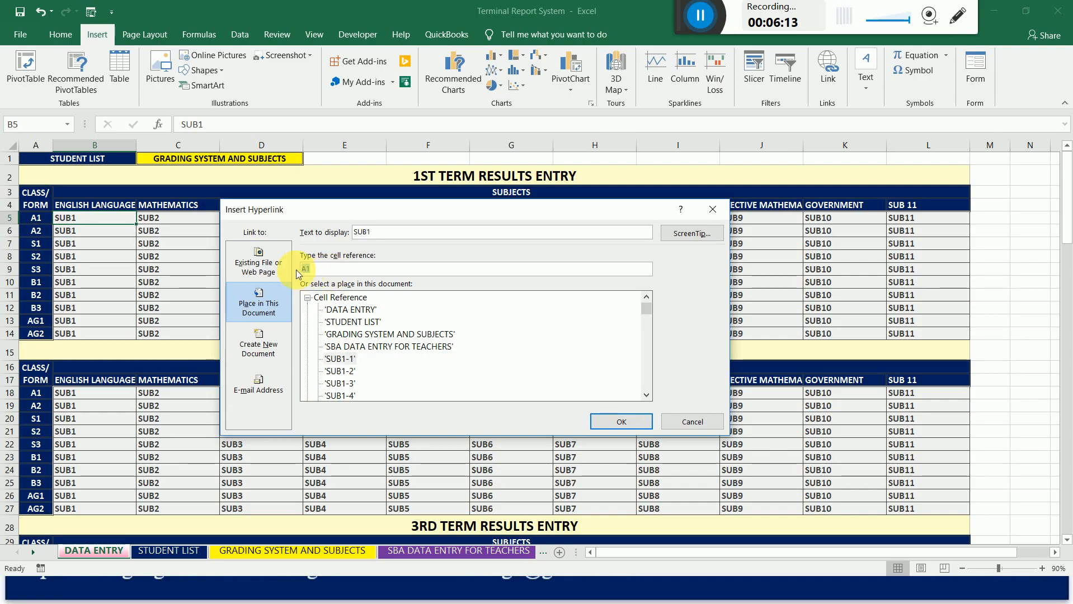
{"action": "type", "text": "b3"}
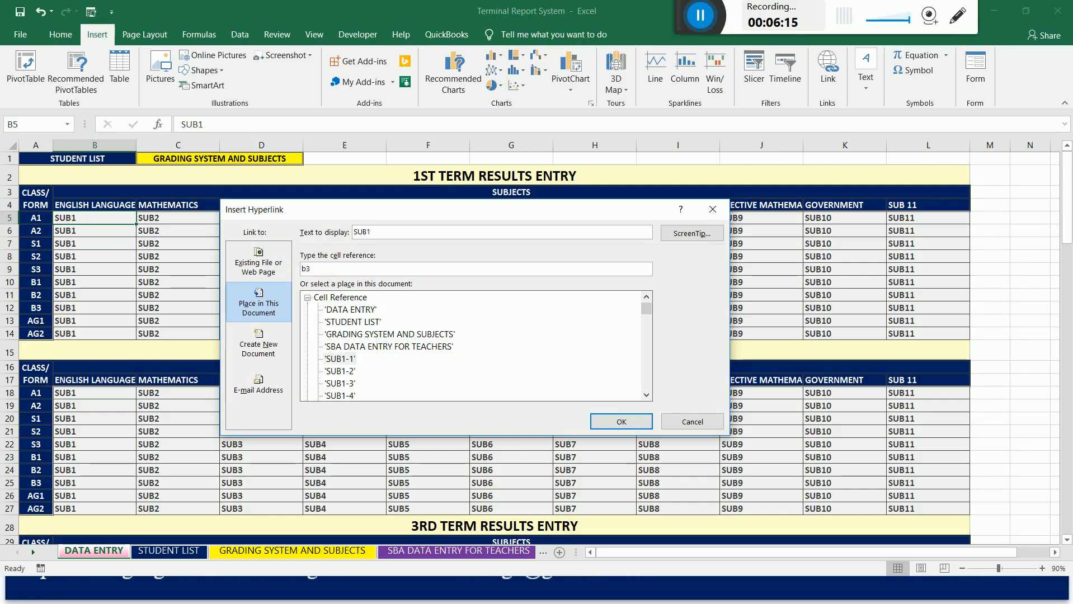
{"action": "key", "text": "BackSpace"}
{"action": "key", "text": "BackSpace"}
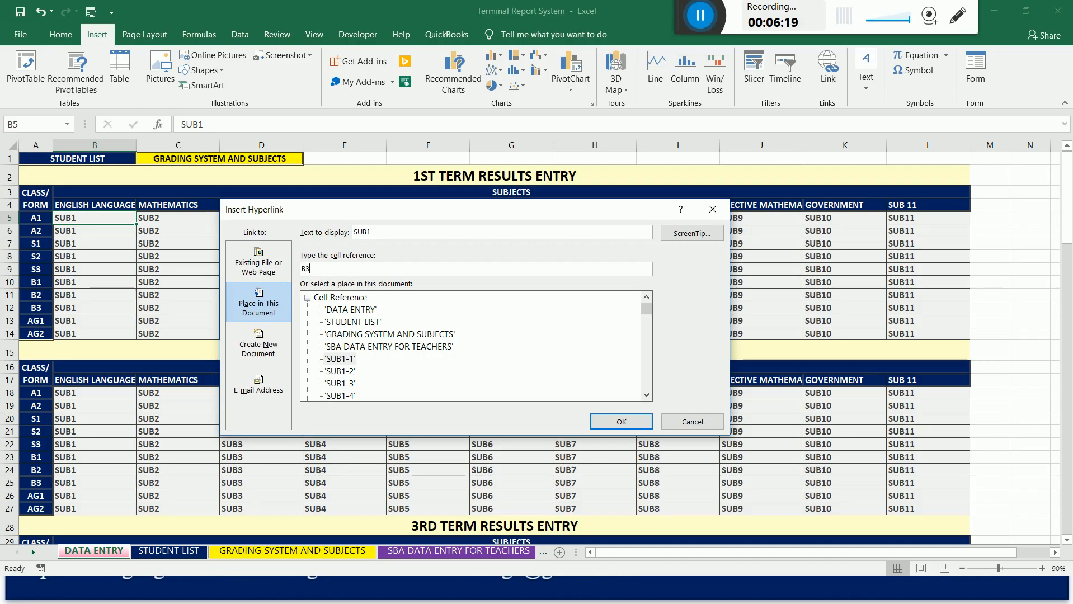
{"action": "left_click", "coordinate": [342, 361]}
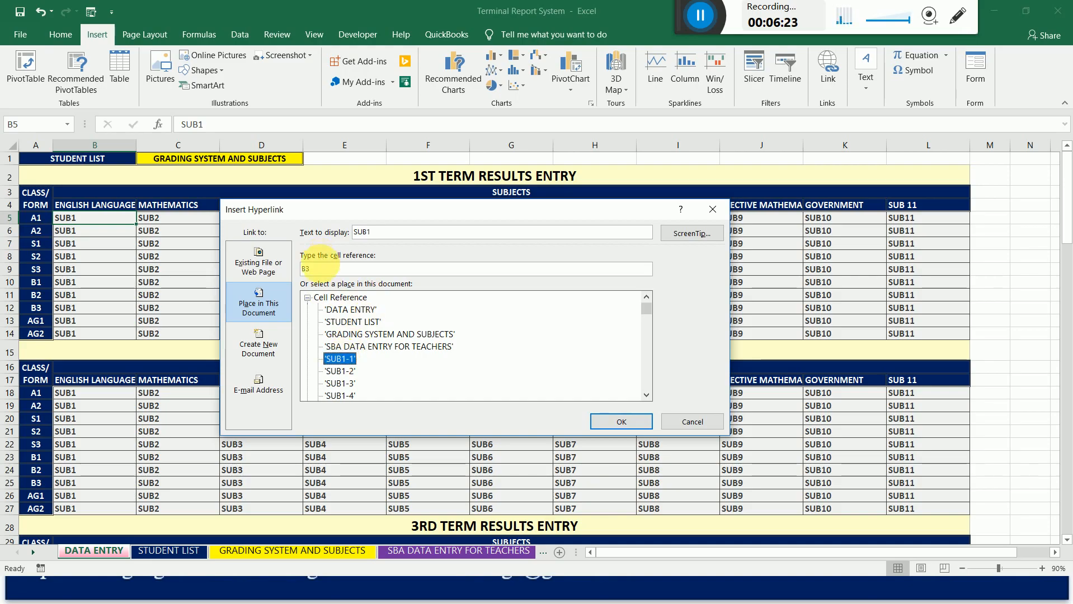
{"action": "left_click", "coordinate": [325, 269]}
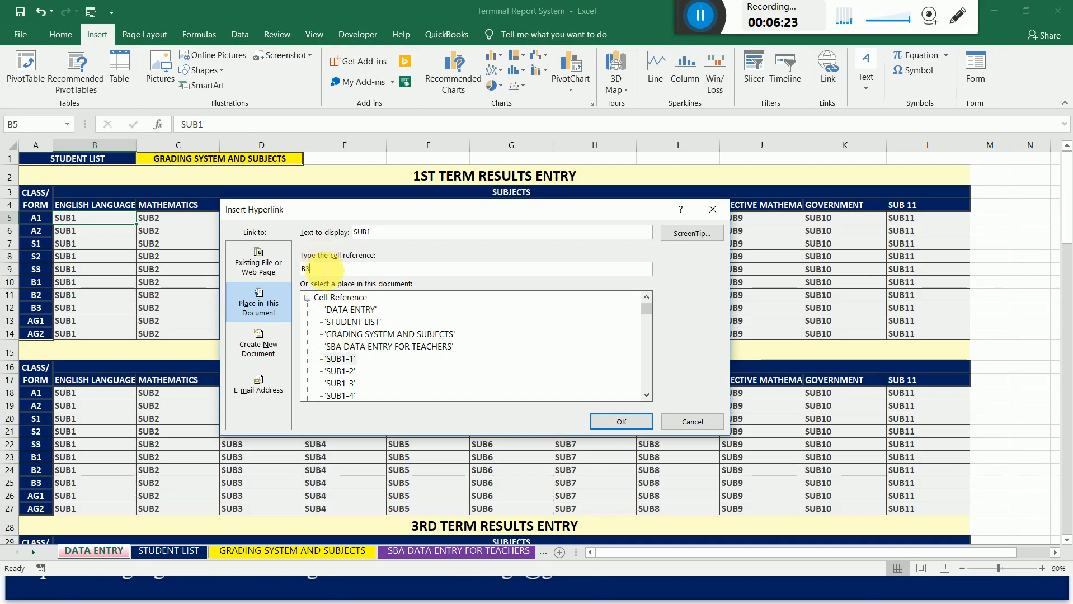
{"action": "left_click", "coordinate": [624, 420]}
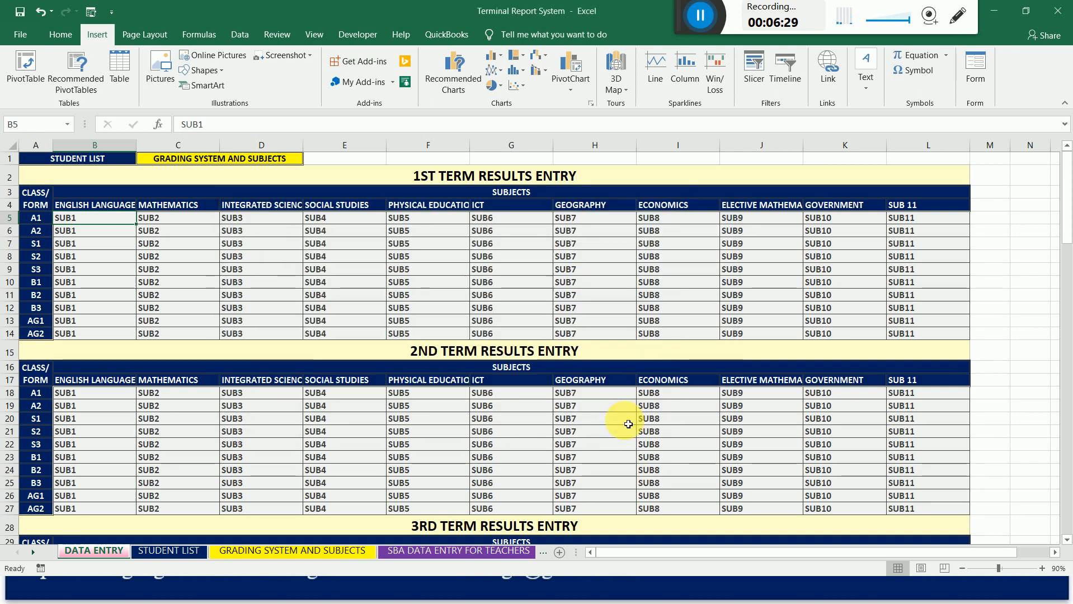
Hyperlink class A2's English Language cell, B6, in the 1st term table to cell B54 of the SUB1-1 sheet.
{"action": "left_click", "coordinate": [81, 235]}
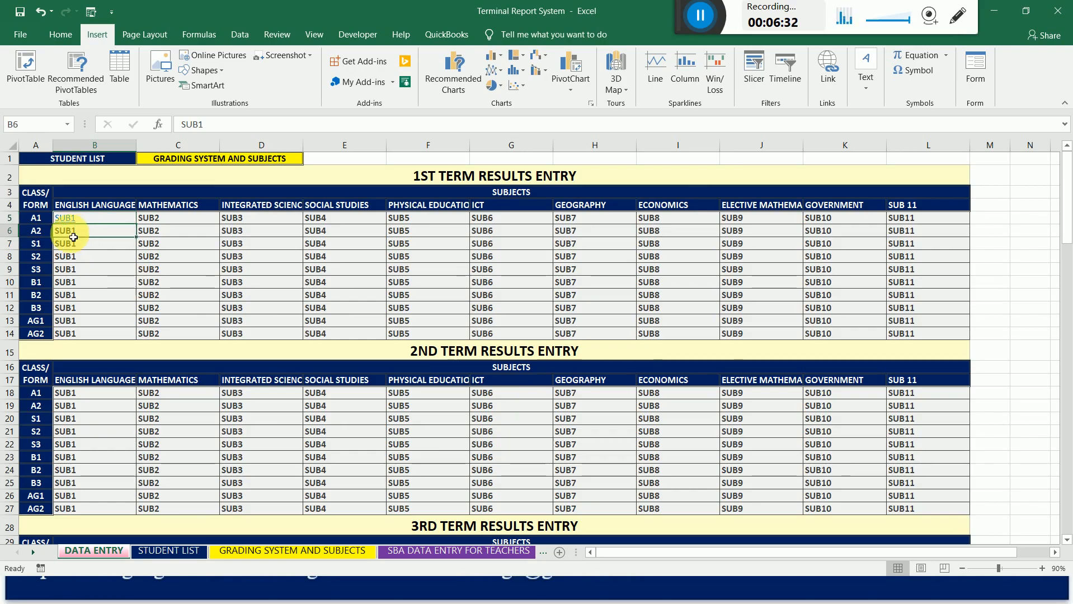
{"action": "right_click", "coordinate": [72, 238]}
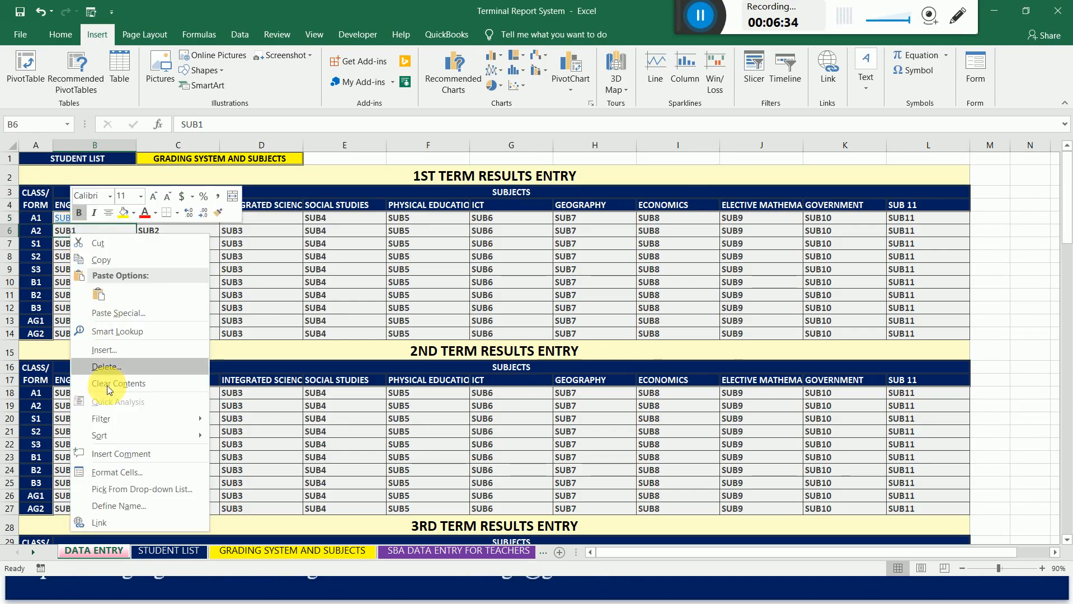
{"action": "left_click", "coordinate": [112, 522]}
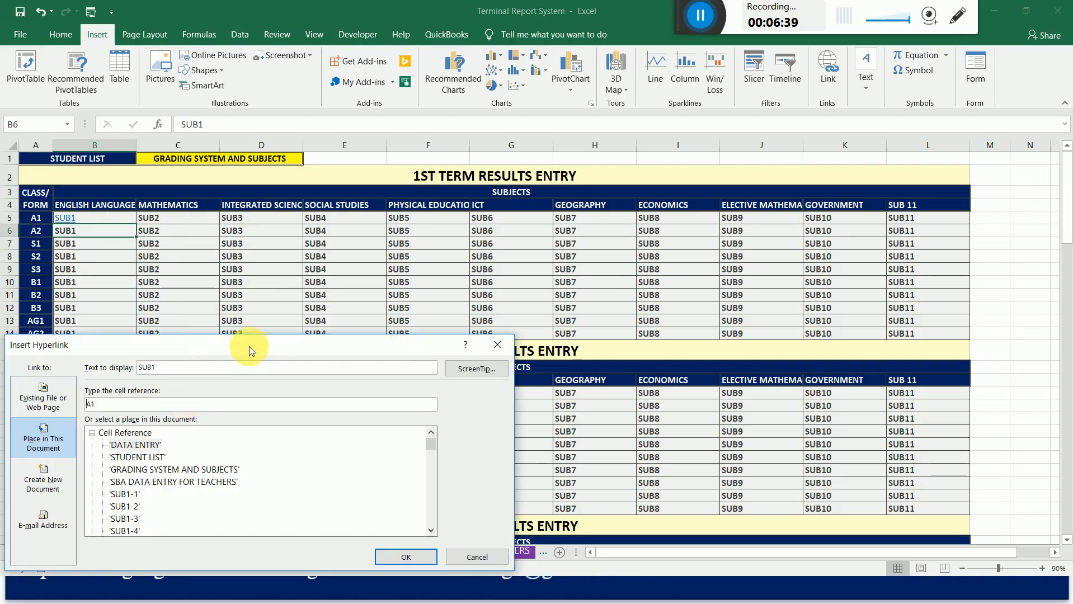
{"action": "left_click_drag", "start_coordinate": [251, 346], "coordinate": [410, 278]}
{"action": "left_click", "coordinate": [291, 426]}
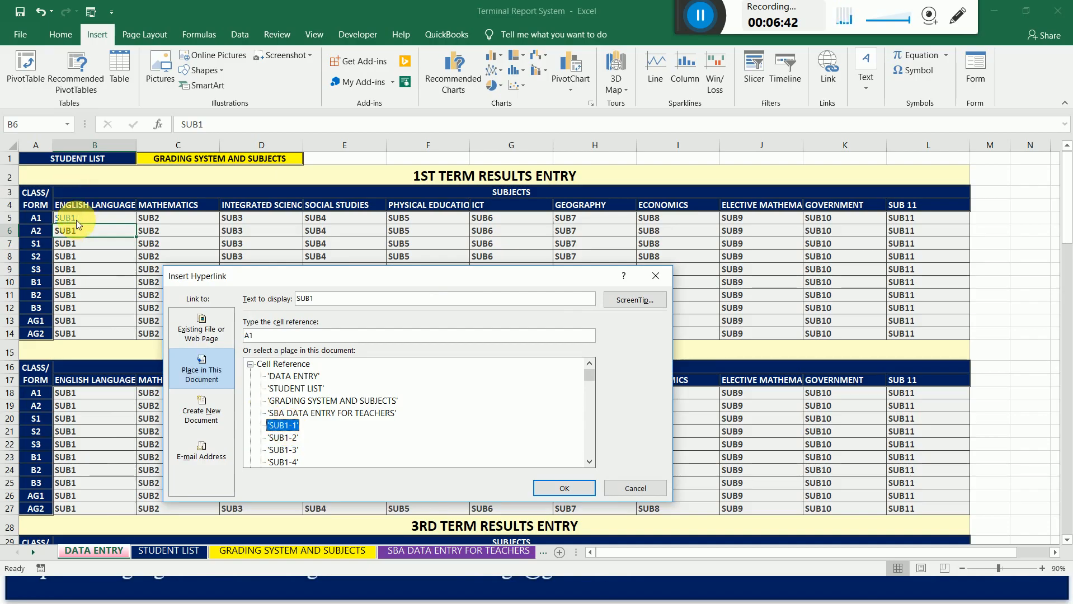
{"action": "double_click", "coordinate": [271, 335]}
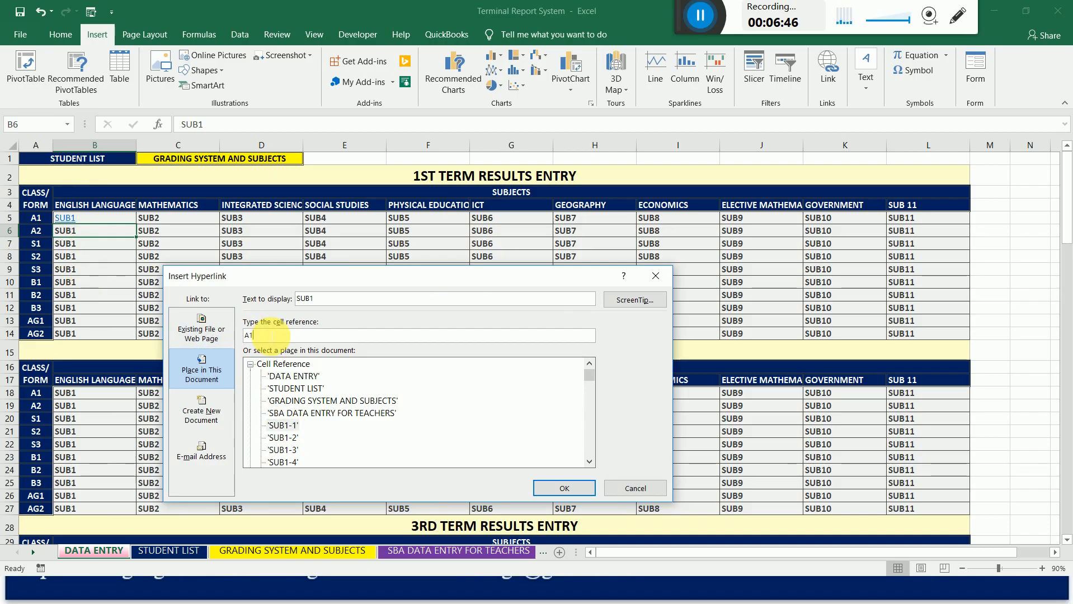
{"action": "type", "text": "B54"}
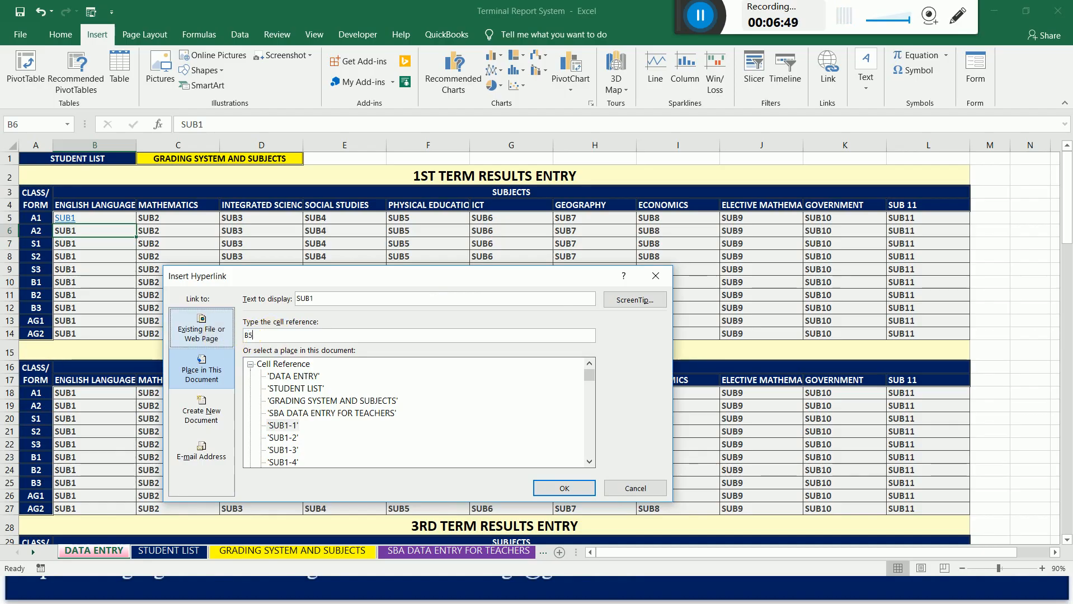
{"action": "left_click", "coordinate": [563, 488]}
Hyperlink class S1's English Language cell, B7, in the 1st term table to cell B106 of the SUB1-1 sheet.
{"action": "left_click", "coordinate": [74, 249]}
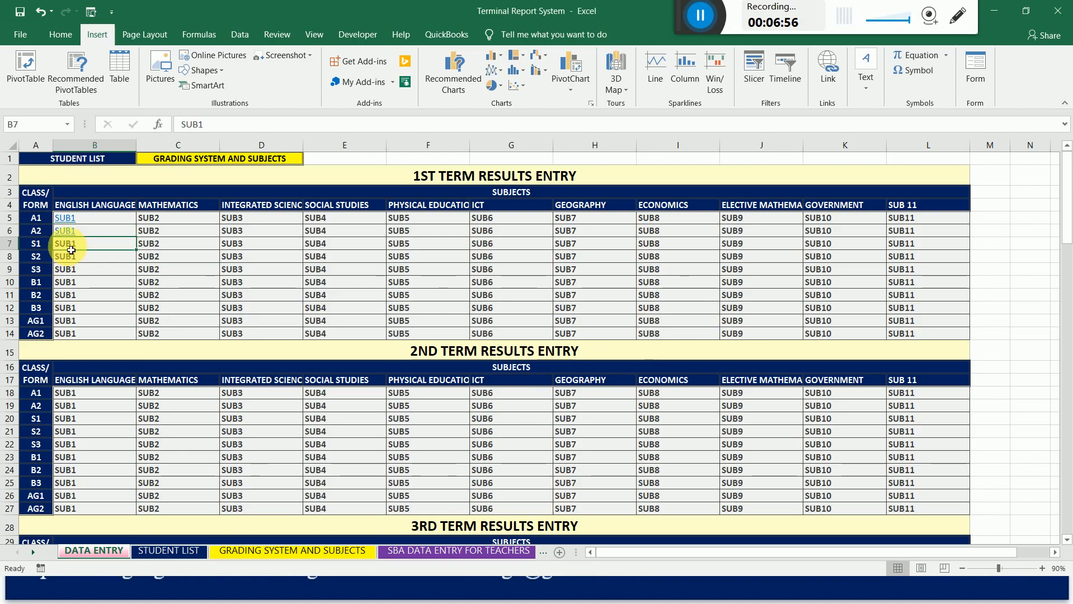
{"action": "right_click", "coordinate": [71, 250]}
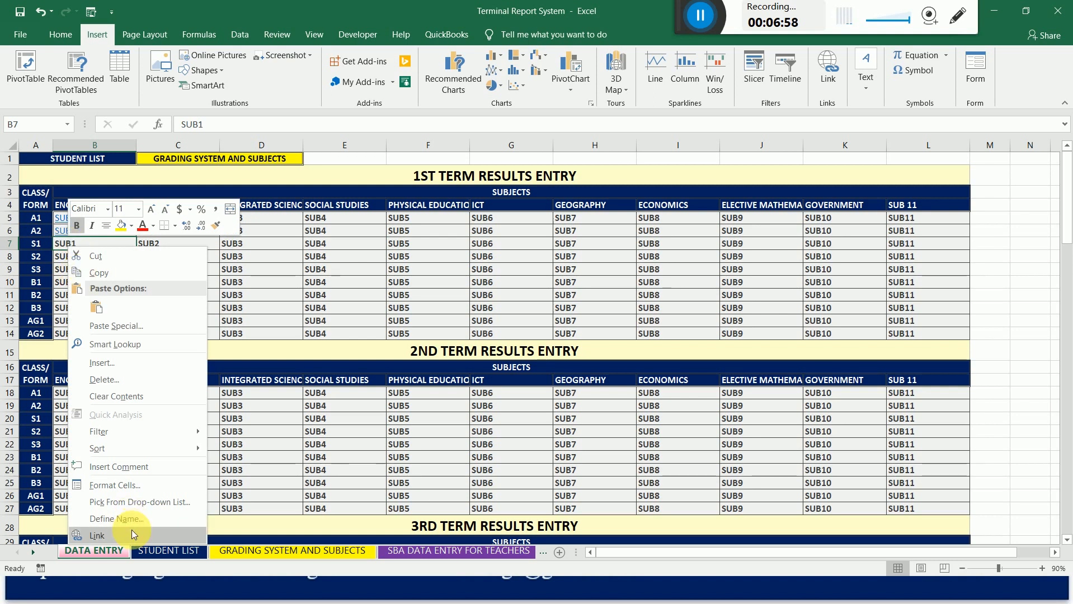
{"action": "left_click", "coordinate": [130, 530]}
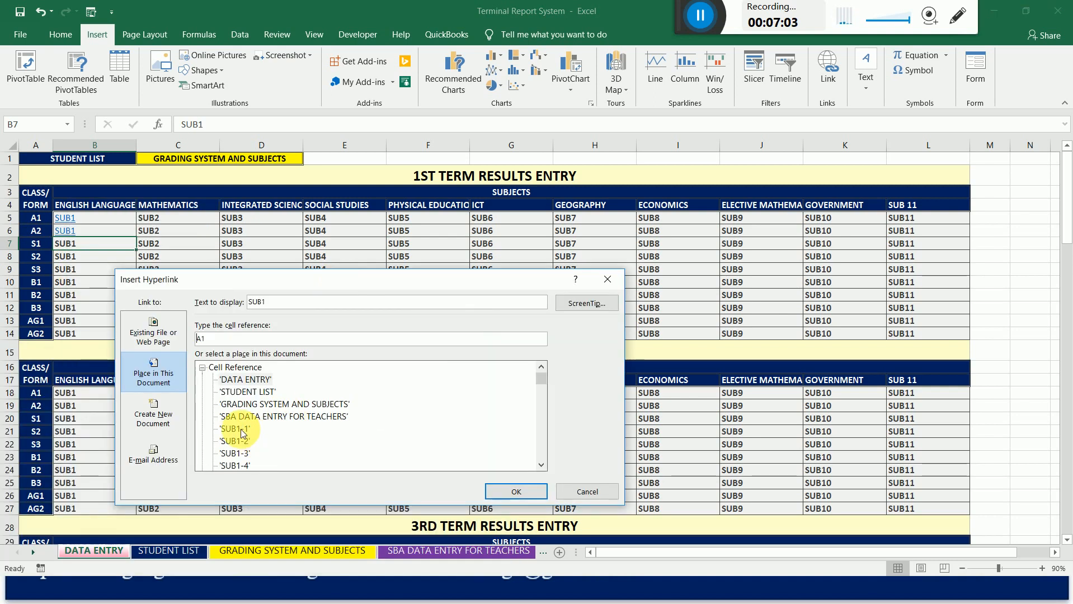
{"action": "left_click", "coordinate": [241, 429]}
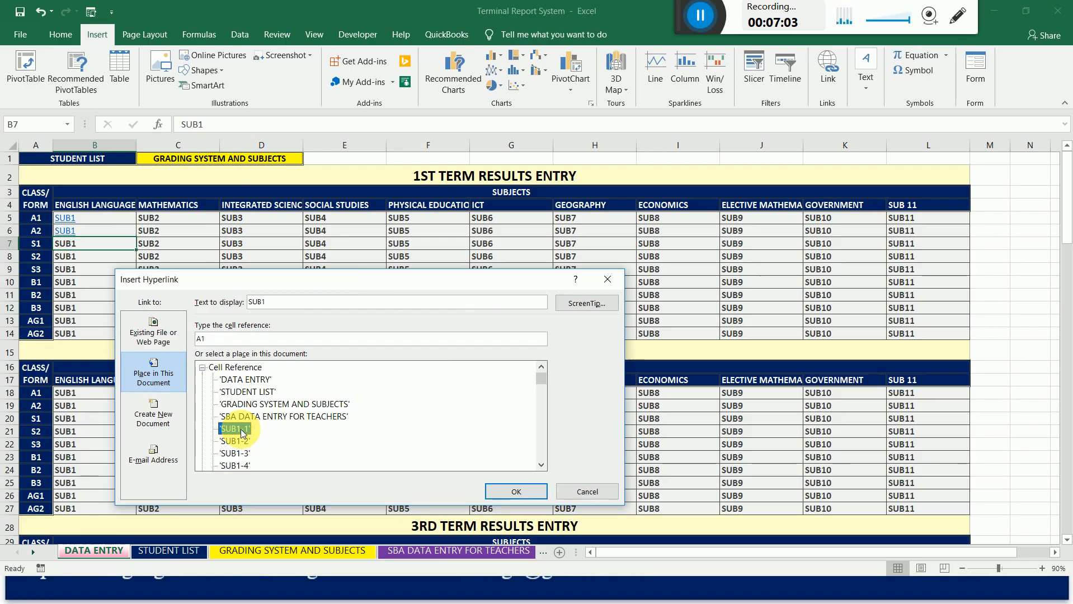
{"action": "left_click", "coordinate": [215, 340]}
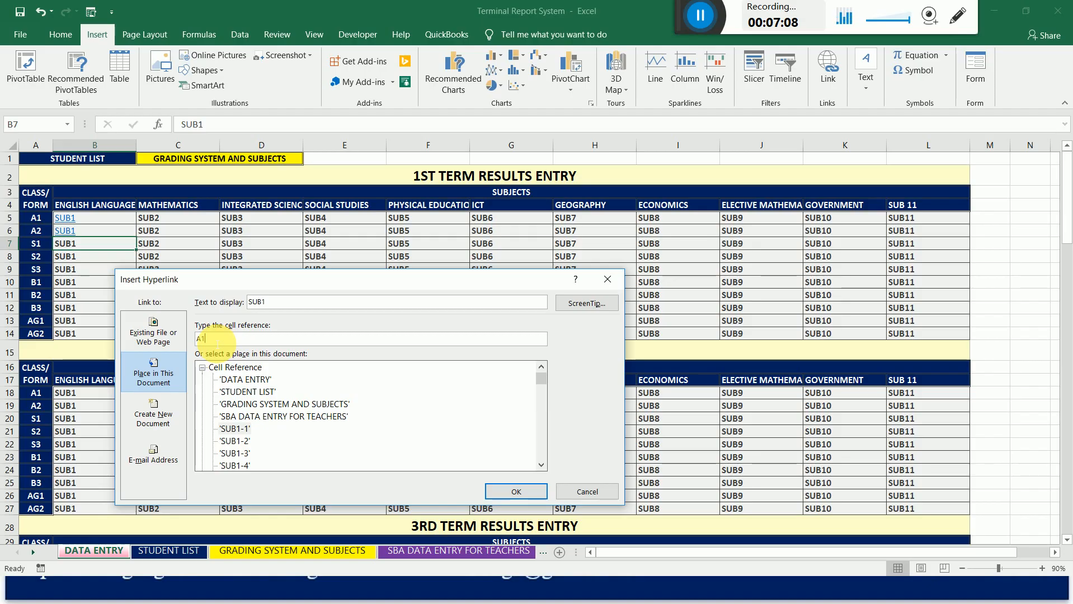
{"action": "left_click_drag", "start_coordinate": [215, 339], "coordinate": [197, 340]}
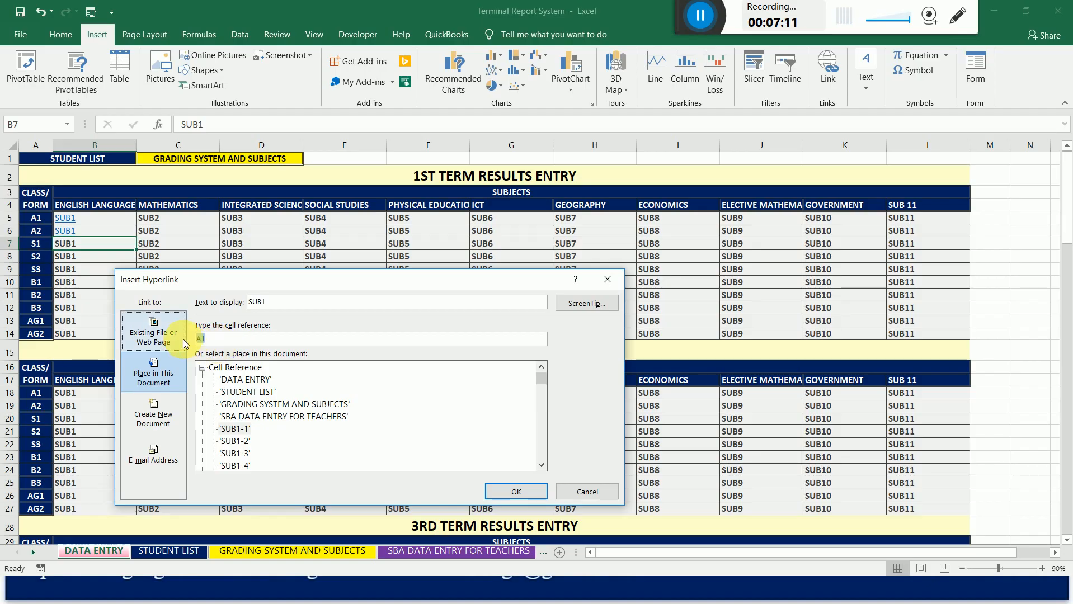
{"action": "type", "text": "B106"}
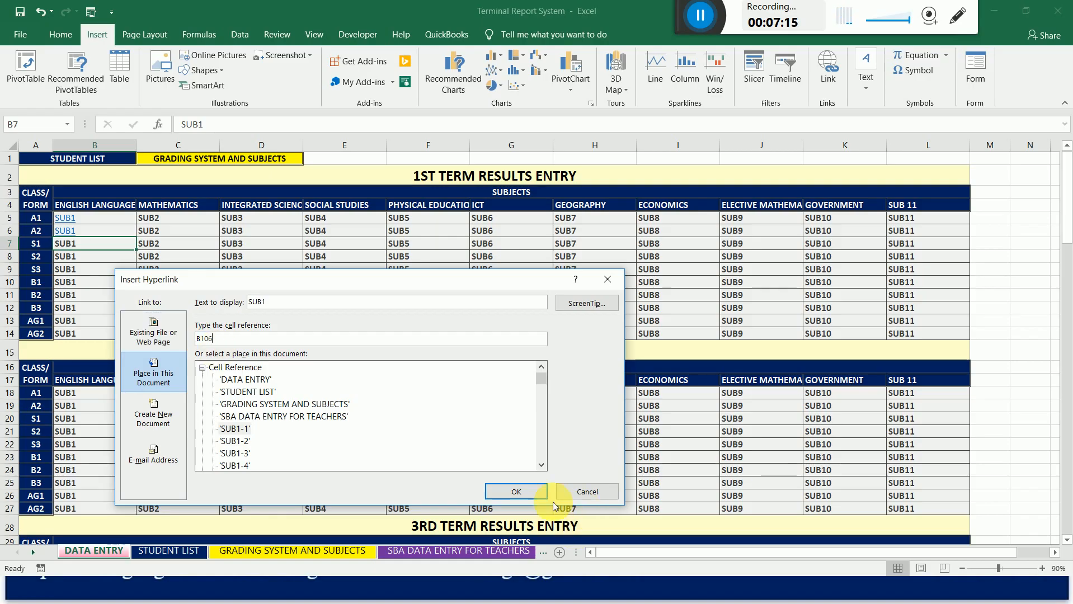
{"action": "left_click", "coordinate": [503, 491]}
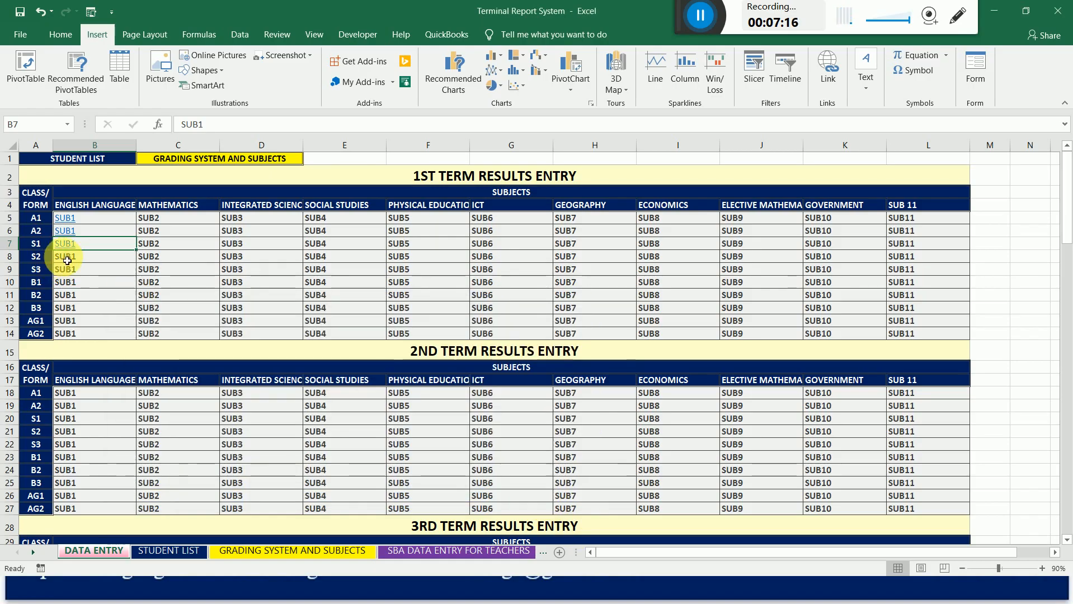
Hyperlink class S2's English Language cell, B8, in the 1st term table to cell B156 of the SUB1-1 sheet.
{"action": "left_click", "coordinate": [67, 260]}
{"action": "right_click", "coordinate": [67, 260]}
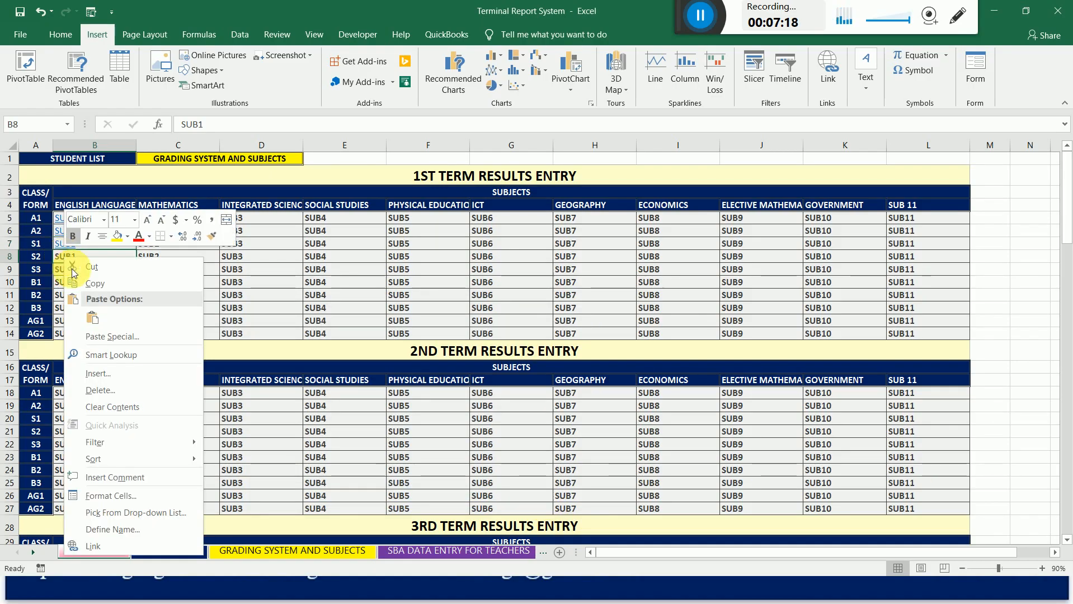
{"action": "left_click", "coordinate": [94, 547]}
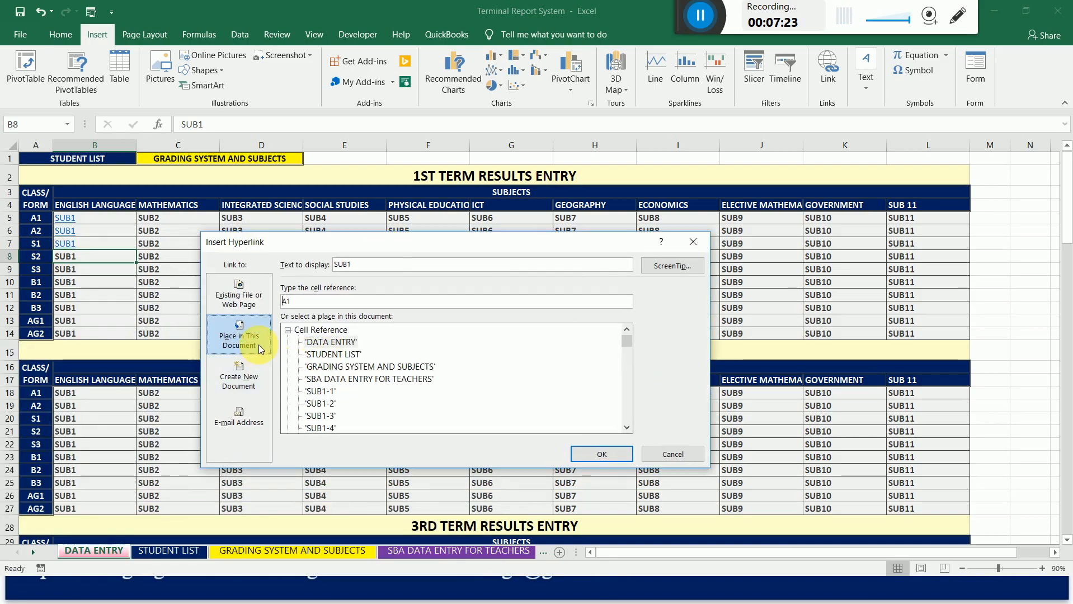
{"action": "left_click", "coordinate": [320, 391]}
{"action": "left_click", "coordinate": [306, 301]}
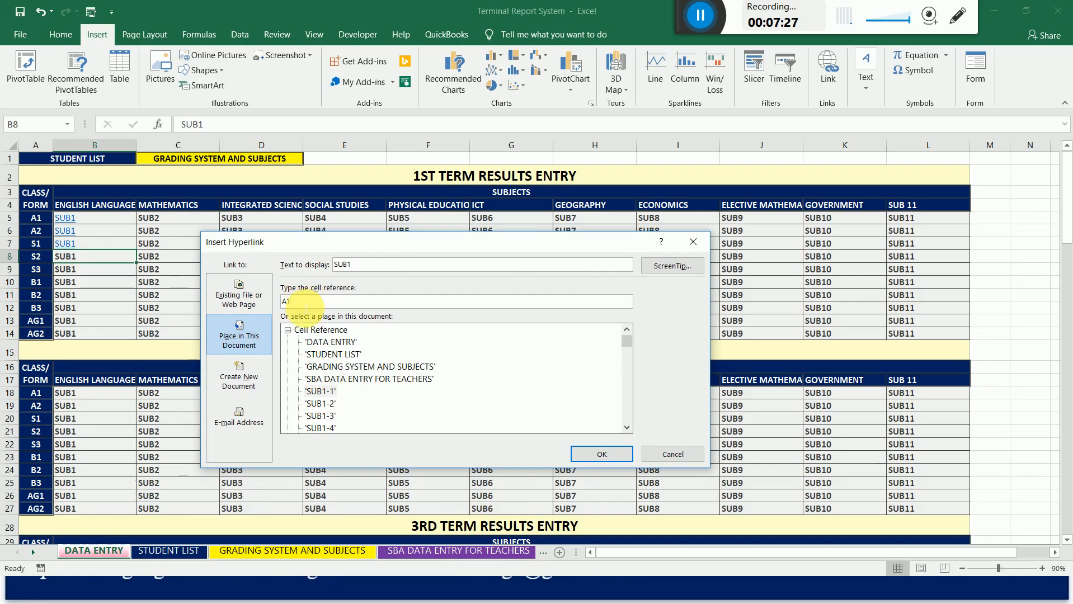
{"action": "left_click_drag", "start_coordinate": [305, 302], "coordinate": [283, 302]}
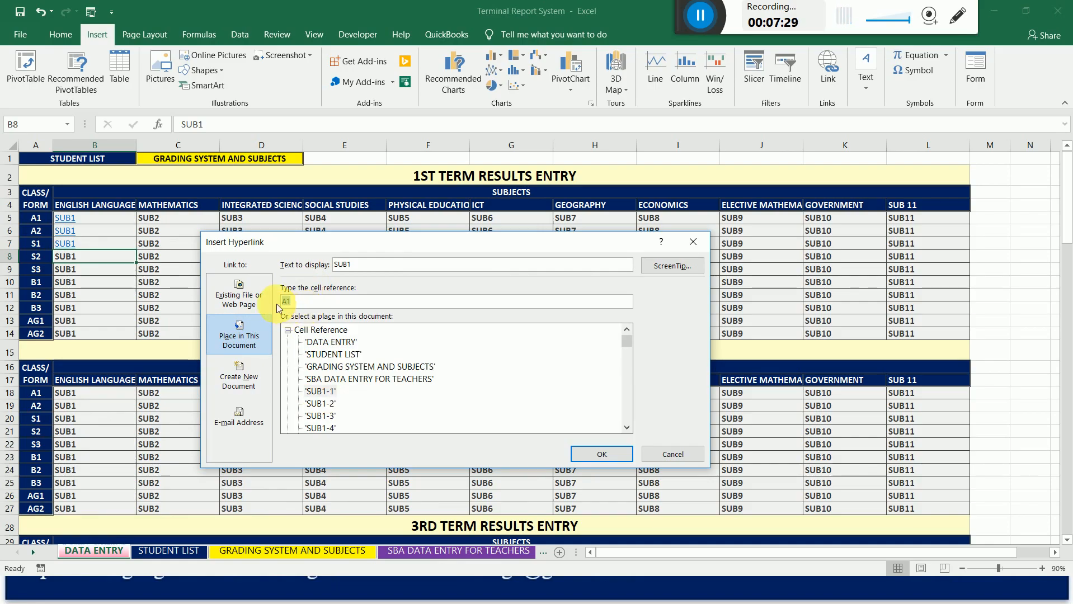
{"action": "type", "text": "B156"}
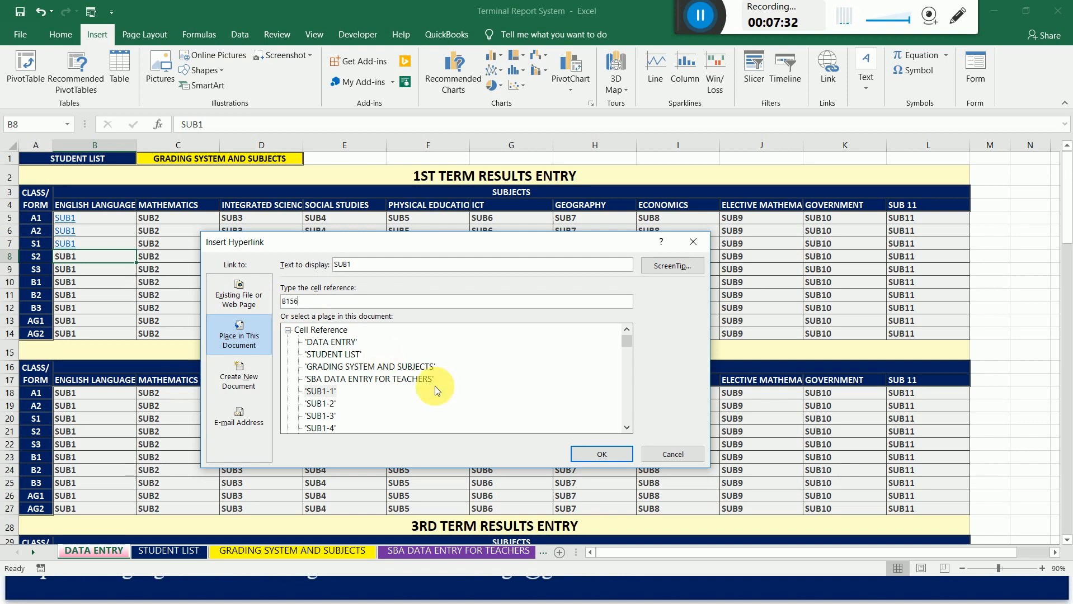
{"action": "left_click", "coordinate": [600, 457]}
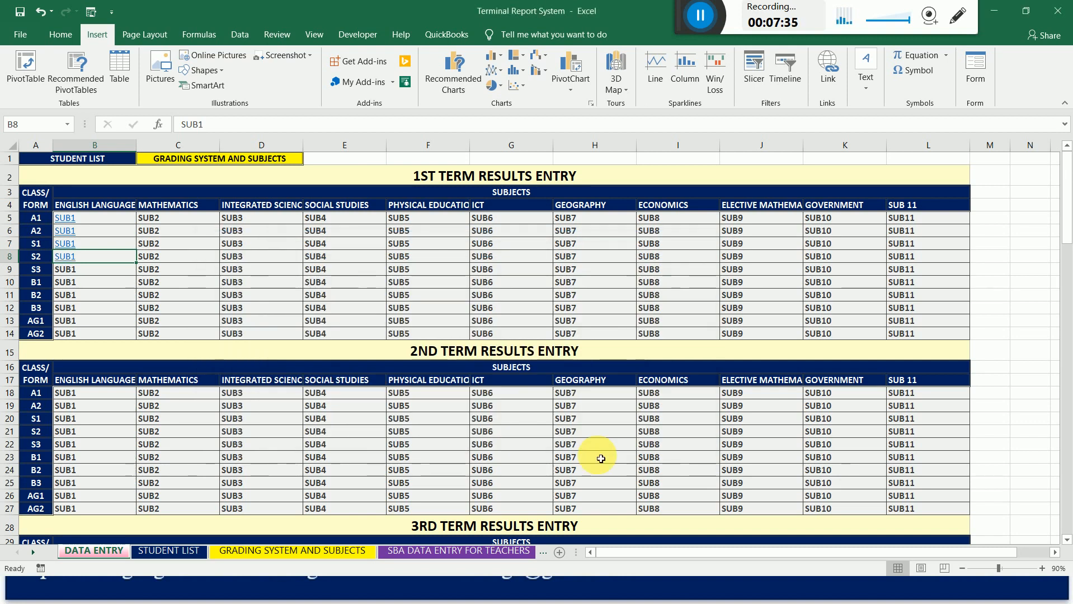
Hyperlink class S3's English Language cell, B9, in the 1st term table to cell B207 of the SUB1-1 sheet.
{"action": "right_click", "coordinate": [73, 275]}
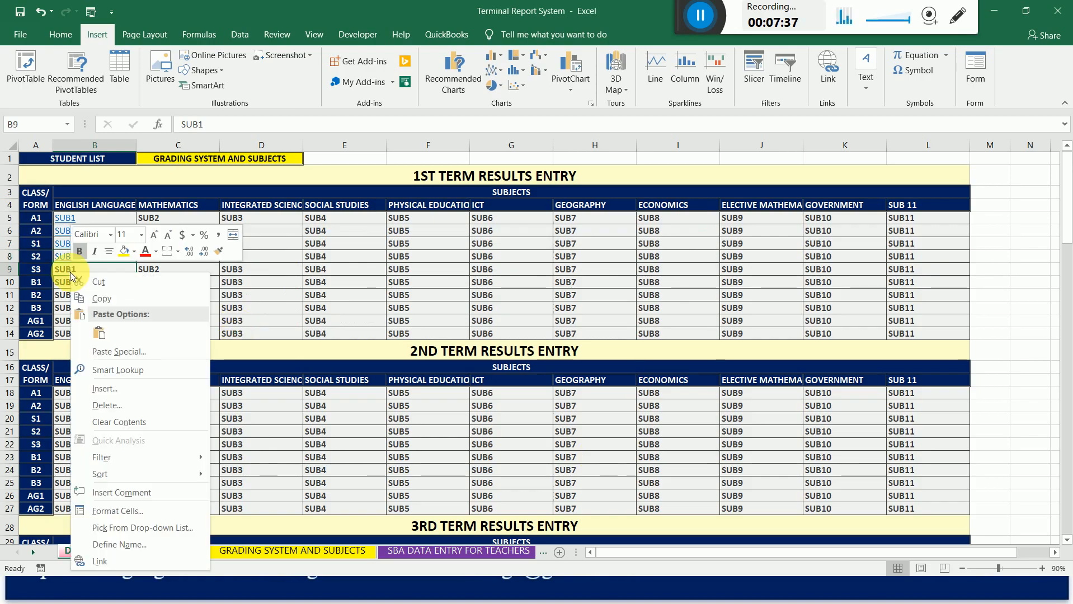
{"action": "left_click", "coordinate": [99, 562]}
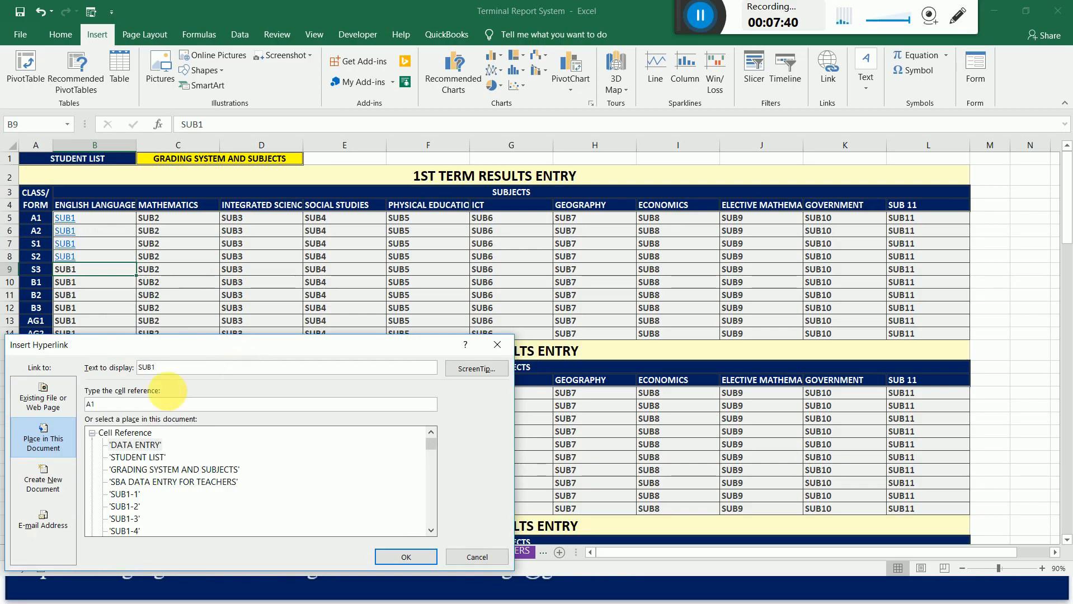
{"action": "left_click_drag", "start_coordinate": [235, 345], "coordinate": [399, 167]}
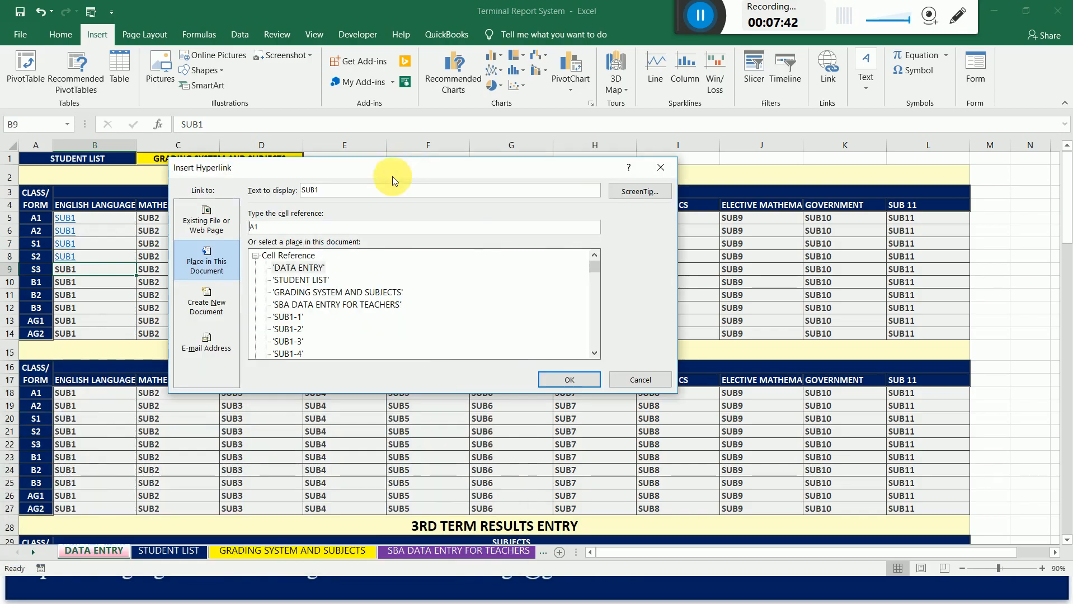
{"action": "left_click", "coordinate": [288, 317]}
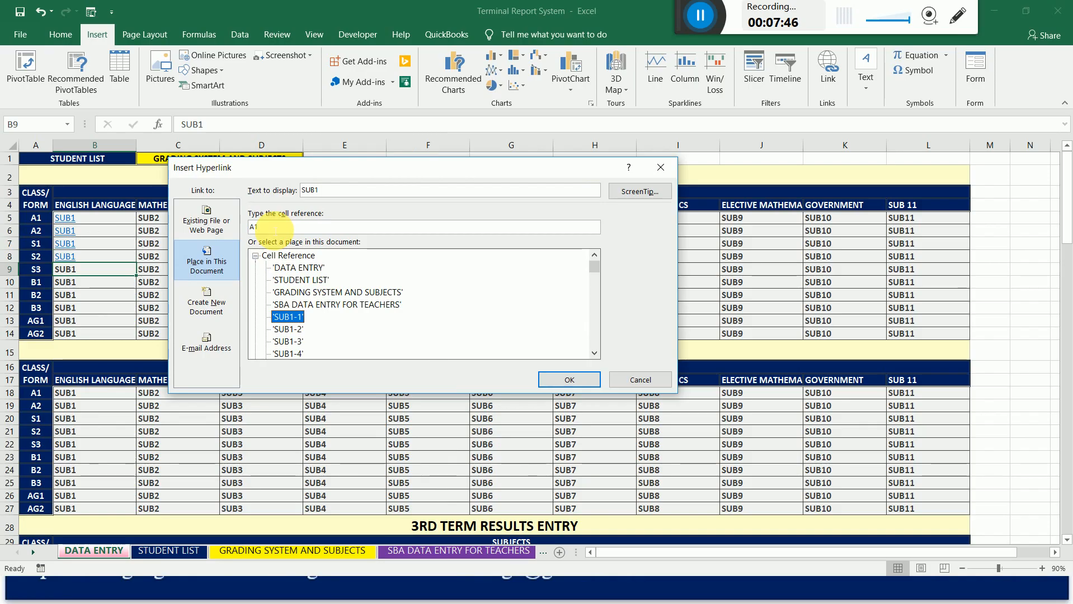
{"action": "left_click_drag", "start_coordinate": [274, 227], "coordinate": [242, 231]}
{"action": "type", "text": "B207"}
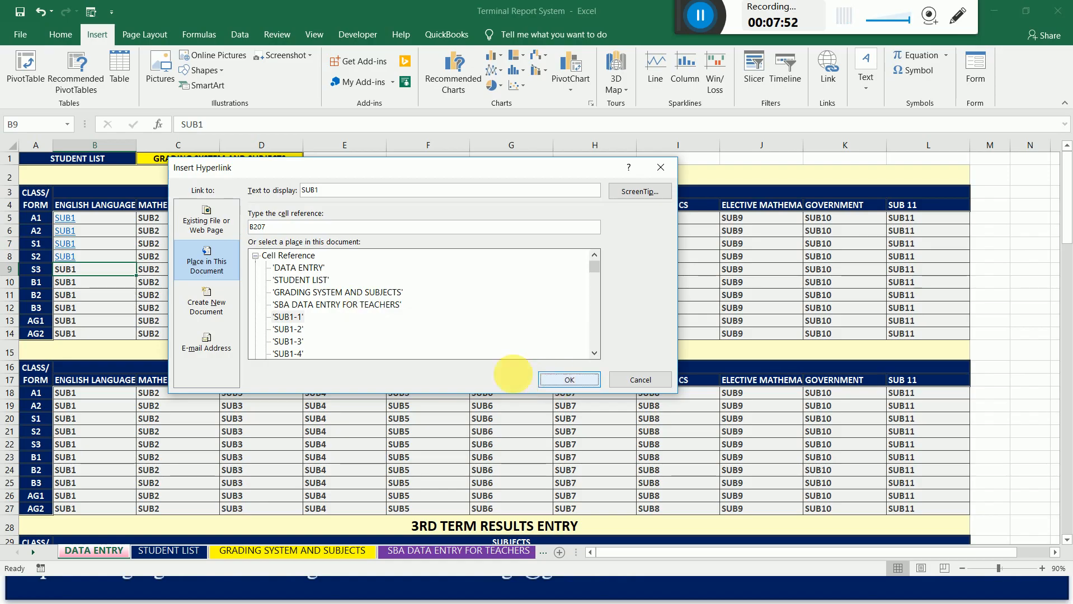
{"action": "left_click", "coordinate": [555, 381]}
Hyperlink class B1's English Language cell, B10, in the 1st term table to cell B258 of the SUB1-1 sheet.
{"action": "left_click", "coordinate": [64, 283]}
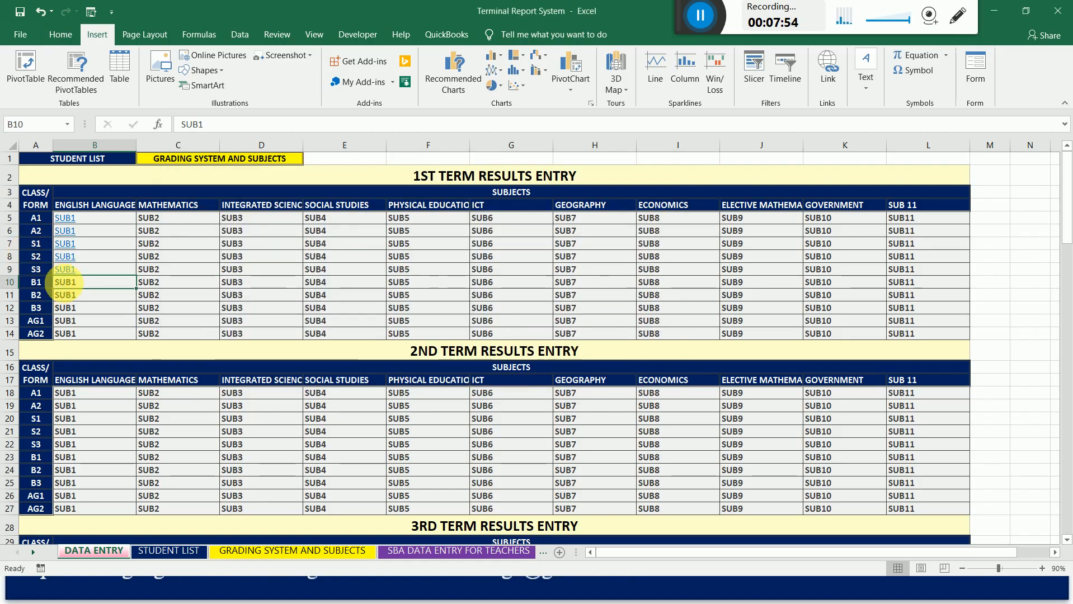
{"action": "right_click", "coordinate": [68, 287]}
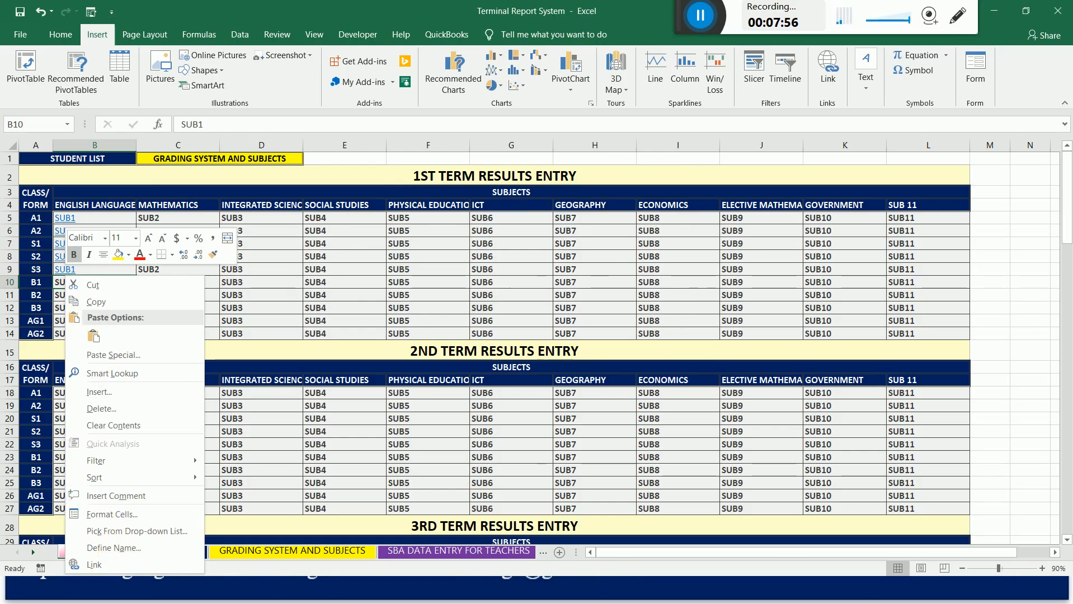
{"action": "left_click", "coordinate": [94, 565]}
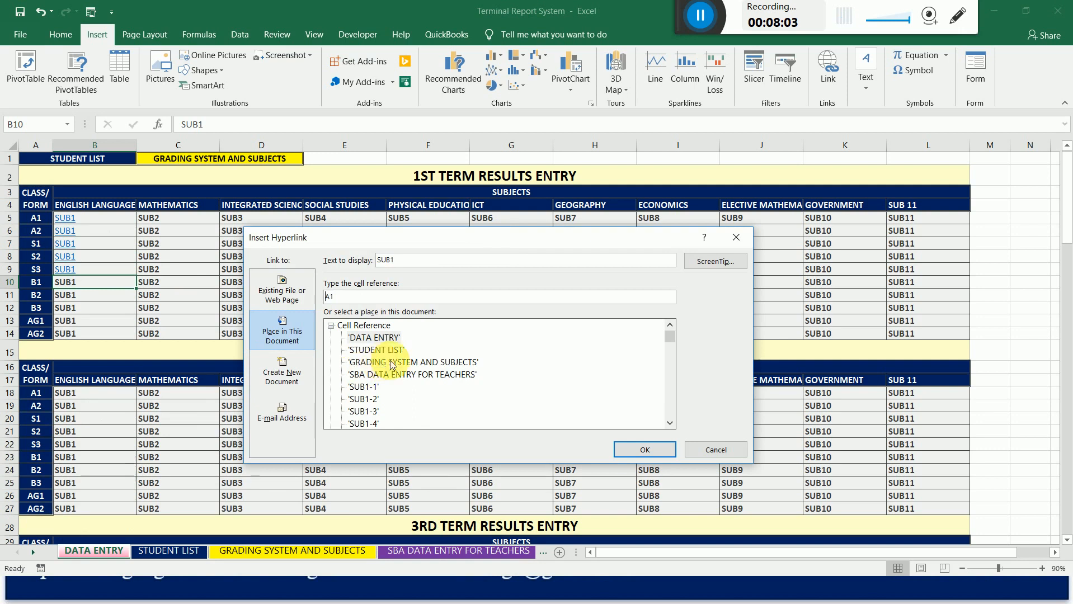
{"action": "left_click", "coordinate": [369, 389]}
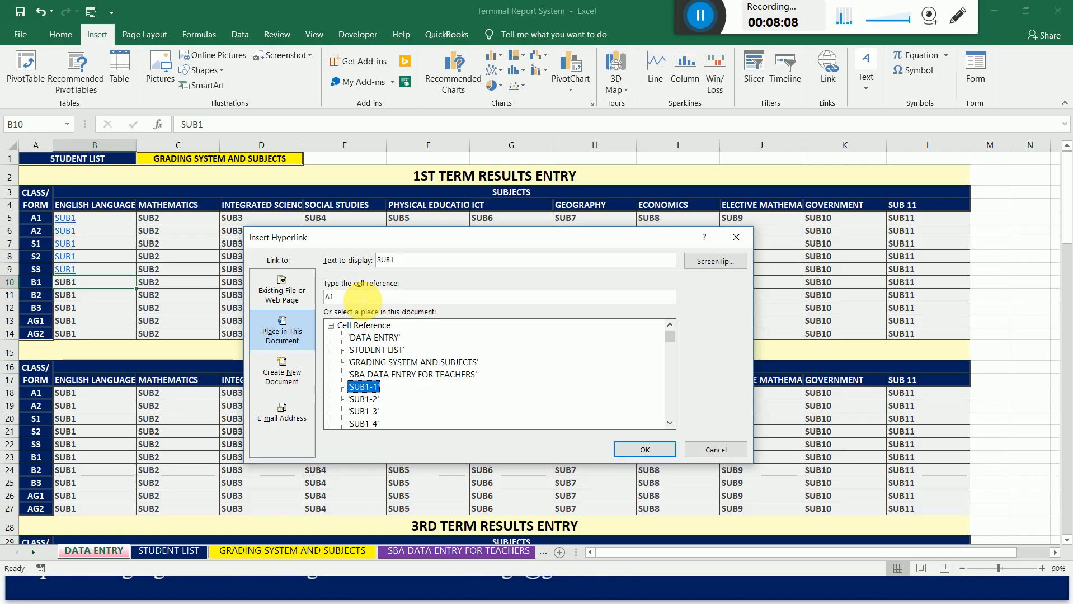
{"action": "left_click_drag", "start_coordinate": [363, 301], "coordinate": [284, 299]}
{"action": "type", "text": "B"}
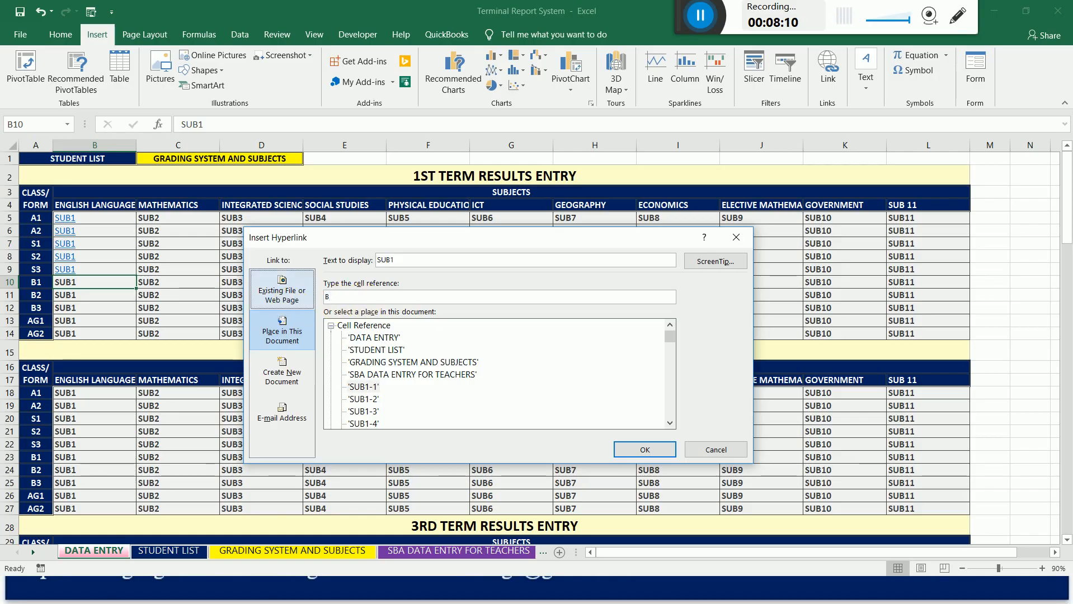
{"action": "type", "text": "258"}
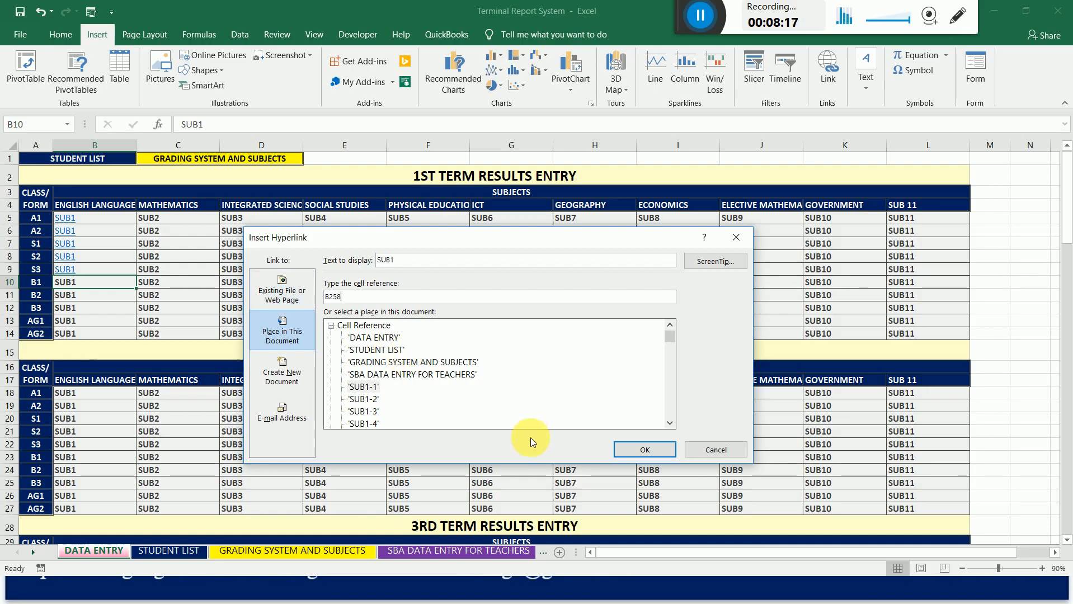
{"action": "left_click", "coordinate": [645, 451]}
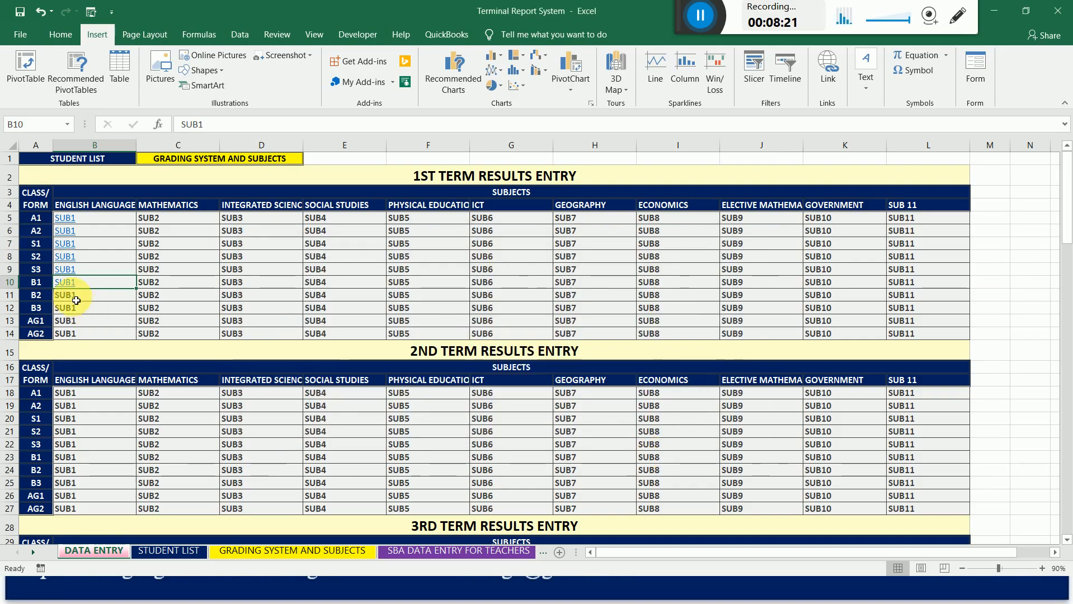
Hyperlink class B2's English Language cell, B11, in the 1st term table to cell B309 of the SUB1-1 sheet.
{"action": "left_click", "coordinate": [72, 299]}
{"action": "right_click", "coordinate": [71, 300]}
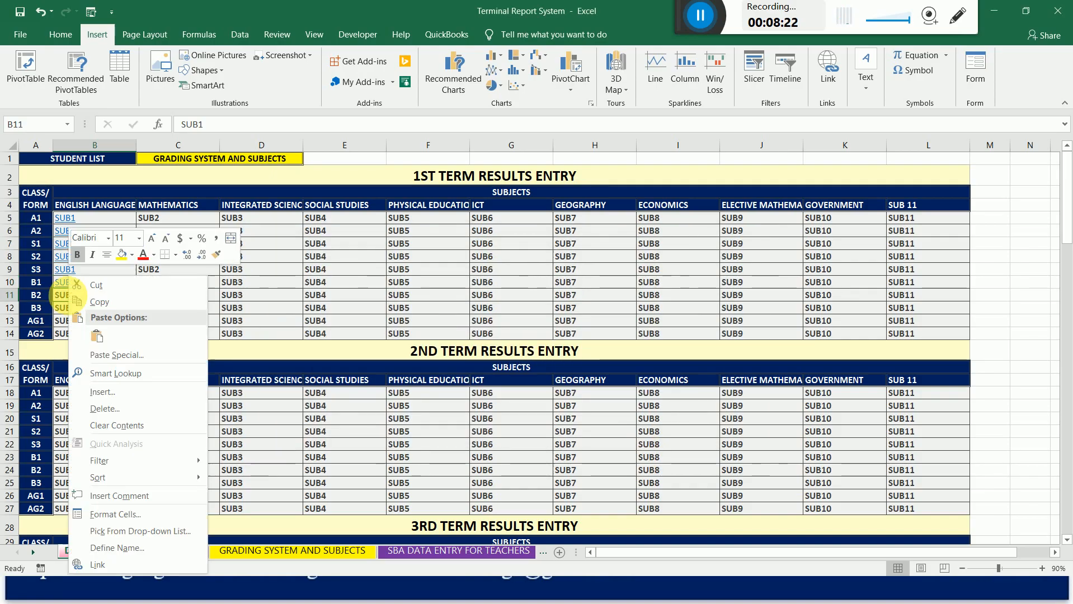
{"action": "left_click", "coordinate": [135, 563]}
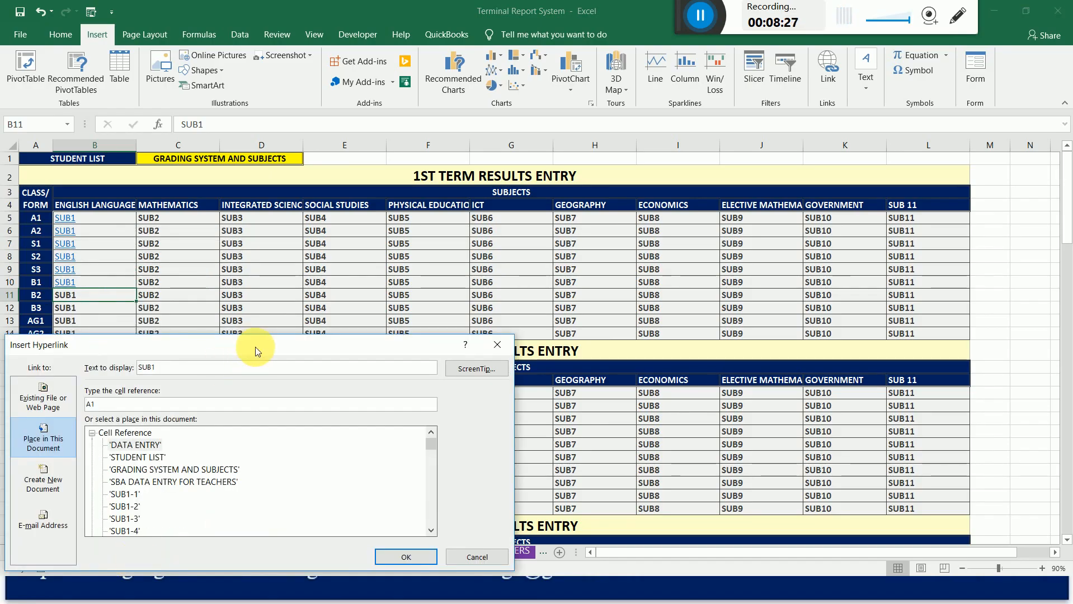
{"action": "left_click_drag", "start_coordinate": [255, 347], "coordinate": [456, 200]}
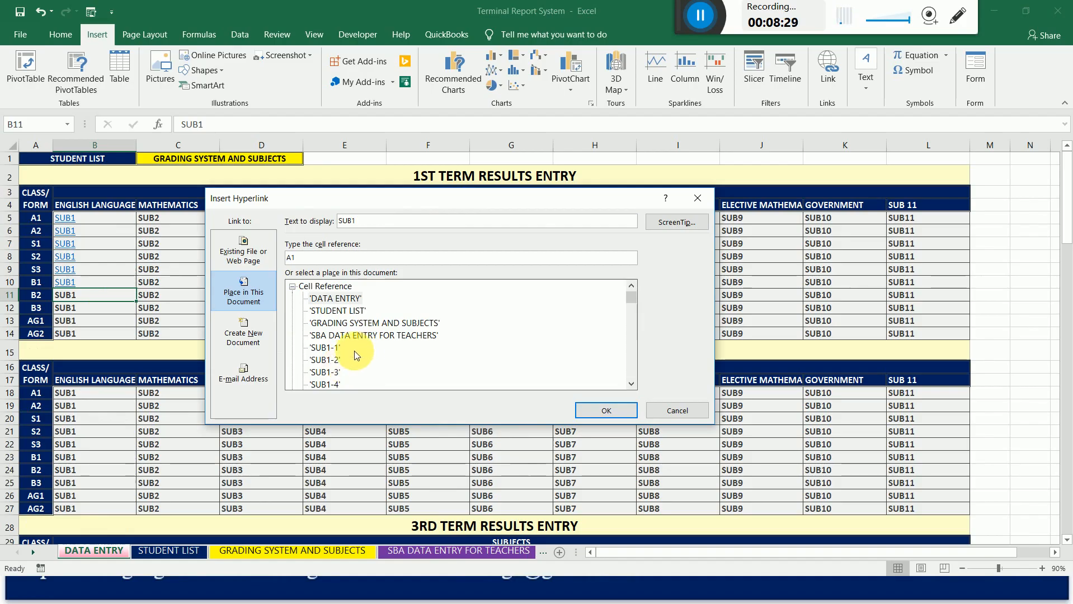
{"action": "left_click", "coordinate": [327, 348]}
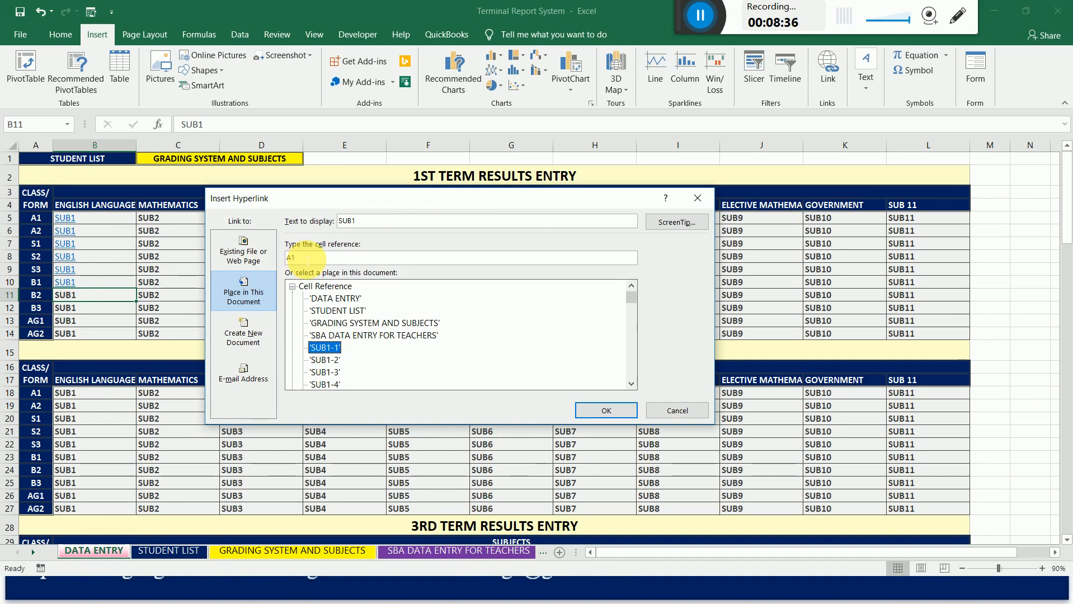
{"action": "left_click", "coordinate": [288, 258]}
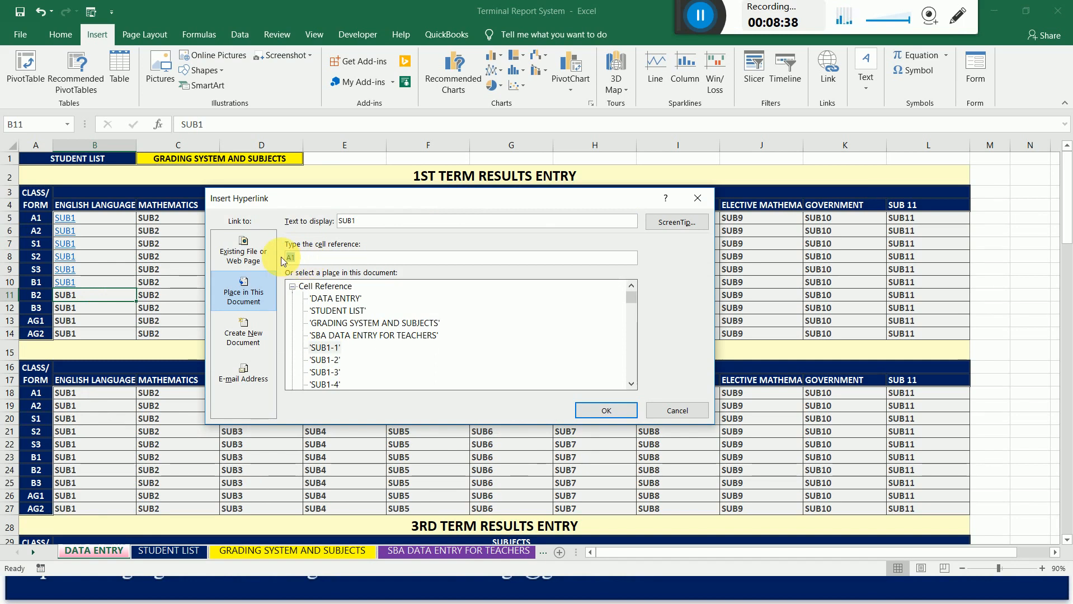
{"action": "type", "text": "B309"}
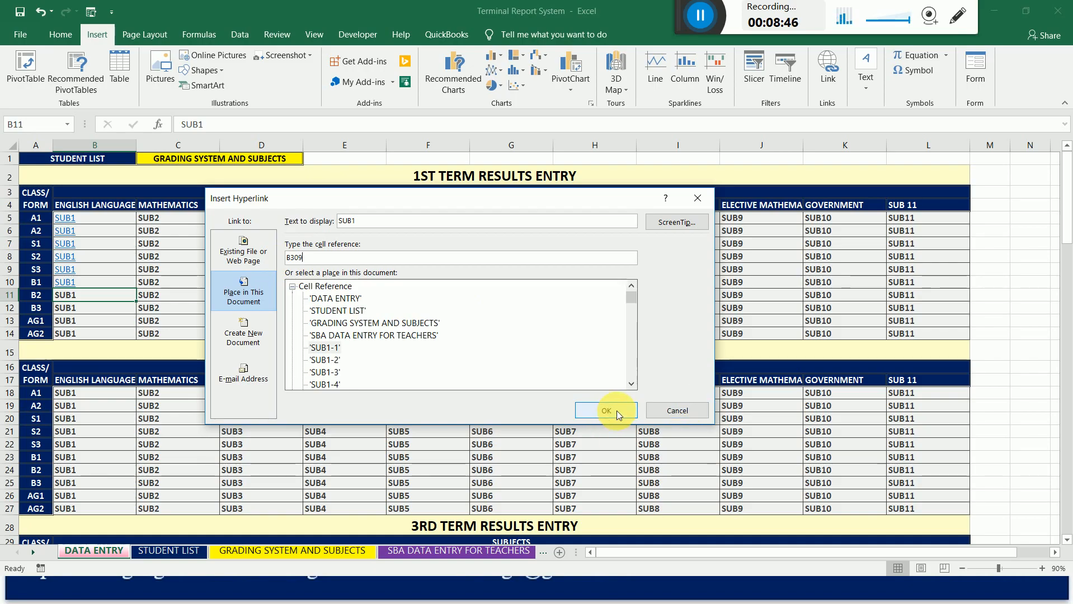
{"action": "left_click", "coordinate": [616, 410]}
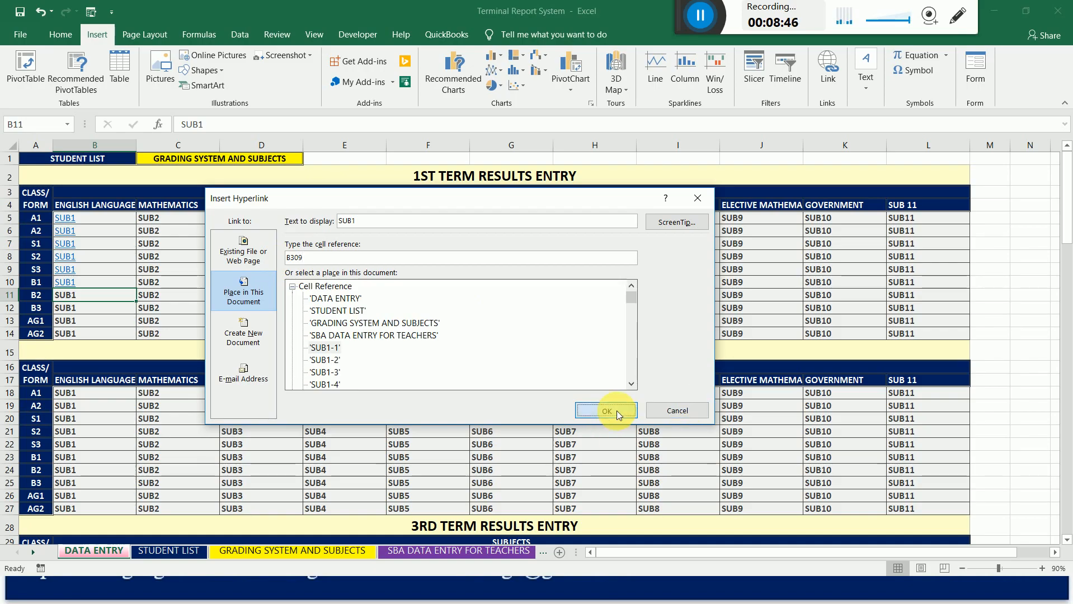
Hyperlink class B3's English Language cell, B12, in the 1st term table to cell B359 of the SUB1-1 sheet.
{"action": "left_click", "coordinate": [67, 308]}
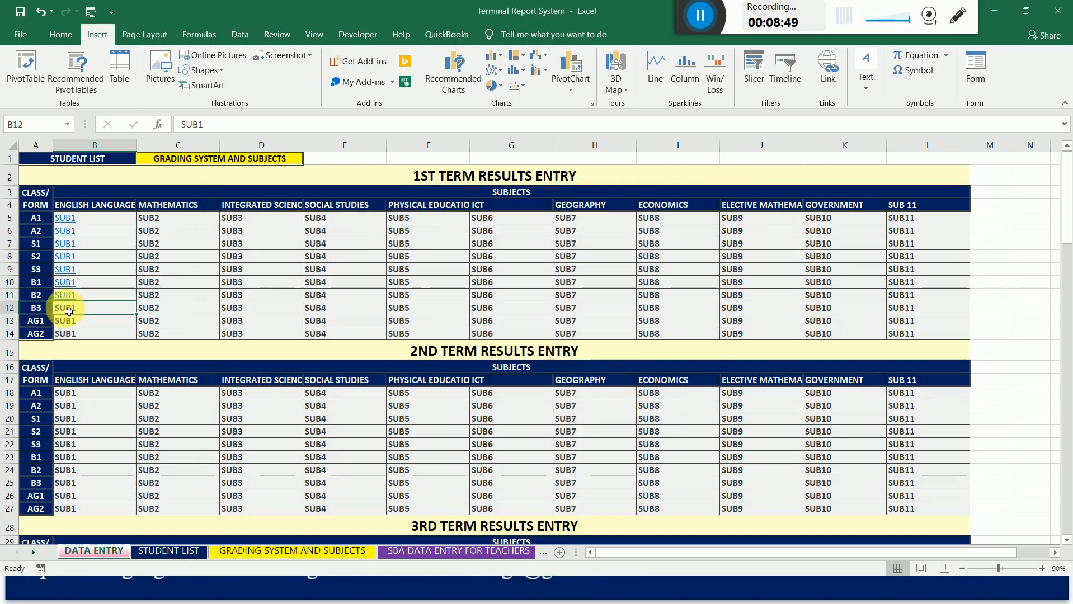
{"action": "right_click", "coordinate": [68, 311]}
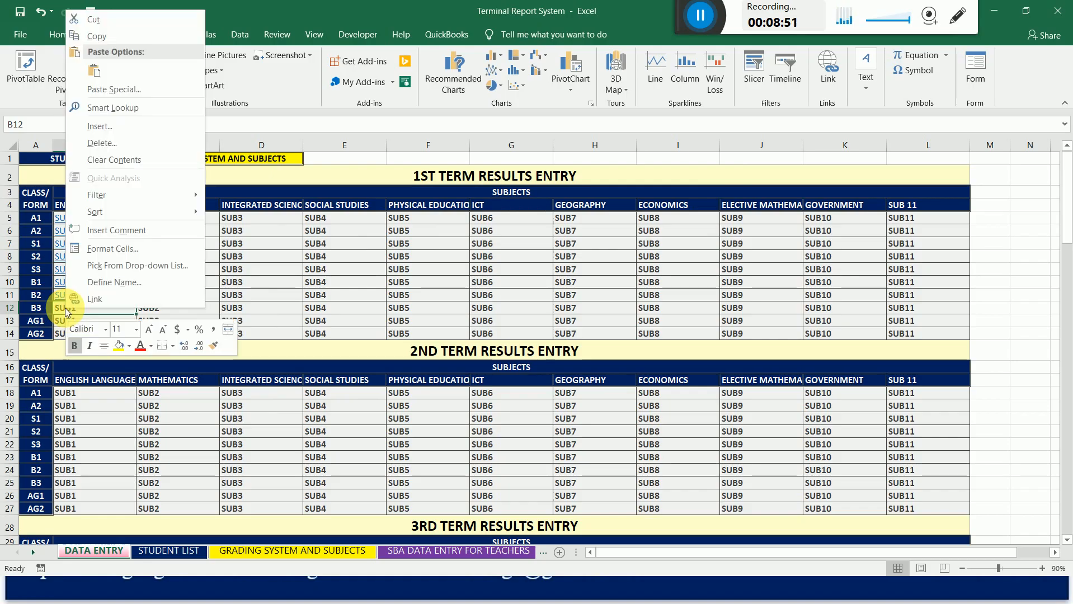
{"action": "left_click", "coordinate": [120, 300]}
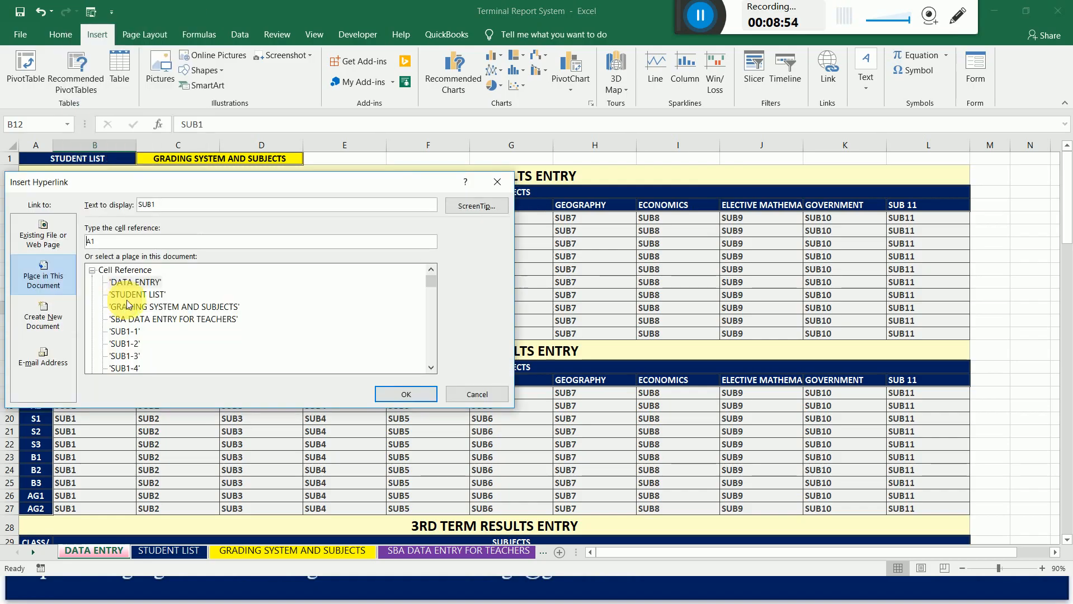
{"action": "left_click", "coordinate": [124, 331]}
{"action": "left_click_drag", "start_coordinate": [159, 182], "coordinate": [341, 132]}
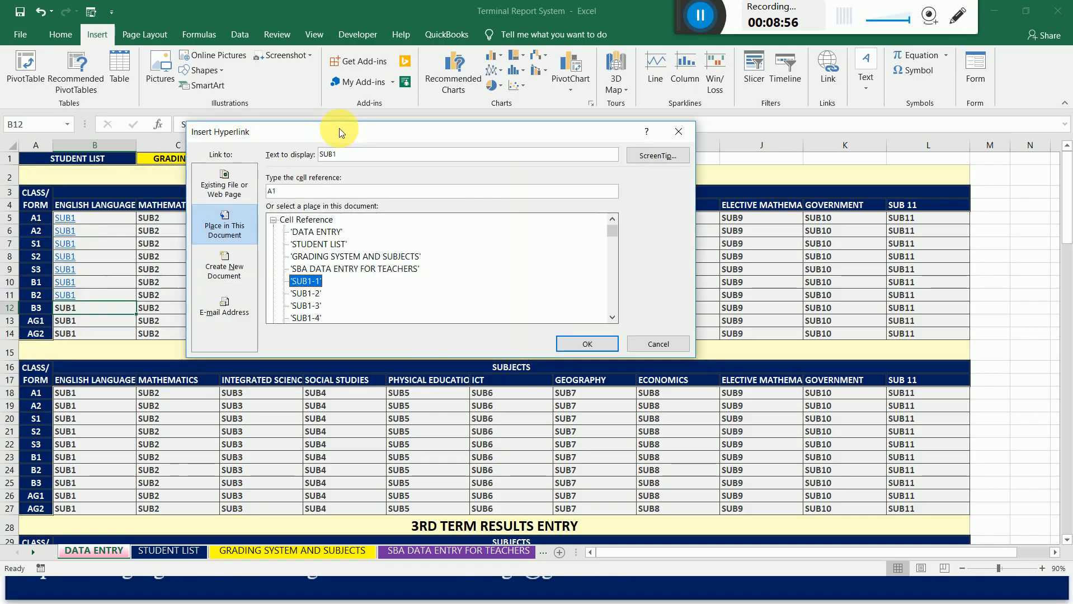
{"action": "left_click", "coordinate": [292, 192]}
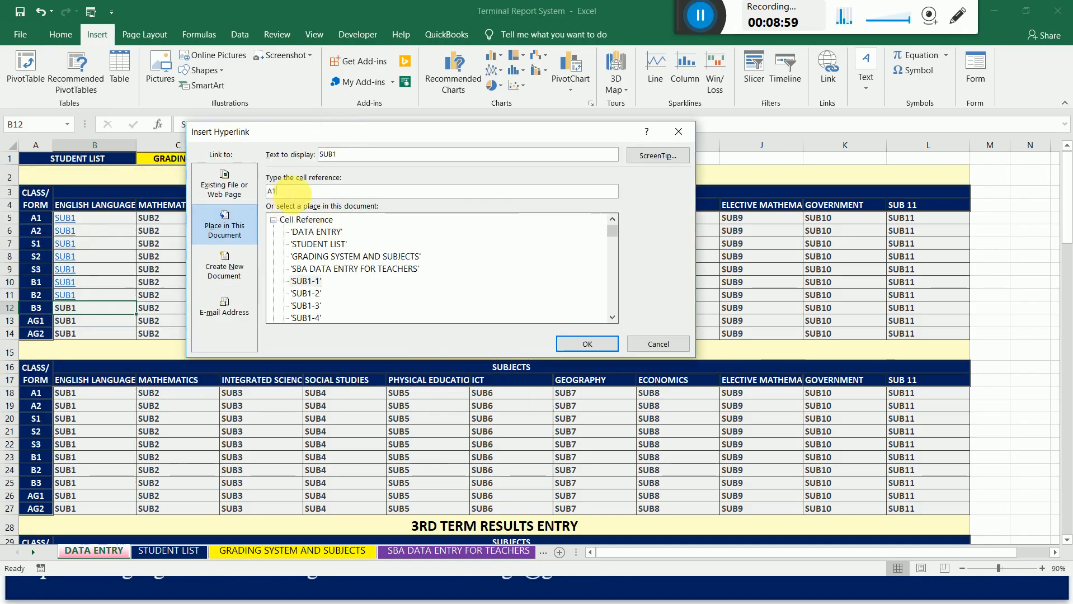
{"action": "key", "text": "BackSpace"}
{"action": "key", "text": "BackSpace"}
{"action": "type", "text": "B"}
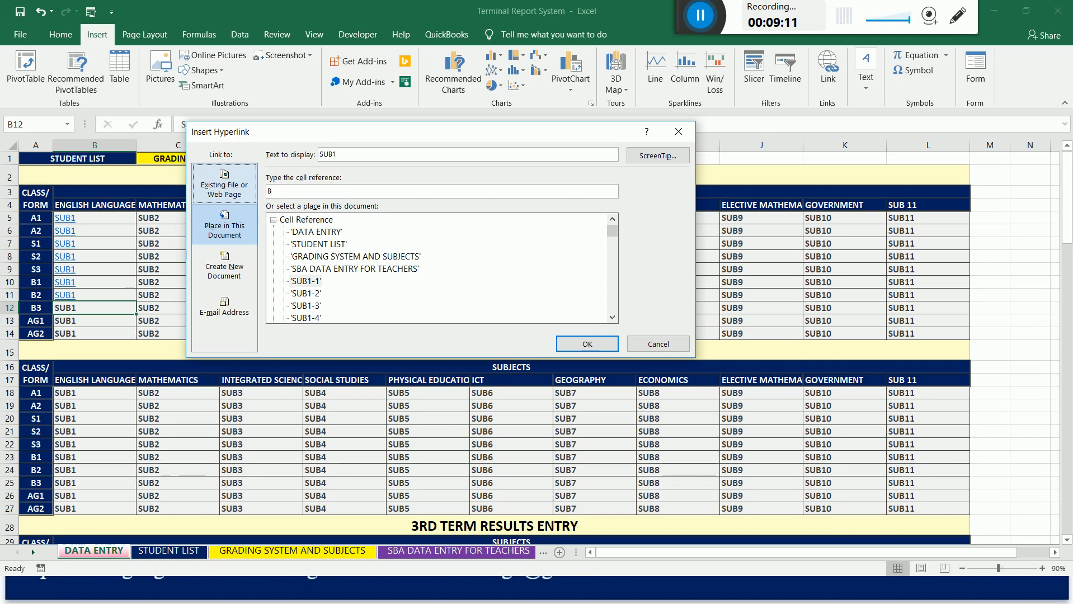
{"action": "type", "text": "35"}
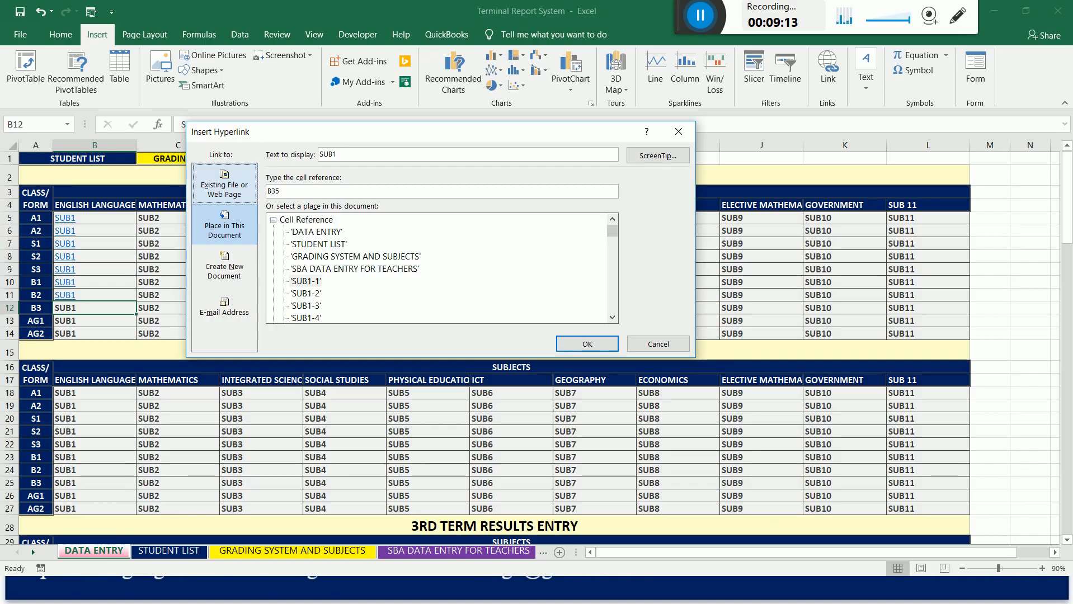
{"action": "type", "text": "9"}
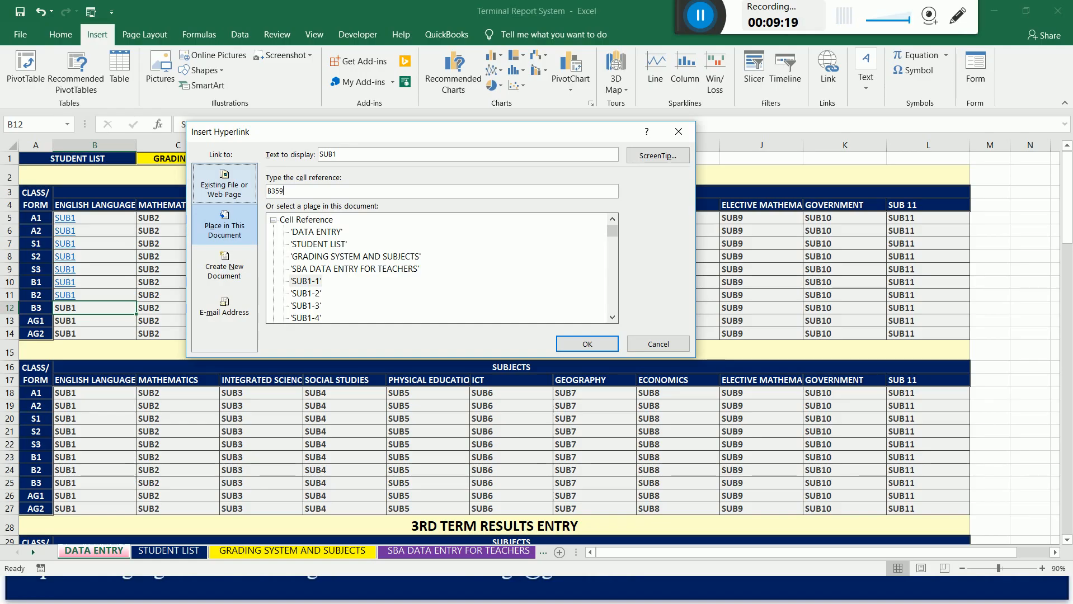
{"action": "left_click", "coordinate": [300, 284]}
{"action": "left_click", "coordinate": [563, 344]}
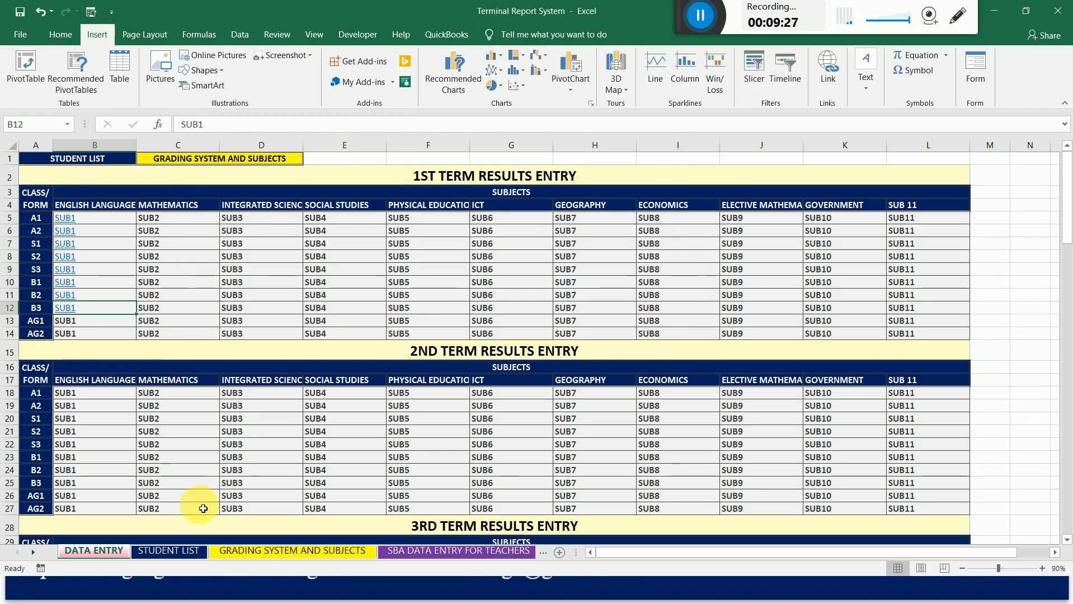
On the STUDENT LIST sheet, set the class of the second block's first student, cell C53, to A2.
{"action": "left_click", "coordinate": [156, 553]}
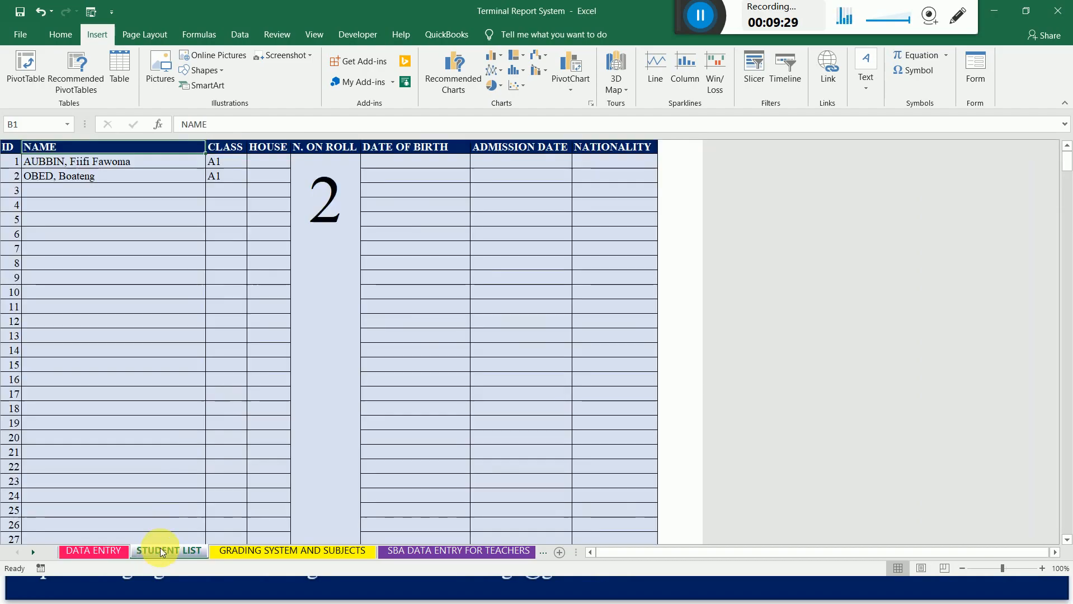
{"action": "left_click", "coordinate": [229, 164]}
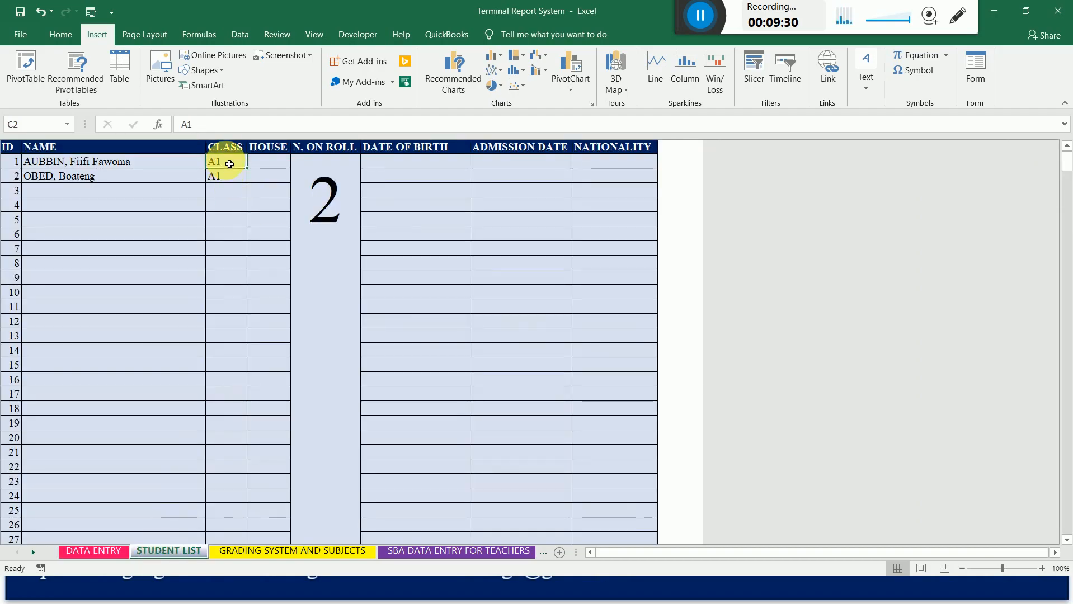
{"action": "key", "text": "Down"}
{"action": "key", "text": "Down"}
{"action": "key", "text": "Down"}
{"action": "key", "text": "Down"}
{"action": "key", "text": "Down"}
{"action": "key", "text": "Down"}
{"action": "key", "text": "Down"}
{"action": "key", "text": "Down"}
{"action": "key", "text": "Down"}
{"action": "key", "text": "Down"}
{"action": "key", "text": "Down"}
{"action": "key", "text": "Down"}
{"action": "key", "text": "Down"}
{"action": "key", "text": "Down"}
{"action": "key", "text": "Down"}
{"action": "key", "text": "Down"}
{"action": "key", "text": "Down"}
{"action": "key", "text": "Down"}
{"action": "key", "text": "Down"}
{"action": "key", "text": "Down"}
{"action": "key", "text": "Down"}
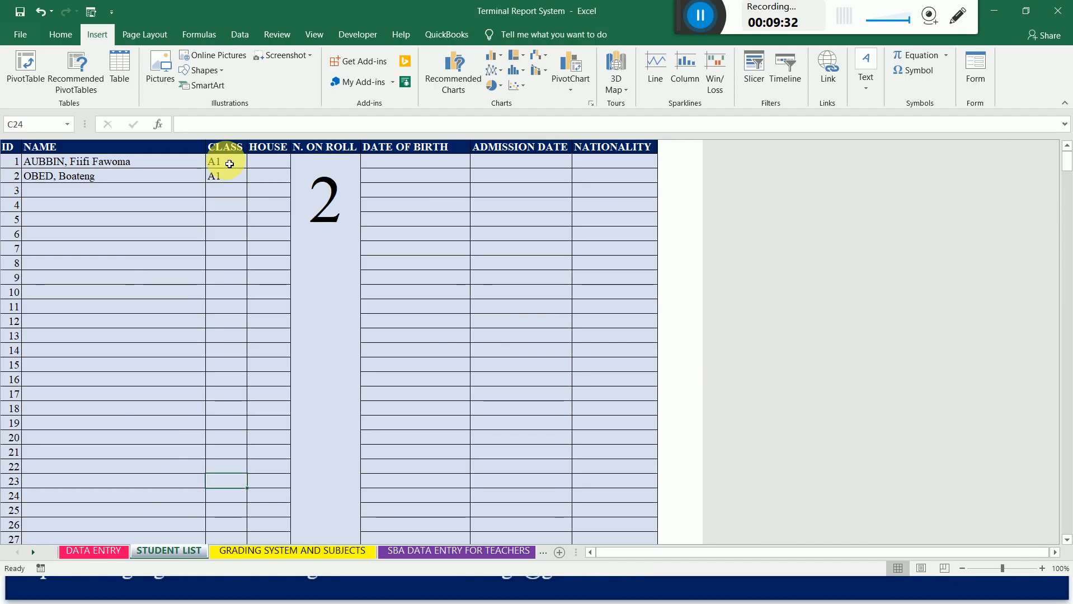
{"action": "key", "text": "Down"}
{"action": "key", "text": "Down"}
{"action": "key", "text": "Down"}
{"action": "key", "text": "Down"}
{"action": "key", "text": "Down"}
{"action": "key", "text": "Down"}
{"action": "key", "text": "Down"}
{"action": "key", "text": "Down"}
{"action": "key", "text": "Down"}
{"action": "key", "text": "Down"}
{"action": "key", "text": "Down"}
{"action": "key", "text": "Up"}
{"action": "key", "text": "Up"}
{"action": "key", "text": "Up"}
{"action": "key", "text": "Up"}
{"action": "key", "text": "Up"}
{"action": "key", "text": "Up"}
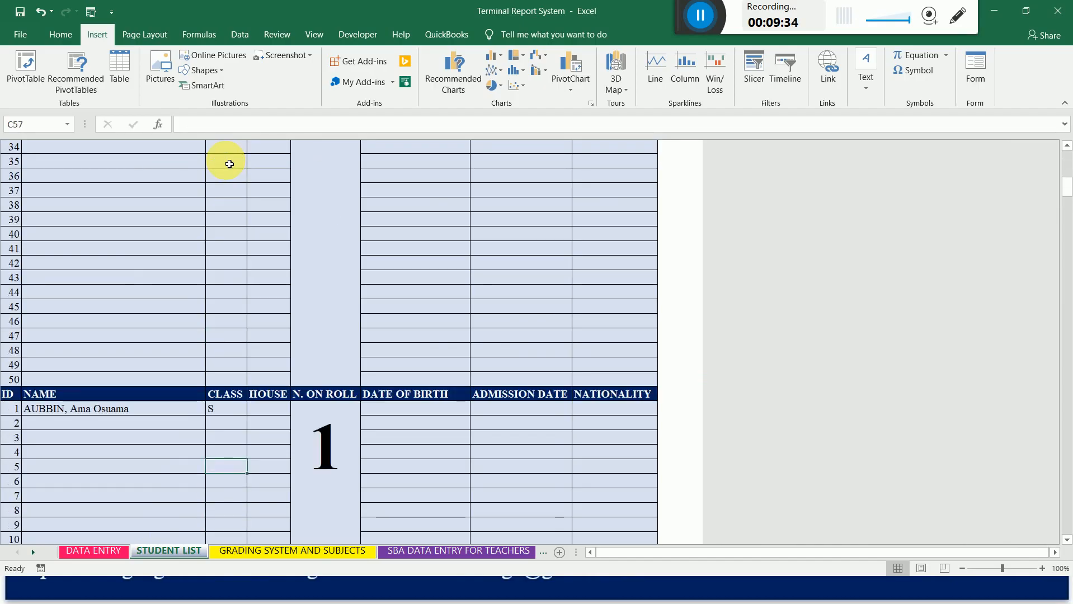
{"action": "key", "text": "Up"}
{"action": "type", "text": "A1"}
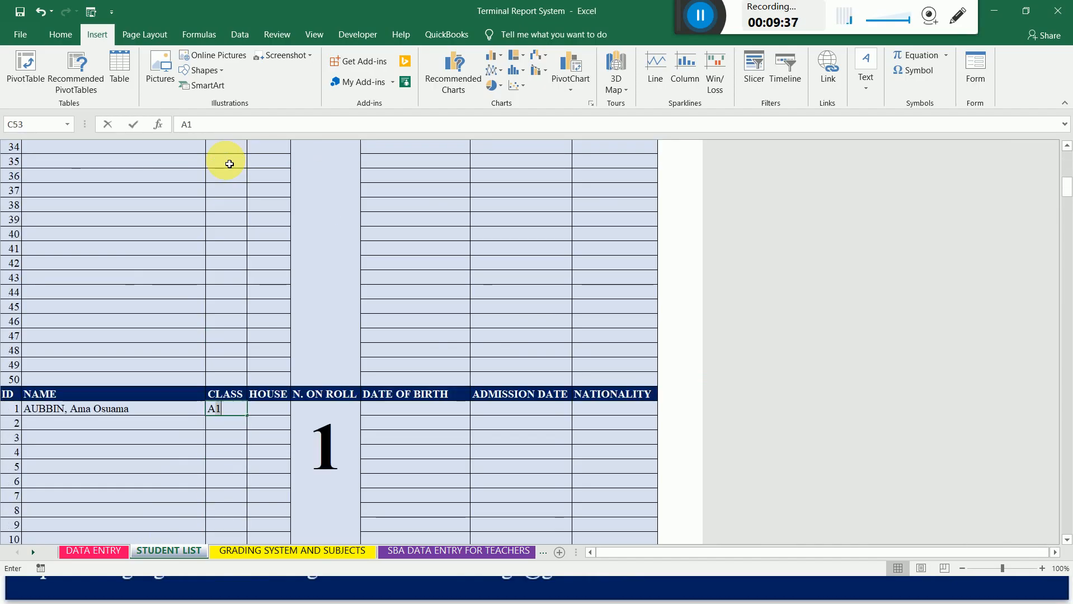
{"action": "key", "text": "BackSpace"}
{"action": "type", "text": "2"}
{"action": "key", "text": "Return"}
Set the class of the third block's first student, cell C104, to S1.
{"action": "key", "text": "Down"}
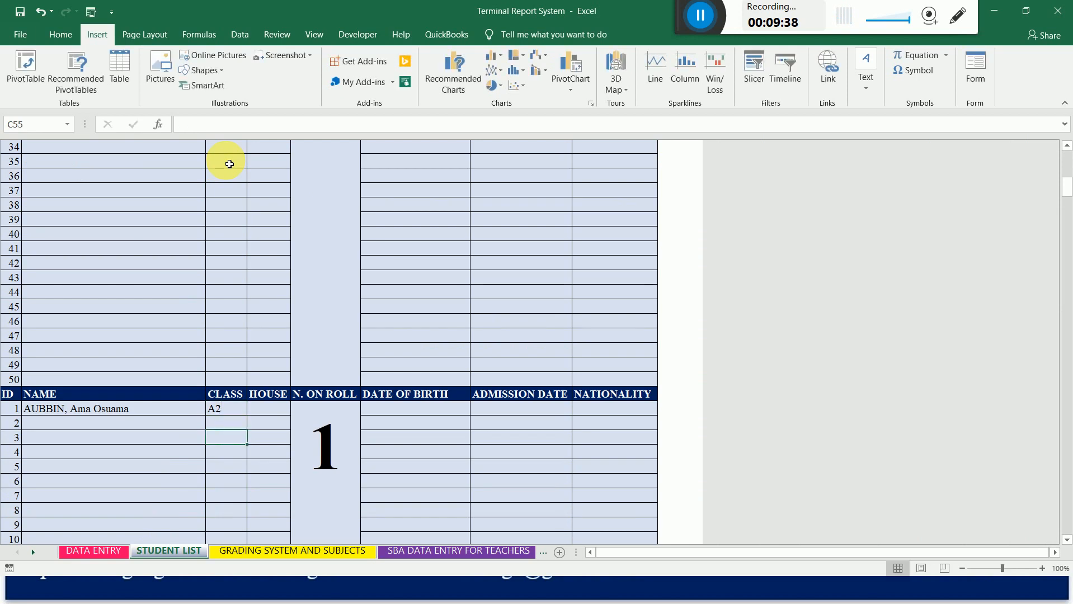
{"action": "key", "text": "Down"}
{"action": "key", "text": "Down"}
{"action": "key", "text": "Down"}
{"action": "key", "text": "Down"}
{"action": "key", "text": "Down"}
{"action": "key", "text": "Down"}
{"action": "key", "text": "Down"}
{"action": "key", "text": "Down"}
{"action": "key", "text": "Down"}
{"action": "key", "text": "Down"}
{"action": "key", "text": "Down"}
{"action": "key", "text": "Down"}
{"action": "key", "text": "Down"}
{"action": "key", "text": "Down"}
{"action": "key", "text": "Down"}
{"action": "key", "text": "Down"}
{"action": "key", "text": "Down"}
{"action": "key", "text": "Down"}
{"action": "key", "text": "Down"}
{"action": "key", "text": "Down"}
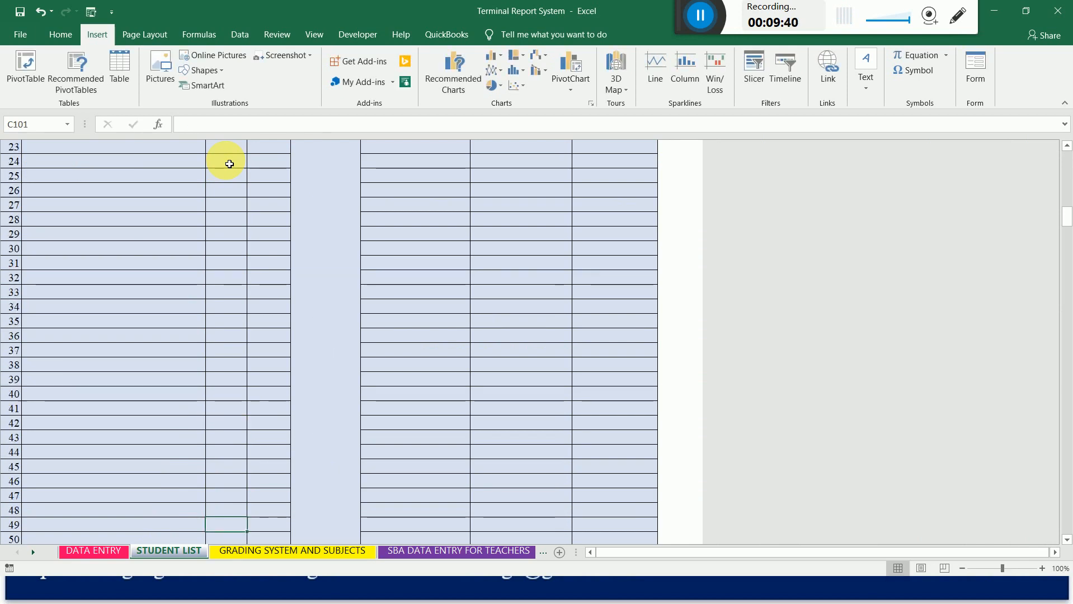
{"action": "key", "text": "Up"}
{"action": "key", "text": "Up"}
{"action": "key", "text": "Up"}
{"action": "key", "text": "Up"}
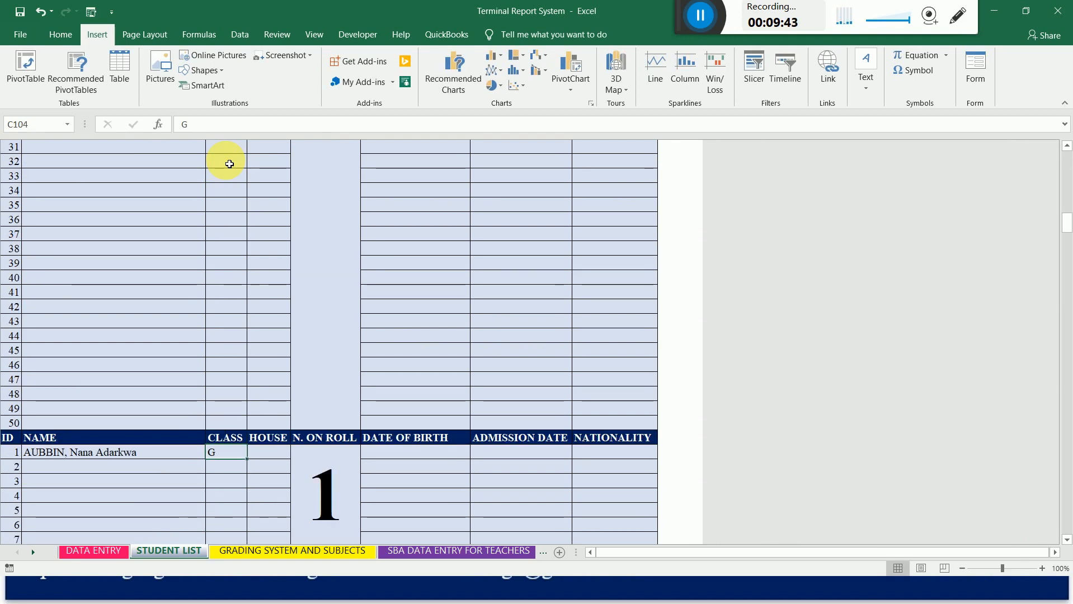
{"action": "type", "text": "S1"}
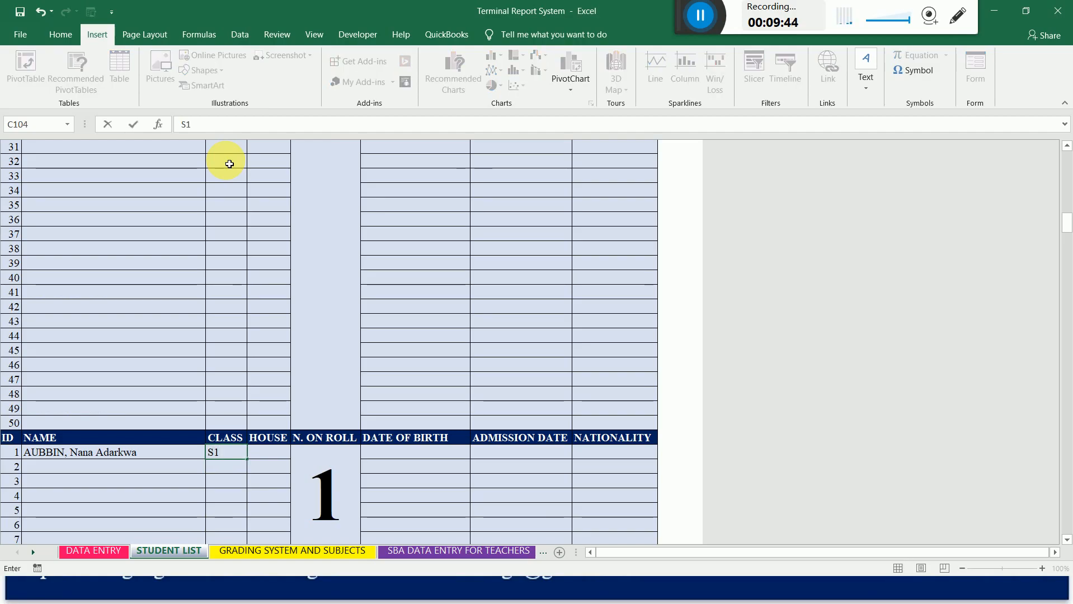
{"action": "key", "text": "Return"}
Set the class of the fourth block's first student, cell C155, to S2.
{"action": "key", "text": "Down"}
{"action": "key", "text": "Down"}
{"action": "key", "text": "Down"}
{"action": "key", "text": "Down"}
{"action": "key", "text": "Down"}
{"action": "key", "text": "Down"}
{"action": "key", "text": "Down"}
{"action": "key", "text": "Down"}
{"action": "key", "text": "Down"}
{"action": "key", "text": "Down"}
{"action": "key", "text": "Down"}
{"action": "key", "text": "Down"}
{"action": "key", "text": "Down"}
{"action": "key", "text": "Down"}
{"action": "key", "text": "Down"}
{"action": "key", "text": "Down"}
{"action": "key", "text": "Down"}
{"action": "key", "text": "Down"}
{"action": "key", "text": "Down"}
{"action": "key", "text": "Down"}
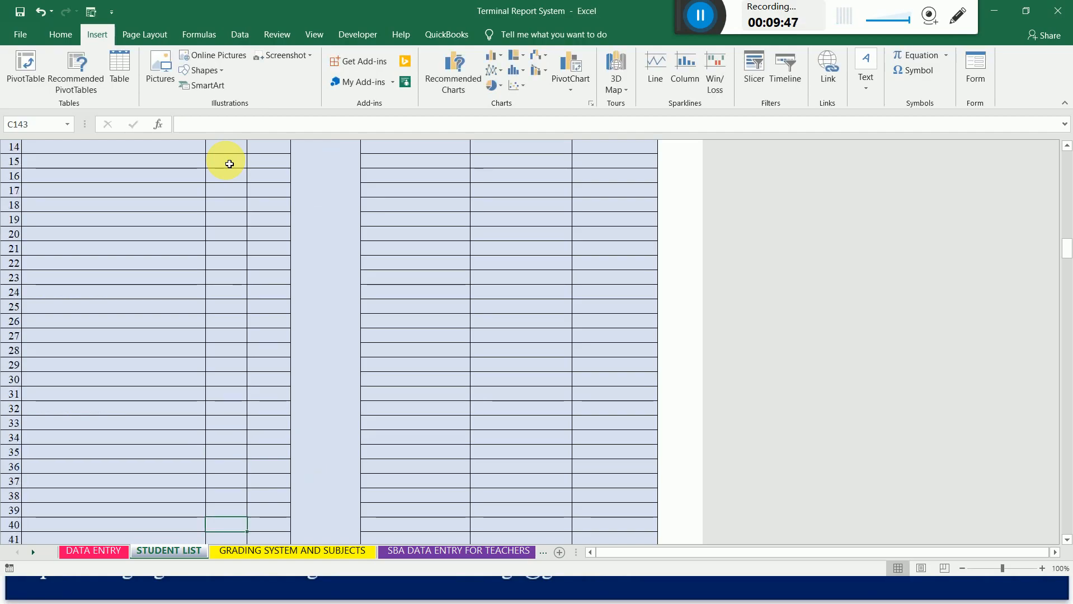
{"action": "key", "text": "Down"}
{"action": "key", "text": "Down"}
{"action": "key", "text": "Down"}
{"action": "key", "text": "Down"}
{"action": "key", "text": "Down"}
{"action": "key", "text": "Down"}
{"action": "key", "text": "Down"}
{"action": "key", "text": "Down"}
{"action": "key", "text": "Down"}
{"action": "key", "text": "Down"}
{"action": "key", "text": "Down"}
{"action": "key", "text": "Down"}
{"action": "key", "text": "Down"}
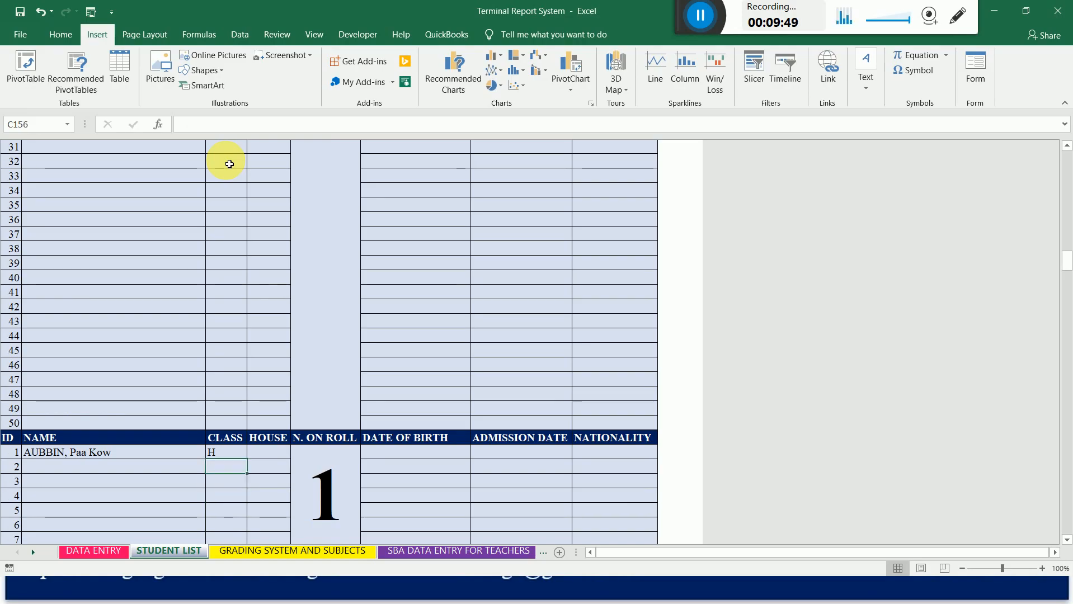
{"action": "key", "text": "Up"}
{"action": "type", "text": "S2"}
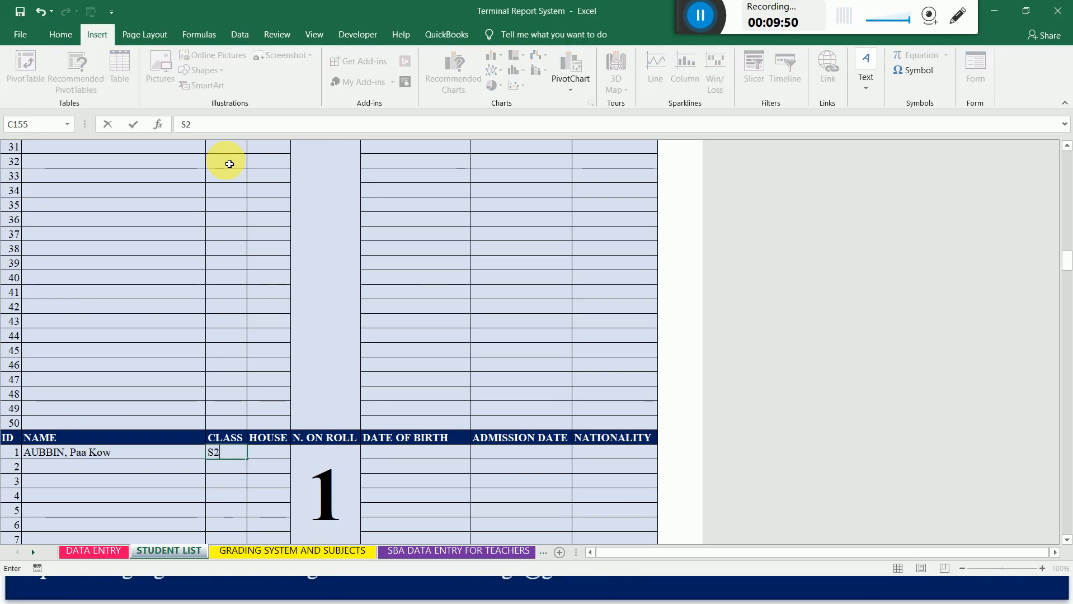
{"action": "key", "text": "Return"}
Enter S3 as the class of the fifth block's first student, in cell C206.
{"action": "key", "text": "Down"}
{"action": "key", "text": "Down"}
{"action": "key", "text": "Down"}
{"action": "key", "text": "Down"}
{"action": "key", "text": "Down"}
{"action": "key", "text": "Down"}
{"action": "key", "text": "Down"}
{"action": "key", "text": "Down"}
{"action": "key", "text": "Down"}
{"action": "key", "text": "Down"}
{"action": "key", "text": "Down"}
{"action": "key", "text": "Down"}
{"action": "key", "text": "Down"}
{"action": "key", "text": "Down"}
{"action": "key", "text": "Down"}
{"action": "key", "text": "Down"}
{"action": "key", "text": "Down"}
{"action": "key", "text": "Down"}
{"action": "key", "text": "Down"}
{"action": "key", "text": "Down"}
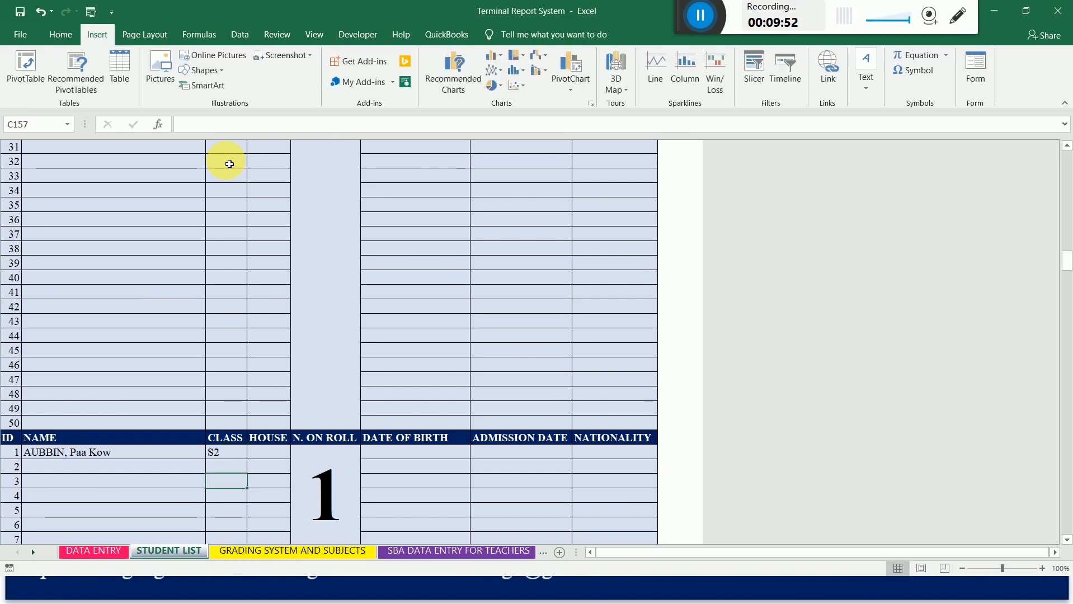
{"action": "key", "text": "Down"}
{"action": "key", "text": "Down"}
{"action": "key", "text": "Down"}
{"action": "key", "text": "Down"}
{"action": "key", "text": "Down"}
{"action": "key", "text": "Down"}
{"action": "key", "text": "Down"}
{"action": "key", "text": "Down"}
{"action": "key", "text": "Down"}
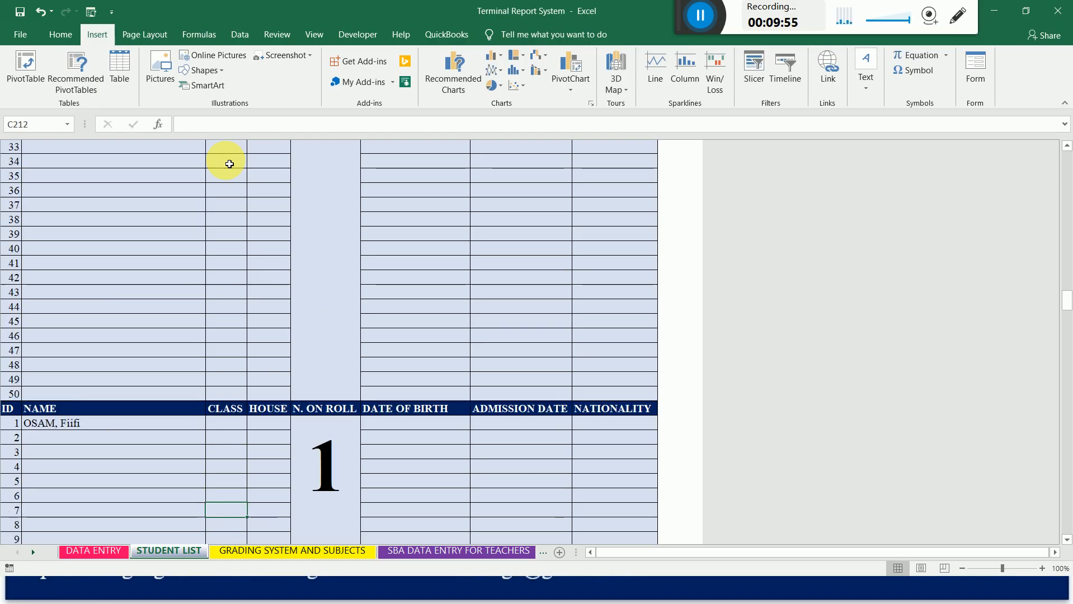
{"action": "type", "text": "S3"}
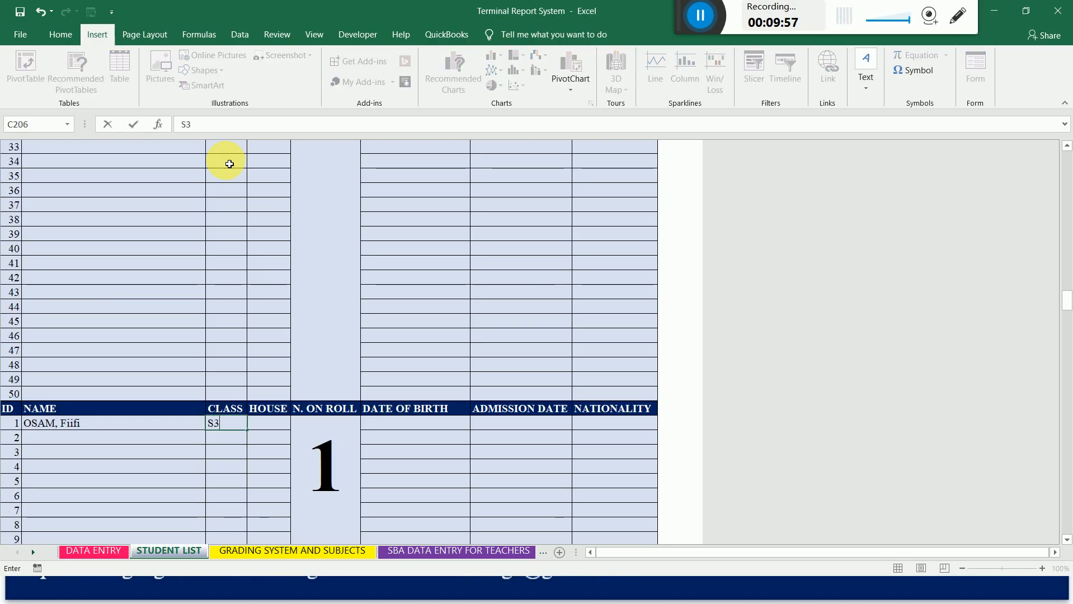
{"action": "key", "text": "Down"}
{"action": "key", "text": "Down"}
{"action": "key", "text": "Down"}
{"action": "key", "text": "Down"}
{"action": "key", "text": "Down"}
{"action": "key", "text": "Down"}
{"action": "key", "text": "Down"}
{"action": "key", "text": "Down"}
{"action": "key", "text": "Down"}
{"action": "key", "text": "Down"}
{"action": "key", "text": "Down"}
{"action": "key", "text": "Down"}
{"action": "key", "text": "Down"}
{"action": "key", "text": "Down"}
{"action": "key", "text": "Down"}
{"action": "key", "text": "Down"}
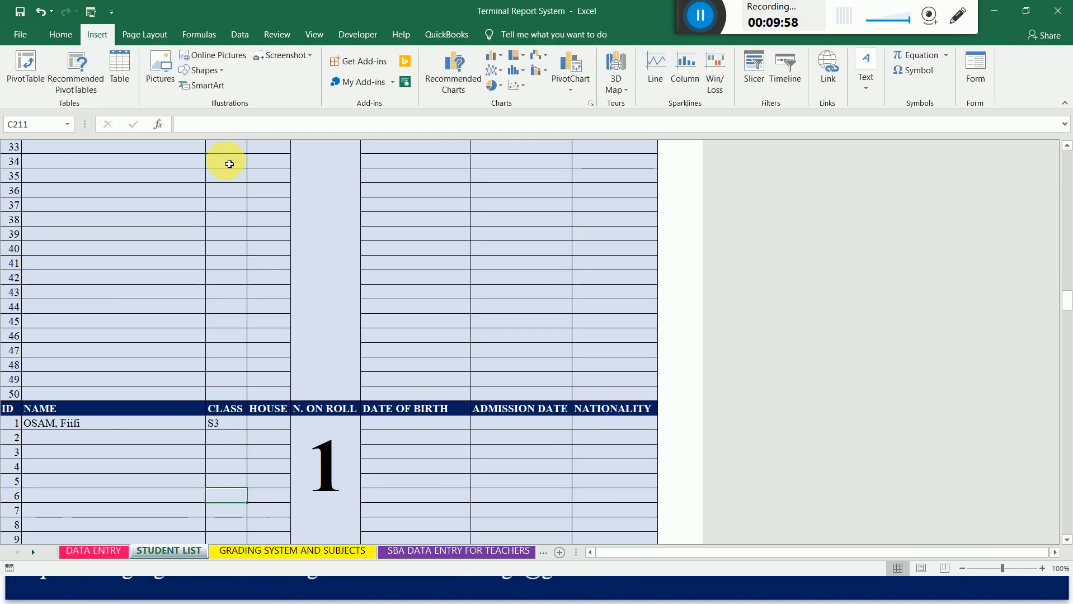
Enter B1 as the class of the sixth block's first student, in cell C257.
{"action": "key", "text": "Down"}
{"action": "key", "text": "Down"}
{"action": "key", "text": "Down"}
{"action": "key", "text": "Down"}
{"action": "key", "text": "Down"}
{"action": "key", "text": "Down"}
{"action": "key", "text": "Down"}
{"action": "key", "text": "Down"}
{"action": "key", "text": "Down"}
{"action": "key", "text": "Down"}
{"action": "key", "text": "Down"}
{"action": "key", "text": "Down"}
{"action": "key", "text": "Down"}
{"action": "key", "text": "Down"}
{"action": "key", "text": "Down"}
{"action": "key", "text": "Down"}
{"action": "key", "text": "Down"}
{"action": "key", "text": "Down"}
{"action": "key", "text": "Down"}
{"action": "key", "text": "Down"}
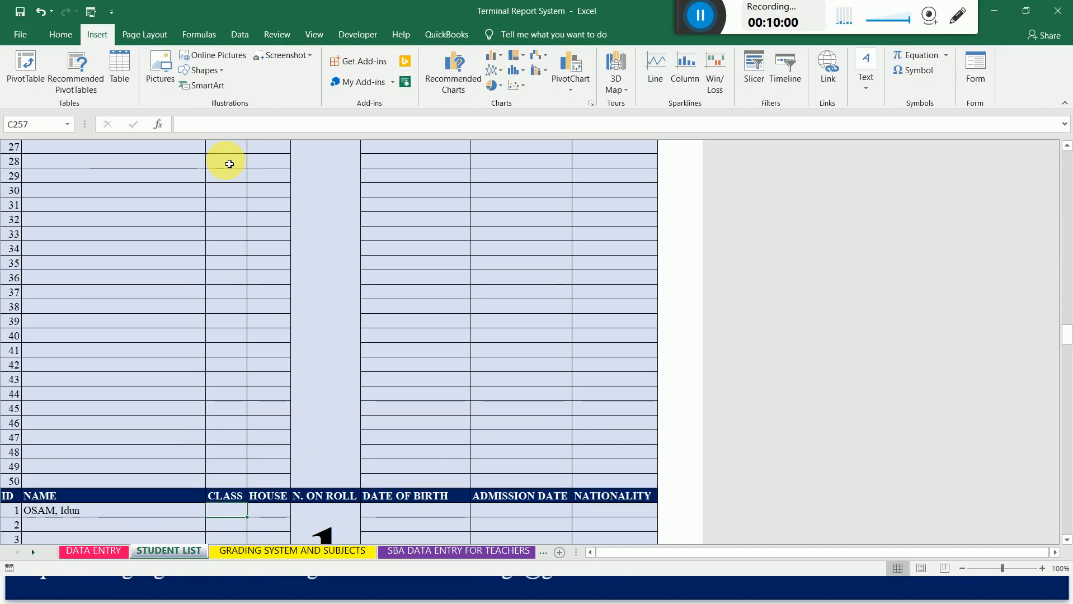
{"action": "type", "text": "B"}
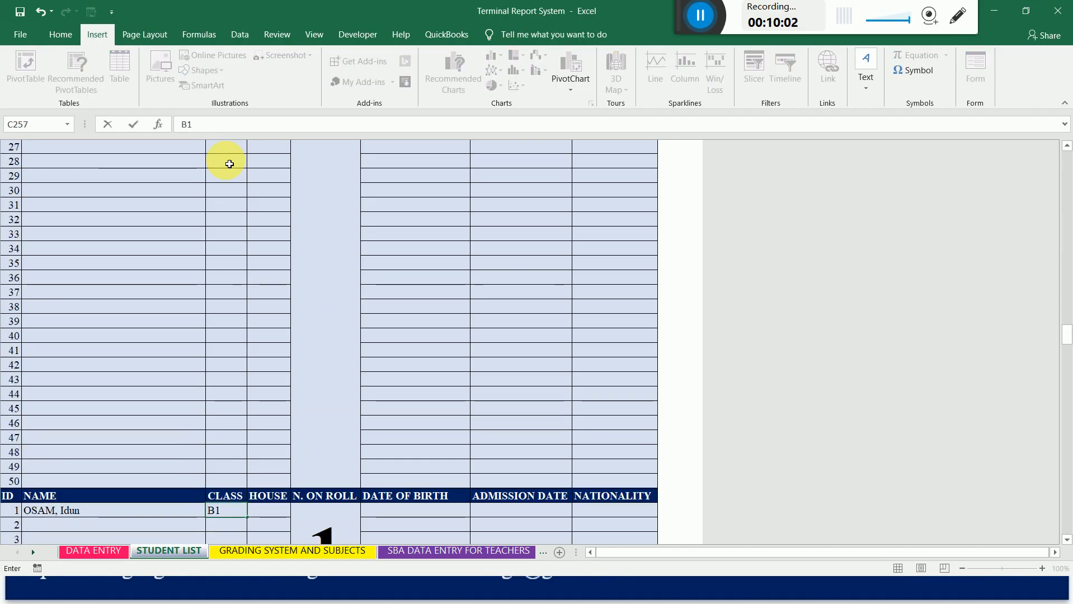
{"action": "type", "text": "1"}
{"action": "key", "text": "Down"}
{"action": "key", "text": "Down"}
{"action": "key", "text": "Down"}
{"action": "key", "text": "Down"}
{"action": "key", "text": "Down"}
{"action": "key", "text": "Down"}
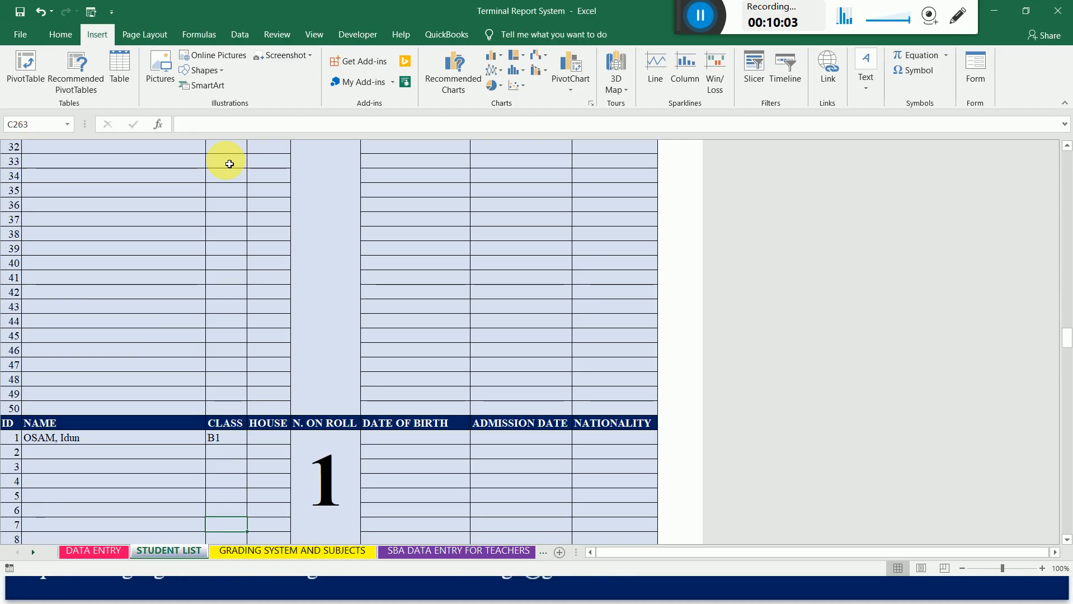
Enter B2 as the class of the seventh block's first student, in cell C308.
{"action": "key", "text": "Down"}
{"action": "key", "text": "Down"}
{"action": "key", "text": "Down"}
{"action": "key", "text": "Down"}
{"action": "key", "text": "Down"}
{"action": "key", "text": "Down"}
{"action": "key", "text": "Down"}
{"action": "key", "text": "Down"}
{"action": "key", "text": "Down"}
{"action": "key", "text": "Down"}
{"action": "key", "text": "Down"}
{"action": "key", "text": "Down"}
{"action": "key", "text": "Down"}
{"action": "key", "text": "Down"}
{"action": "key", "text": "Down"}
{"action": "key", "text": "Down"}
{"action": "key", "text": "Down"}
{"action": "key", "text": "Down"}
{"action": "key", "text": "Down"}
{"action": "key", "text": "Down"}
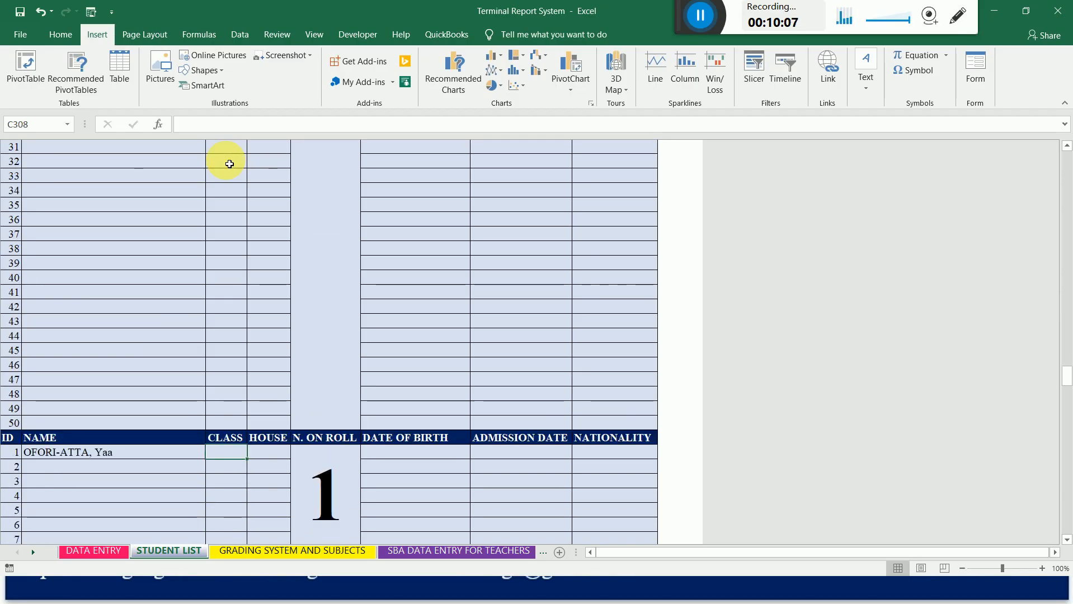
{"action": "type", "text": "B2"}
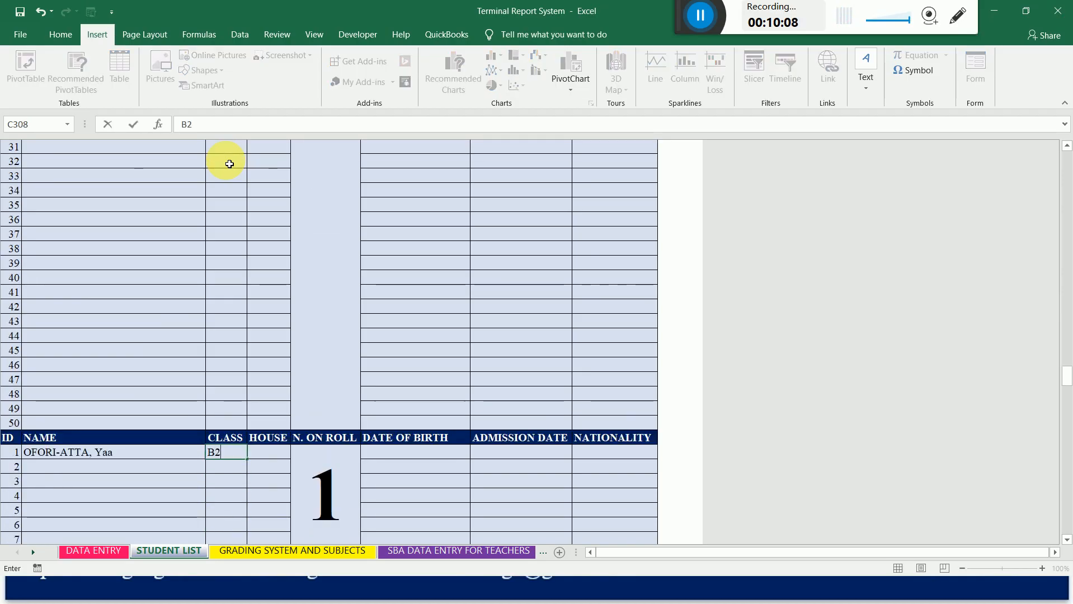
{"action": "key", "text": "Down"}
{"action": "key", "text": "Down"}
{"action": "key", "text": "Down"}
{"action": "key", "text": "Down"}
{"action": "key", "text": "Down"}
{"action": "key", "text": "Down"}
{"action": "key", "text": "Down"}
{"action": "key", "text": "Down"}
{"action": "key", "text": "Down"}
{"action": "key", "text": "Down"}
{"action": "key", "text": "Down"}
{"action": "key", "text": "Down"}
{"action": "key", "text": "Down"}
{"action": "key", "text": "Down"}
{"action": "key", "text": "Down"}
{"action": "key", "text": "Down"}
{"action": "key", "text": "Down"}
{"action": "key", "text": "Down"}
{"action": "key", "text": "Down"}
{"action": "key", "text": "Down"}
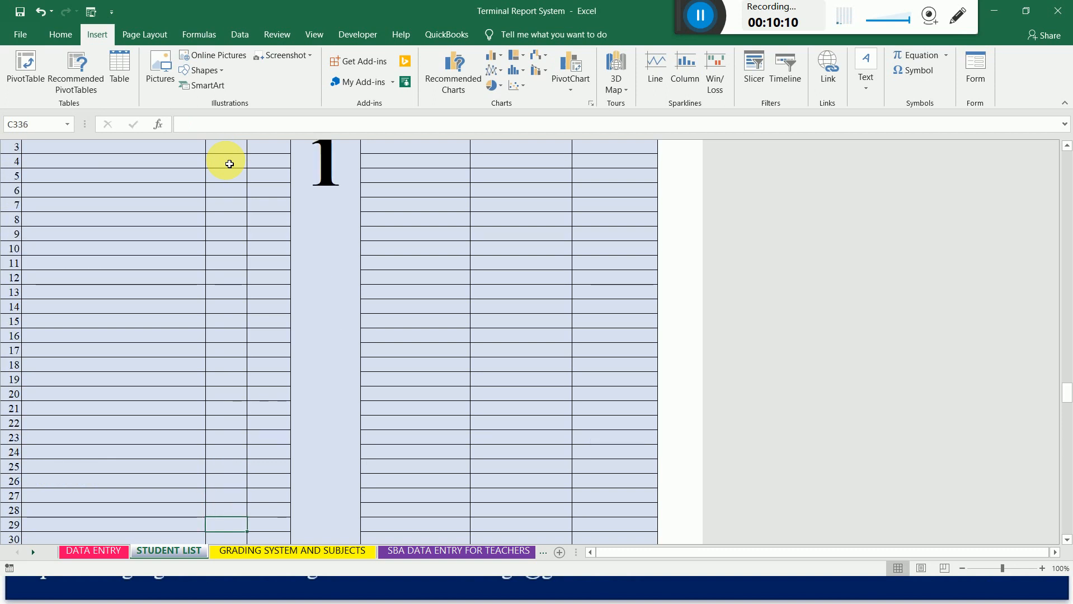
Review the class entries in the B1 and B2 blocks of the student list.
{"action": "key", "text": "Up"}
{"action": "key", "text": "Up"}
{"action": "key", "text": "Up"}
{"action": "key", "text": "Up"}
{"action": "key", "text": "Up"}
{"action": "key", "text": "Up"}
{"action": "key", "text": "Up"}
{"action": "key", "text": "Up"}
{"action": "key", "text": "Up"}
{"action": "key", "text": "Up"}
{"action": "key", "text": "Up"}
{"action": "key", "text": "Up"}
{"action": "key", "text": "Up"}
{"action": "key", "text": "Up"}
{"action": "key", "text": "Up"}
{"action": "key", "text": "Up"}
{"action": "key", "text": "Up"}
{"action": "key", "text": "Up"}
{"action": "key", "text": "Up"}
{"action": "key", "text": "Up"}
{"action": "key", "text": "Up"}
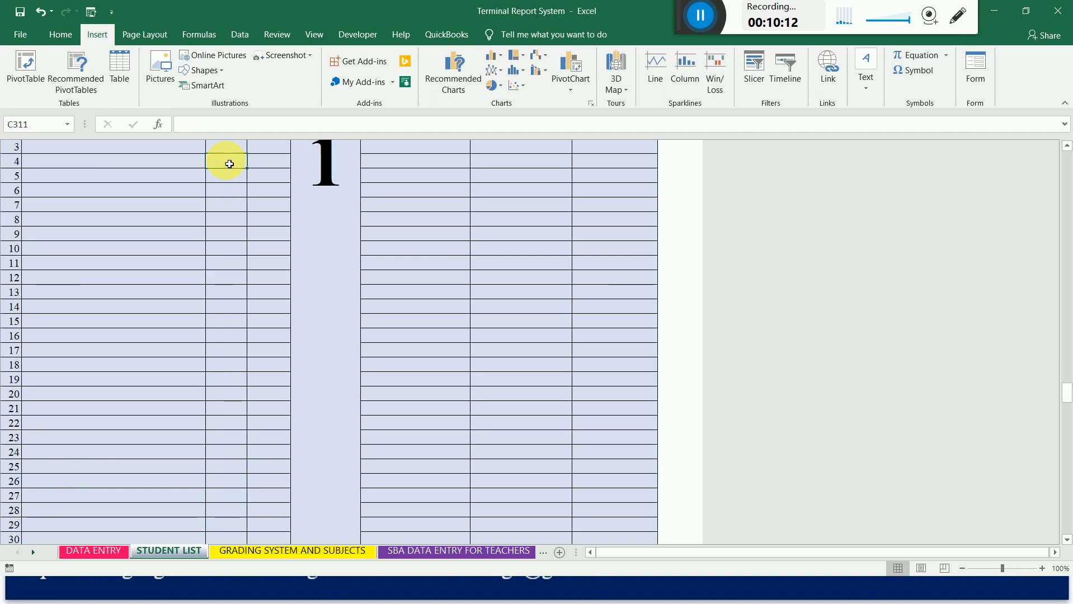
{"action": "key", "text": "Up"}
{"action": "key", "text": "Up"}
{"action": "key", "text": "Up"}
{"action": "key", "text": "Up"}
{"action": "key", "text": "Up"}
{"action": "key", "text": "Up"}
{"action": "key", "text": "Up"}
{"action": "key", "text": "Up"}
{"action": "key", "text": "Up"}
{"action": "key", "text": "Up"}
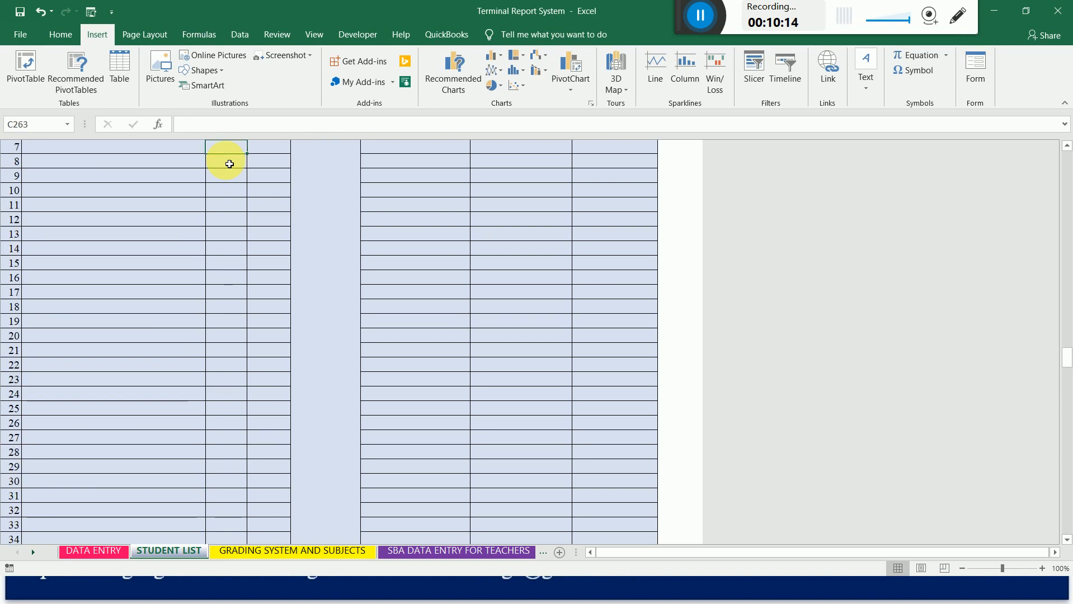
{"action": "key", "text": "Down"}
{"action": "key", "text": "Down"}
{"action": "key", "text": "Down"}
{"action": "key", "text": "Down"}
{"action": "key", "text": "Down"}
{"action": "key", "text": "Down"}
{"action": "key", "text": "Down"}
{"action": "key", "text": "Down"}
{"action": "key", "text": "Down"}
{"action": "key", "text": "Down"}
{"action": "key", "text": "Down"}
{"action": "key", "text": "Down"}
{"action": "key", "text": "Down"}
{"action": "key", "text": "Down"}
{"action": "key", "text": "Down"}
{"action": "key", "text": "Down"}
{"action": "key", "text": "Down"}
{"action": "key", "text": "Down"}
{"action": "key", "text": "Down"}
{"action": "key", "text": "Down"}
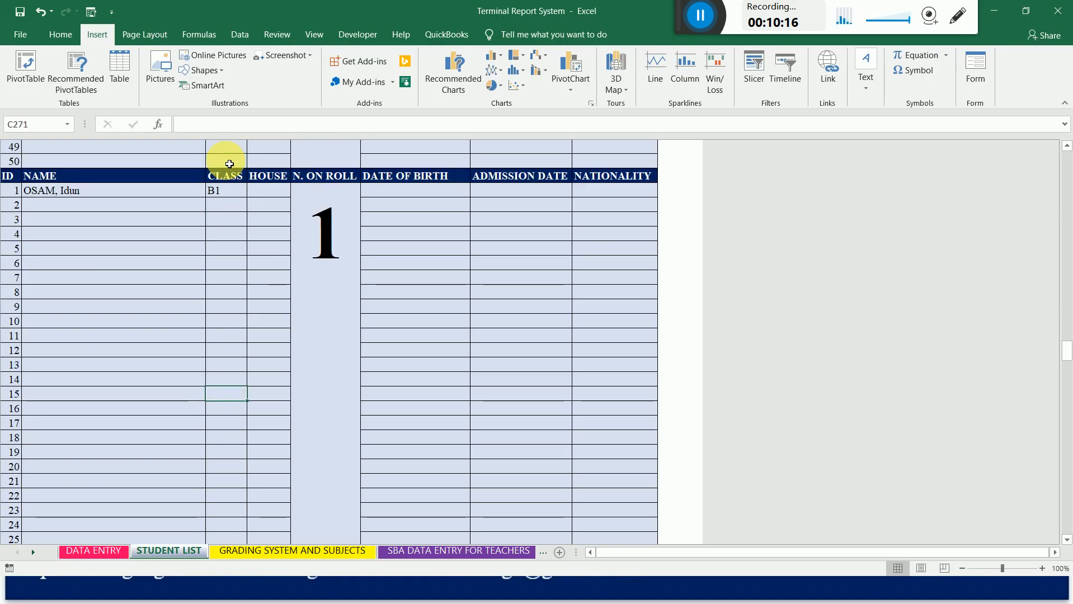
{"action": "key", "text": "Down"}
{"action": "key", "text": "Down"}
{"action": "key", "text": "Down"}
{"action": "key", "text": "Down"}
{"action": "key", "text": "Down"}
{"action": "key", "text": "Down"}
{"action": "key", "text": "Down"}
{"action": "key", "text": "Down"}
{"action": "key", "text": "Down"}
{"action": "key", "text": "Down"}
{"action": "key", "text": "Down"}
{"action": "key", "text": "Down"}
{"action": "key", "text": "Down"}
{"action": "key", "text": "Down"}
{"action": "key", "text": "Down"}
{"action": "key", "text": "Down"}
{"action": "key", "text": "Down"}
{"action": "key", "text": "Down"}
{"action": "key", "text": "Down"}
{"action": "key", "text": "Down"}
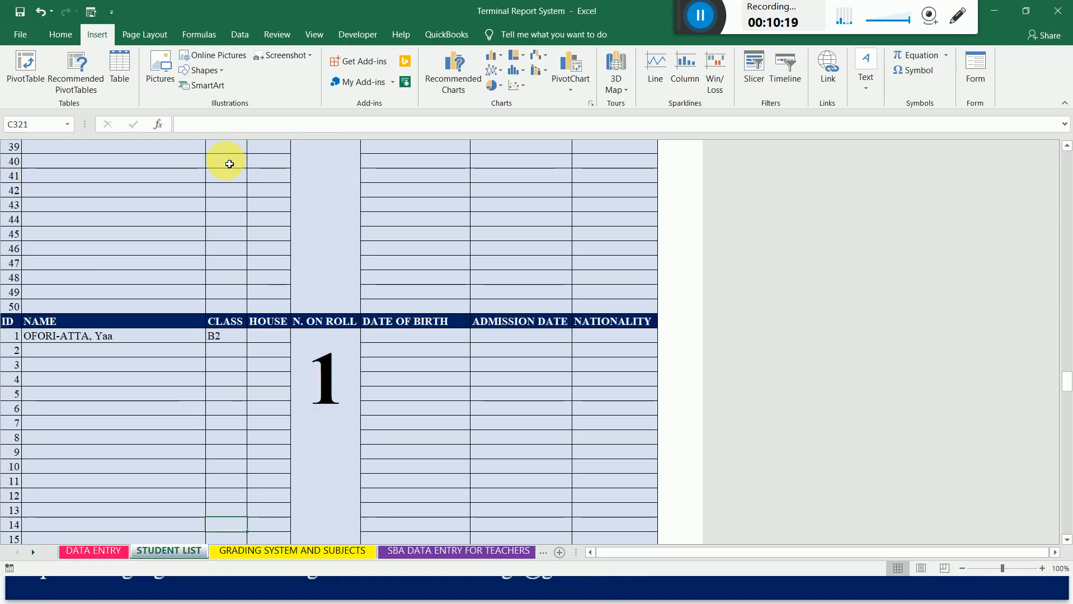
Enter B3 as the class of the eighth block's first student, in cell C359.
{"action": "key", "text": "Up"}
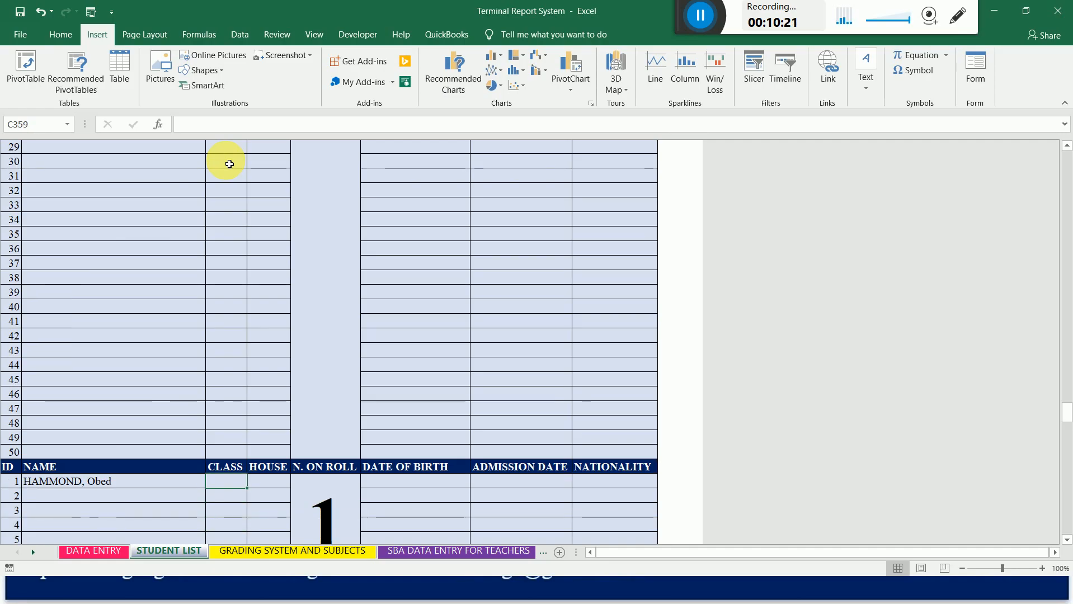
{"action": "type", "text": "B"}
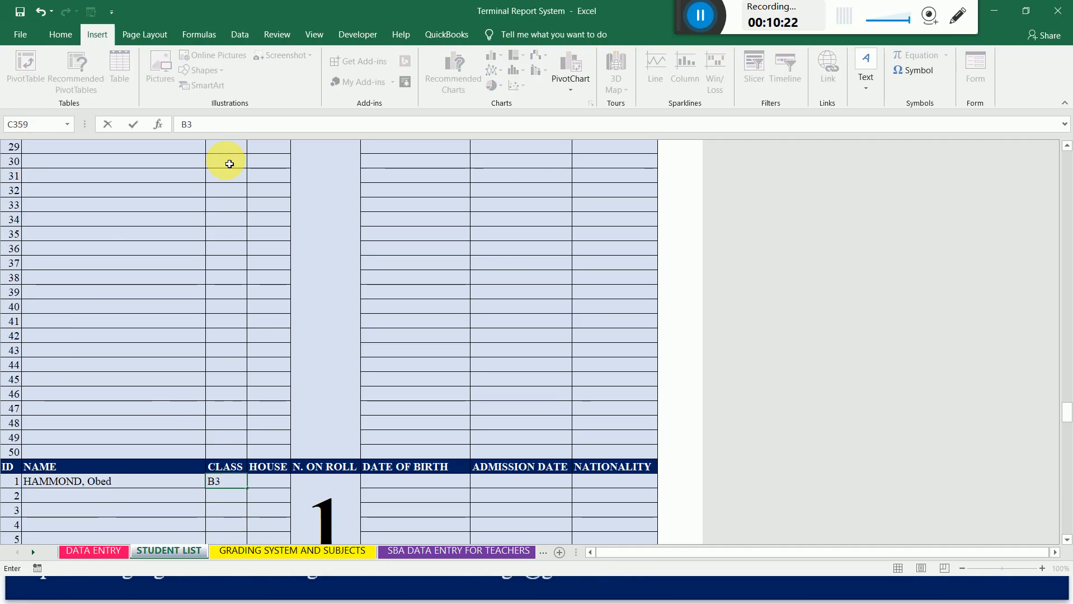
{"action": "type", "text": "3"}
{"action": "key", "text": "Return"}
Enter AG1 as the class of the ninth block's first student, in cell C410.
{"action": "key", "text": "Down"}
{"action": "key", "text": "Down"}
{"action": "key", "text": "Down"}
{"action": "key", "text": "Down"}
{"action": "key", "text": "Down"}
{"action": "key", "text": "Down"}
{"action": "key", "text": "Down"}
{"action": "key", "text": "Down"}
{"action": "key", "text": "Down"}
{"action": "key", "text": "Down"}
{"action": "key", "text": "Down"}
{"action": "key", "text": "Down"}
{"action": "key", "text": "Down"}
{"action": "key", "text": "Down"}
{"action": "key", "text": "Down"}
{"action": "key", "text": "Down"}
{"action": "key", "text": "Down"}
{"action": "key", "text": "Down"}
{"action": "key", "text": "Down"}
{"action": "key", "text": "Down"}
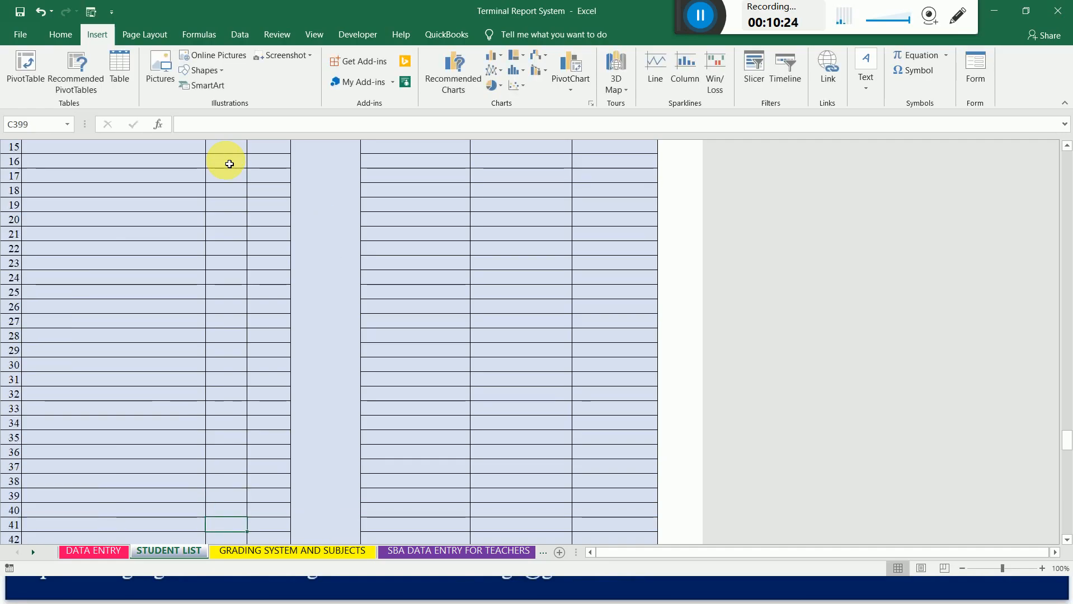
{"action": "key", "text": "Down"}
{"action": "key", "text": "Down"}
{"action": "key", "text": "Down"}
{"action": "key", "text": "Down"}
{"action": "key", "text": "Down"}
{"action": "key", "text": "Down"}
{"action": "key", "text": "Down"}
{"action": "key", "text": "Down"}
{"action": "key", "text": "Down"}
{"action": "key", "text": "Down"}
{"action": "key", "text": "Down"}
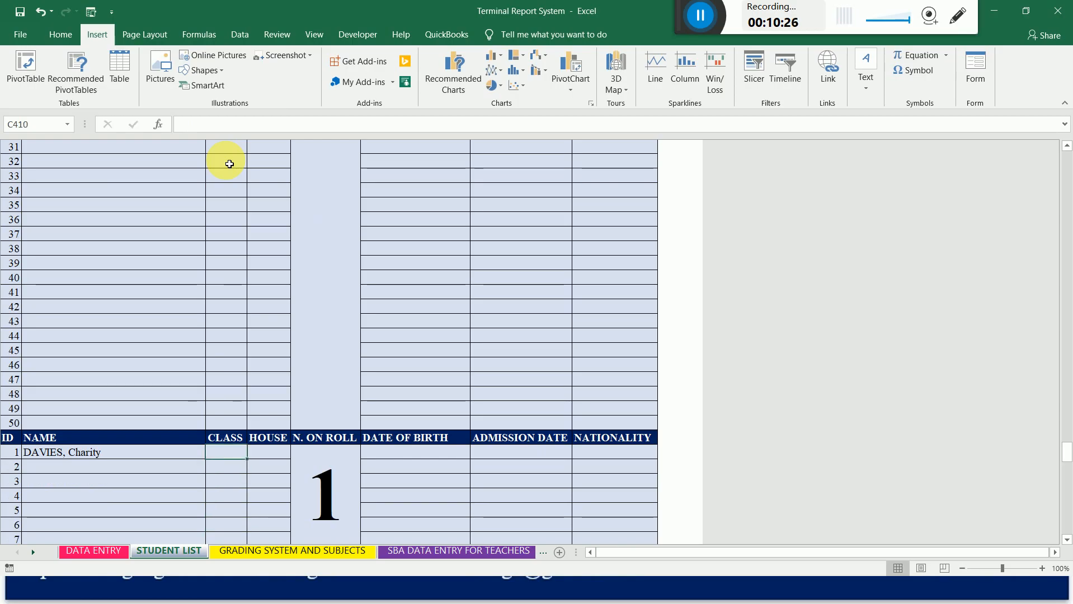
{"action": "type", "text": "AG1"}
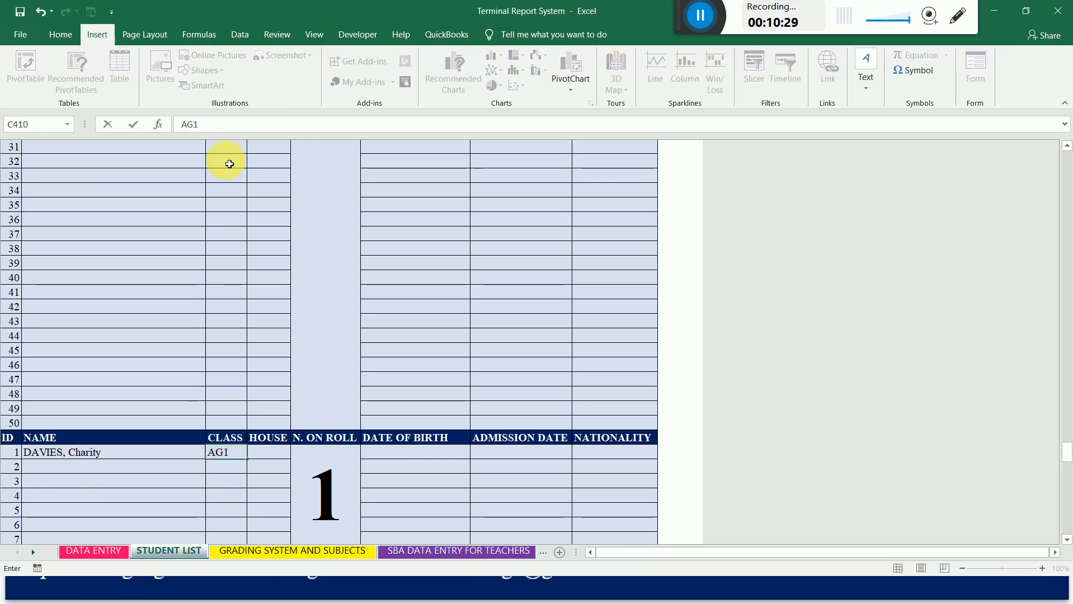
{"action": "key", "text": "Return"}
Enter AG2 as the class of the tenth block's first student, in cell C461.
{"action": "key", "text": "Down"}
{"action": "key", "text": "Down"}
{"action": "key", "text": "Down"}
{"action": "key", "text": "Down"}
{"action": "key", "text": "Down"}
{"action": "key", "text": "Down"}
{"action": "key", "text": "Down"}
{"action": "key", "text": "Down"}
{"action": "key", "text": "Down"}
{"action": "key", "text": "Down"}
{"action": "key", "text": "Down"}
{"action": "key", "text": "Down"}
{"action": "key", "text": "Down"}
{"action": "key", "text": "Down"}
{"action": "key", "text": "Down"}
{"action": "key", "text": "Down"}
{"action": "key", "text": "Down"}
{"action": "key", "text": "Down"}
{"action": "key", "text": "Down"}
{"action": "key", "text": "Down"}
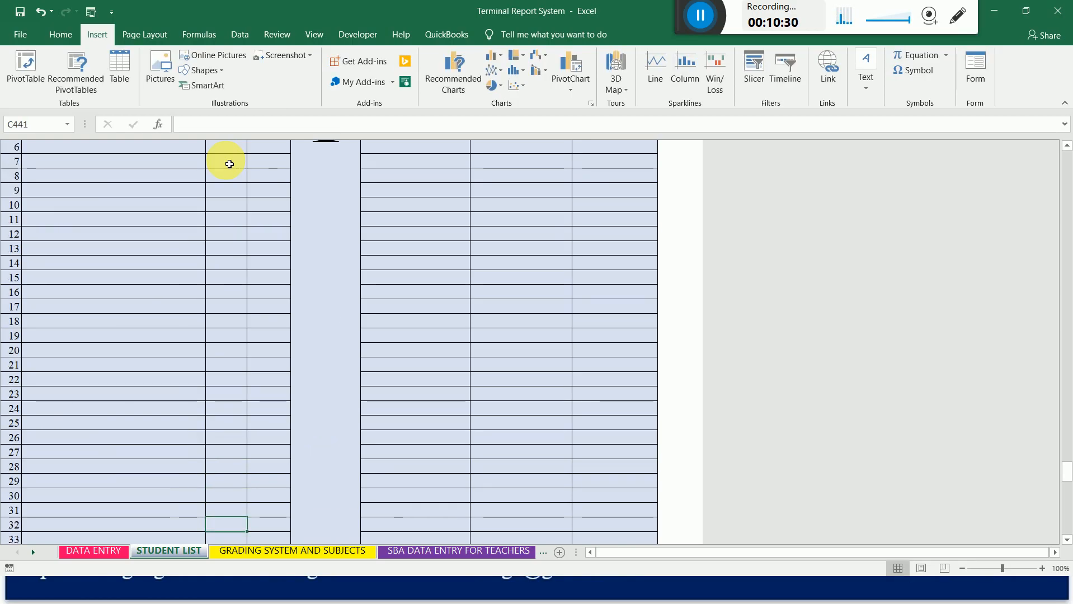
{"action": "key", "text": "Down"}
{"action": "key", "text": "Down"}
{"action": "key", "text": "Down"}
{"action": "key", "text": "Down"}
{"action": "key", "text": "Down"}
{"action": "key", "text": "Down"}
{"action": "key", "text": "Down"}
{"action": "key", "text": "Down"}
{"action": "key", "text": "Down"}
{"action": "key", "text": "Down"}
{"action": "key", "text": "Down"}
{"action": "key", "text": "Down"}
{"action": "key", "text": "Down"}
{"action": "key", "text": "Down"}
{"action": "key", "text": "Down"}
{"action": "key", "text": "Down"}
{"action": "key", "text": "Down"}
{"action": "key", "text": "Down"}
{"action": "key", "text": "Down"}
{"action": "key", "text": "Down"}
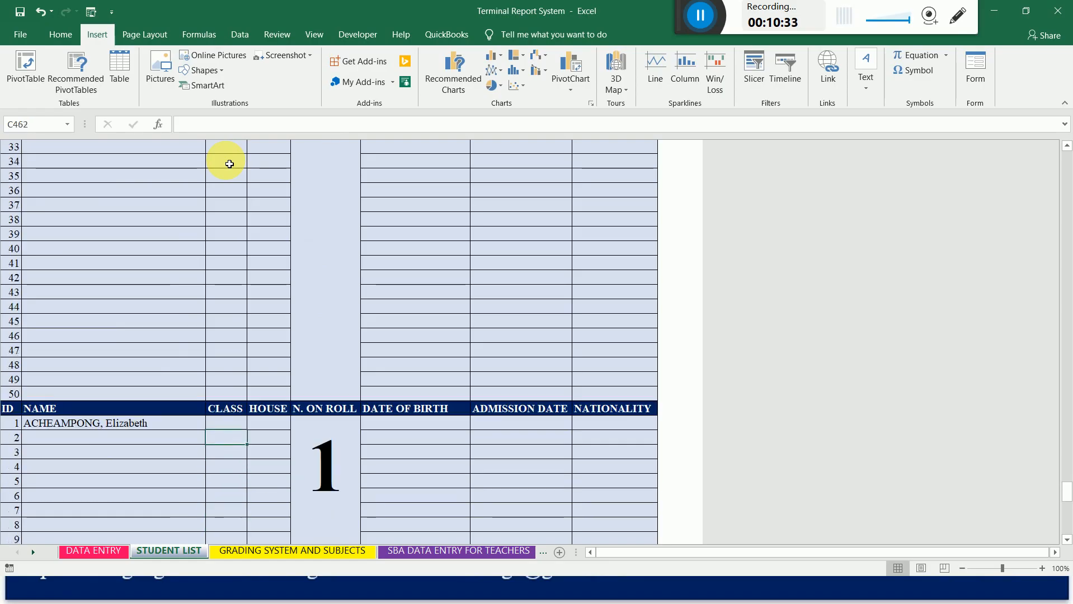
{"action": "key", "text": "Up"}
{"action": "type", "text": "A"}
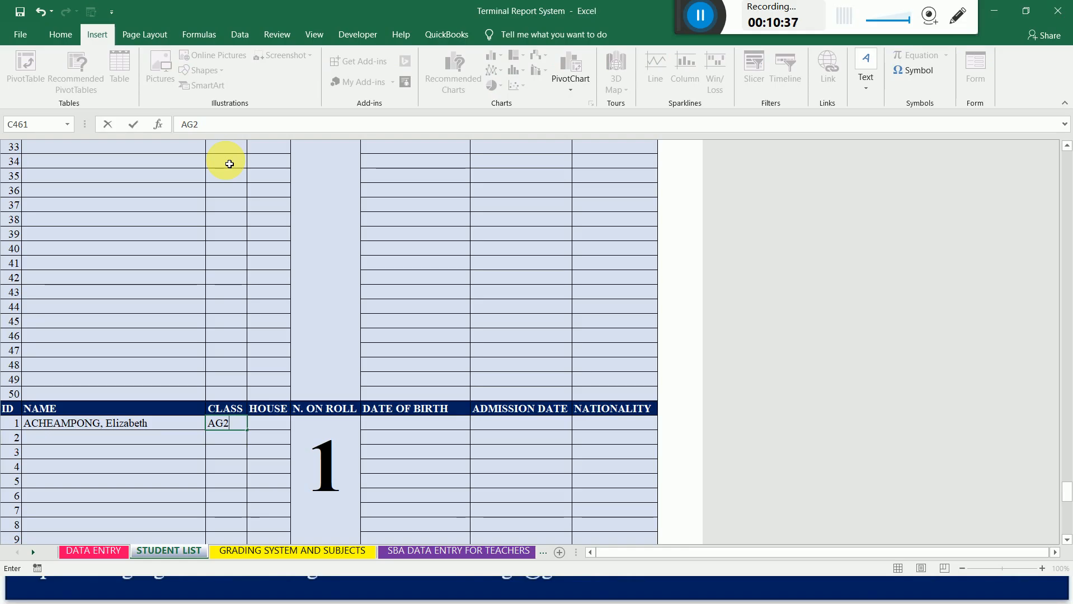
{"action": "key", "text": "Return"}
Follow the 1st term English Language link for class B3 on the DATA ENTRY sheet to check its target block.
{"action": "key", "text": "Down"}
{"action": "key", "text": "Down"}
{"action": "key", "text": "Down"}
{"action": "key", "text": "Down"}
{"action": "key", "text": "Down"}
{"action": "key", "text": "Down"}
{"action": "key", "text": "Down"}
{"action": "key", "text": "Down"}
{"action": "key", "text": "Down"}
{"action": "key", "text": "Down"}
{"action": "key", "text": "Down"}
{"action": "key", "text": "Down"}
{"action": "key", "text": "Down"}
{"action": "key", "text": "Down"}
{"action": "key", "text": "Down"}
{"action": "key", "text": "Down"}
{"action": "key", "text": "Down"}
{"action": "key", "text": "Down"}
{"action": "key", "text": "Down"}
{"action": "key", "text": "Down"}
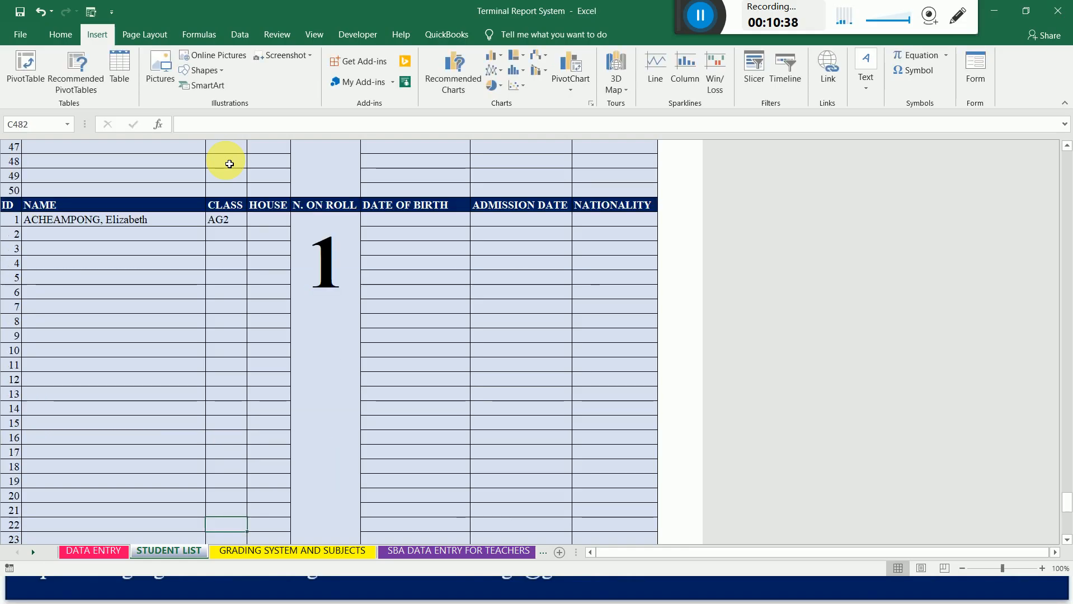
{"action": "left_click", "coordinate": [101, 556]}
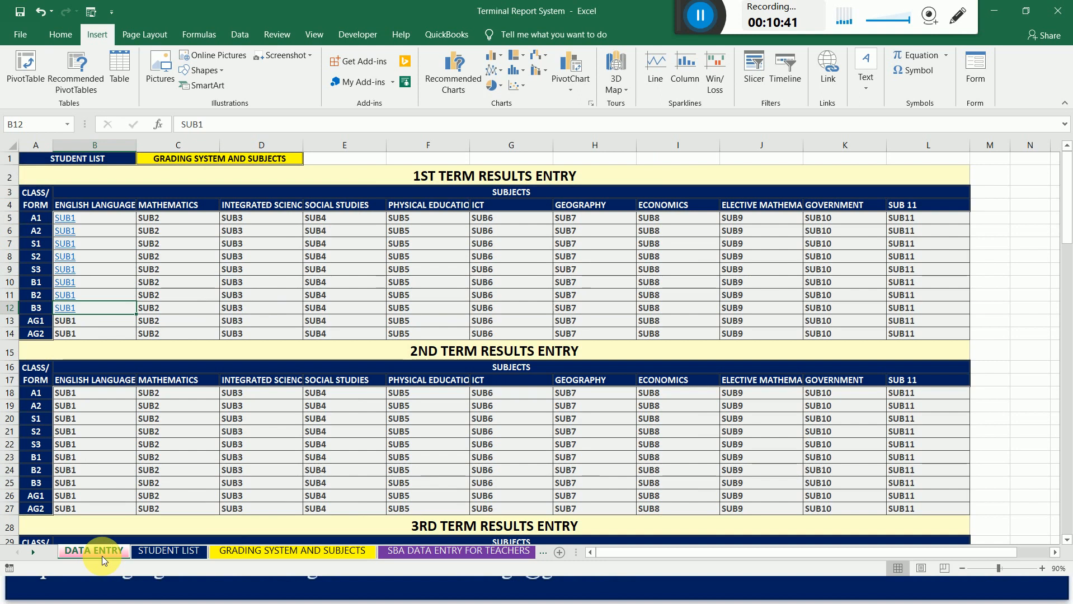
{"action": "left_click", "coordinate": [72, 313]}
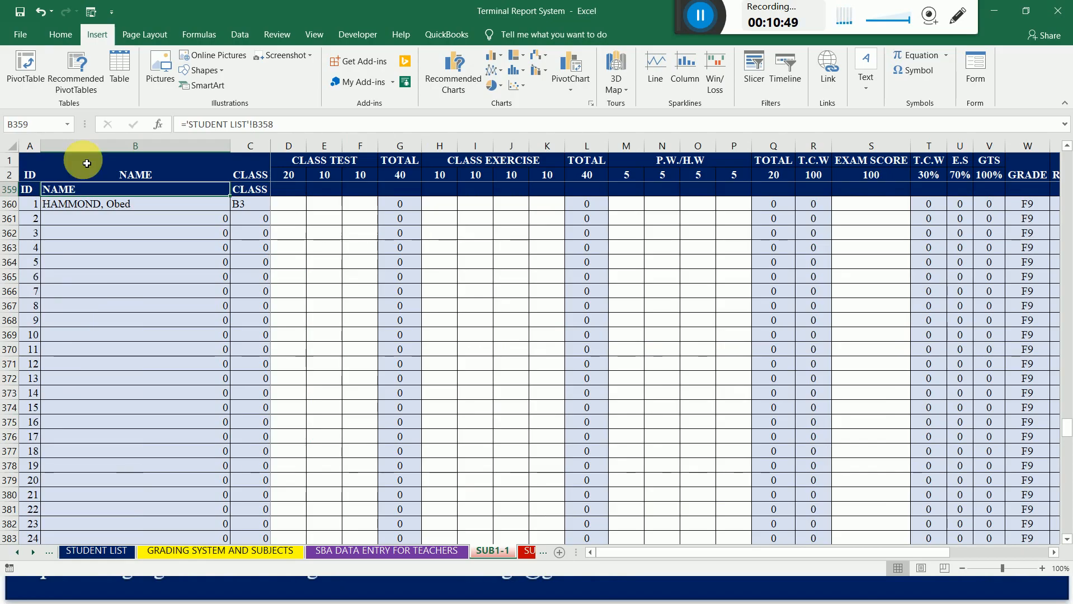
{"action": "left_click", "coordinate": [96, 552]}
{"action": "left_click", "coordinate": [21, 552]}
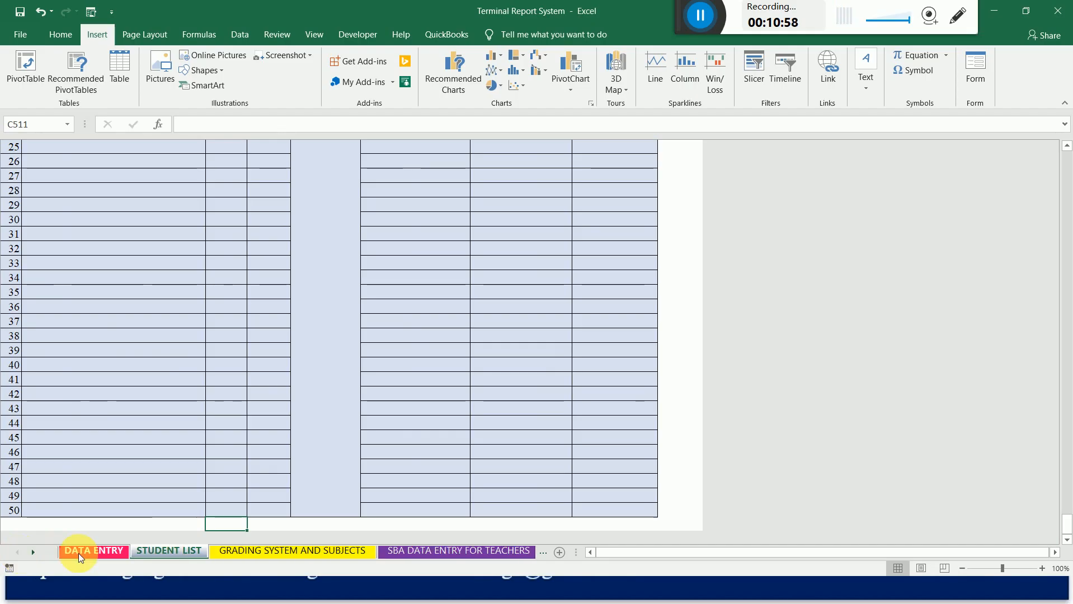
Hyperlink the 1st term English Language cell for class AG1 (B13) on DATA ENTRY to cell B411 of sheet SUB1-1.
{"action": "left_click", "coordinate": [78, 554]}
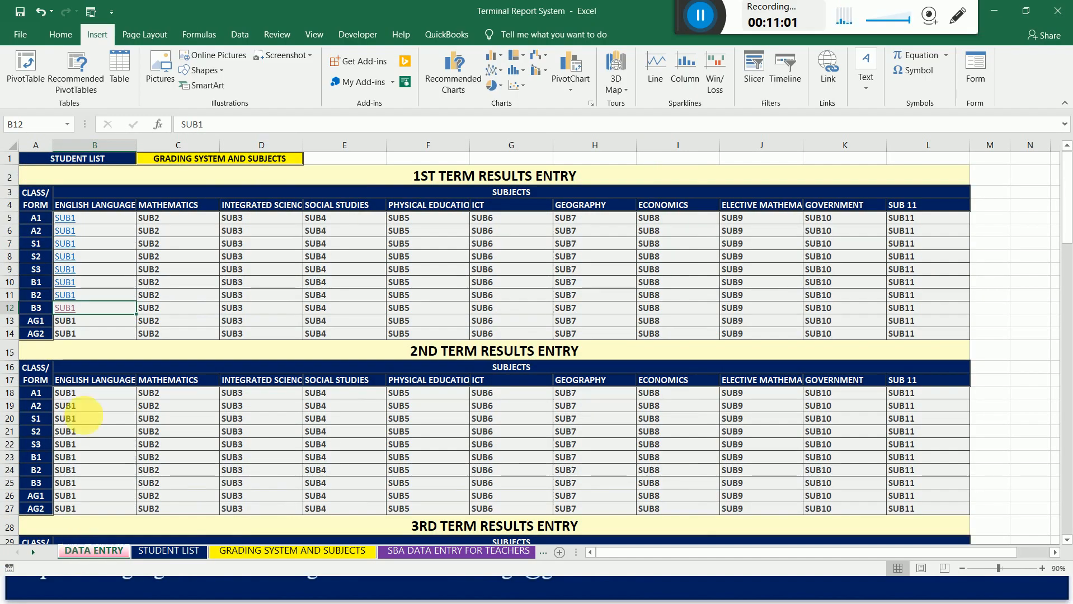
{"action": "left_click", "coordinate": [71, 325]}
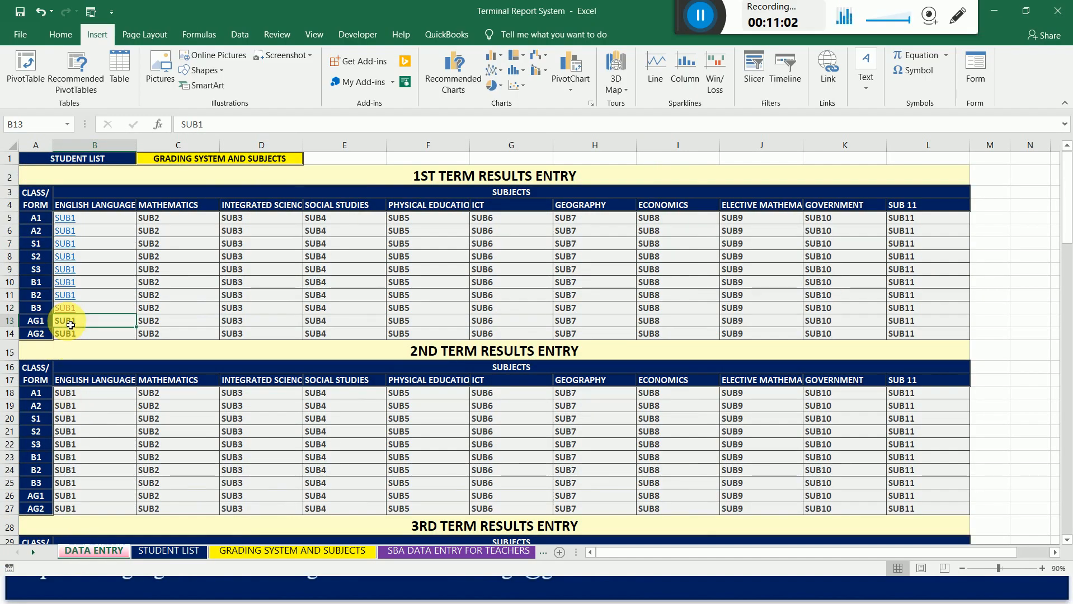
{"action": "right_click", "coordinate": [69, 323]}
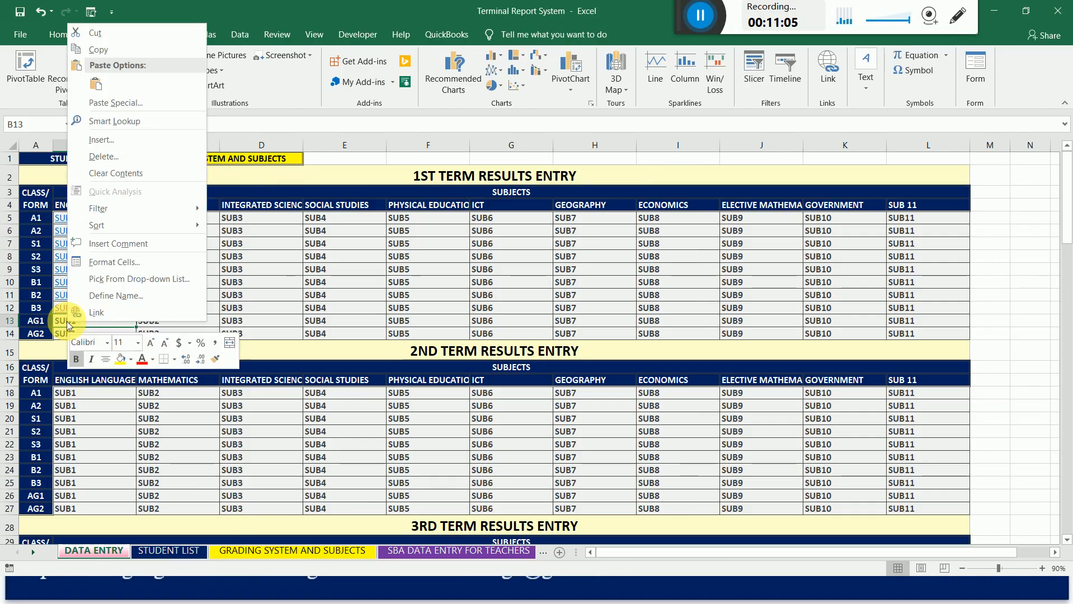
{"action": "left_click", "coordinate": [94, 311]}
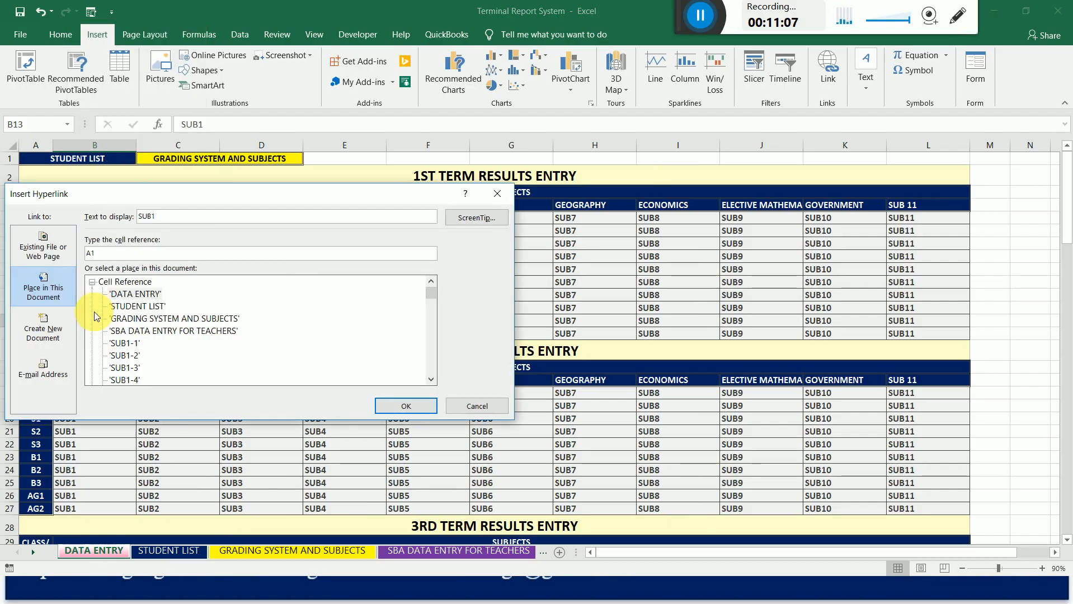
{"action": "left_click", "coordinate": [124, 343]}
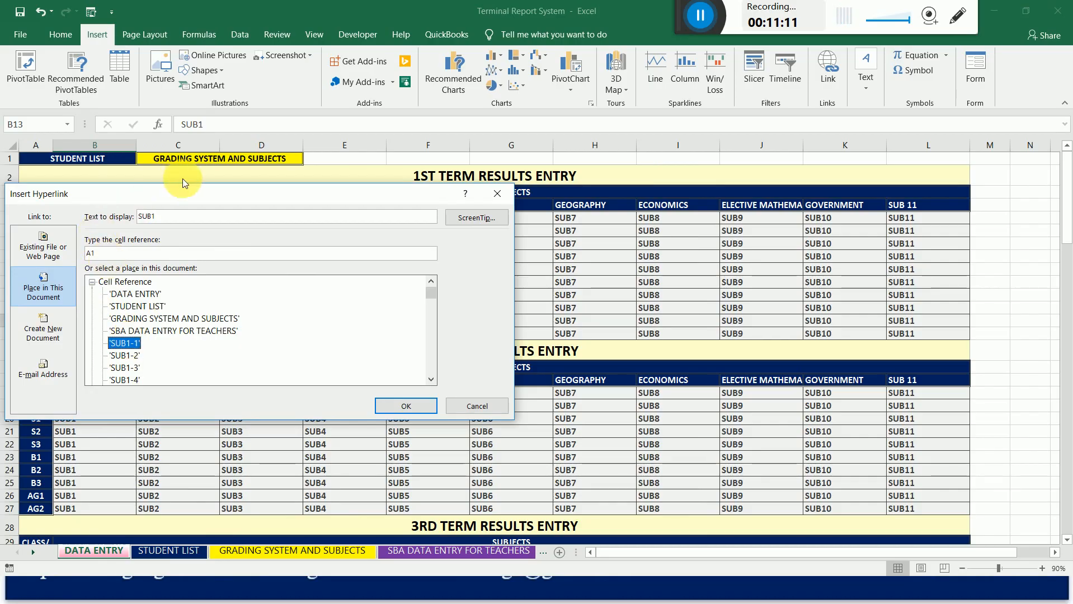
{"action": "left_click_drag", "start_coordinate": [213, 188], "coordinate": [349, 162]}
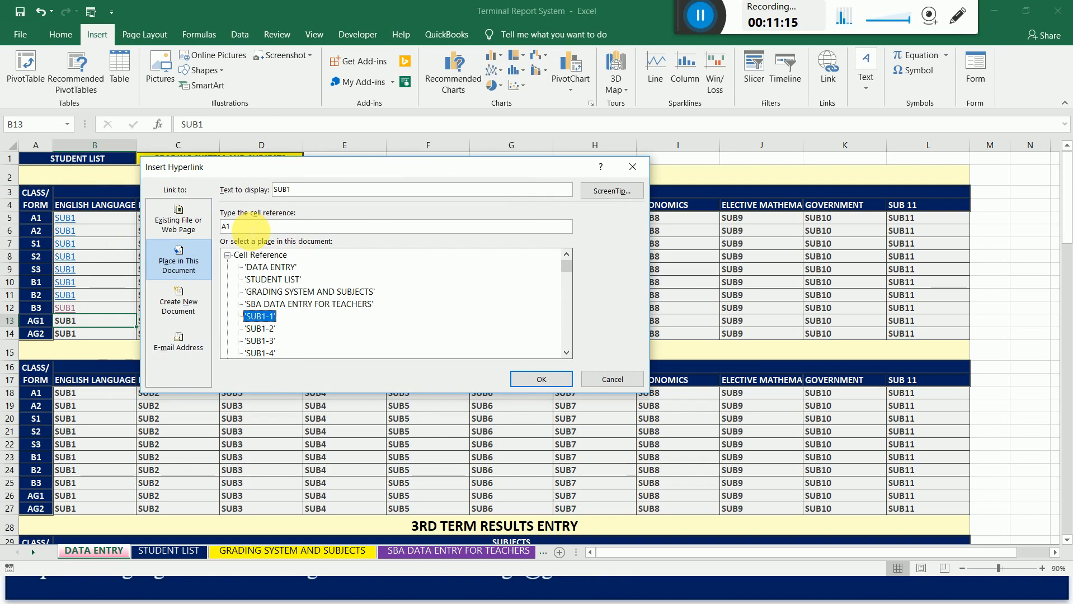
{"action": "left_click_drag", "start_coordinate": [251, 229], "coordinate": [222, 227]}
{"action": "type", "text": "B"}
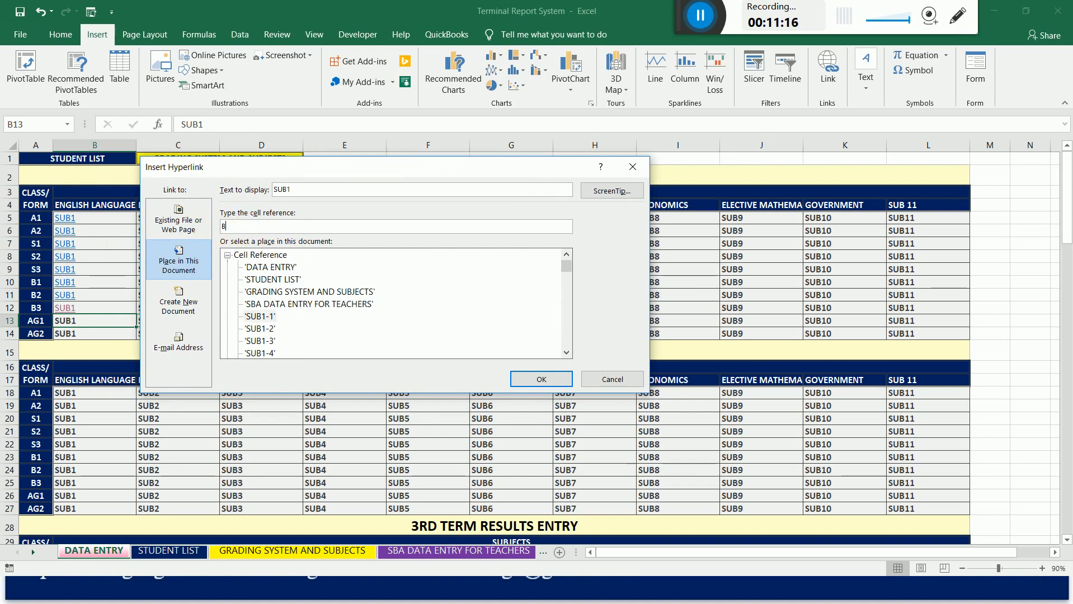
{"action": "type", "text": "411"}
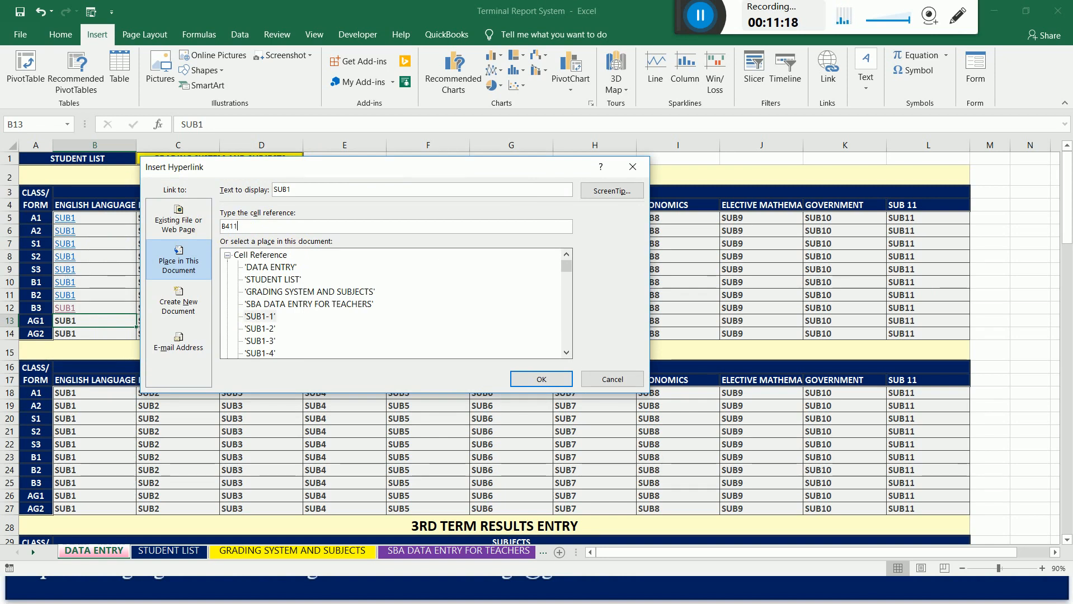
{"action": "left_click", "coordinate": [555, 379]}
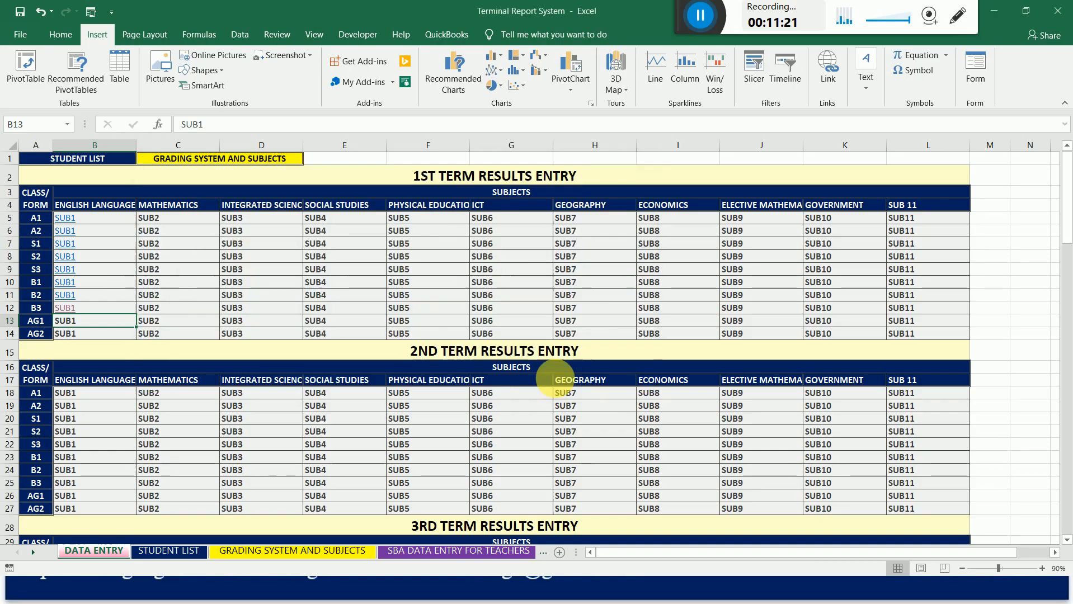
Hyperlink the 1st term English Language cell for class AG2 (B14) to cell B462 of sheet SUB1-1.
{"action": "right_click", "coordinate": [73, 336]}
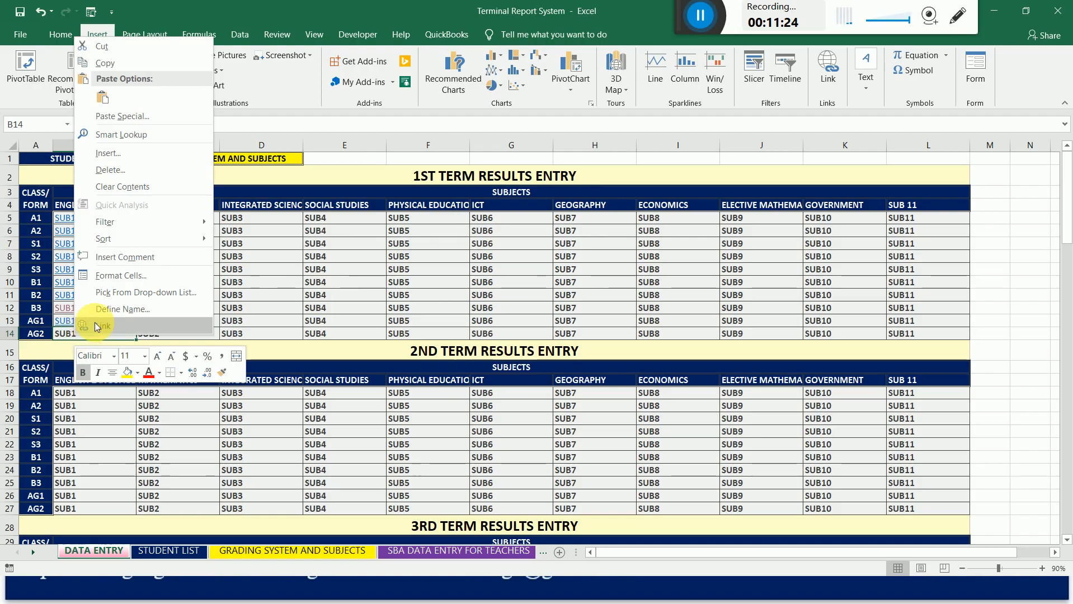
{"action": "left_click", "coordinate": [96, 326]}
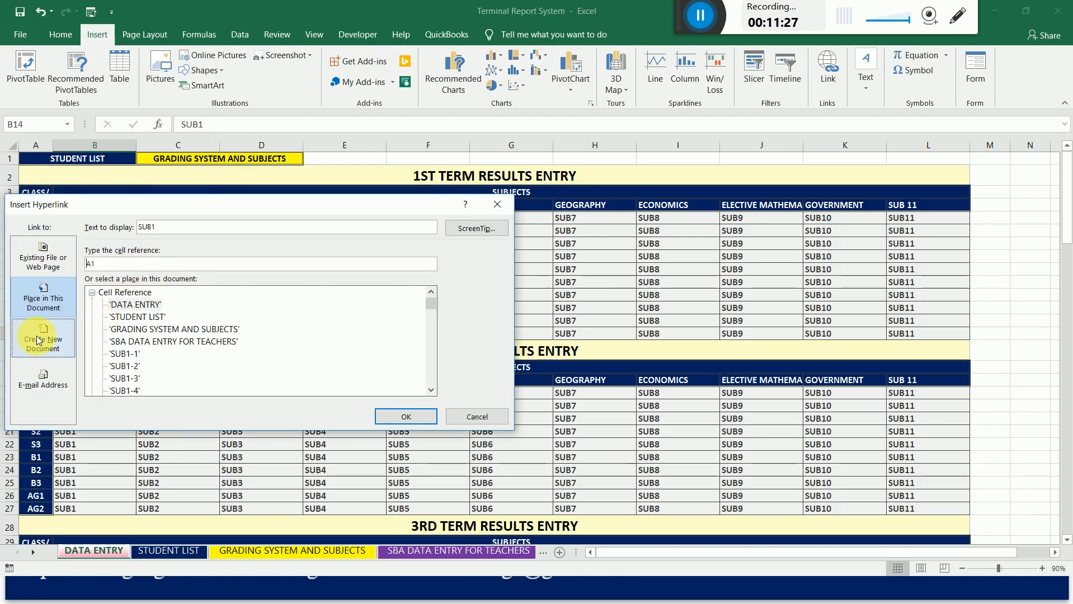
{"action": "left_click", "coordinate": [38, 340]}
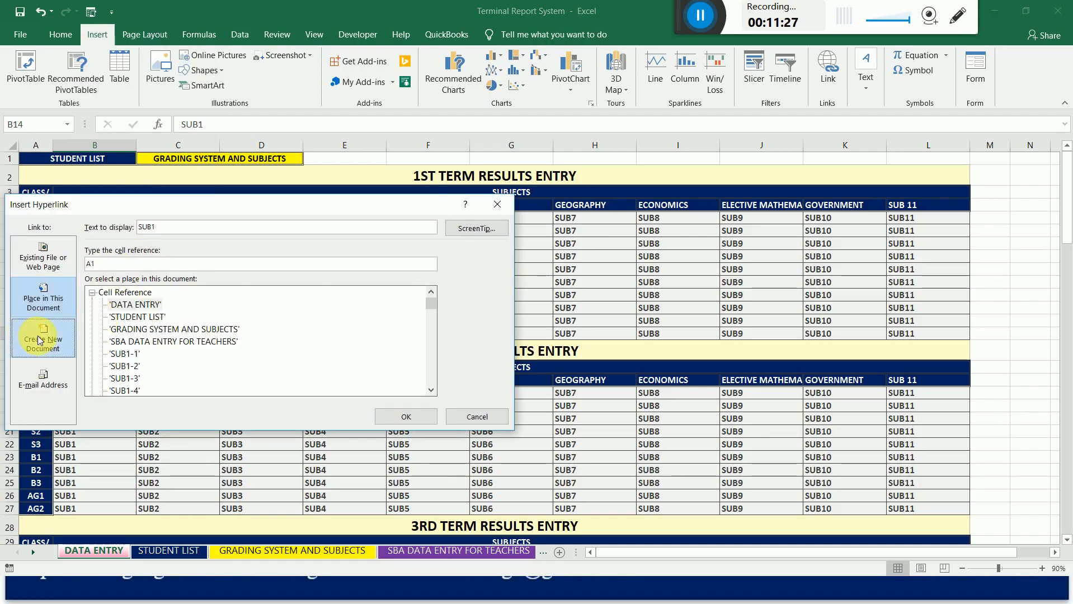
{"action": "left_click", "coordinate": [69, 298]}
{"action": "left_click", "coordinate": [124, 353]}
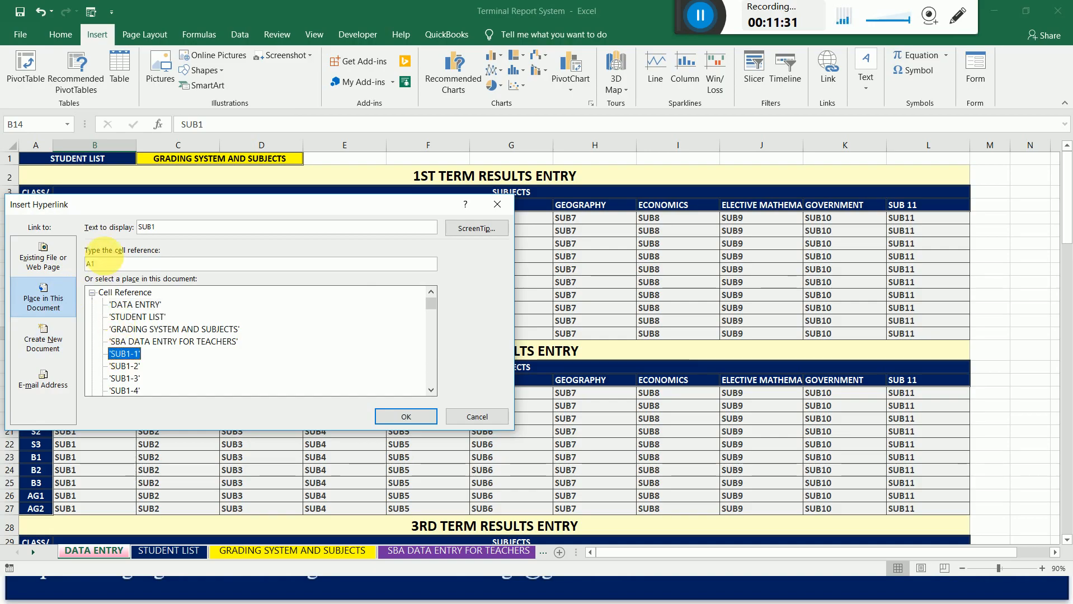
{"action": "left_click_drag", "start_coordinate": [110, 265], "coordinate": [73, 272]}
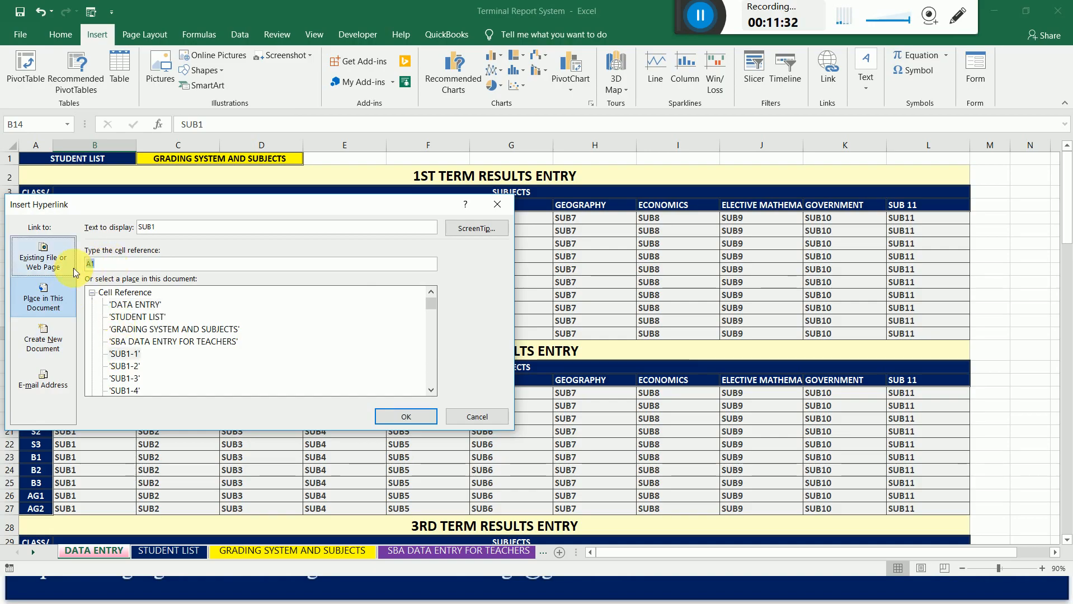
{"action": "type", "text": "B"}
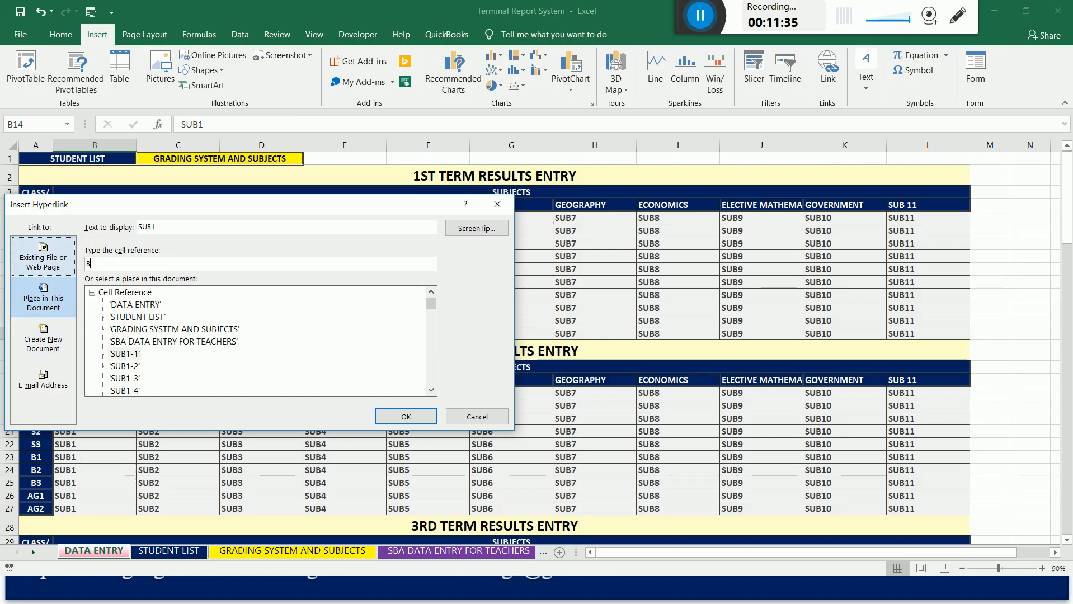
{"action": "type", "text": "46"}
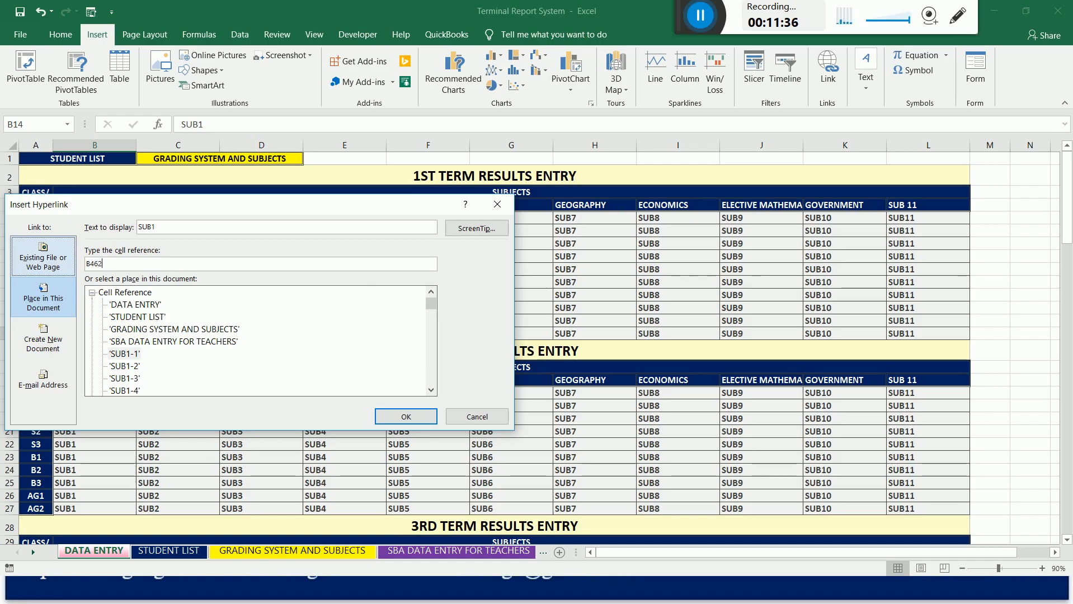
{"action": "type", "text": "2"}
{"action": "left_click", "coordinate": [132, 355]}
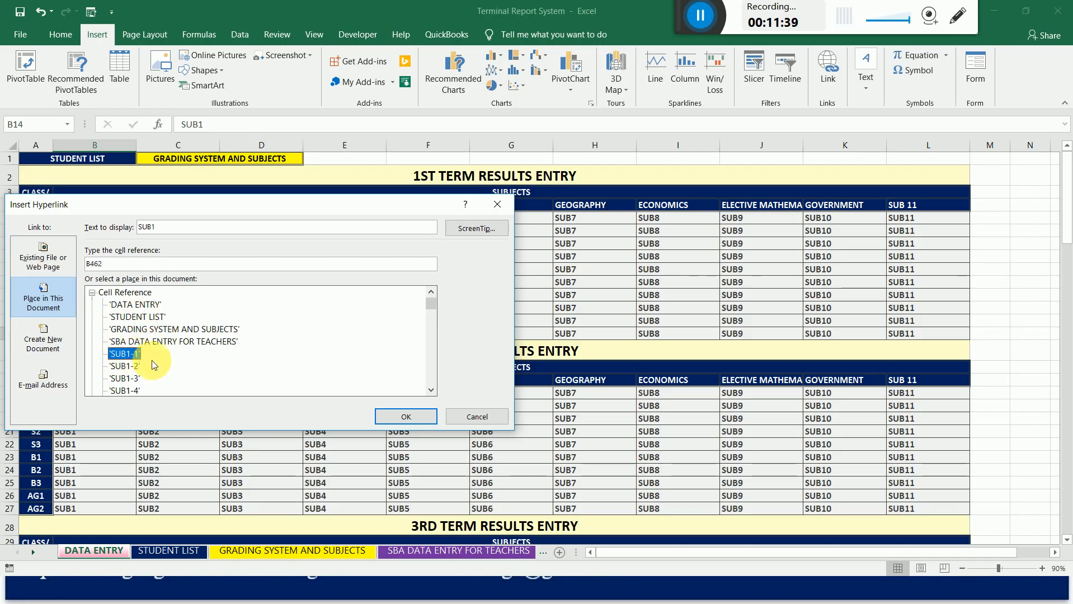
{"action": "left_click", "coordinate": [386, 415]}
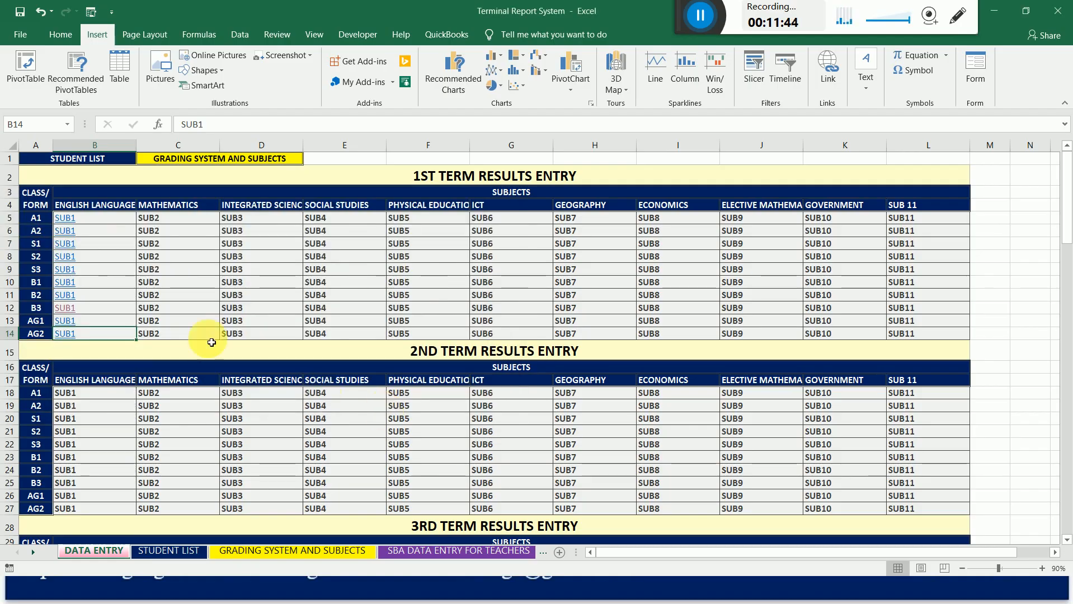
Start a hyperlink on the 1st term Mathematics cell for class A1 (C5), with sheet SUB2-1 in this document as its target.
{"action": "left_click", "coordinate": [156, 224]}
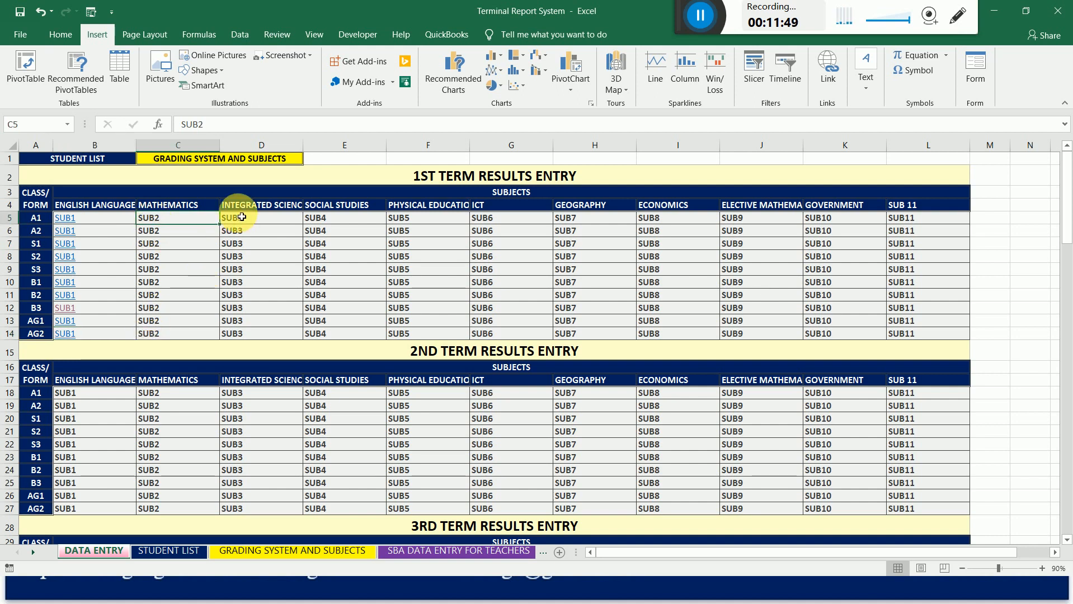
{"action": "right_click", "coordinate": [154, 224]}
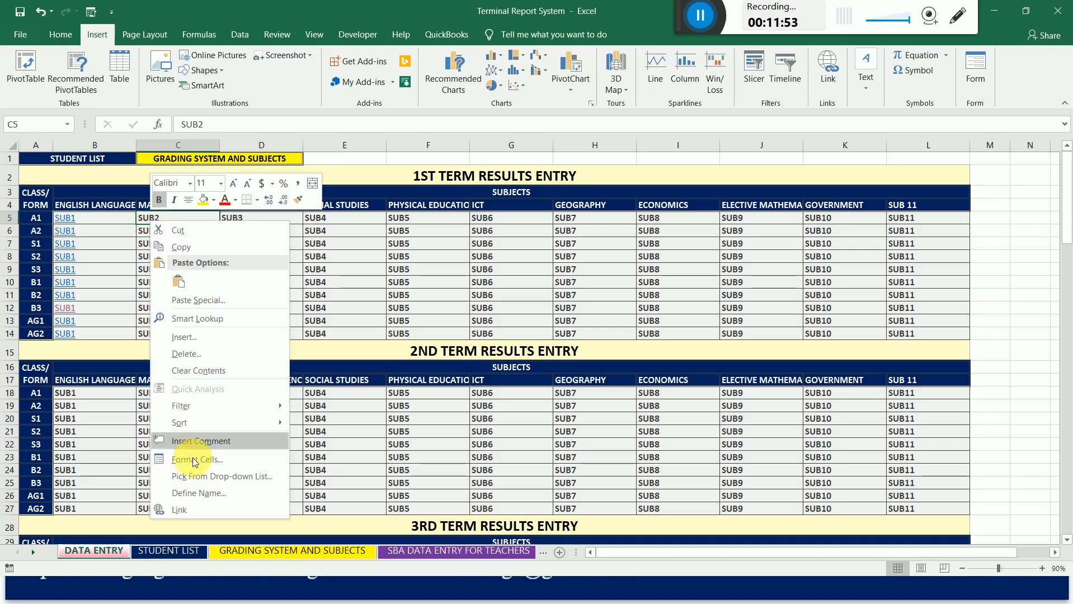
{"action": "left_click", "coordinate": [194, 509]}
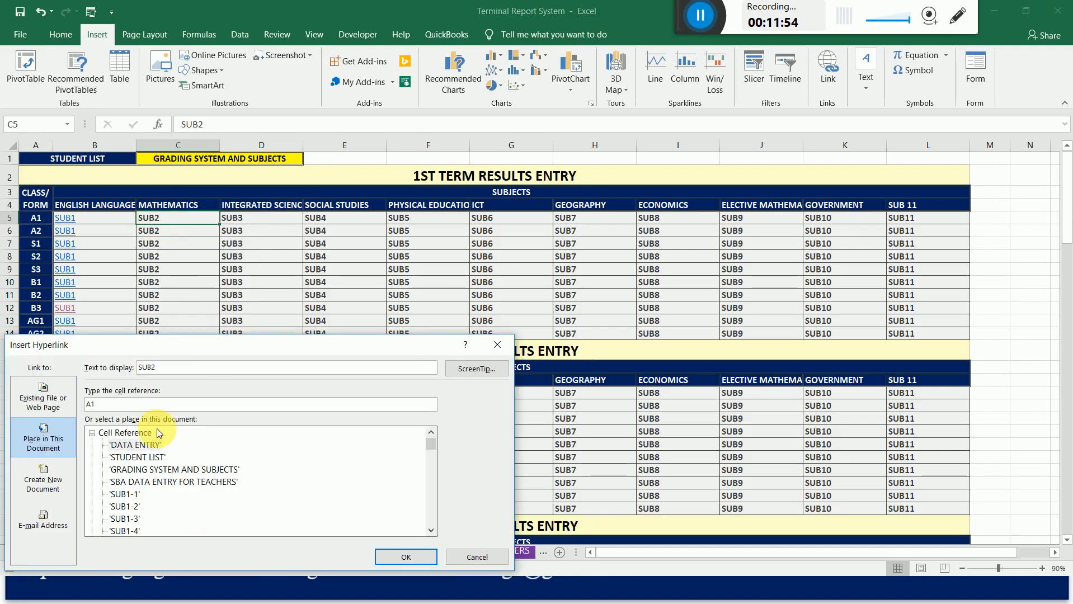
{"action": "left_click_drag", "start_coordinate": [242, 351], "coordinate": [400, 190]}
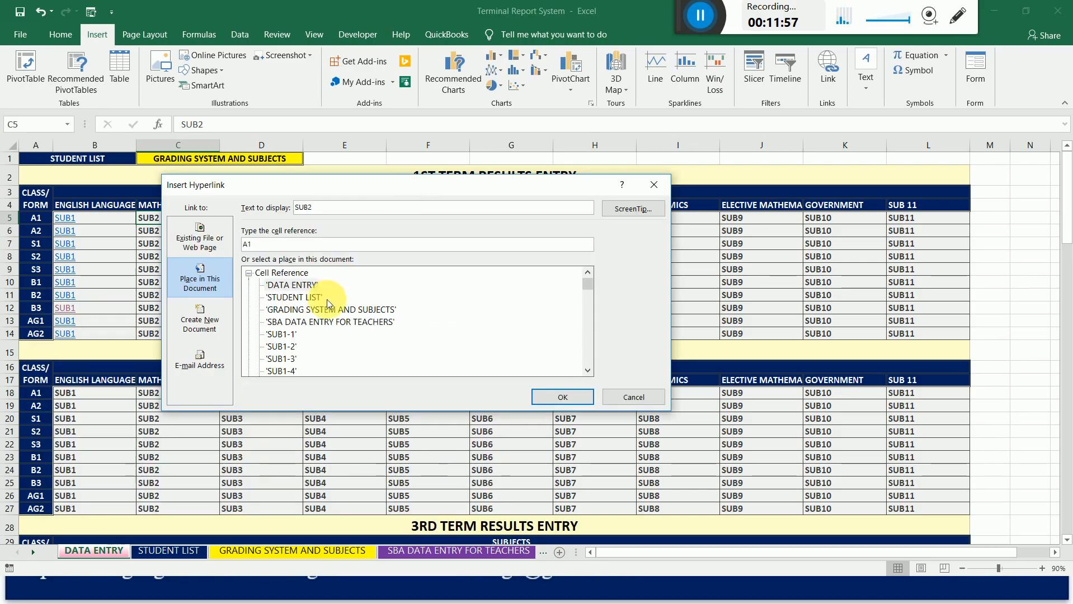
{"action": "left_click", "coordinate": [292, 346]}
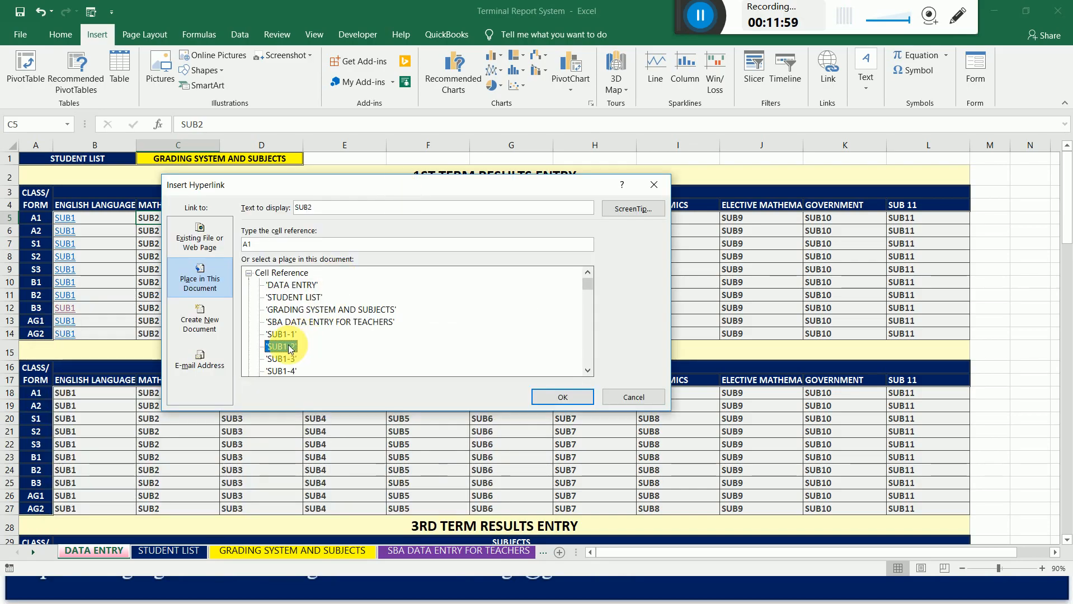
{"action": "double_click", "coordinate": [587, 370]}
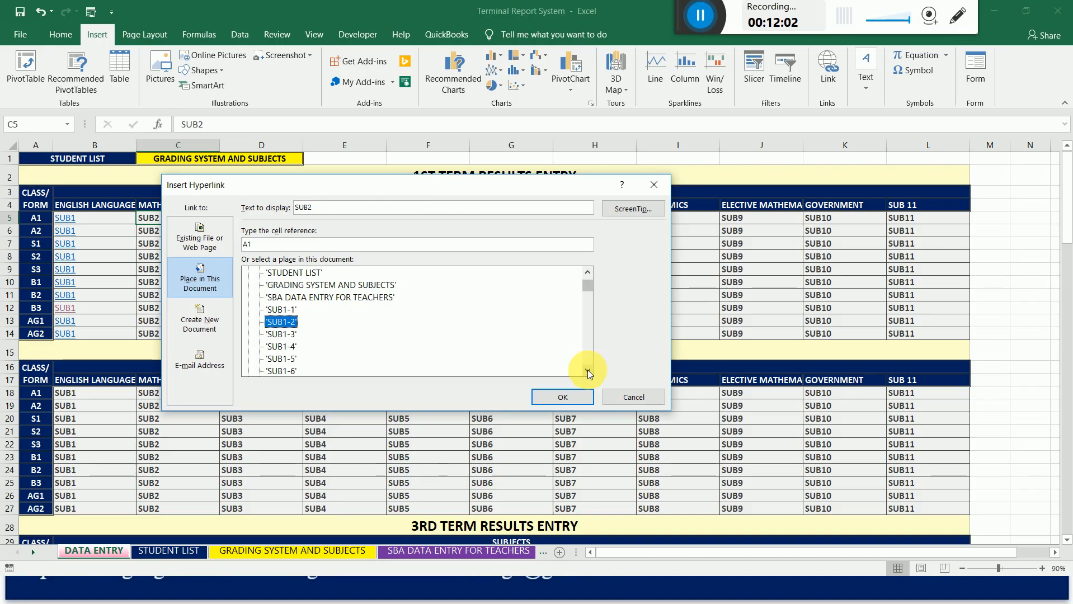
{"action": "triple_click", "coordinate": [587, 370]}
{"action": "triple_click", "coordinate": [587, 370]}
{"action": "triple_click", "coordinate": [588, 370]}
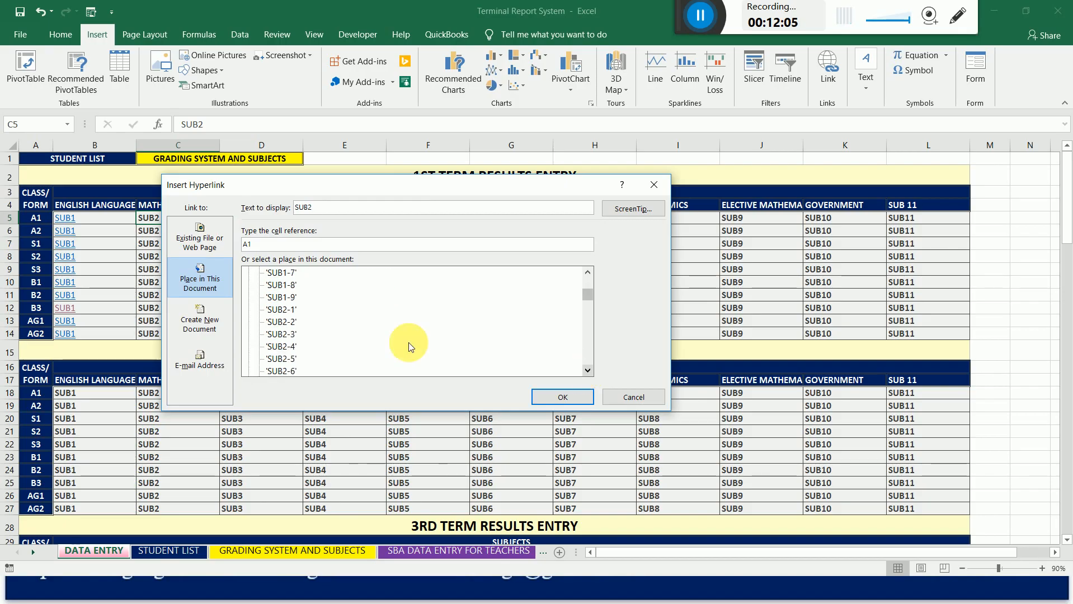
{"action": "left_click_drag", "start_coordinate": [423, 188], "coordinate": [474, 176]}
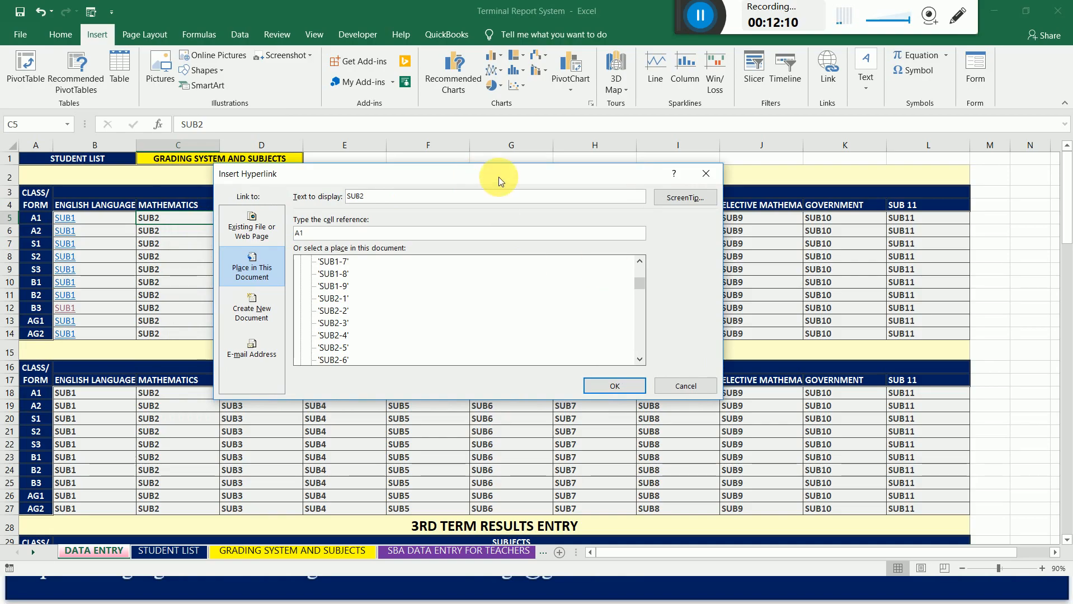
{"action": "left_click_drag", "start_coordinate": [499, 177], "coordinate": [605, 165]}
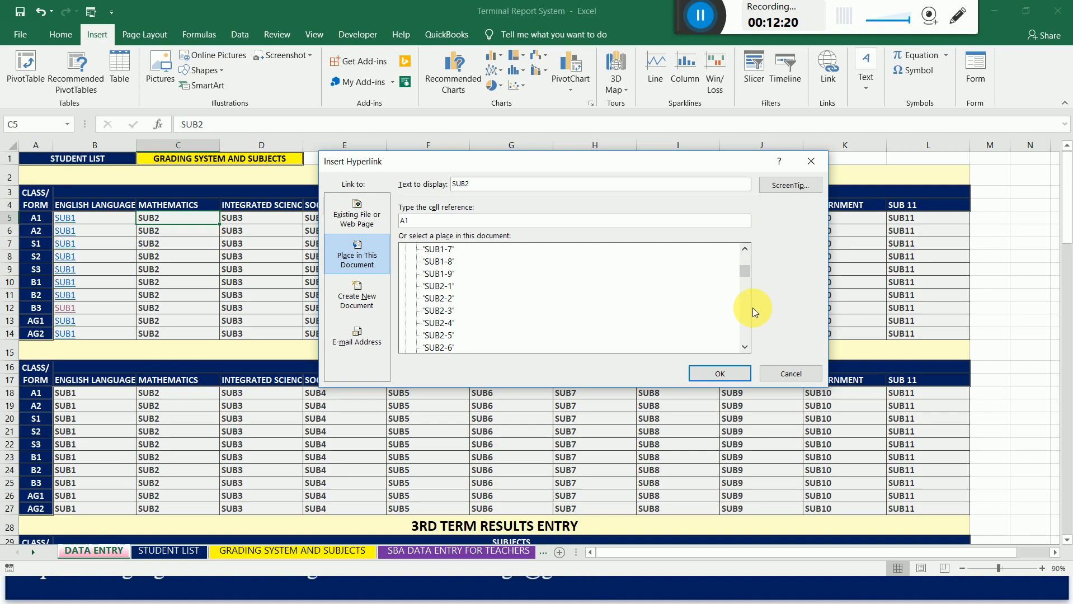
{"action": "left_click", "coordinate": [439, 288]}
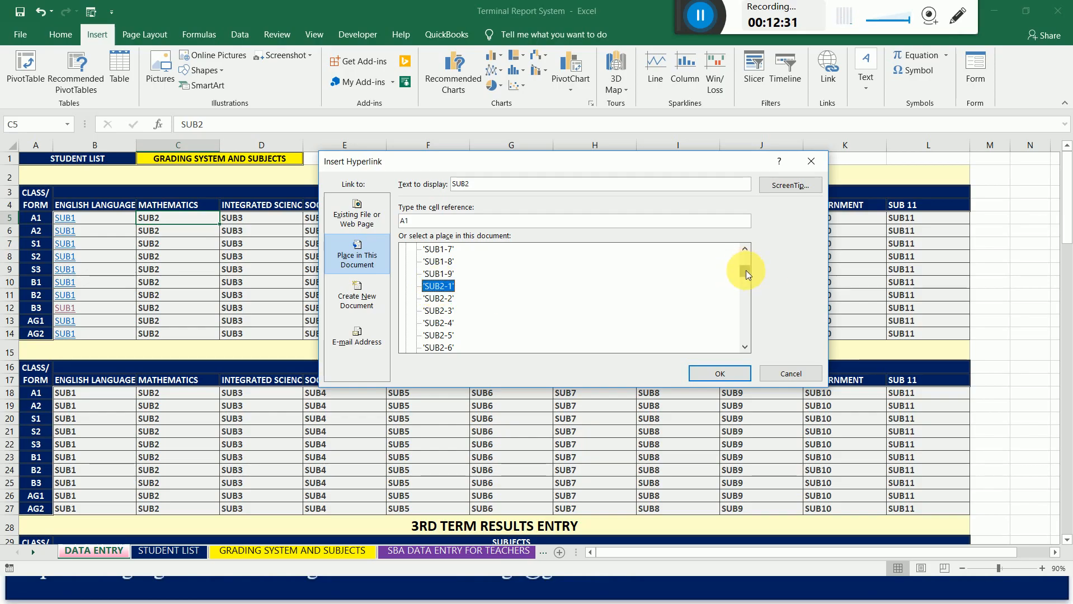
{"action": "left_click_drag", "start_coordinate": [746, 270], "coordinate": [746, 264]}
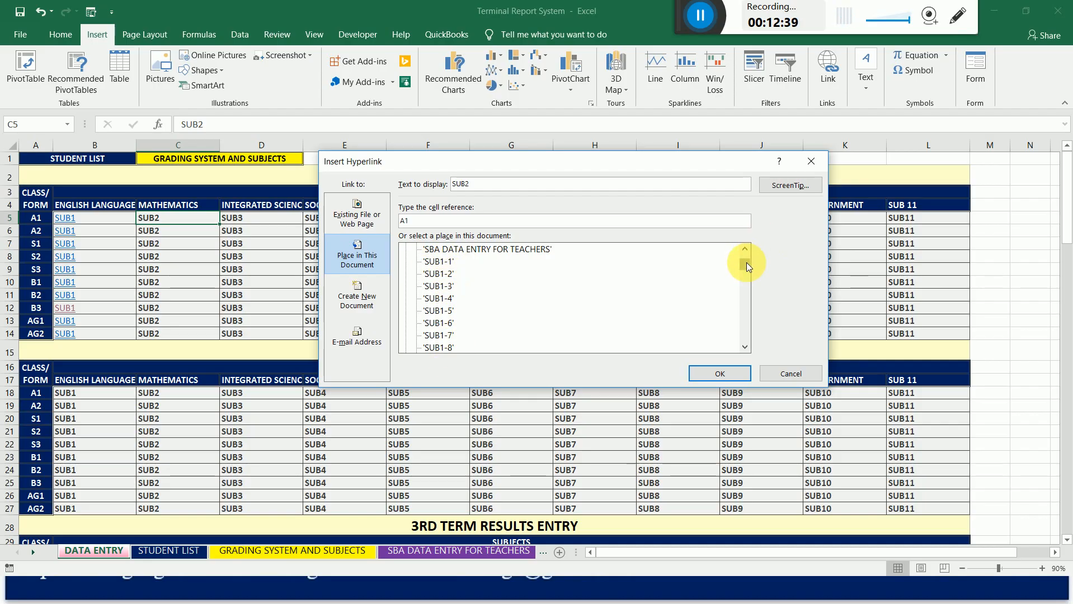
{"action": "left_click_drag", "start_coordinate": [746, 262], "coordinate": [746, 267]}
{"action": "left_click", "coordinate": [520, 314]}
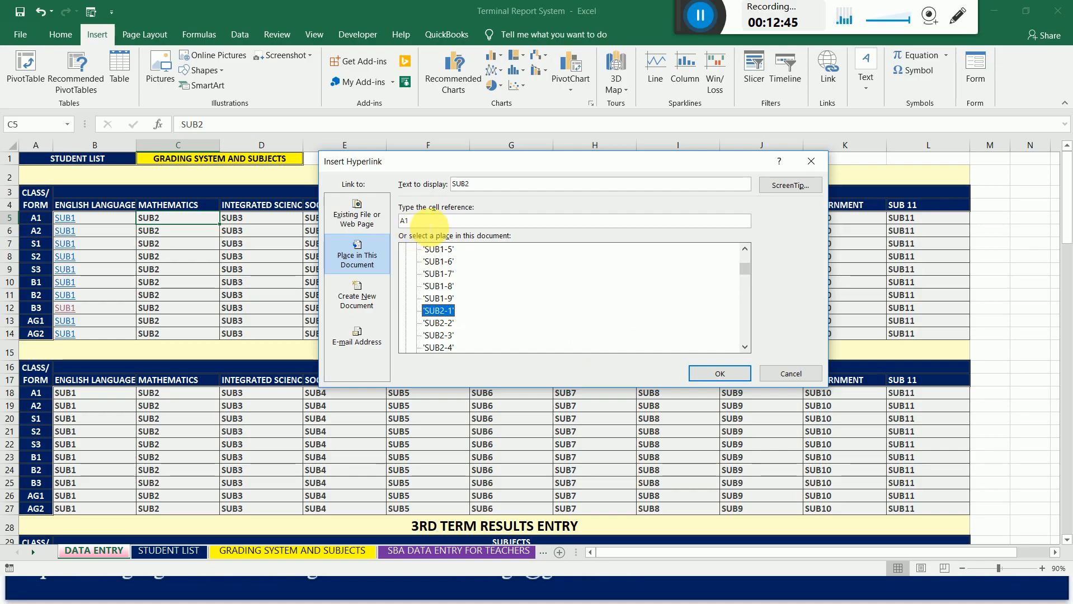
Set the class A1 Mathematics link's cell reference to B3 and create the hyperlink.
{"action": "left_click", "coordinate": [431, 221]}
{"action": "left_click_drag", "start_coordinate": [431, 221], "coordinate": [399, 221]}
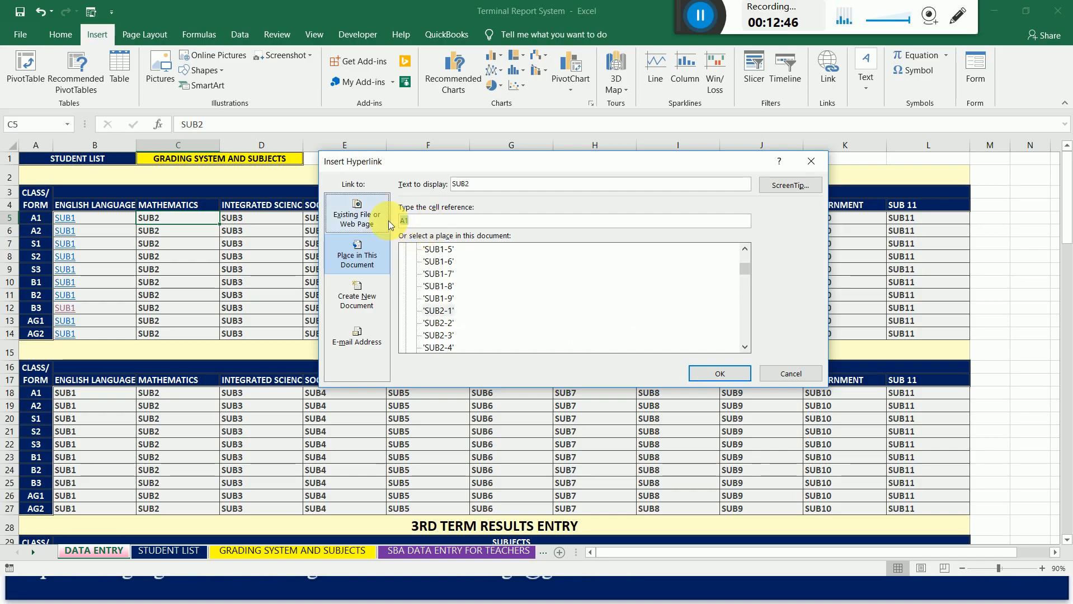
{"action": "type", "text": "B3"}
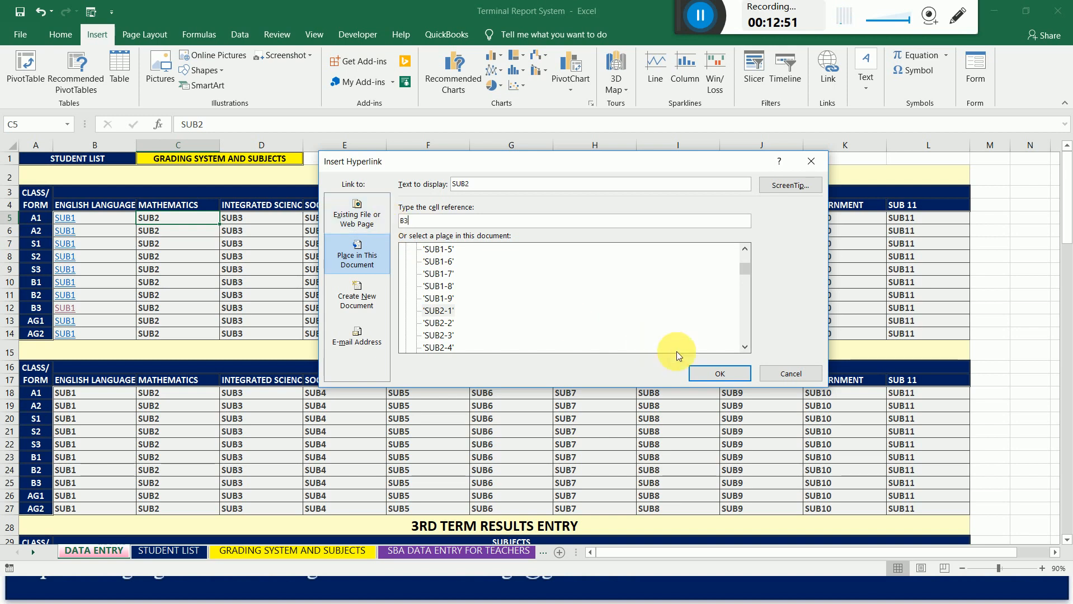
{"action": "left_click", "coordinate": [718, 375]}
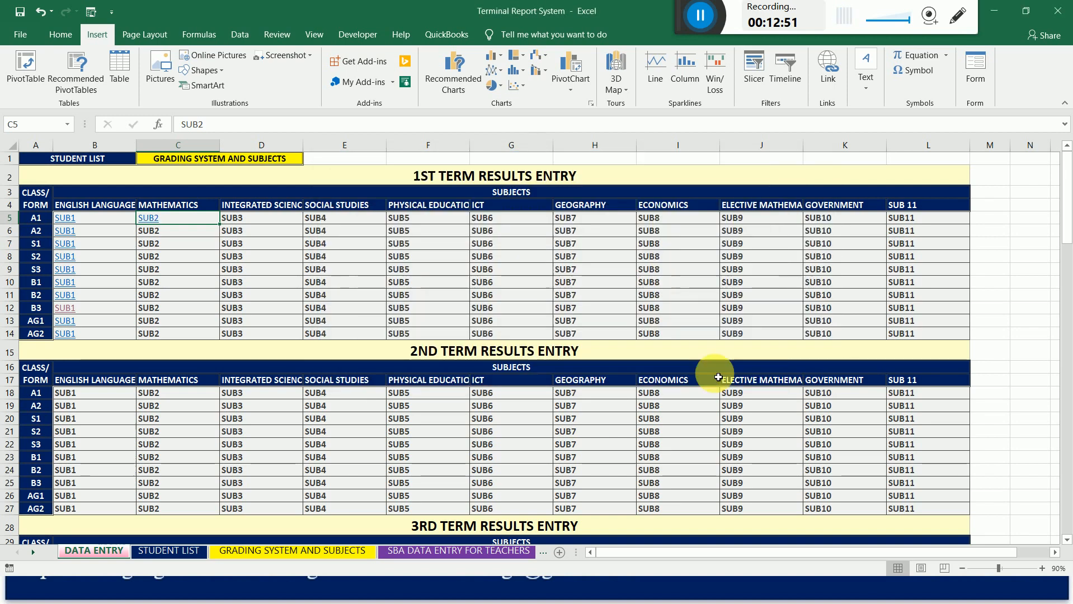
Hyperlink the 1st term Mathematics cell for class A2 (C6) to cell B54 of sheet SUB2-1.
{"action": "left_click", "coordinate": [158, 236]}
{"action": "right_click", "coordinate": [159, 235]}
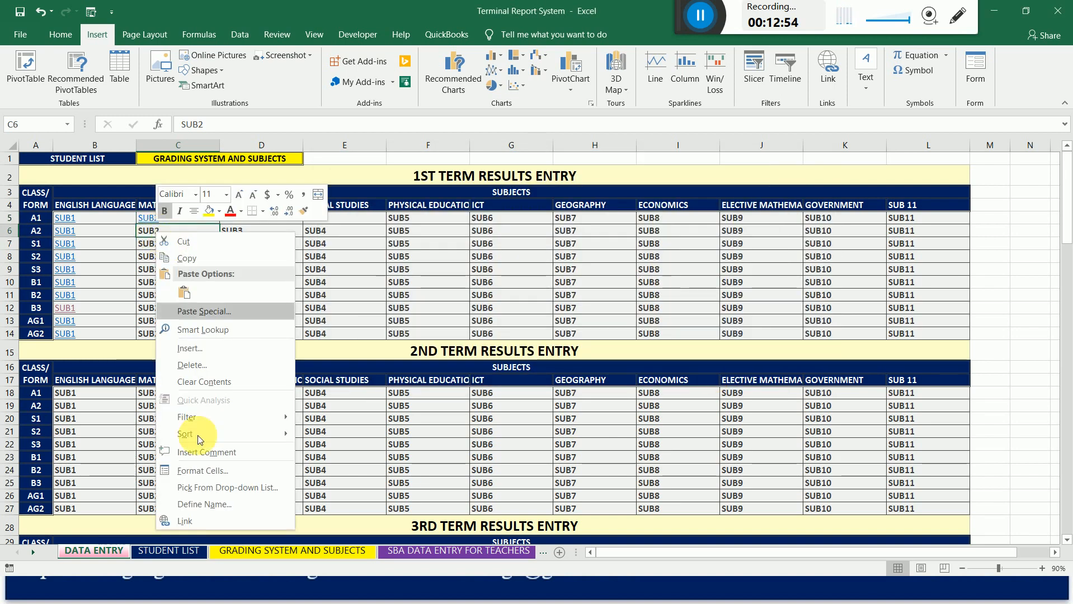
{"action": "left_click", "coordinate": [195, 519]}
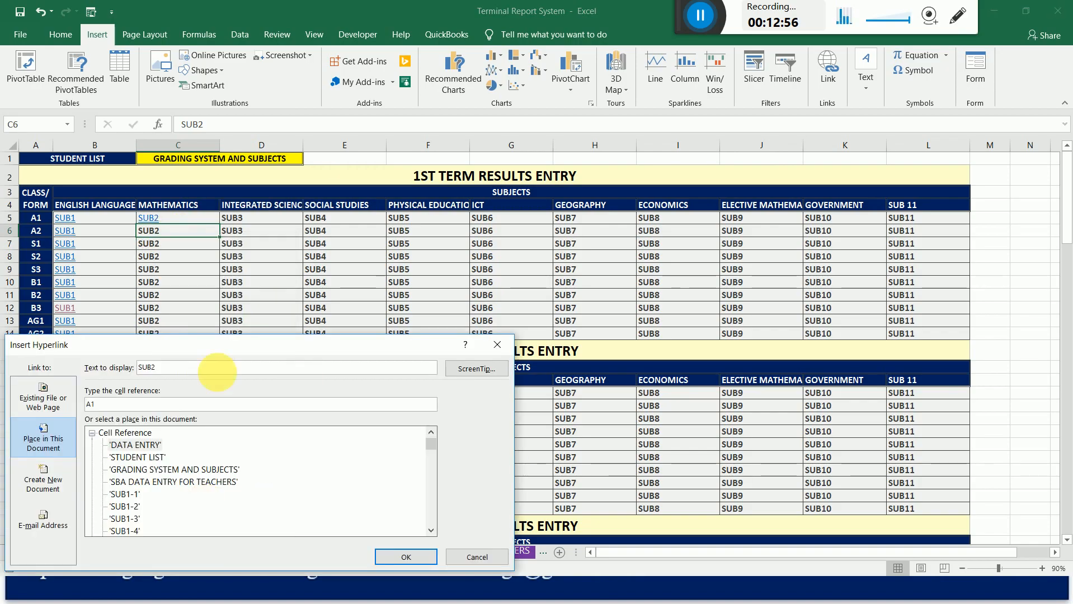
{"action": "left_click_drag", "start_coordinate": [242, 347], "coordinate": [504, 209]}
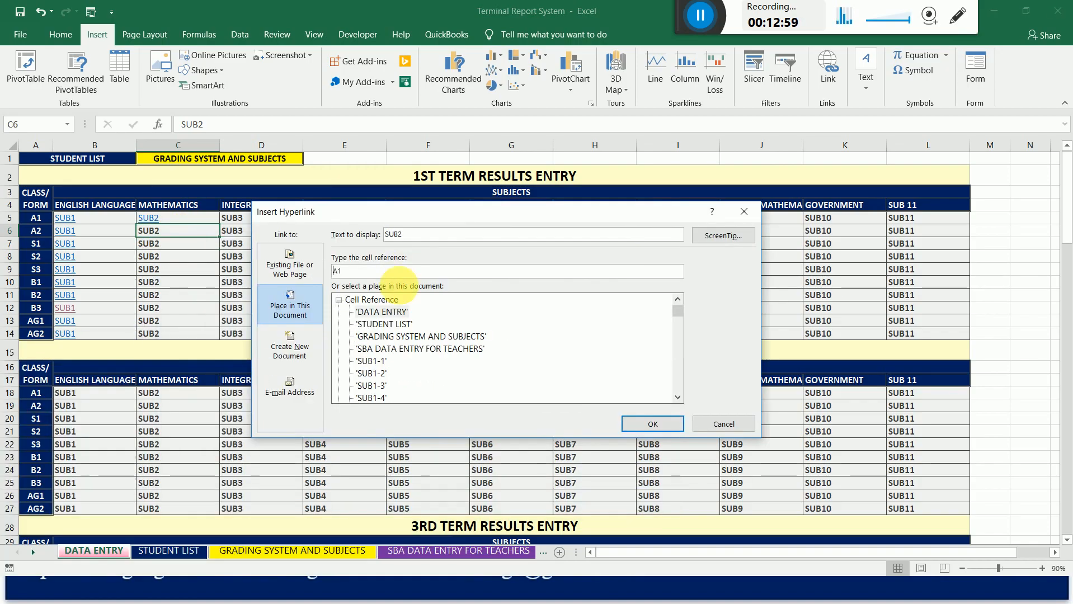
{"action": "left_click", "coordinate": [371, 373]}
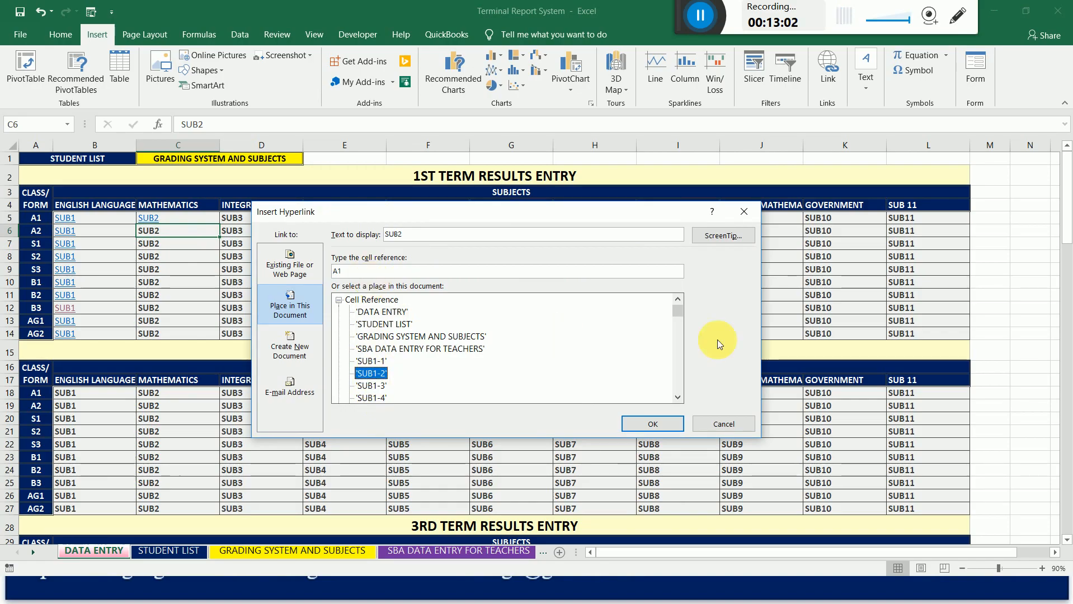
{"action": "left_click_drag", "start_coordinate": [679, 310], "coordinate": [679, 321]}
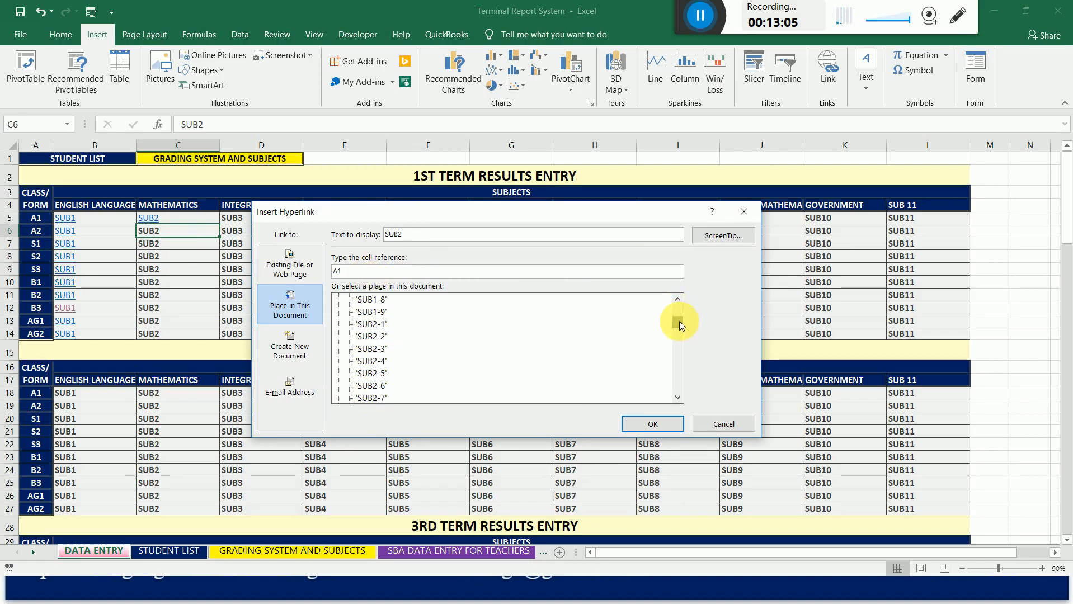
{"action": "left_click", "coordinate": [378, 325]}
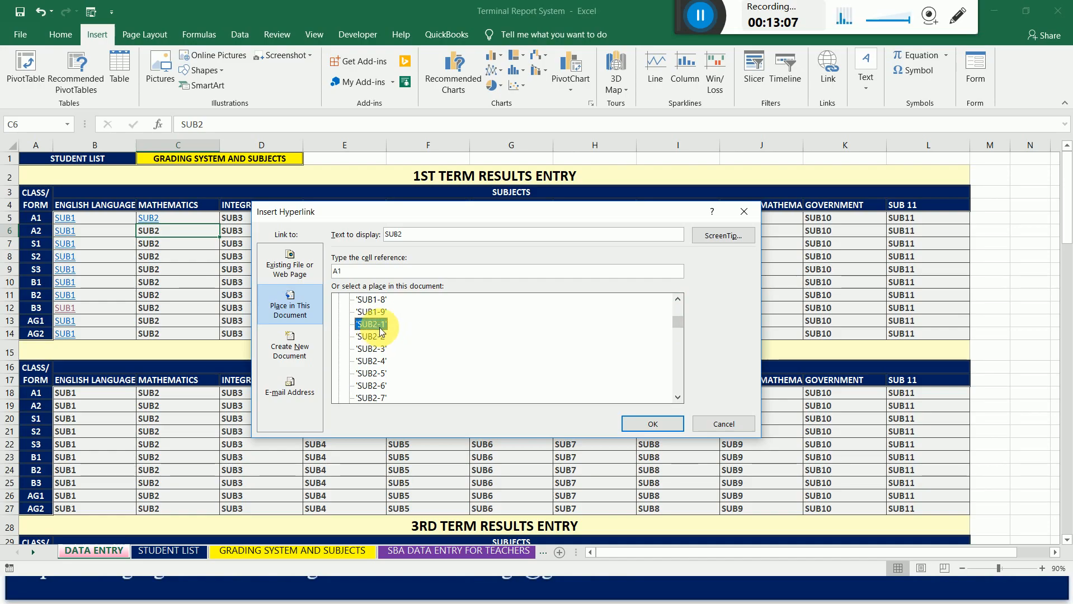
{"action": "left_click", "coordinate": [370, 275]}
{"action": "left_click_drag", "start_coordinate": [371, 275], "coordinate": [317, 274]}
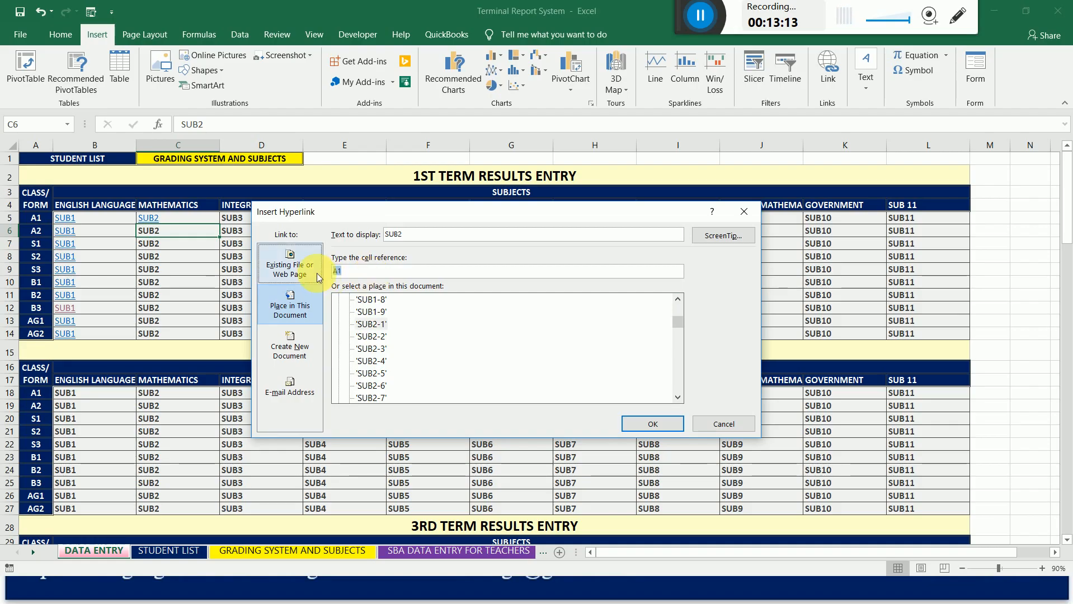
{"action": "type", "text": "B"}
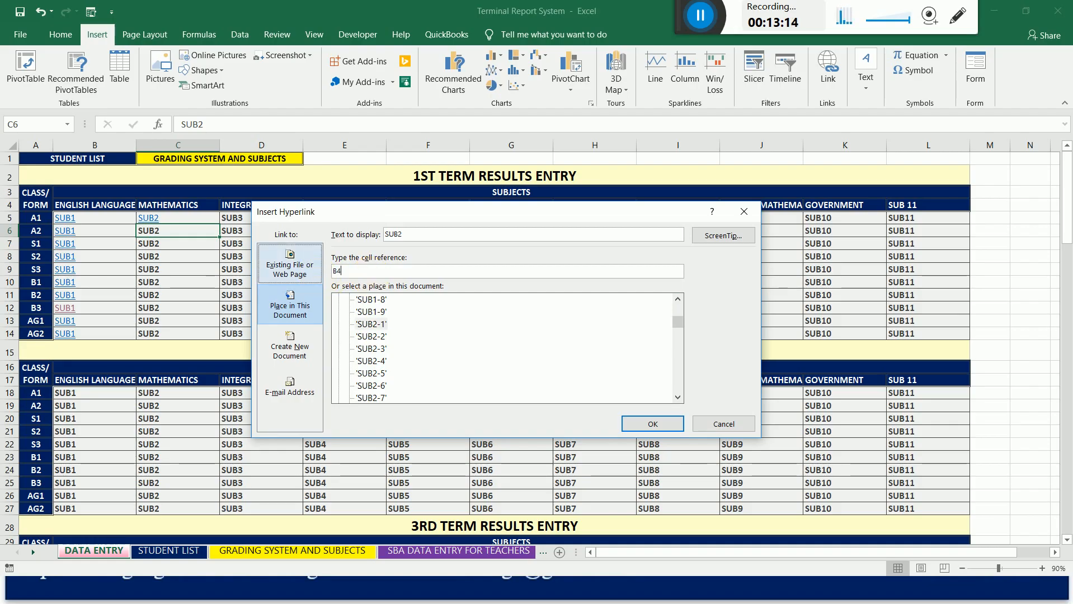
{"action": "key", "text": "BackSpace"}
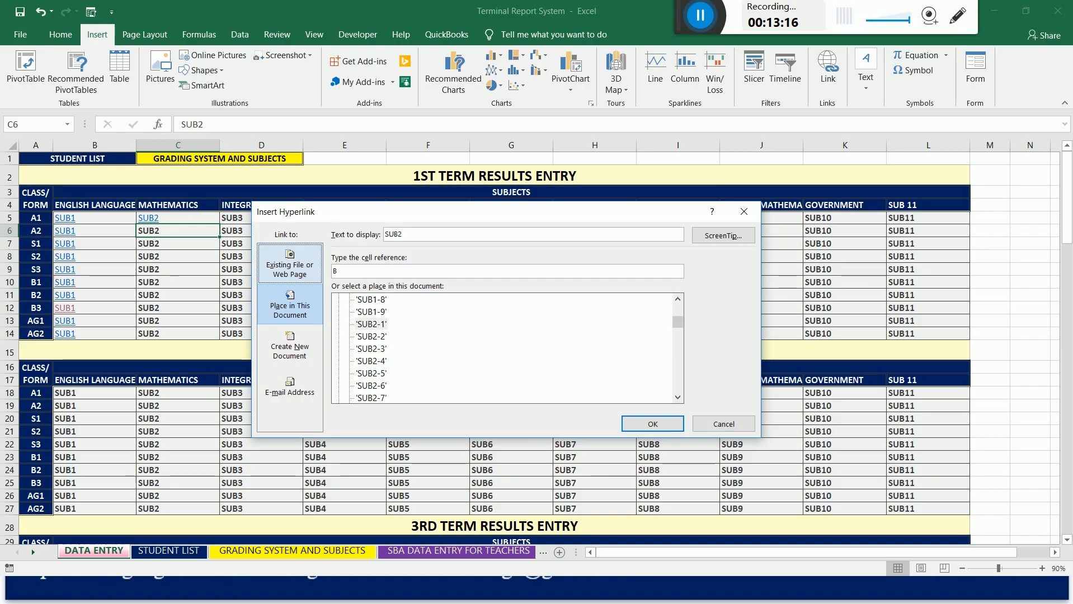
{"action": "left_click", "coordinate": [375, 325]}
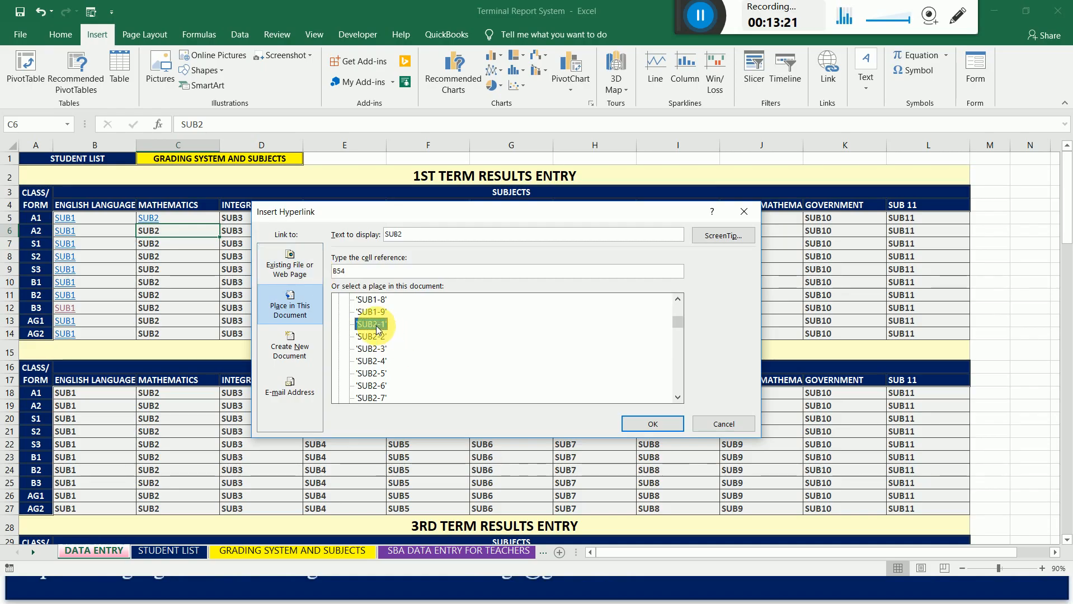
{"action": "left_click", "coordinate": [653, 424]}
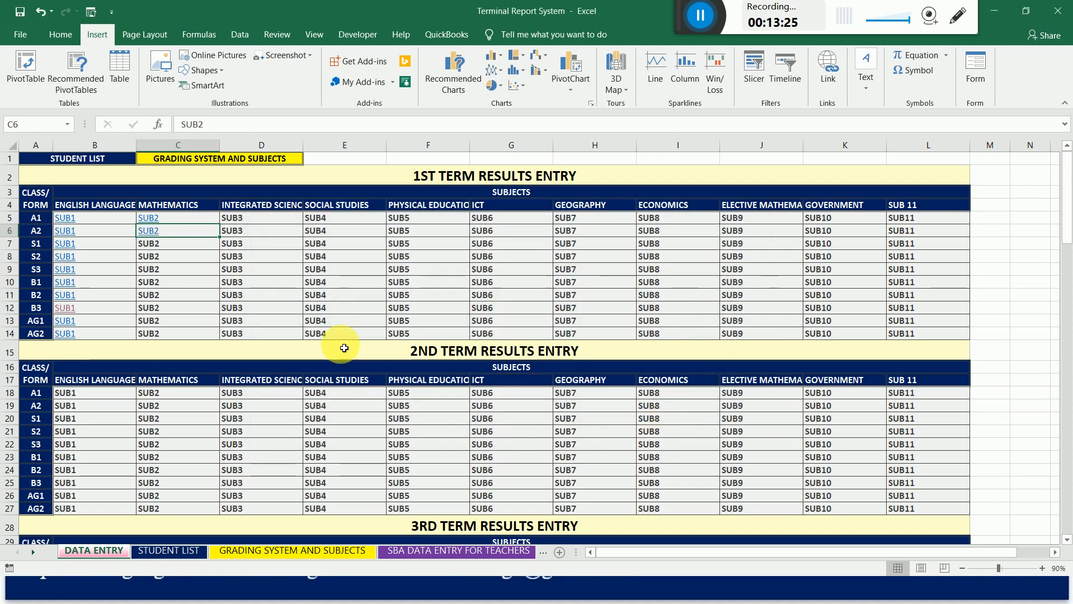
Start a hyperlink on the 1st term Mathematics cell for class S1 (C7), choosing sheet SUB2-1 in this document as its target.
{"action": "left_click", "coordinate": [155, 247]}
{"action": "right_click", "coordinate": [151, 245]}
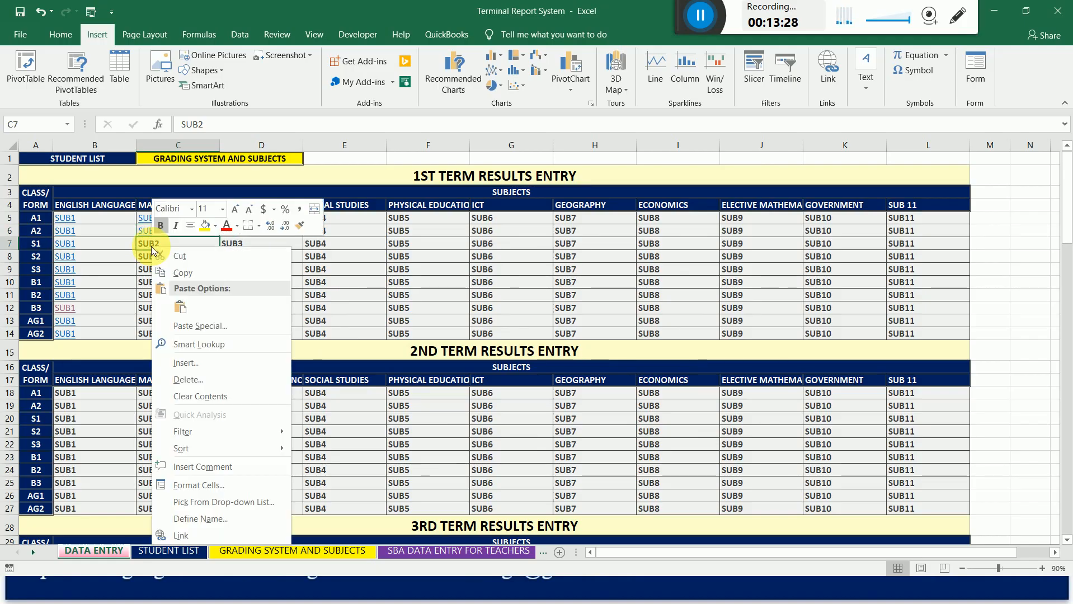
{"action": "left_click", "coordinate": [202, 532]}
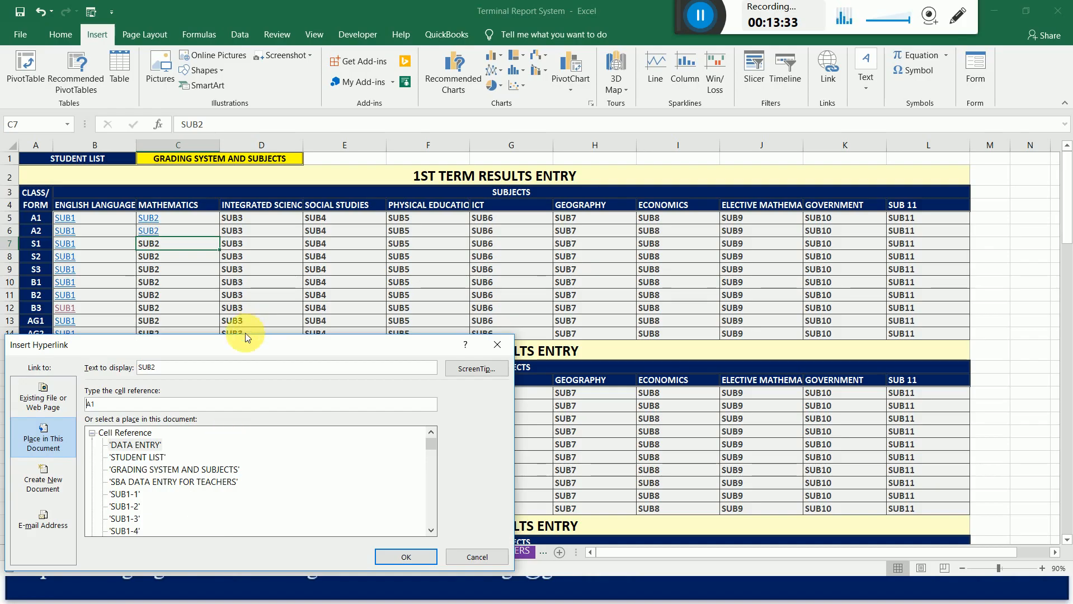
{"action": "left_click_drag", "start_coordinate": [252, 348], "coordinate": [492, 190]}
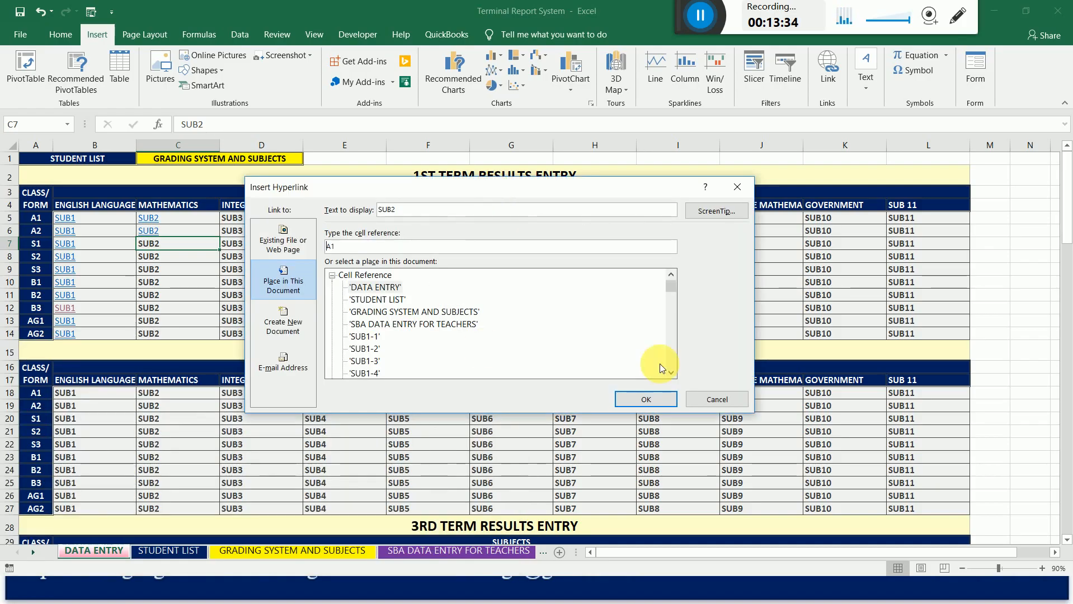
{"action": "left_click", "coordinate": [670, 374]}
{"action": "left_click", "coordinate": [672, 375]}
{"action": "left_click", "coordinate": [671, 374]}
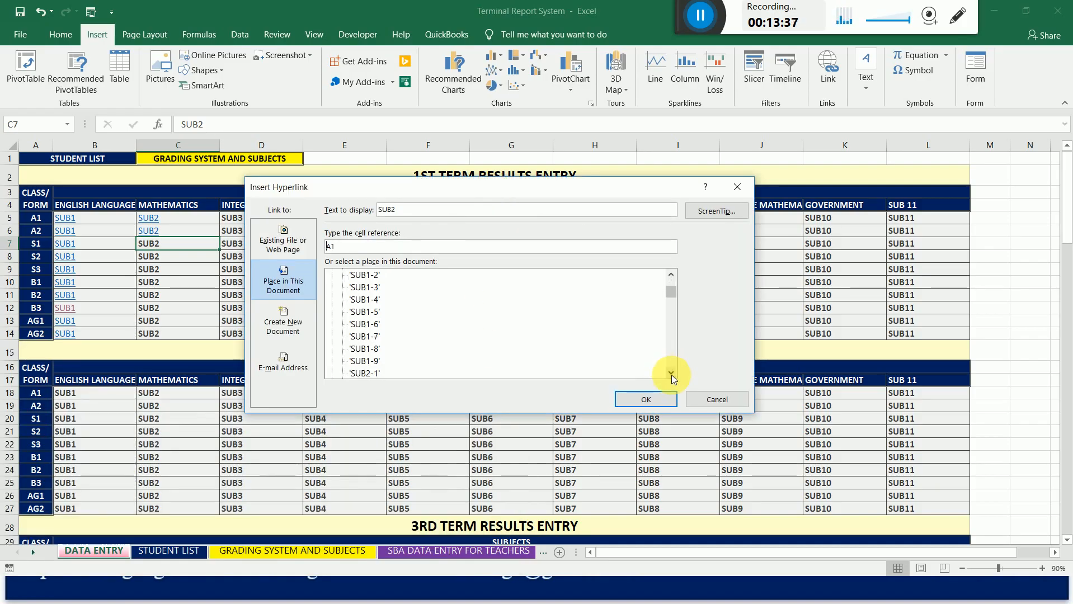
{"action": "left_click", "coordinate": [671, 374]}
{"action": "left_click", "coordinate": [671, 375]}
{"action": "left_click", "coordinate": [671, 375]}
{"action": "left_click", "coordinate": [671, 375]}
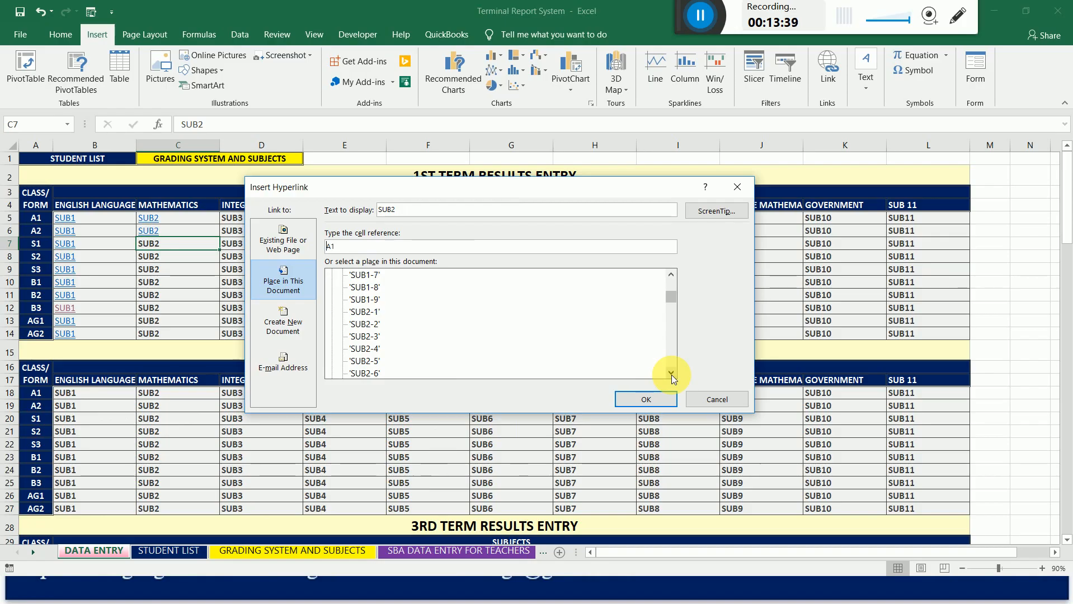
{"action": "left_click", "coordinate": [366, 312]}
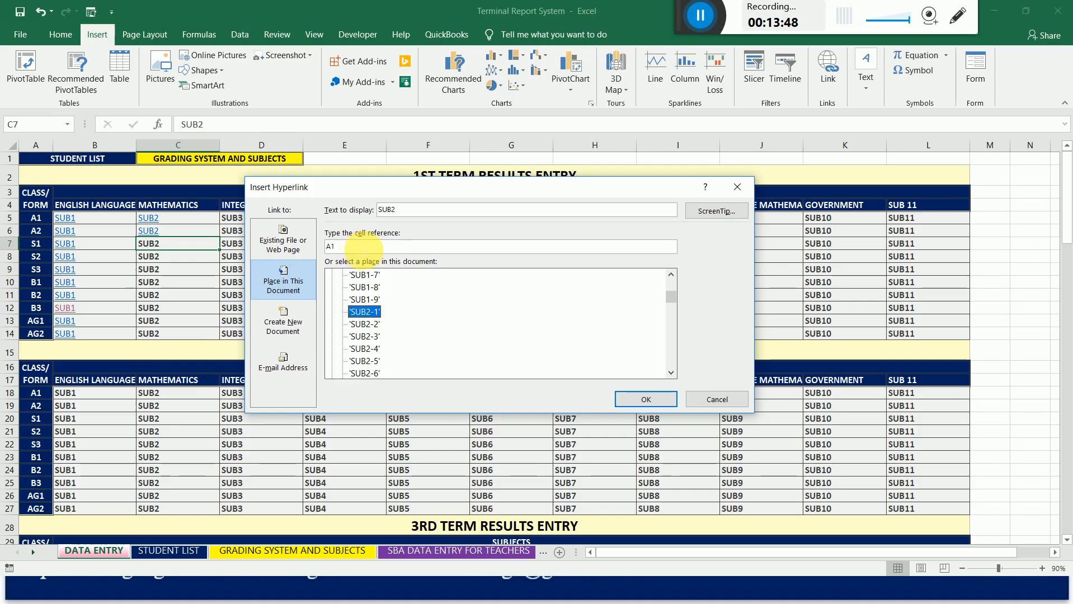
Set the class S1 Mathematics link's cell reference to B106 and create the hyperlink.
{"action": "left_click", "coordinate": [364, 247]}
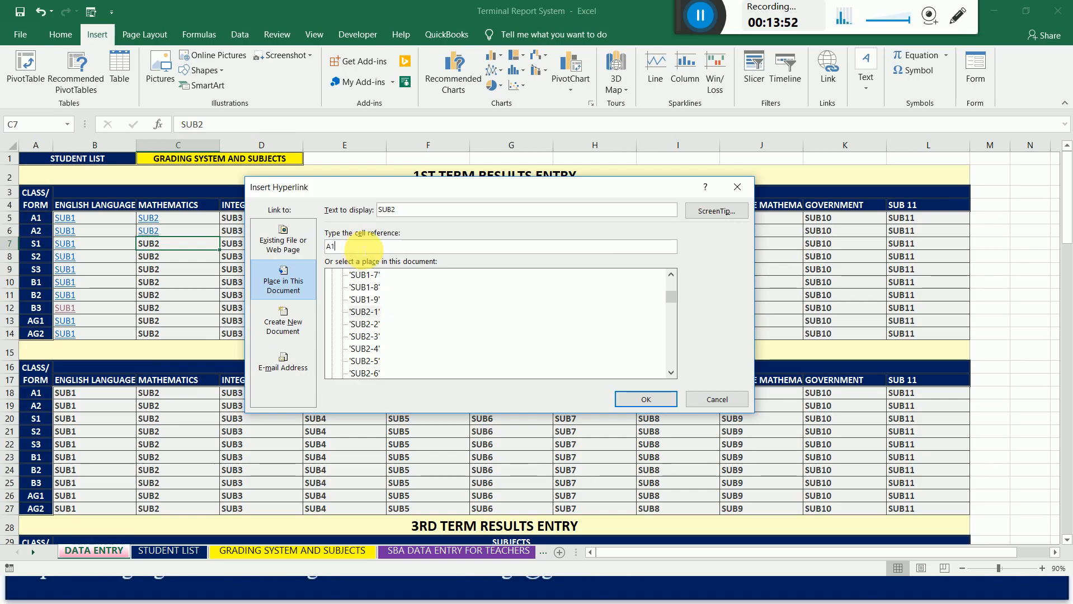
{"action": "key", "text": "BackSpace"}
{"action": "key", "text": "BackSpace"}
{"action": "type", "text": "B1"}
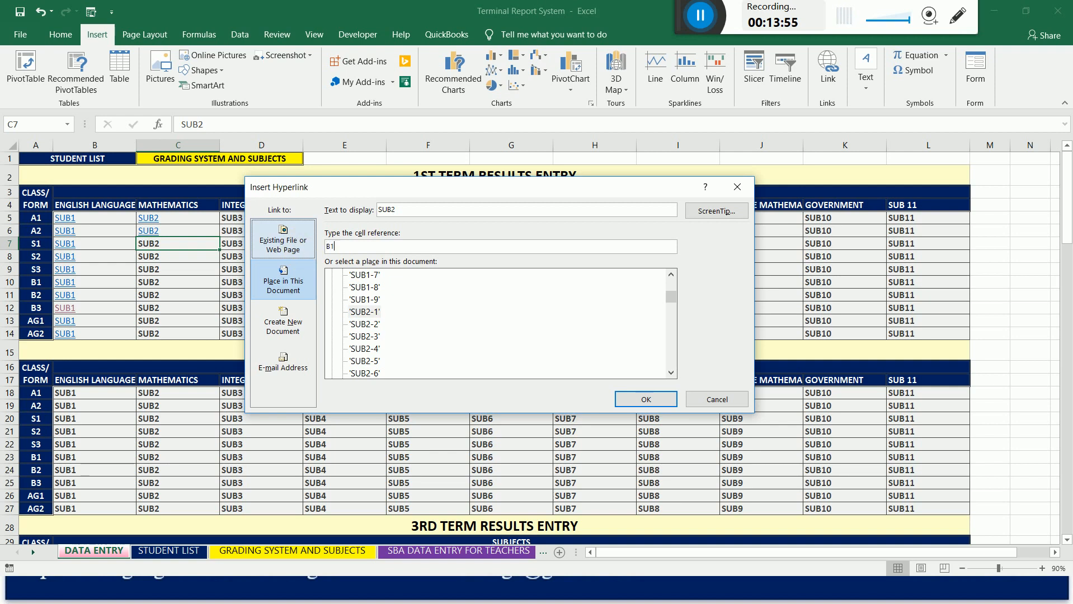
{"action": "type", "text": "06"}
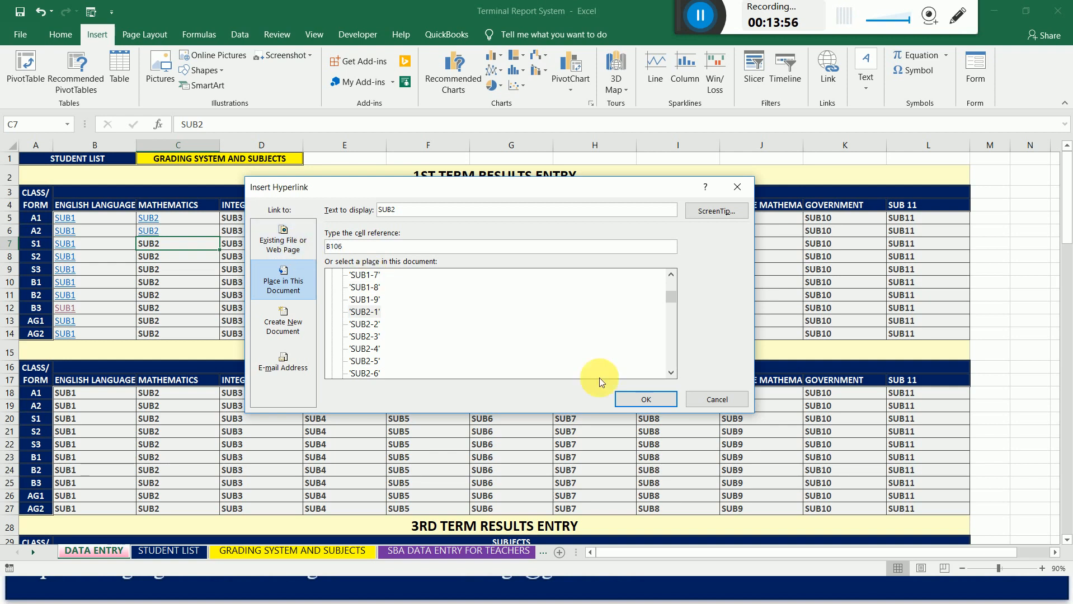
{"action": "left_click", "coordinate": [631, 400]}
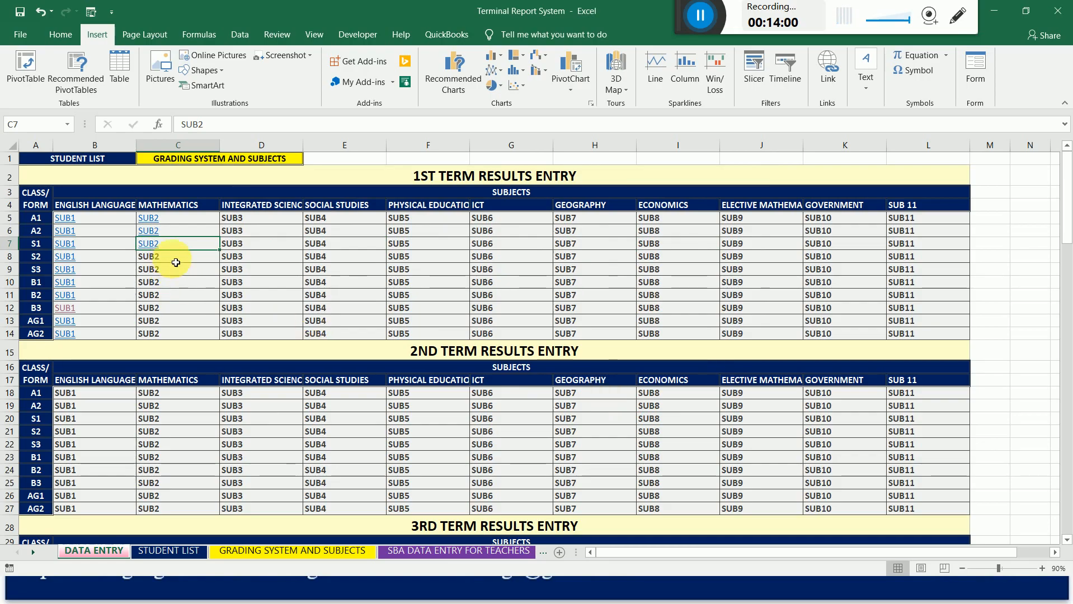
Hyperlink the 1st term Mathematics cell for class S2 (C8) to cell B156 of sheet SUB2-1.
{"action": "left_click", "coordinate": [158, 261]}
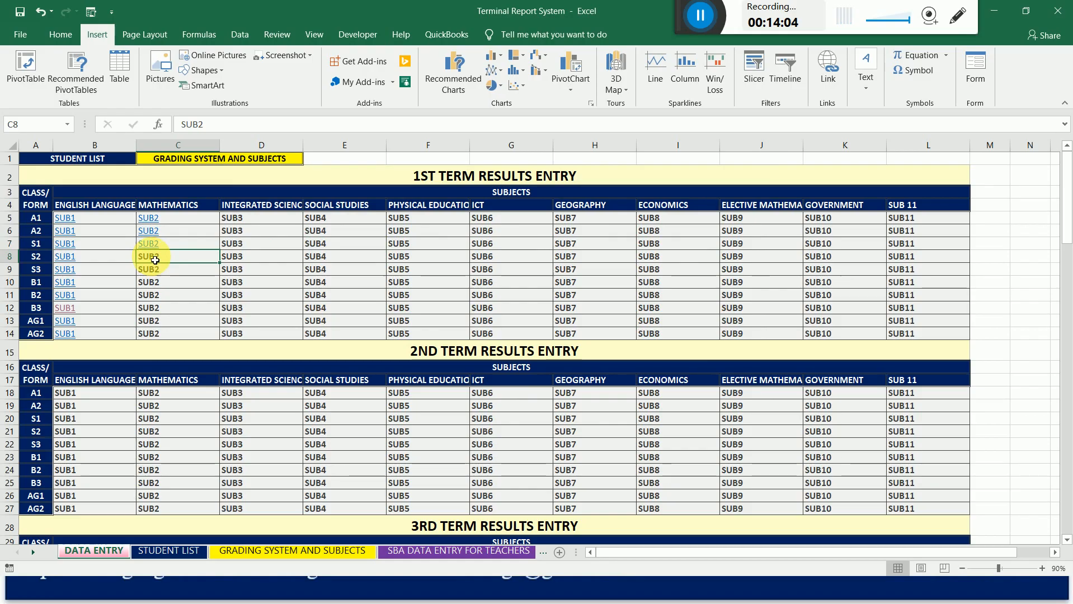
{"action": "right_click", "coordinate": [151, 256]}
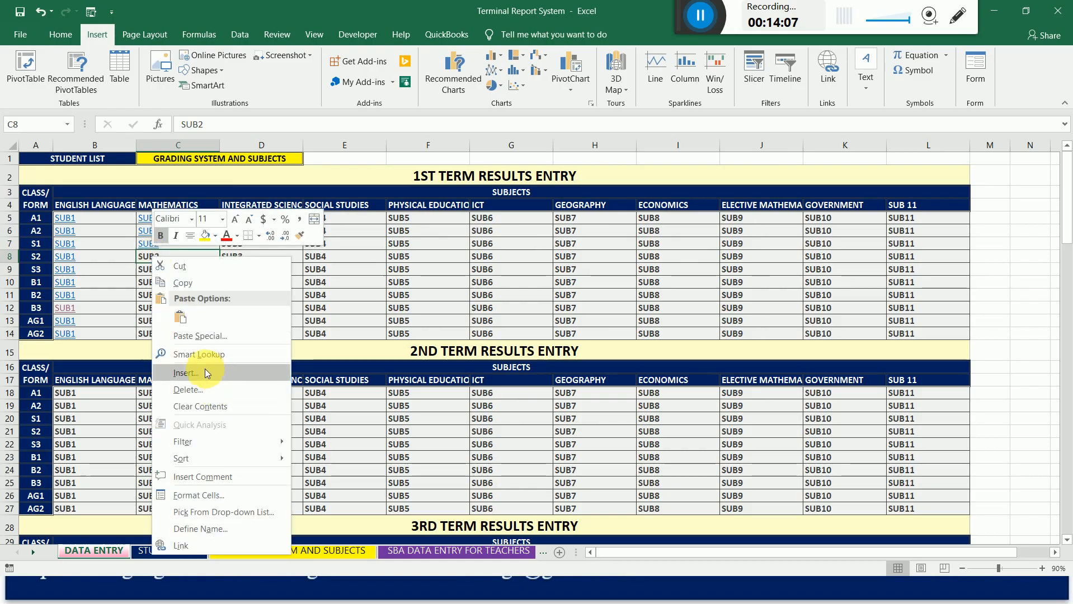
{"action": "left_click", "coordinate": [195, 546]}
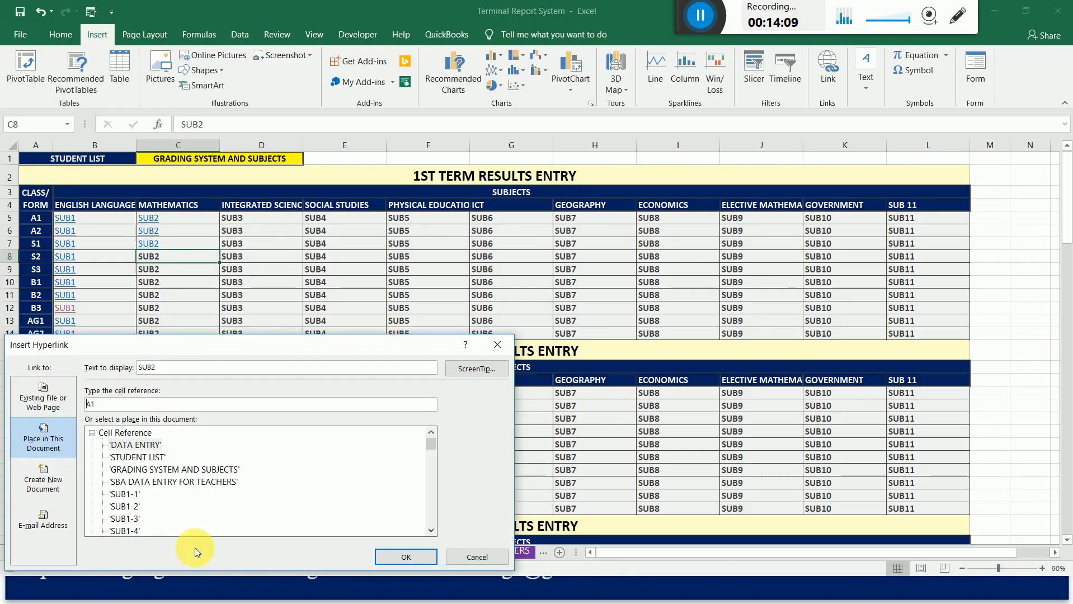
{"action": "left_click_drag", "start_coordinate": [213, 345], "coordinate": [400, 220]}
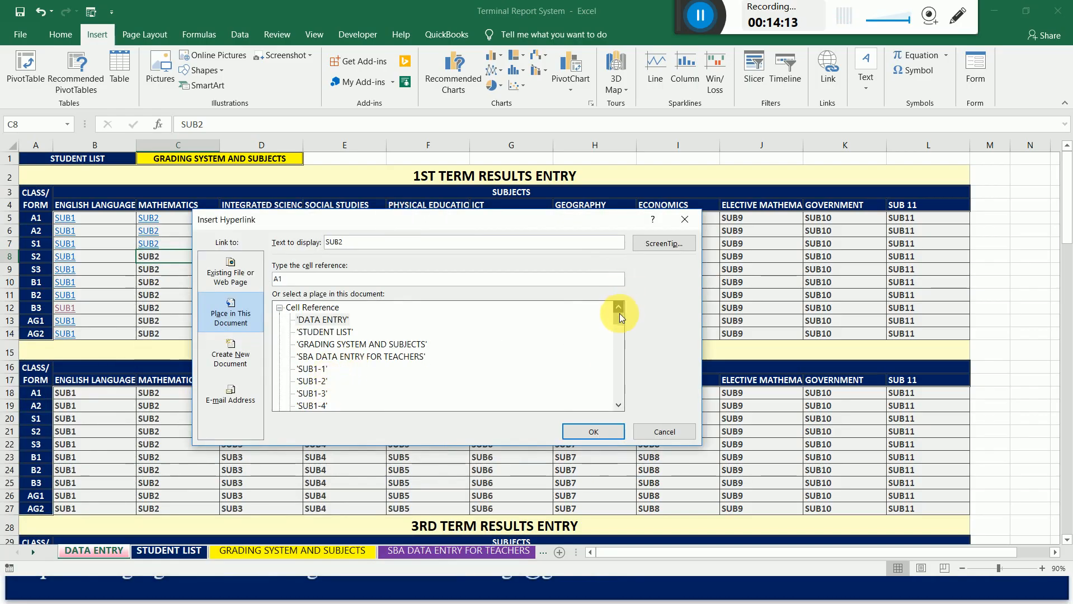
{"action": "left_click_drag", "start_coordinate": [619, 316], "coordinate": [619, 330]}
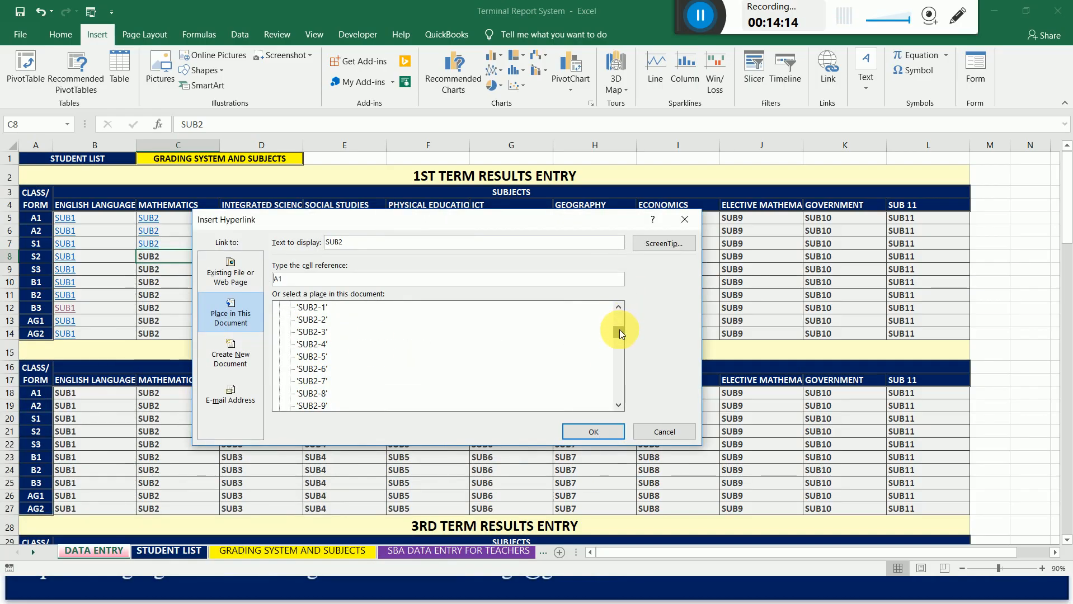
{"action": "left_click", "coordinate": [311, 307]}
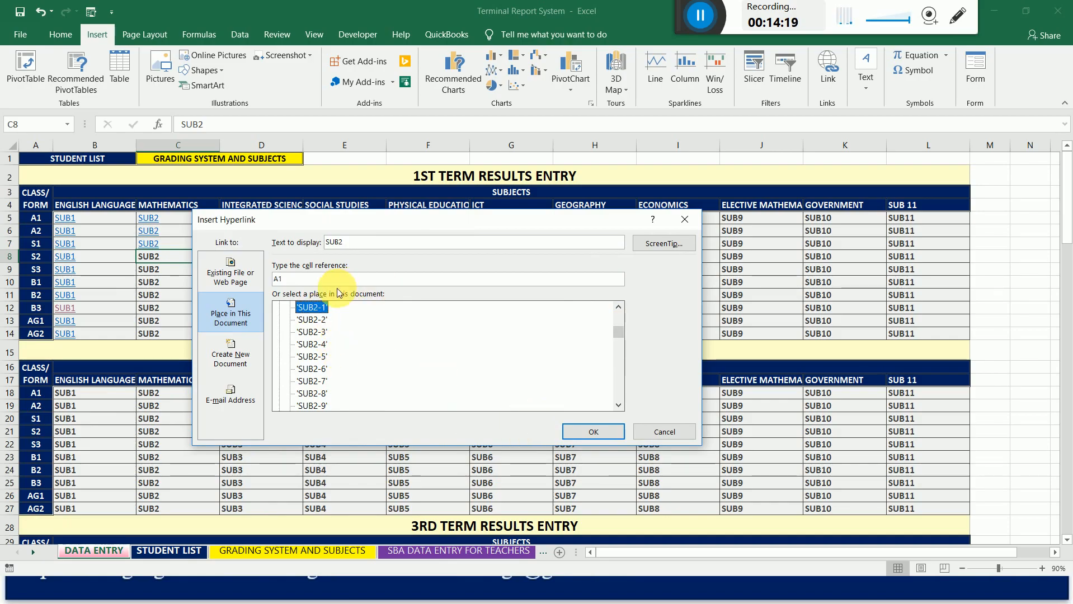
{"action": "left_click_drag", "start_coordinate": [289, 281], "coordinate": [263, 281]}
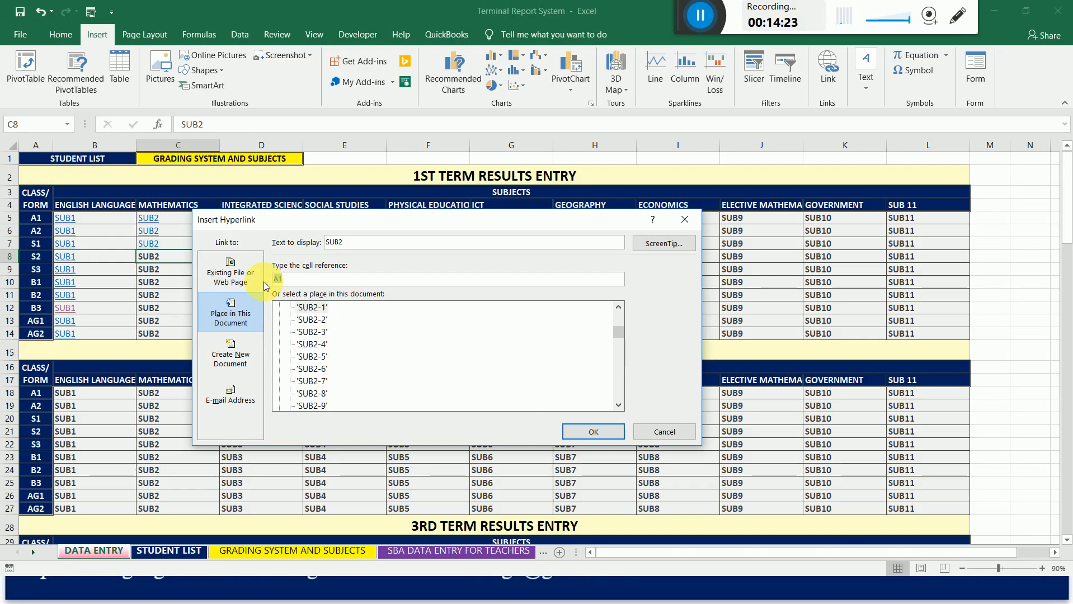
{"action": "type", "text": "B1"}
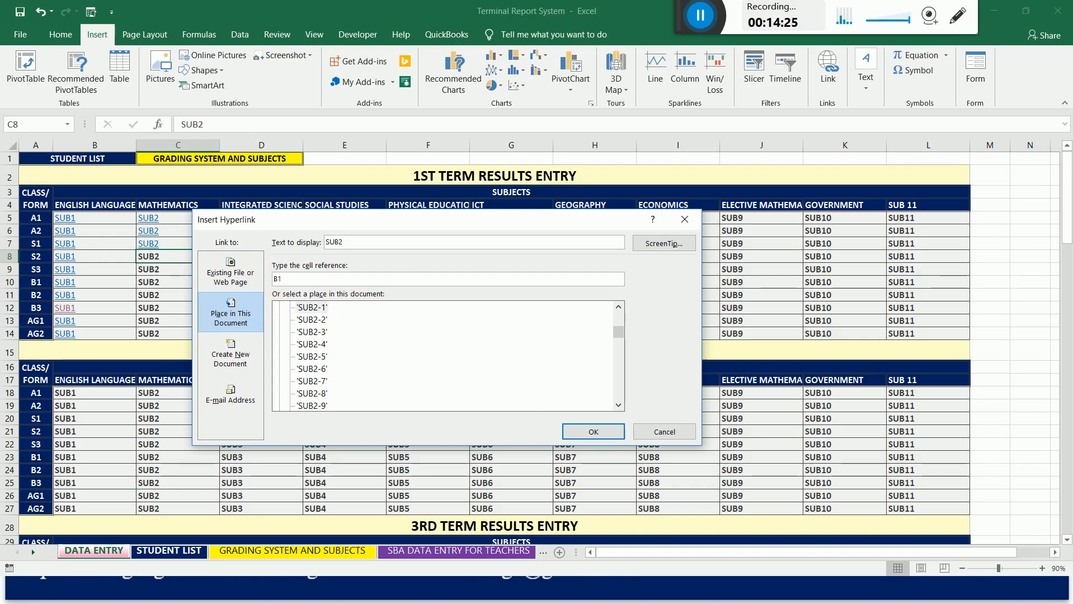
{"action": "type", "text": "56"}
{"action": "key", "text": "Return"}
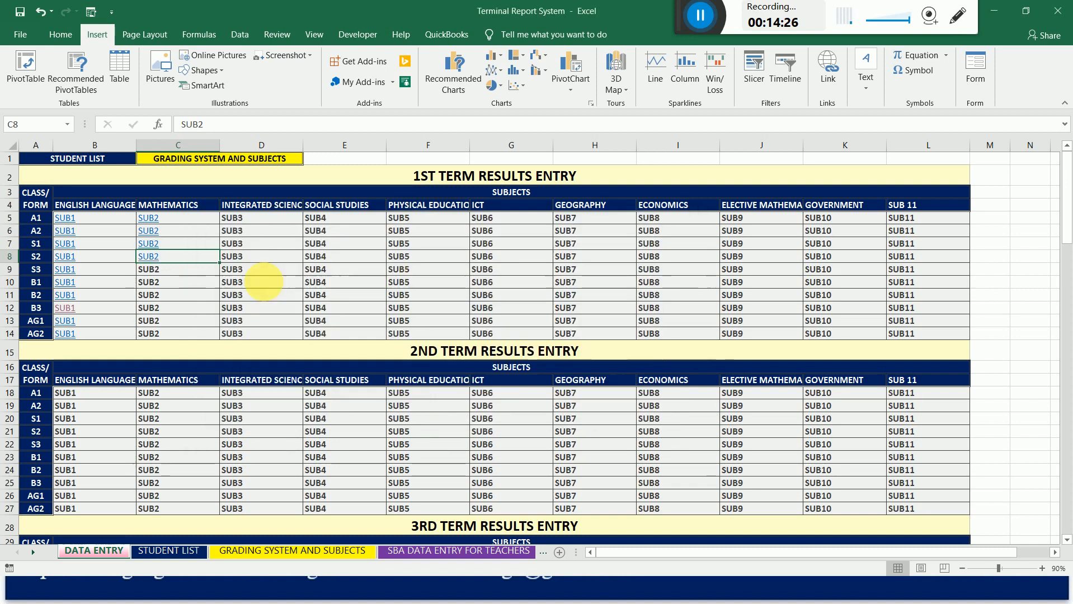
Hyperlink the 1st term Mathematics cell for class S3 (C9) to cell B207 of sheet SUB2-1.
{"action": "left_click", "coordinate": [145, 270]}
{"action": "right_click", "coordinate": [145, 271]}
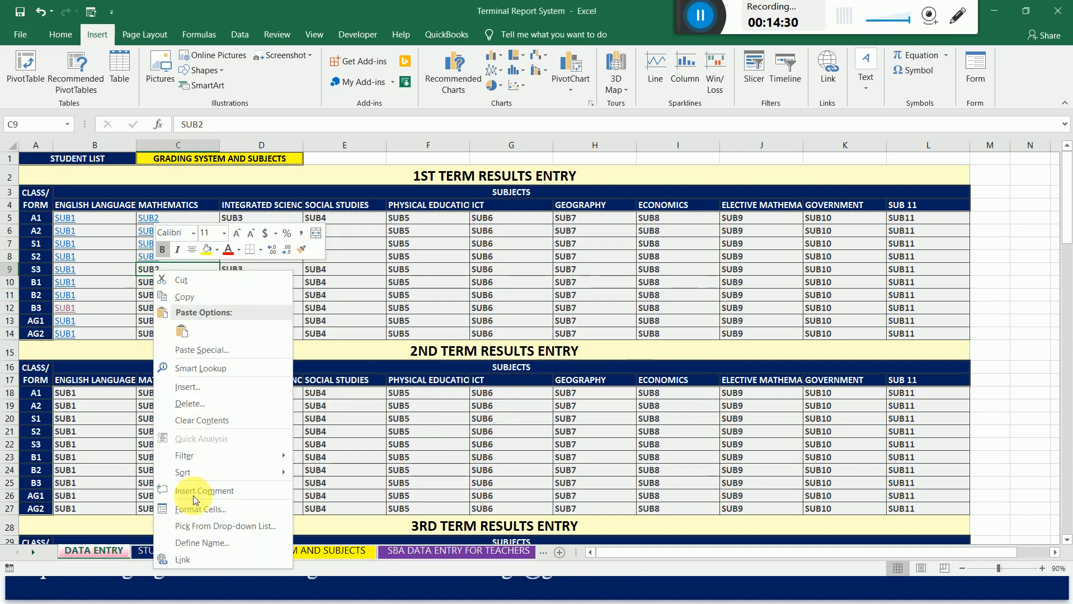
{"action": "left_click", "coordinate": [194, 561]}
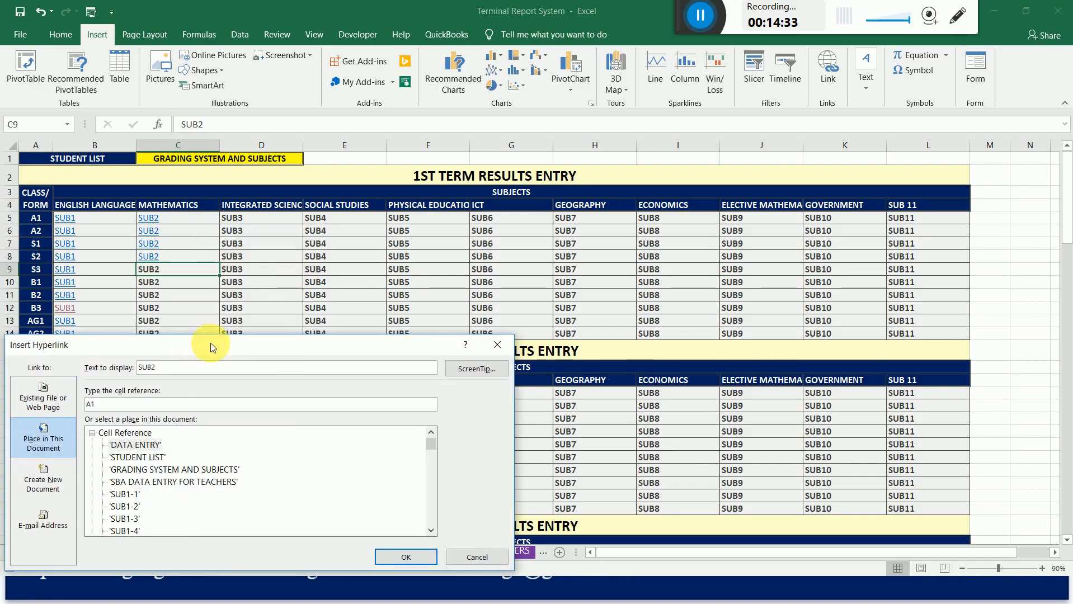
{"action": "left_click_drag", "start_coordinate": [212, 343], "coordinate": [447, 208]}
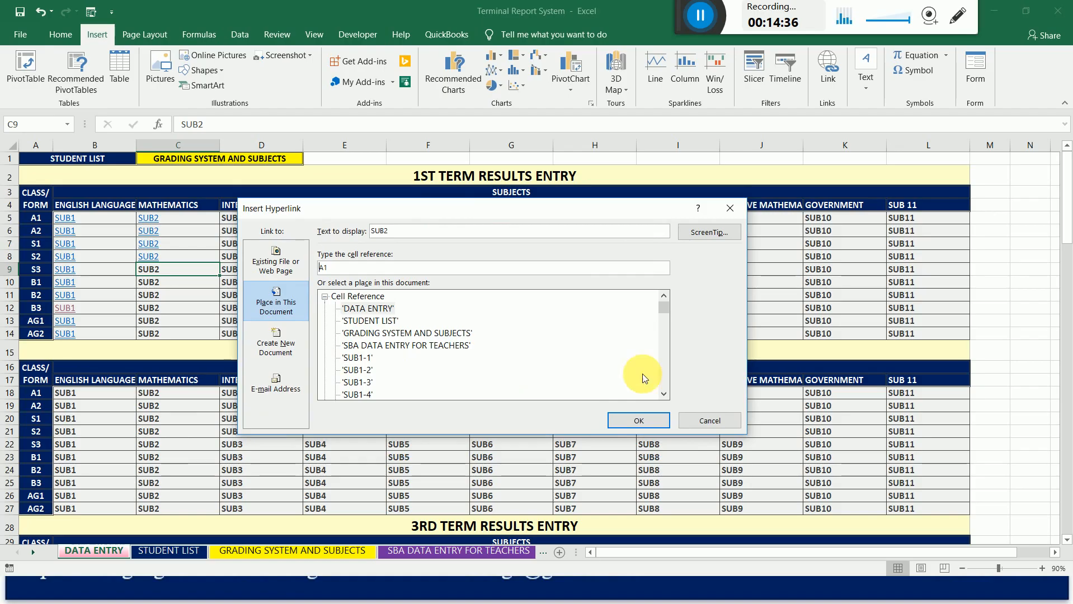
{"action": "left_click", "coordinate": [664, 395]}
{"action": "left_click", "coordinate": [664, 395]}
{"action": "left_click", "coordinate": [664, 394]}
{"action": "left_click", "coordinate": [664, 394]}
{"action": "left_click", "coordinate": [664, 393]}
{"action": "left_click", "coordinate": [665, 394]}
{"action": "left_click", "coordinate": [664, 393]}
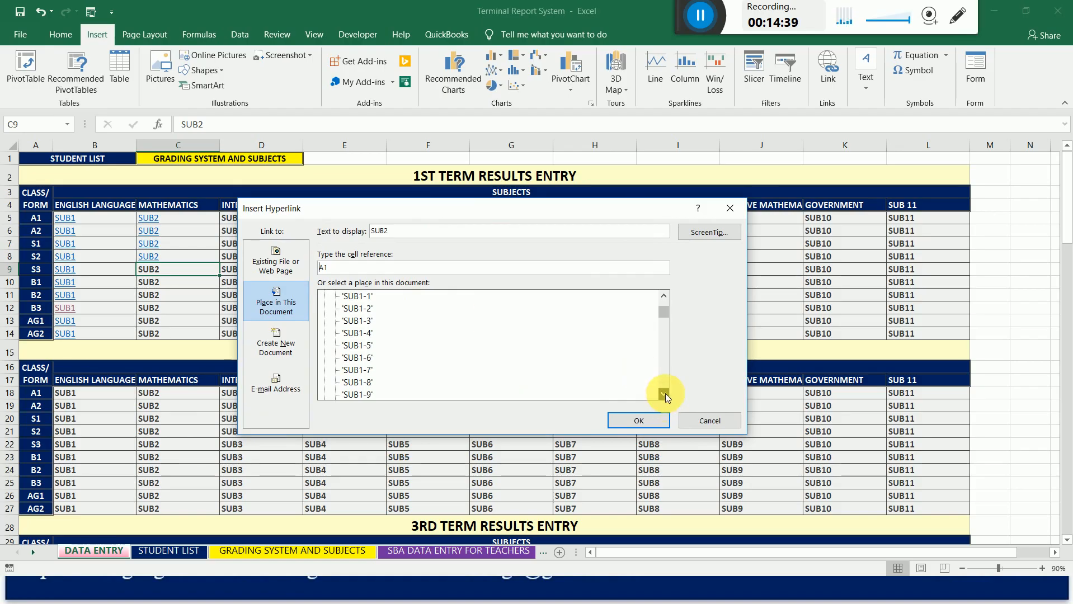
{"action": "left_click", "coordinate": [665, 393]}
{"action": "left_click", "coordinate": [664, 394]}
{"action": "left_click", "coordinate": [665, 394]}
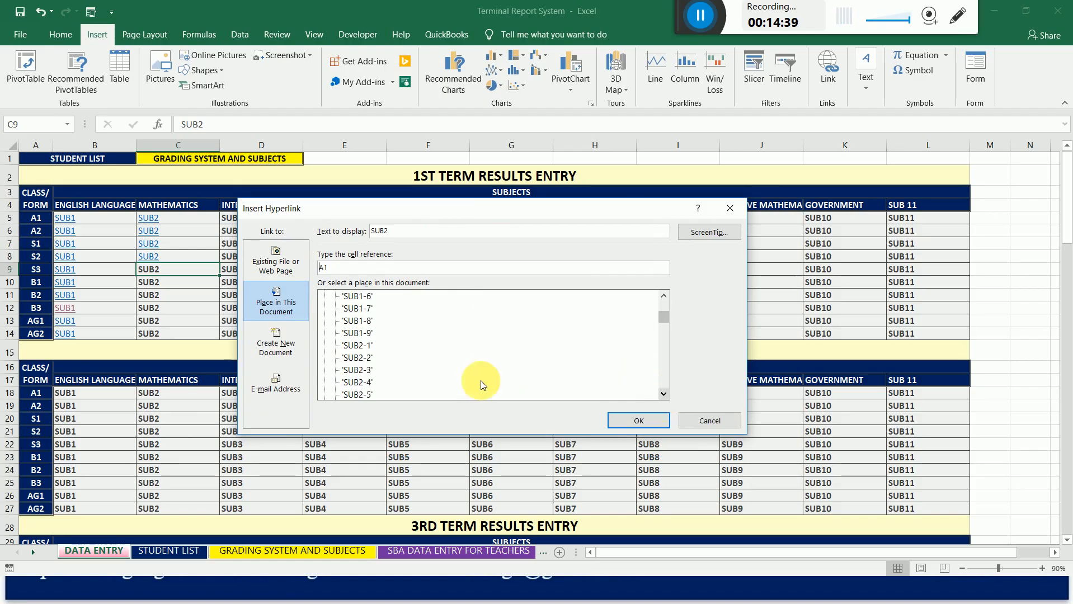
{"action": "left_click", "coordinate": [356, 345]}
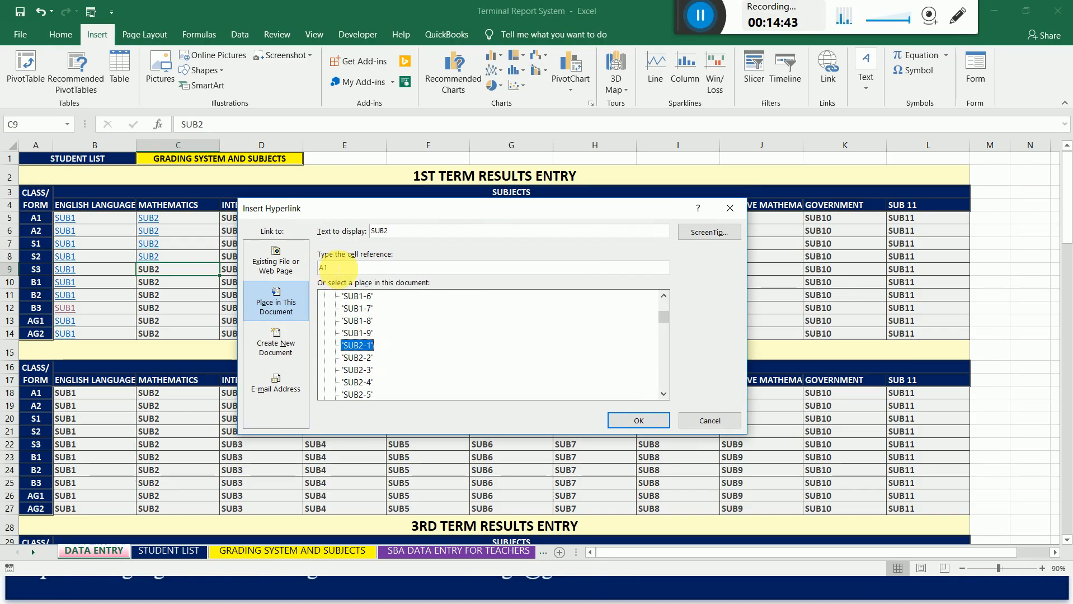
{"action": "left_click", "coordinate": [337, 265]}
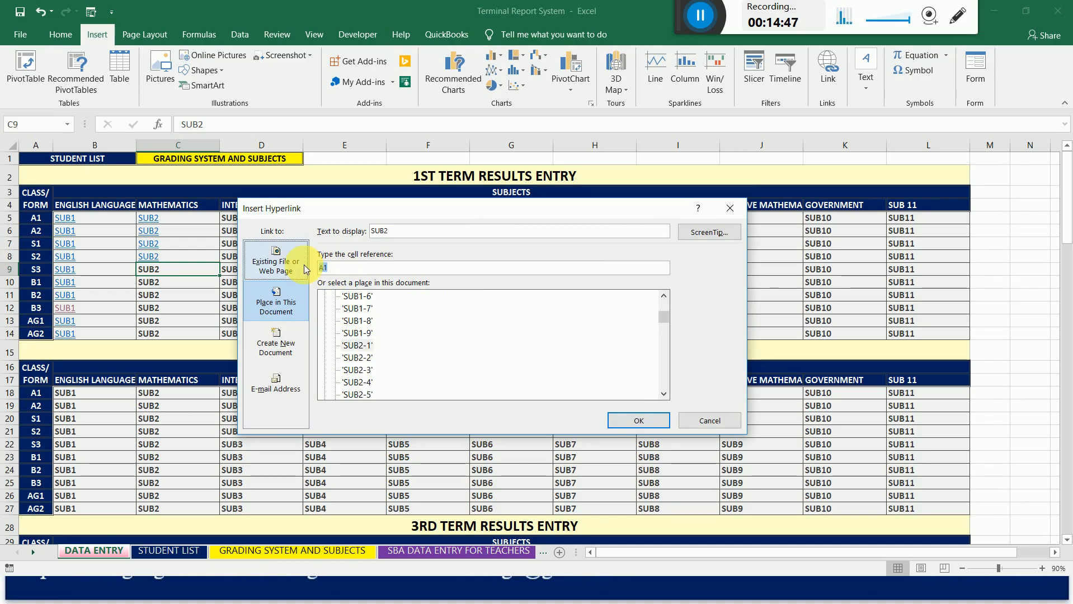
{"action": "type", "text": "B207"}
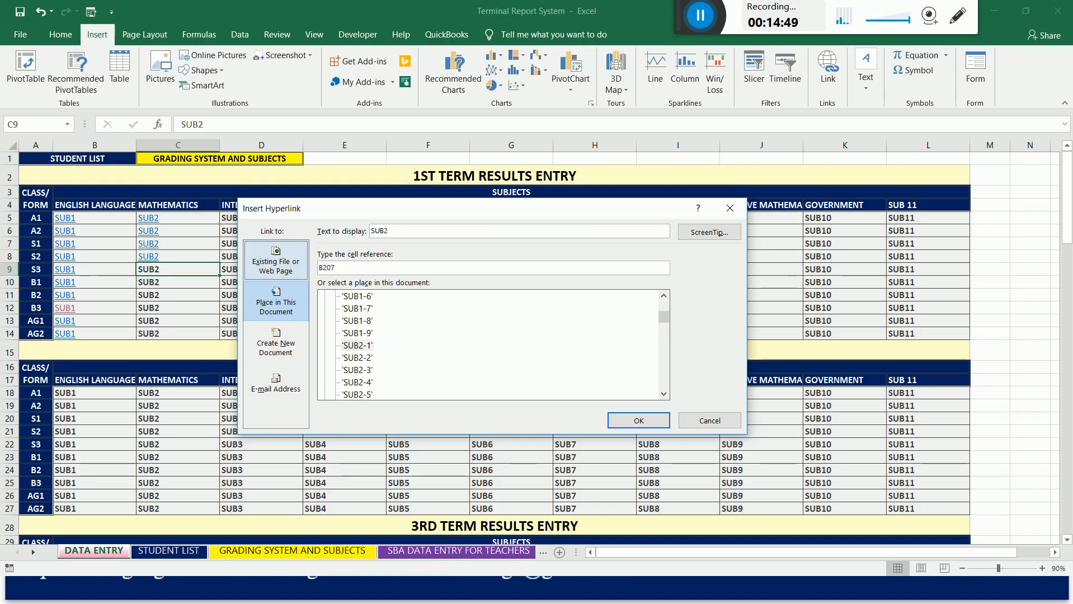
{"action": "left_click", "coordinate": [631, 422]}
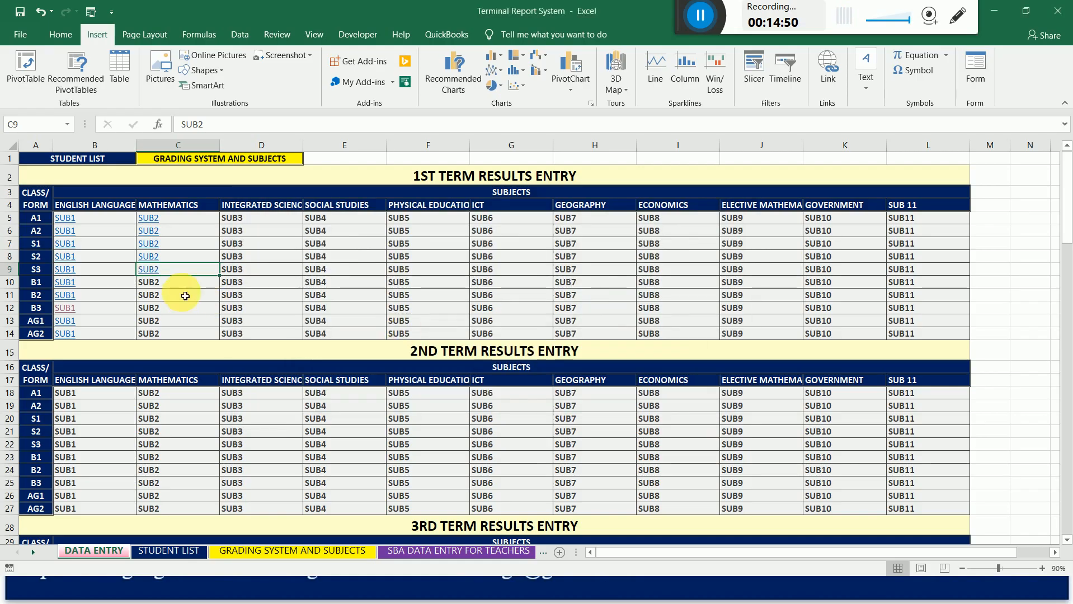
Hyperlink the 1st term Mathematics cell for class B1 (C10) to cell B258 of sheet SUB2-1.
{"action": "left_click", "coordinate": [155, 287]}
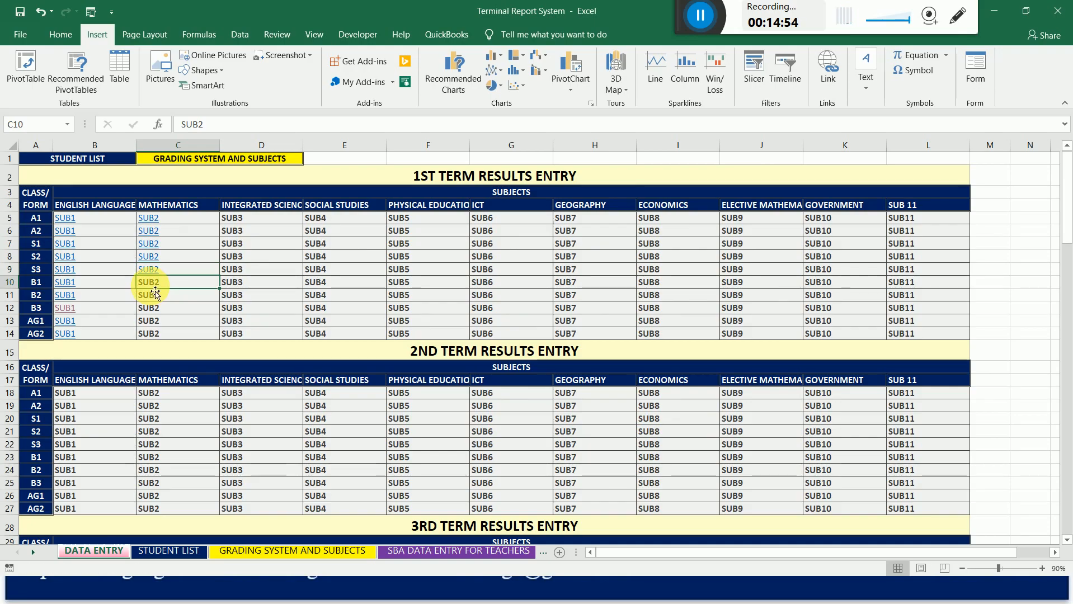
{"action": "right_click", "coordinate": [150, 282]}
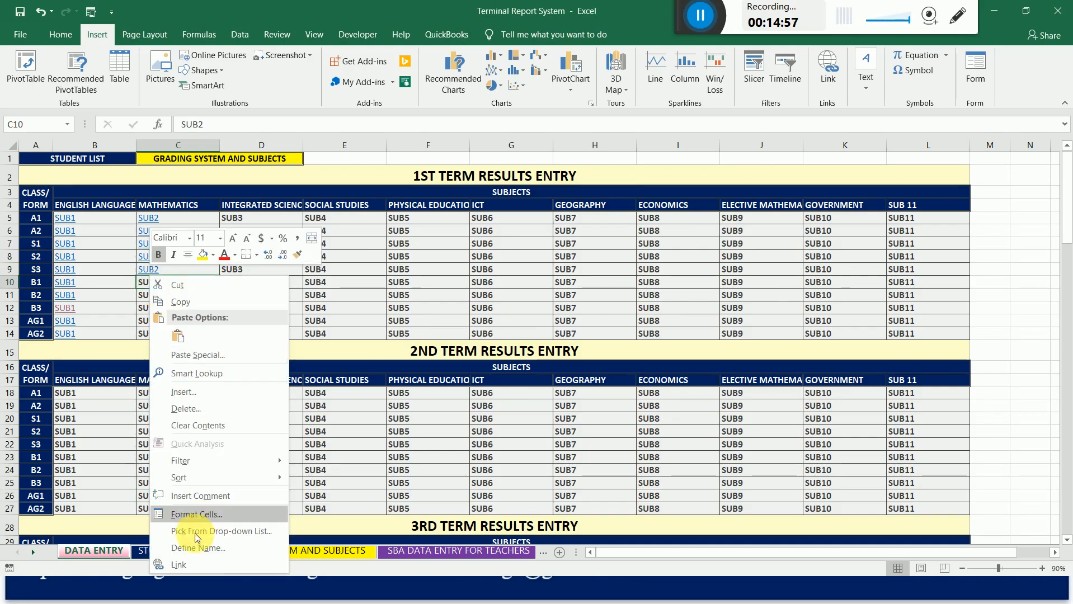
{"action": "left_click", "coordinate": [198, 566]}
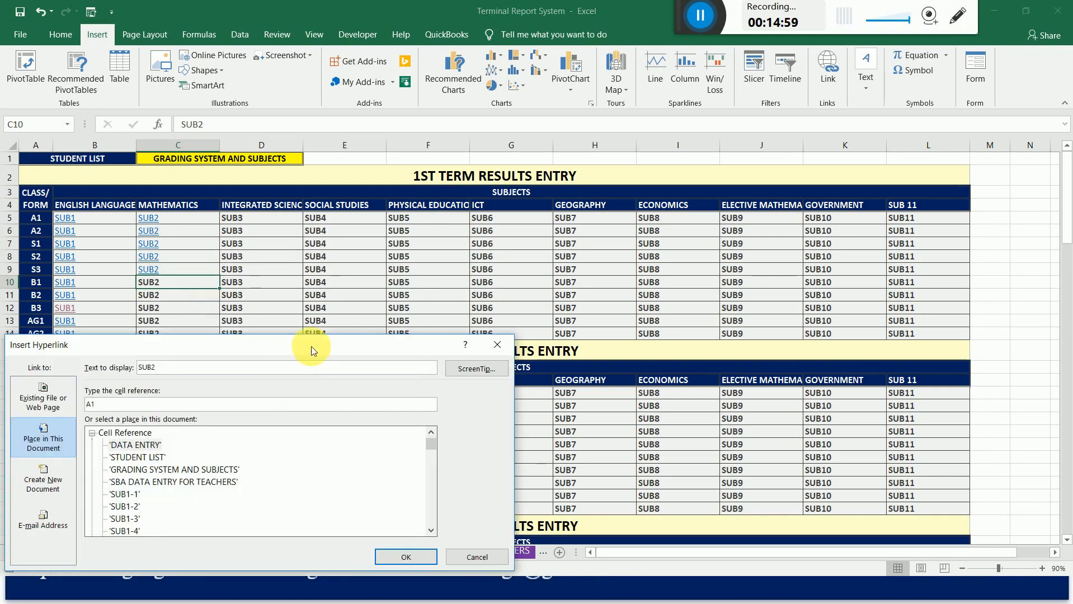
{"action": "left_click_drag", "start_coordinate": [312, 349], "coordinate": [559, 227]}
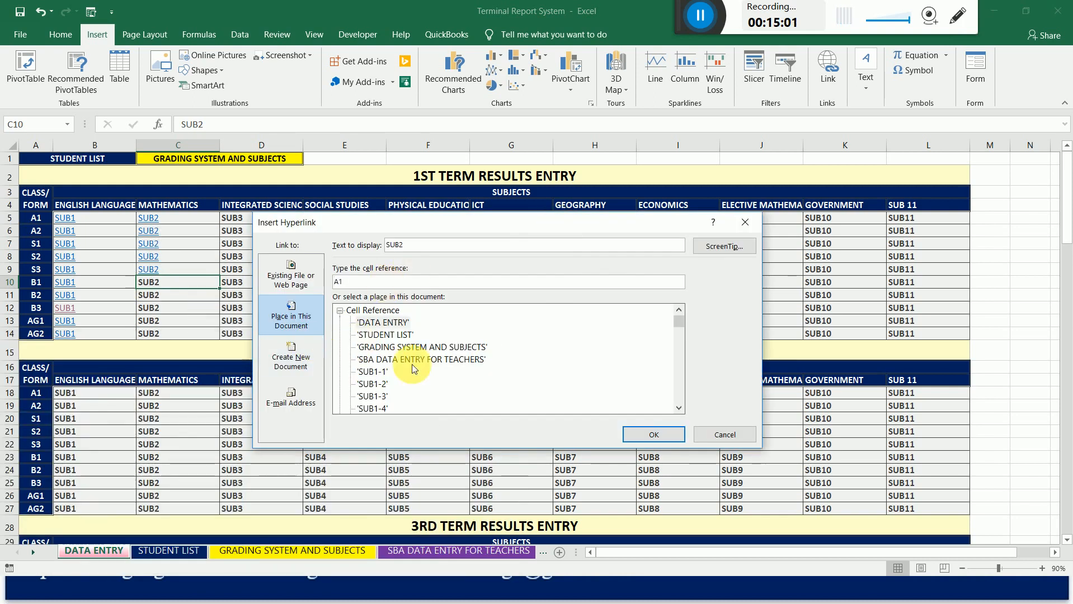
{"action": "left_click_drag", "start_coordinate": [682, 327], "coordinate": [682, 336]}
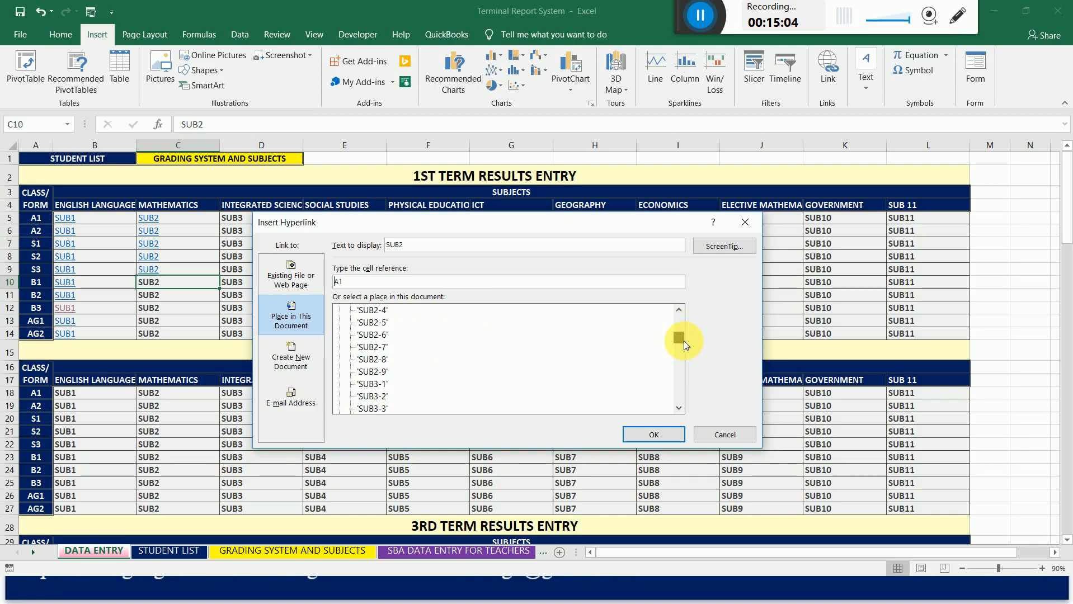
{"action": "left_click", "coordinate": [681, 310]}
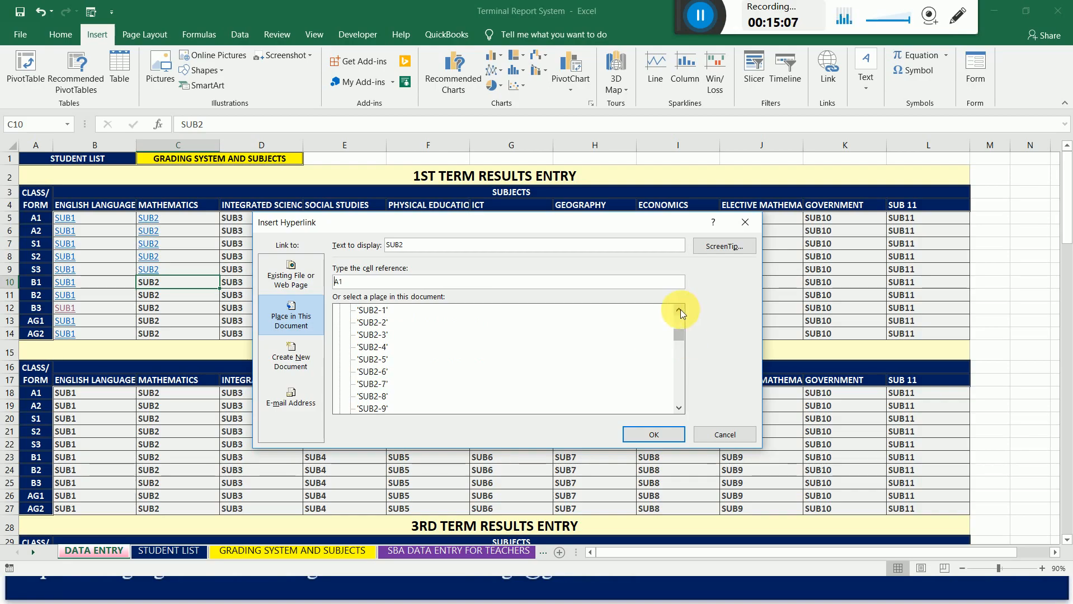
{"action": "left_click", "coordinate": [681, 309]}
{"action": "left_click", "coordinate": [370, 323]}
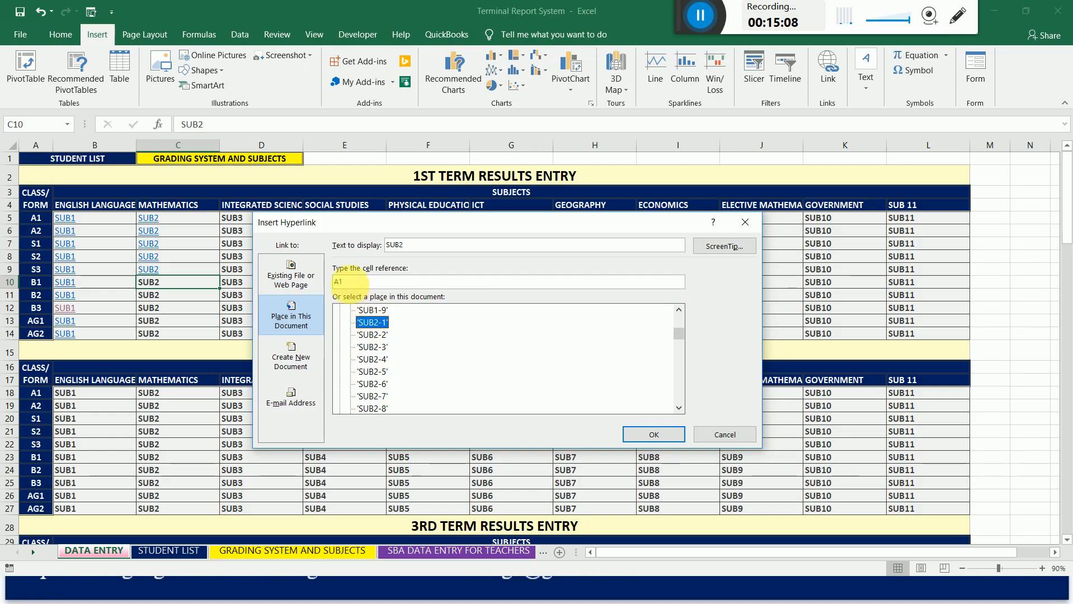
{"action": "left_click_drag", "start_coordinate": [365, 281], "coordinate": [324, 277]}
{"action": "type", "text": "B"}
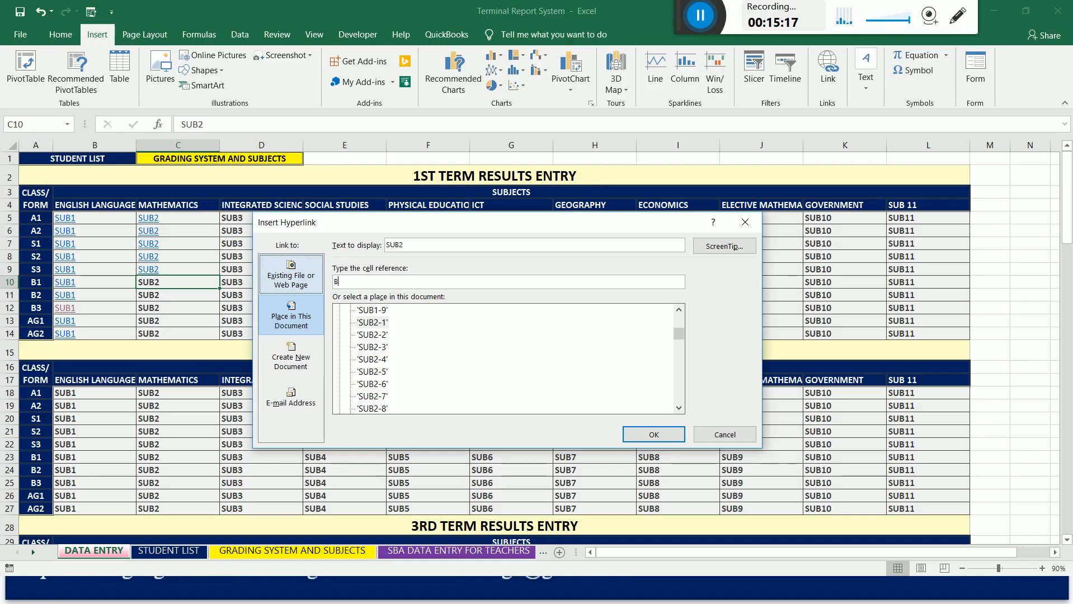
{"action": "type", "text": "258"}
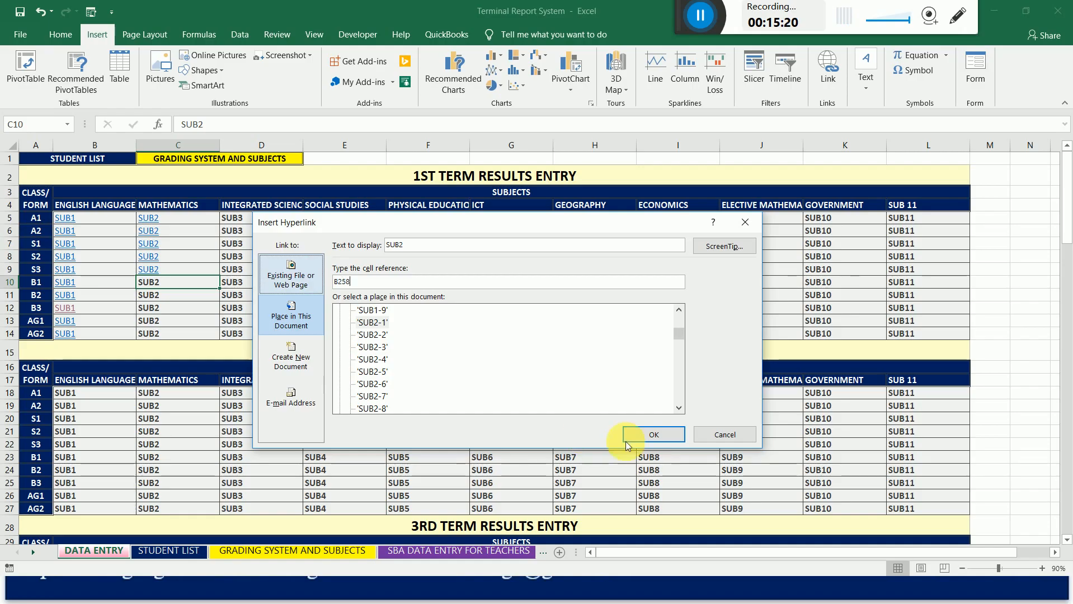
{"action": "left_click", "coordinate": [654, 434]}
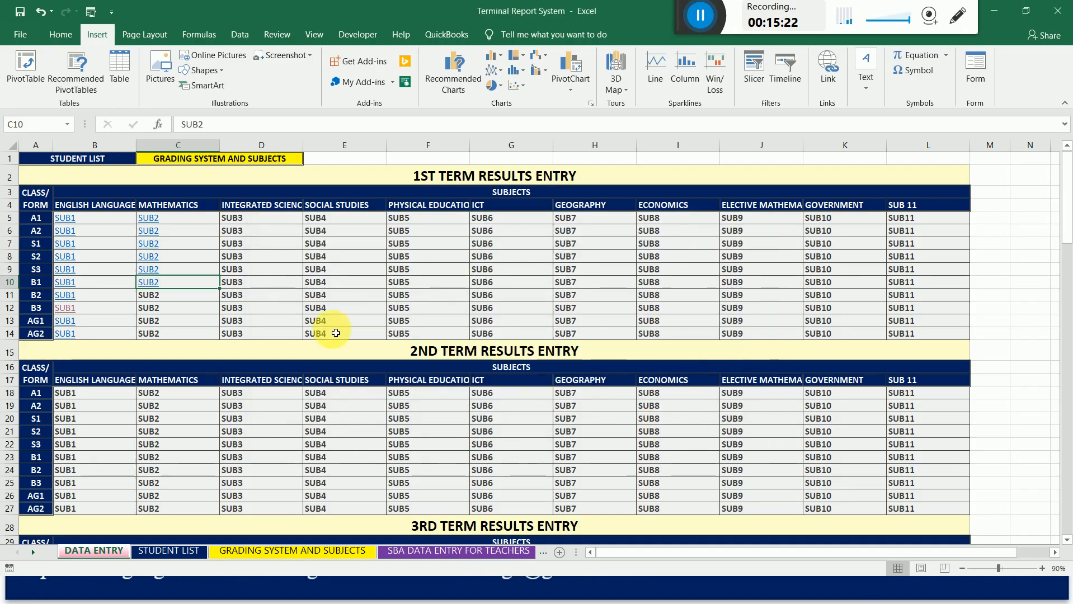
Hyperlink the 1st term Mathematics cell for class B2 (C11) to cell B309 of sheet SUB2-1.
{"action": "left_click", "coordinate": [156, 300]}
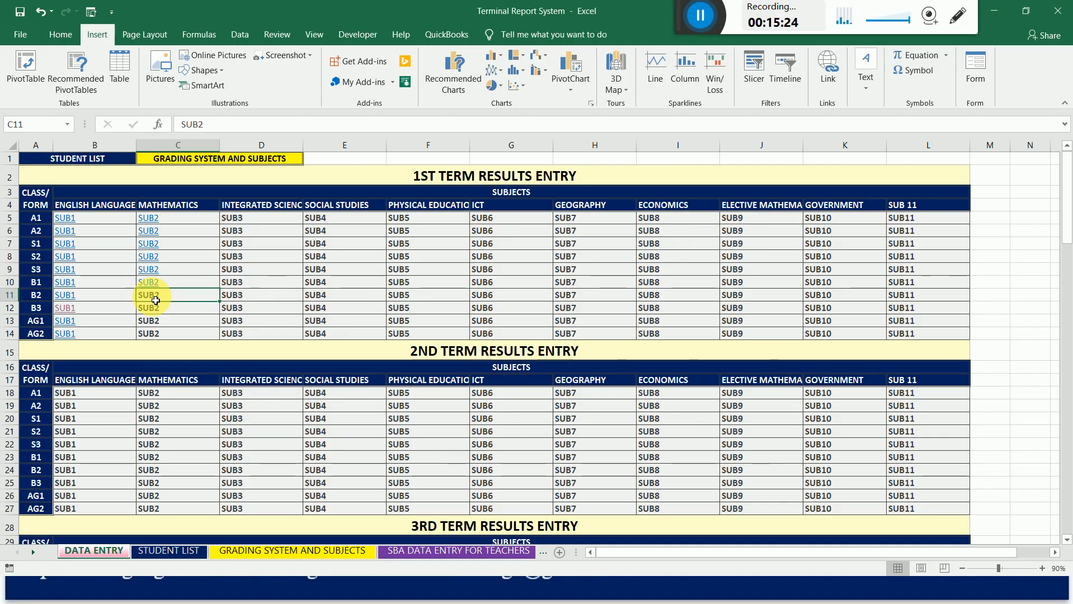
{"action": "right_click", "coordinate": [153, 298]}
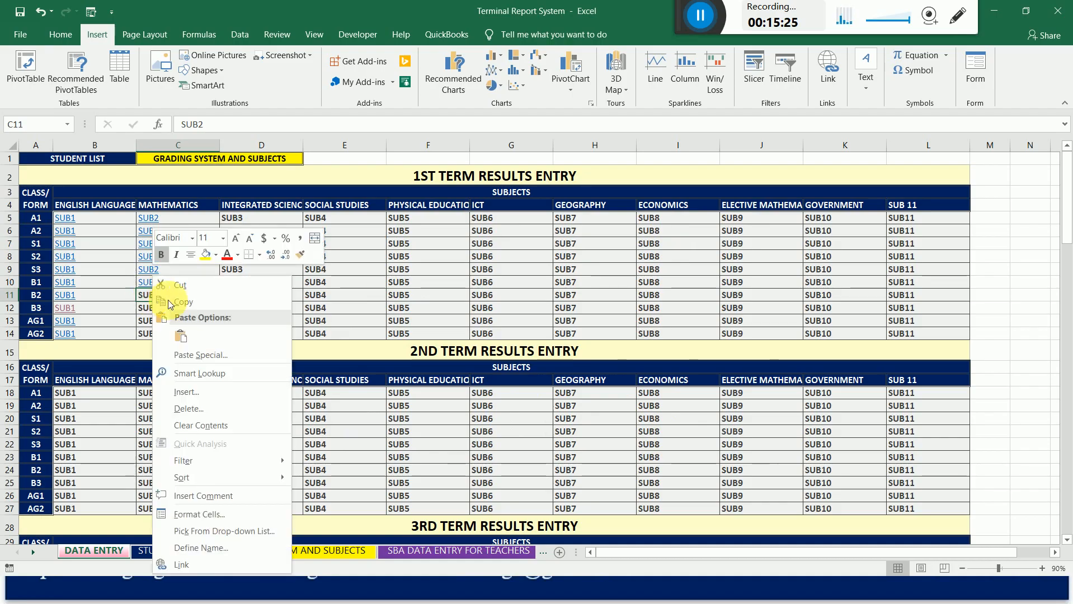
{"action": "left_click", "coordinate": [196, 564]}
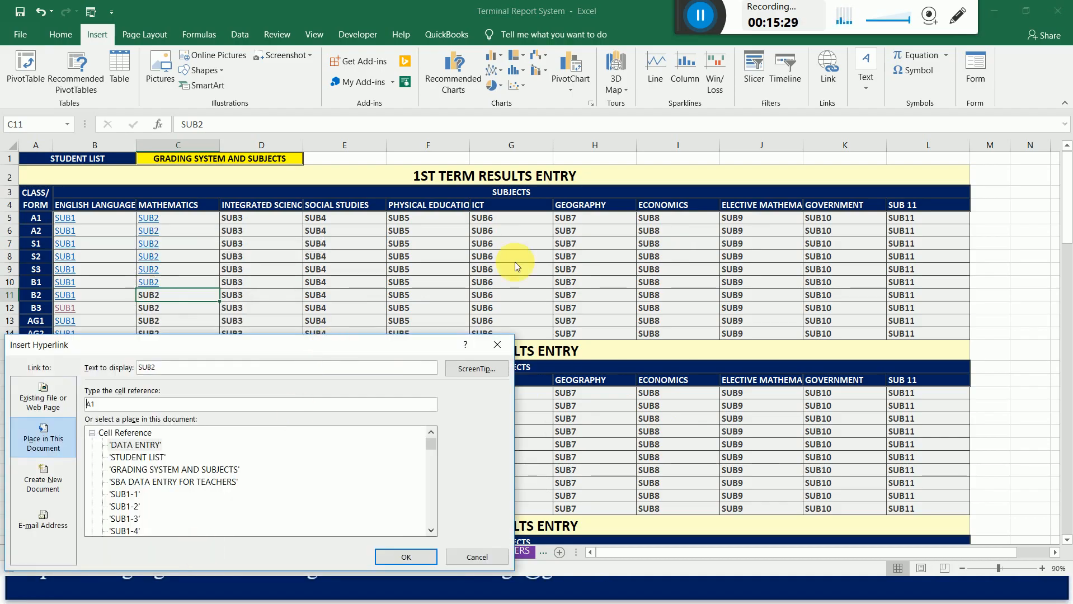
{"action": "left_click_drag", "start_coordinate": [329, 345], "coordinate": [615, 142]}
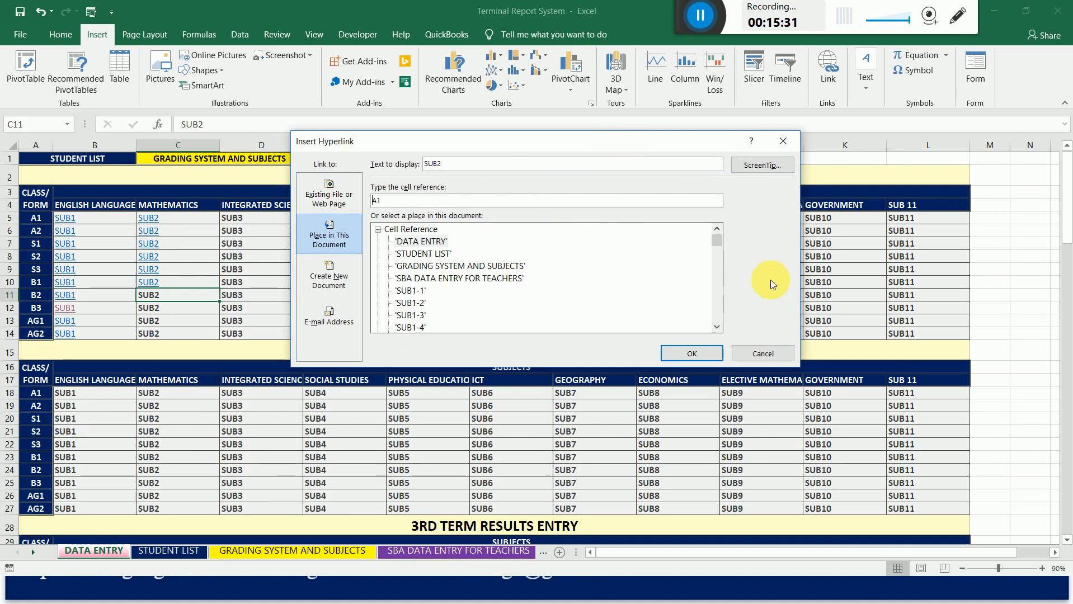
{"action": "left_click_drag", "start_coordinate": [718, 240], "coordinate": [718, 249]}
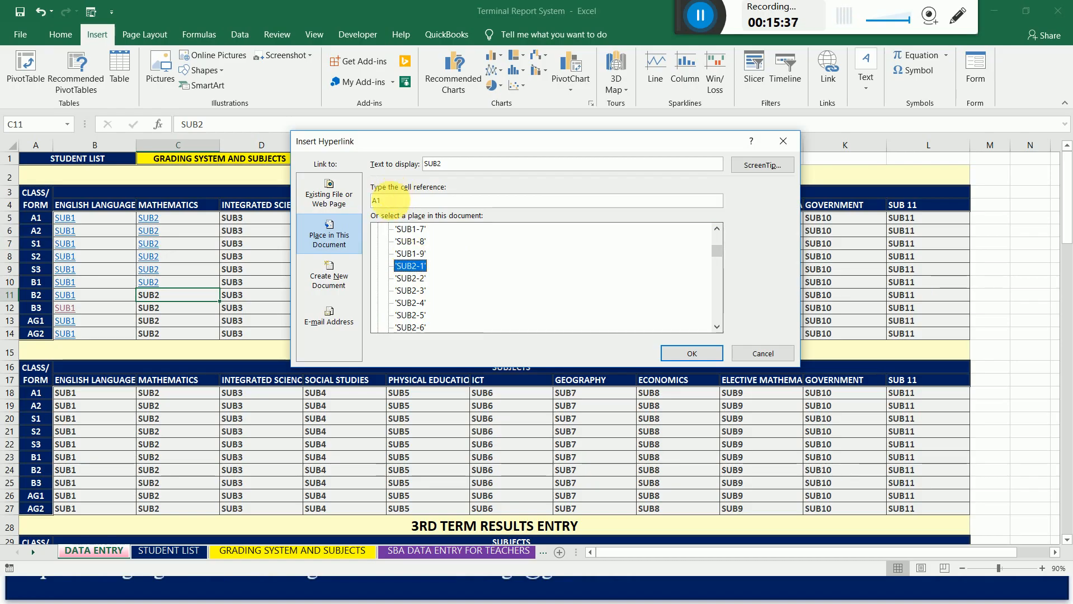
{"action": "left_click_drag", "start_coordinate": [387, 201], "coordinate": [355, 202]}
{"action": "type", "text": "B"}
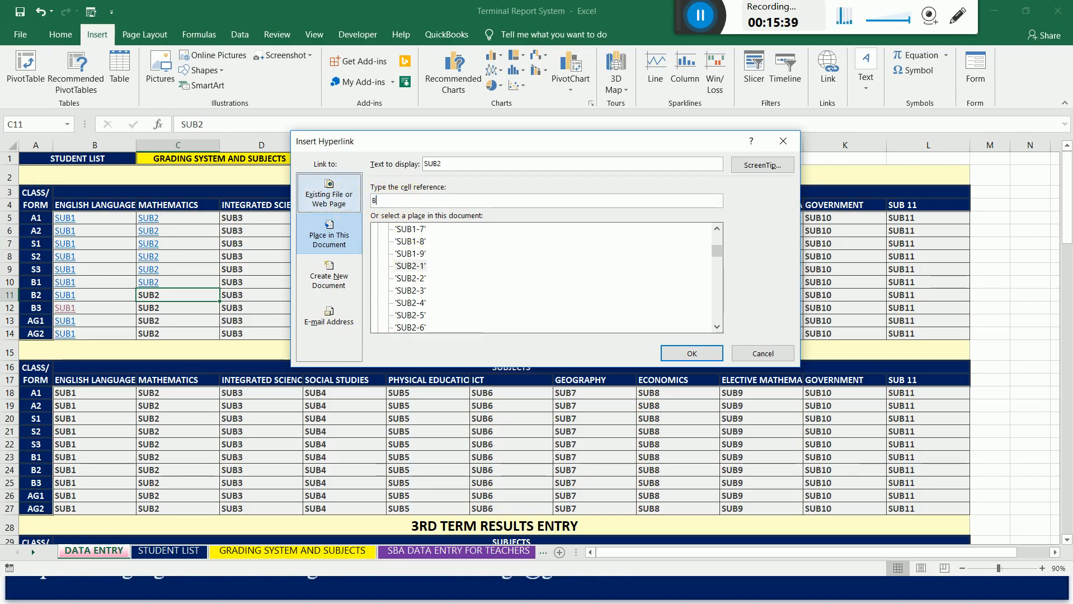
{"action": "type", "text": "309"}
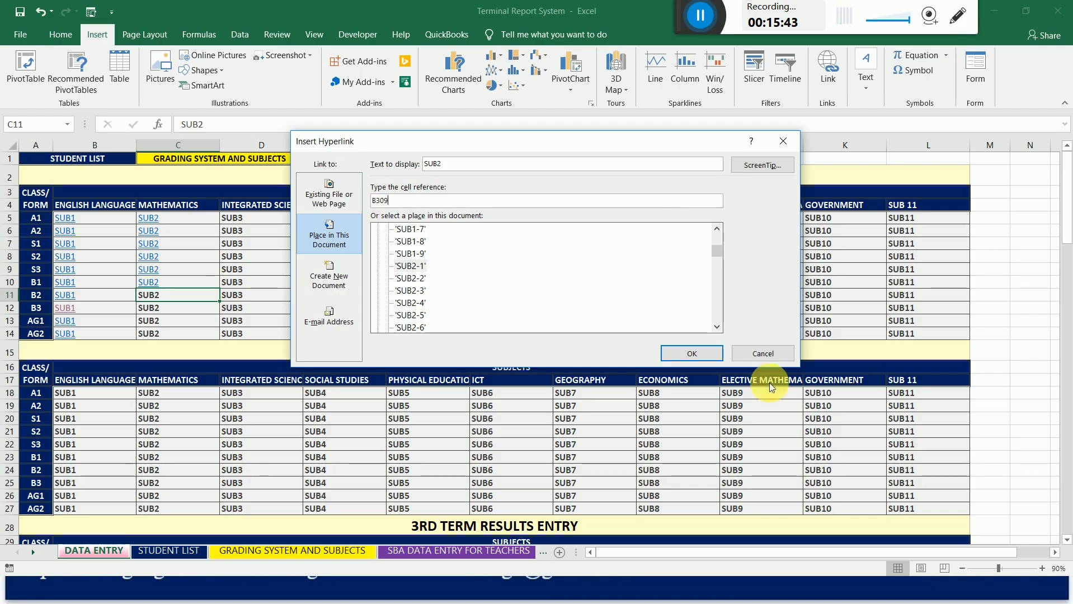
{"action": "left_click", "coordinate": [698, 356]}
Hyperlink the 1st term Mathematics cell for class B3 (C12) to cell B359 of sheet SUB2-1.
{"action": "left_click", "coordinate": [148, 309]}
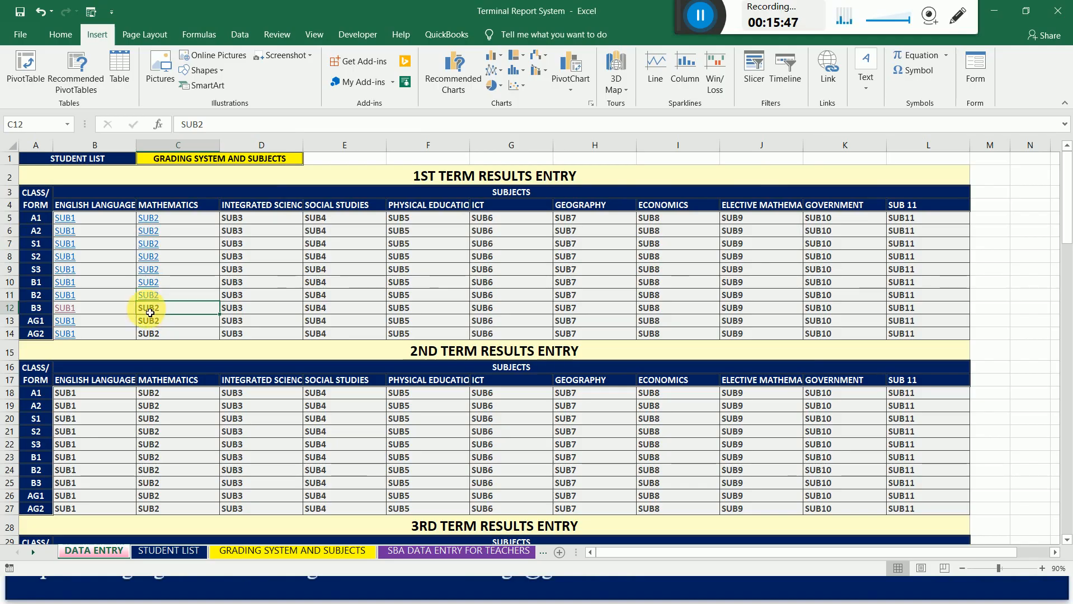
{"action": "right_click", "coordinate": [146, 309]}
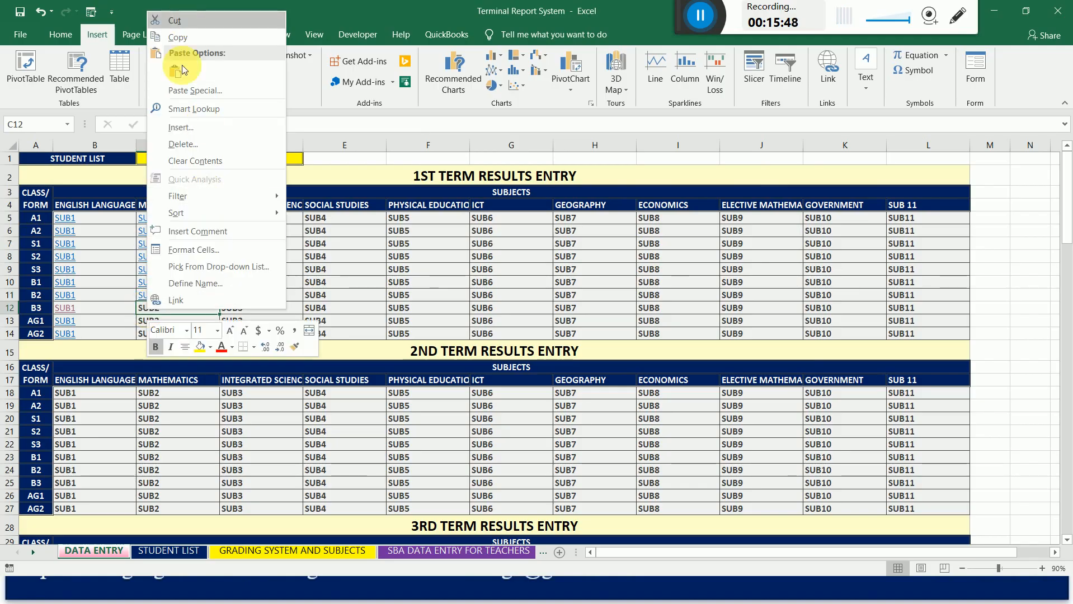
{"action": "left_click", "coordinate": [222, 303]}
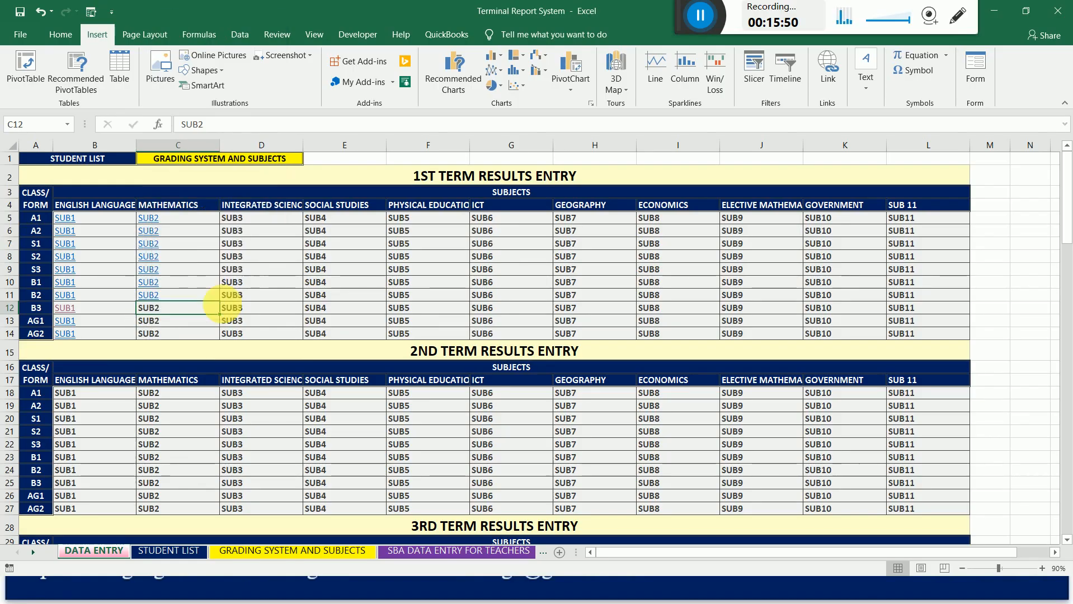
{"action": "left_click_drag", "start_coordinate": [326, 187], "coordinate": [499, 128]}
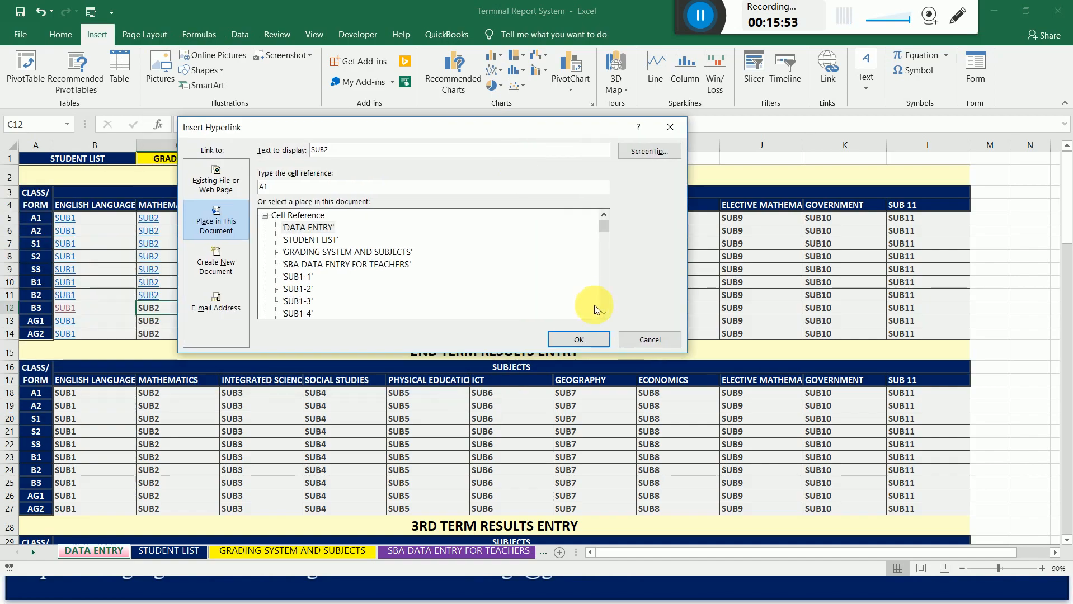
{"action": "left_click", "coordinate": [606, 312]}
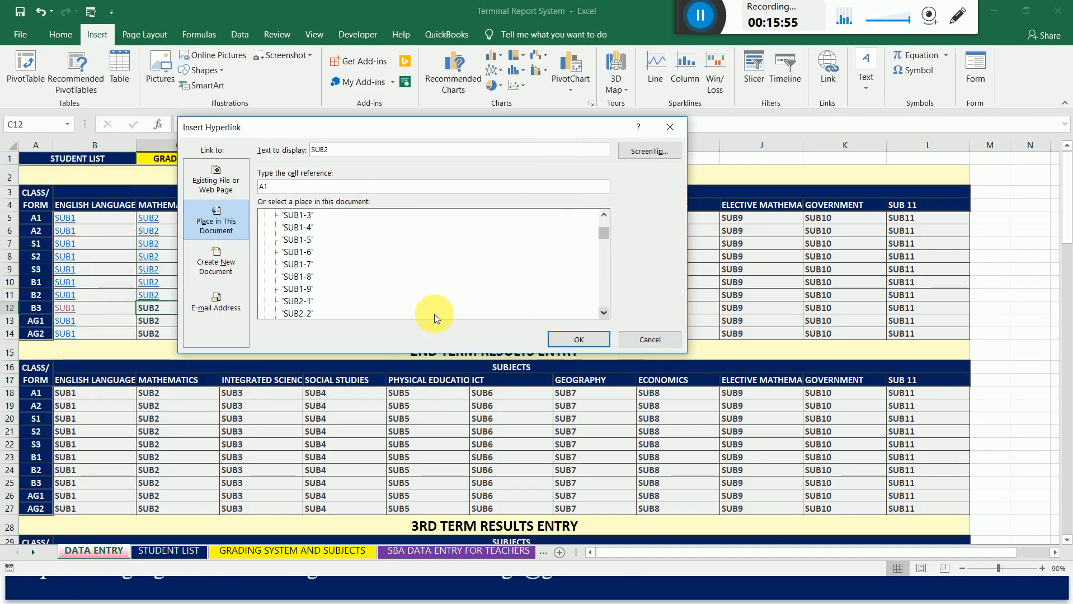
{"action": "left_click", "coordinate": [302, 303]}
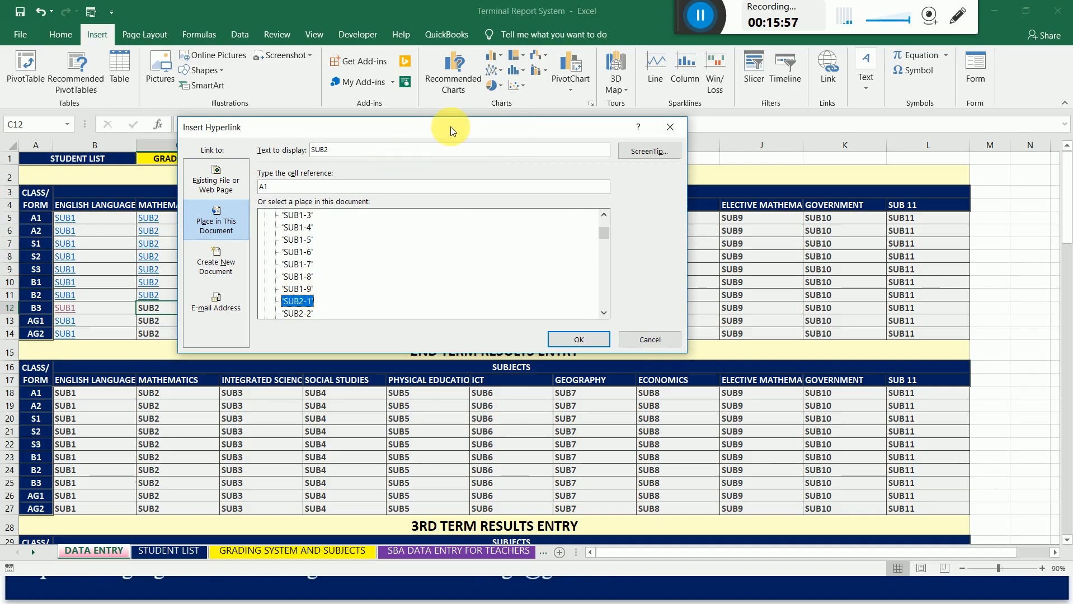
{"action": "left_click_drag", "start_coordinate": [450, 126], "coordinate": [457, 242]}
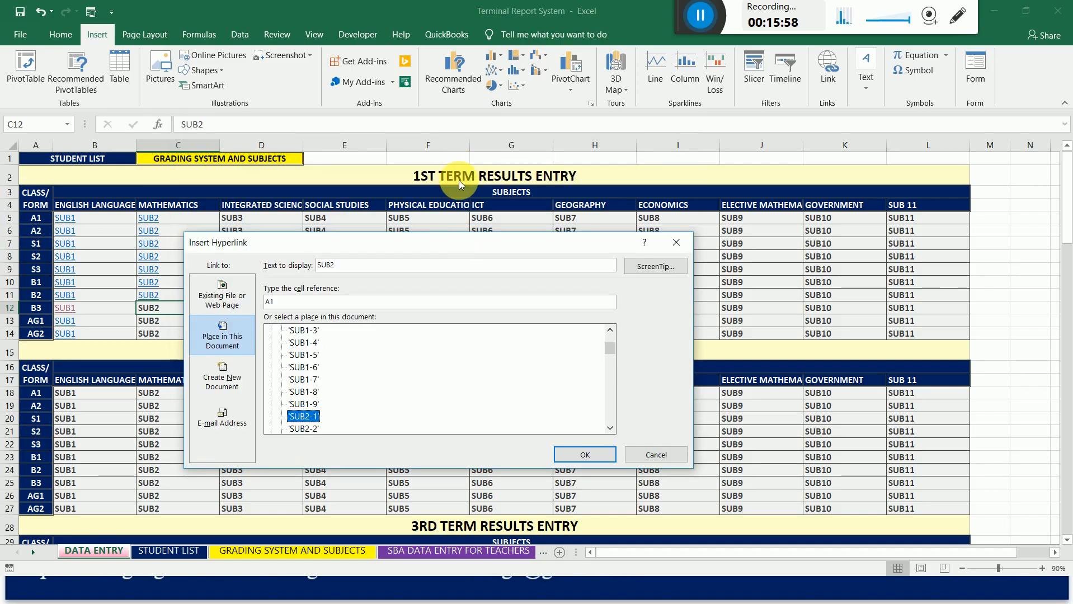
{"action": "left_click_drag", "start_coordinate": [535, 246], "coordinate": [653, 178]}
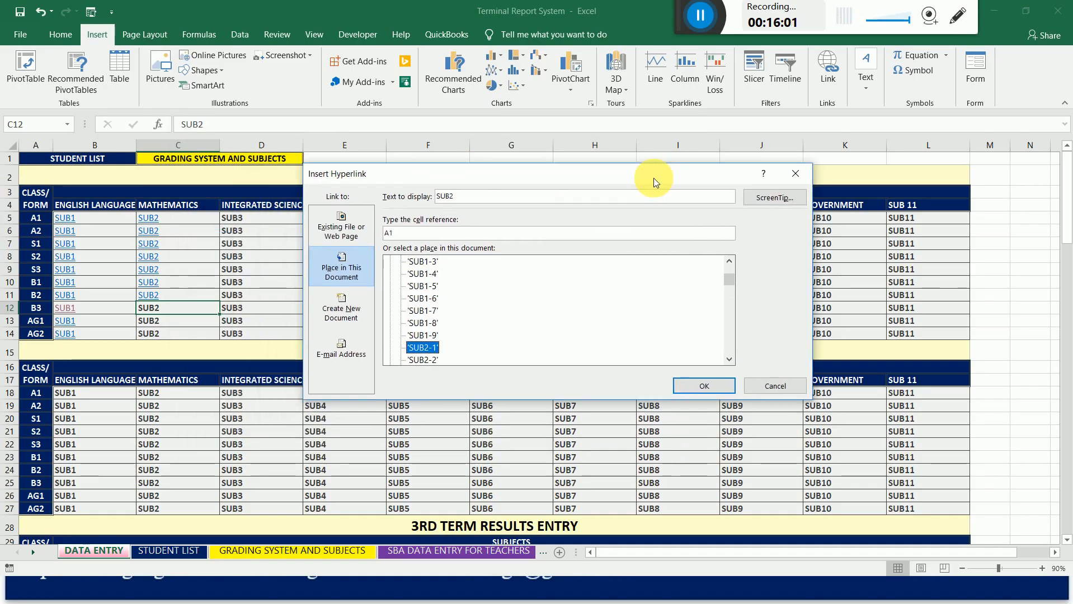
{"action": "left_click", "coordinate": [414, 234]}
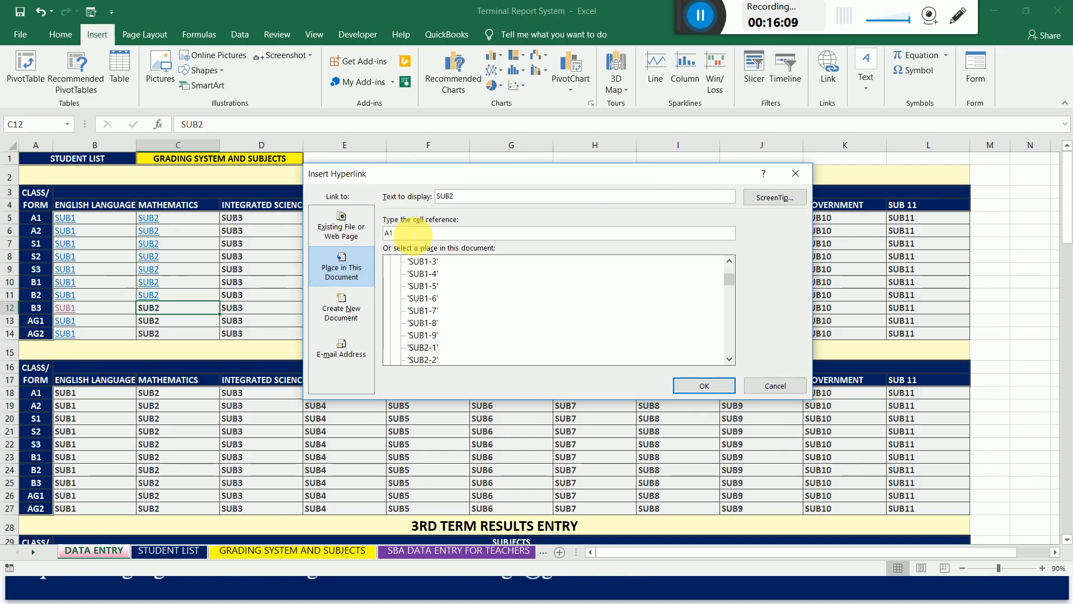
{"action": "left_click", "coordinate": [420, 348]}
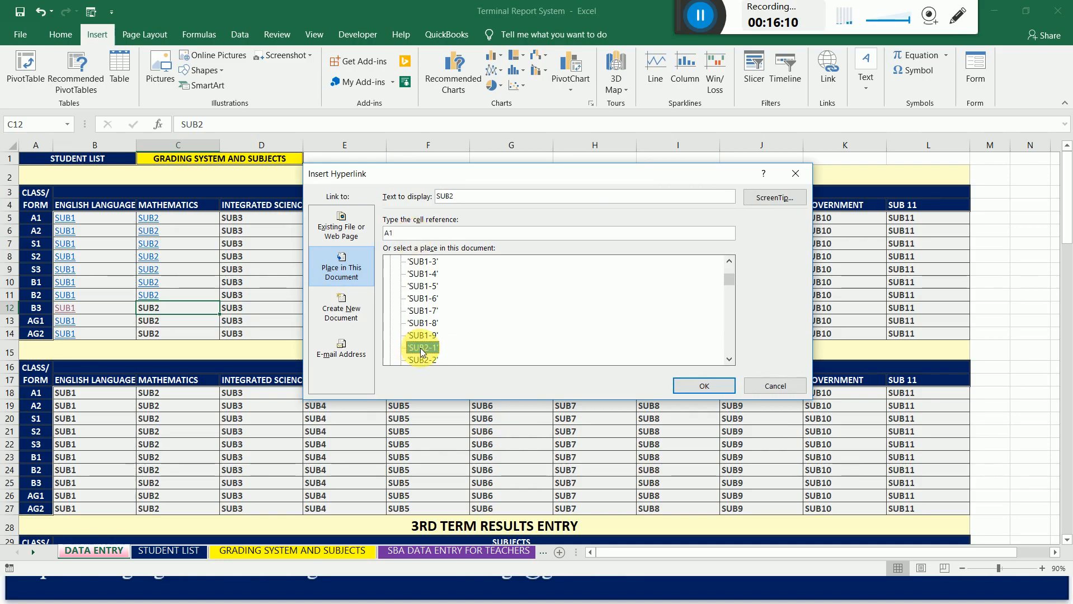
{"action": "double_click", "coordinate": [414, 234]}
{"action": "type", "text": "B35"}
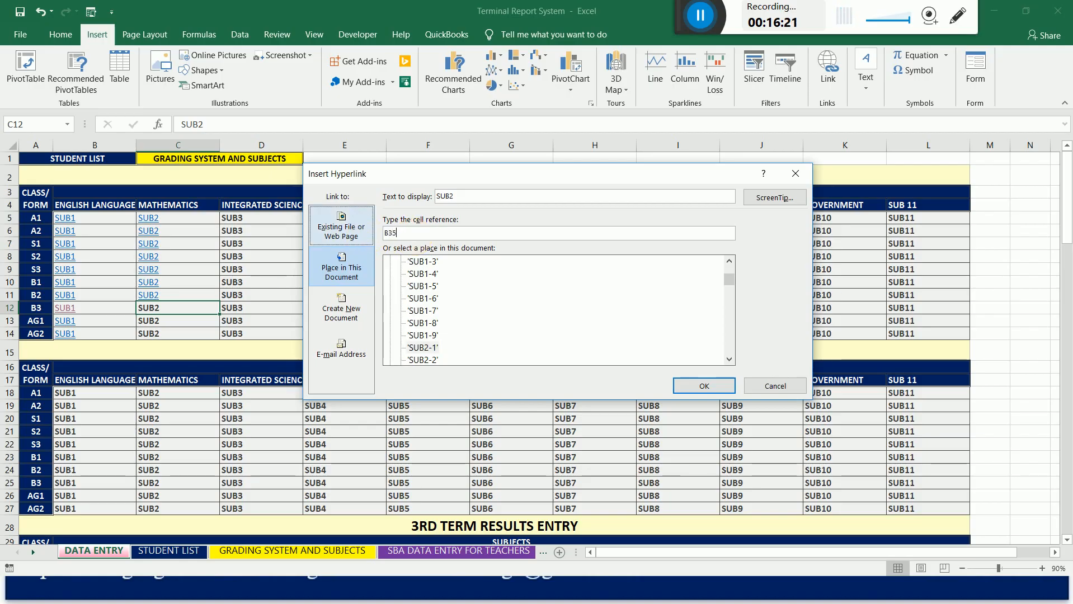
{"action": "type", "text": "9"}
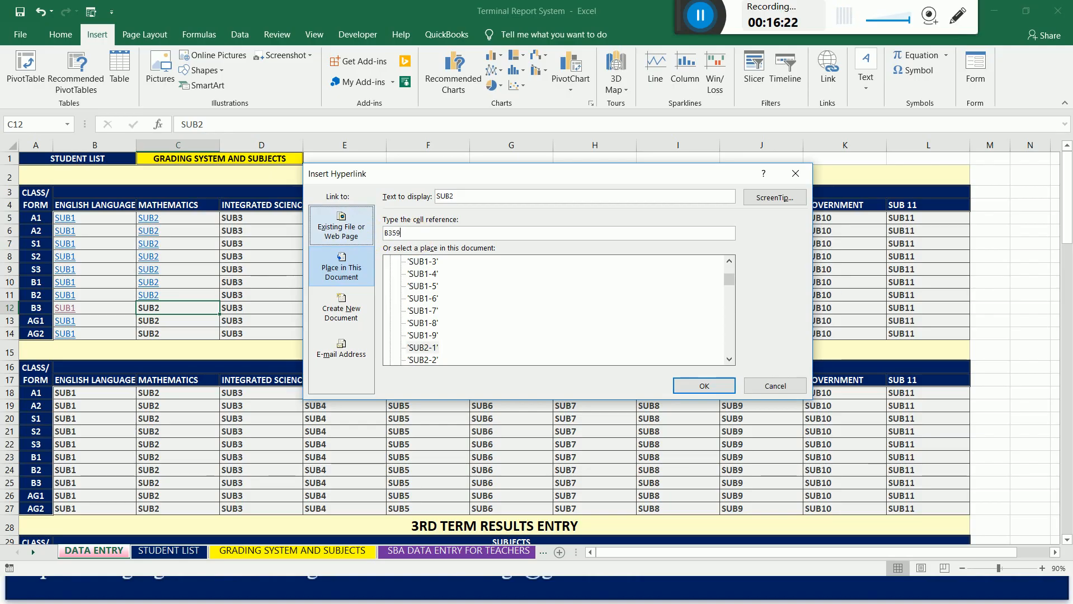
{"action": "left_click", "coordinate": [689, 387]}
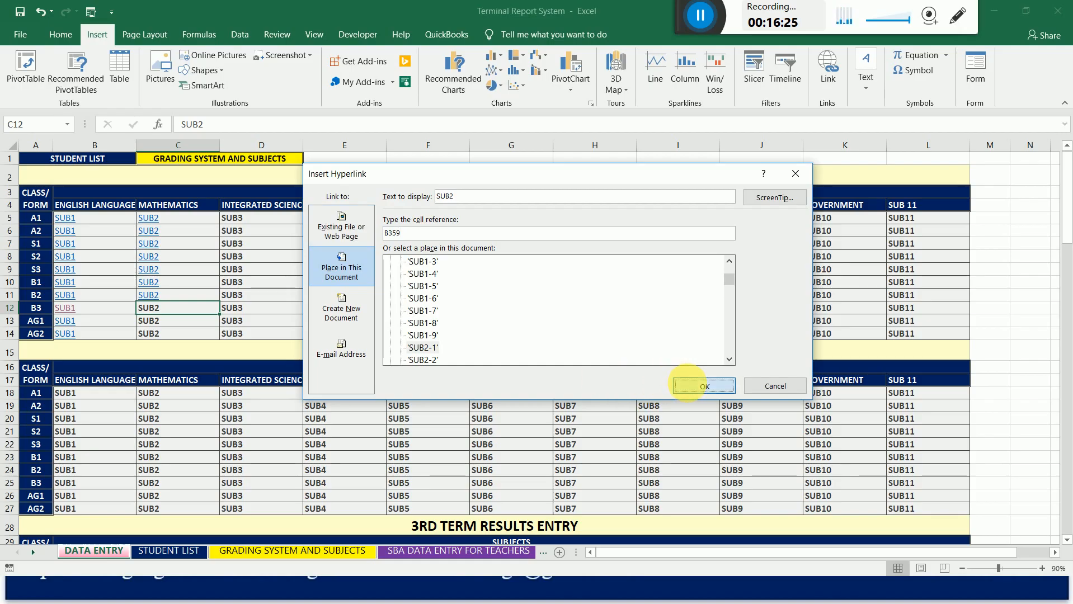
Hyperlink the 1st term Mathematics cell for class AG1 (C13) to the first student cell of the AG1 block in sheet SUB2-1.
{"action": "left_click", "coordinate": [153, 324]}
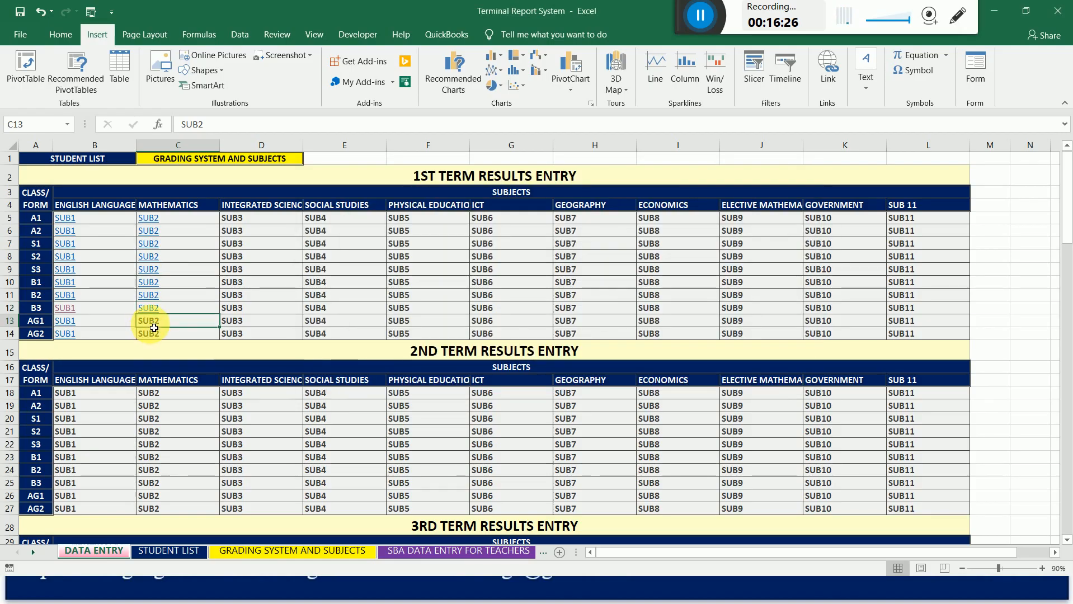
{"action": "right_click", "coordinate": [149, 324]}
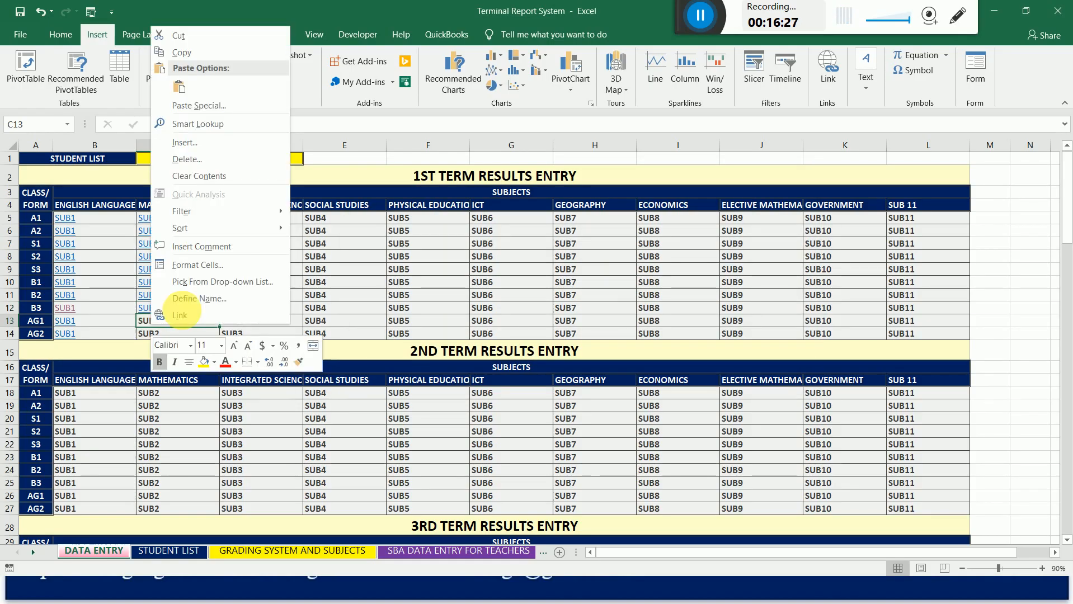
{"action": "left_click", "coordinate": [213, 317]}
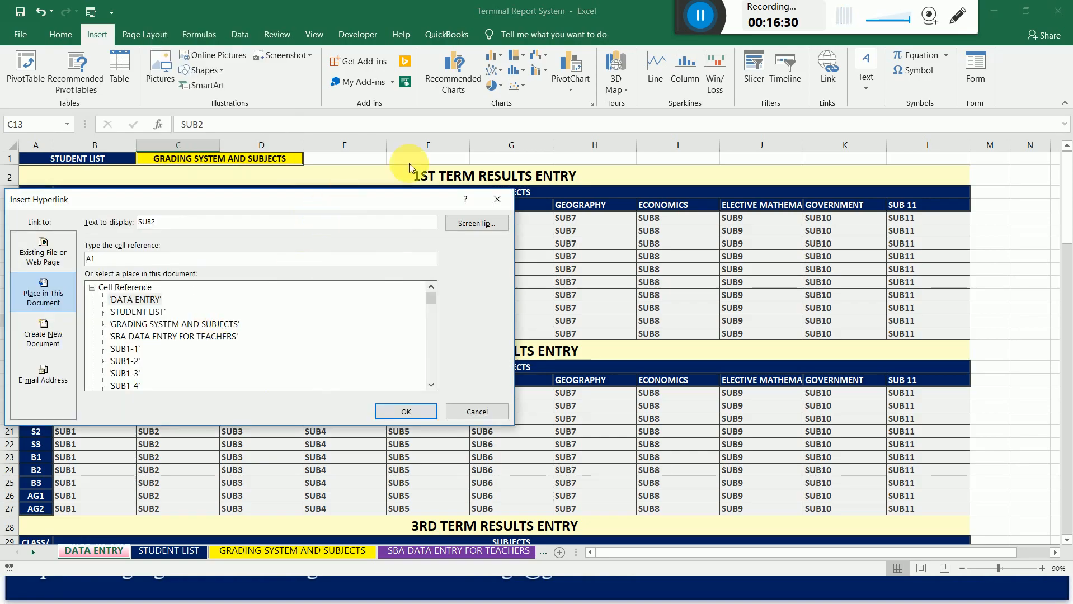
{"action": "left_click_drag", "start_coordinate": [336, 202], "coordinate": [627, 84]}
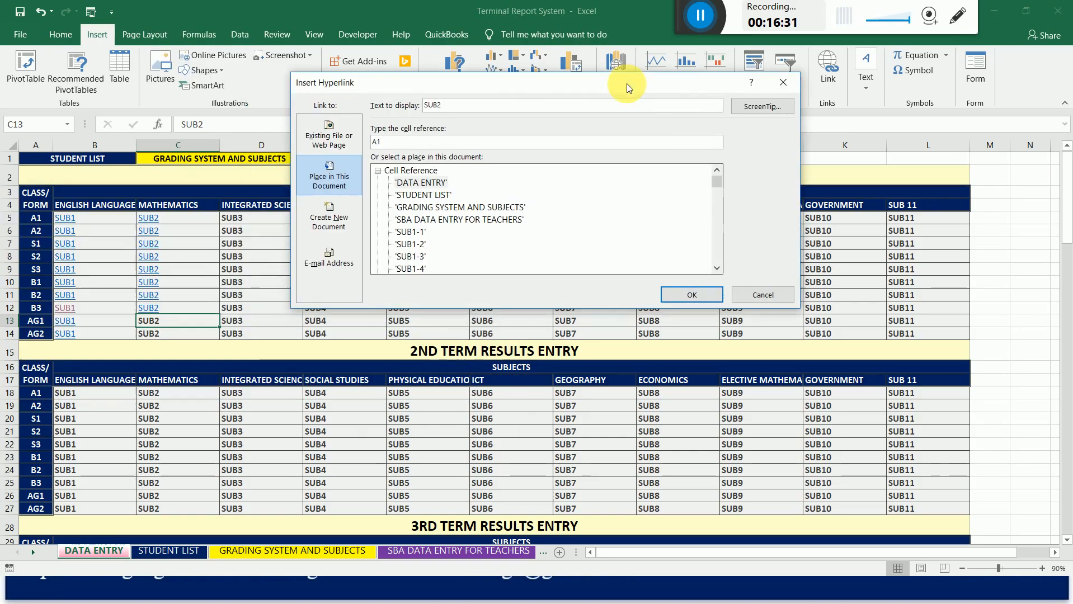
{"action": "left_click", "coordinate": [717, 269]}
{"action": "left_click", "coordinate": [717, 269]}
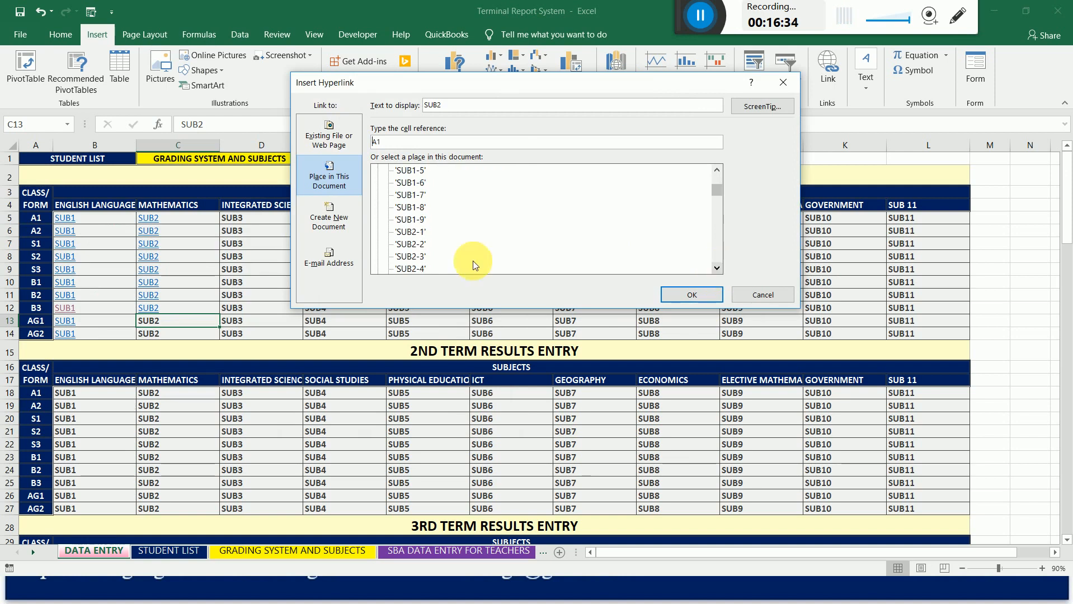
{"action": "left_click", "coordinate": [415, 232]}
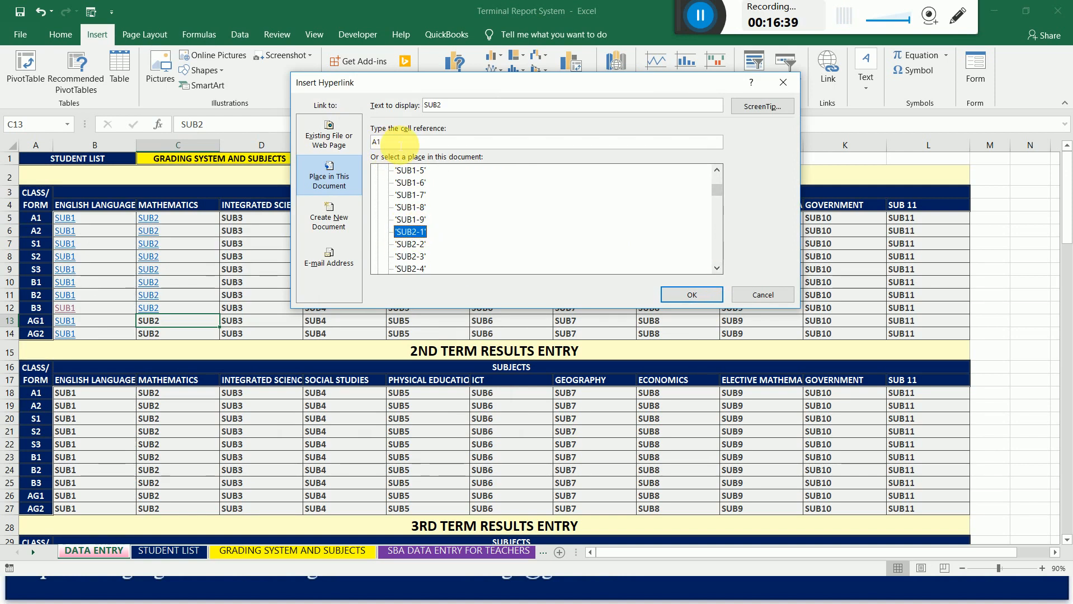
{"action": "left_click_drag", "start_coordinate": [392, 143], "coordinate": [345, 144]}
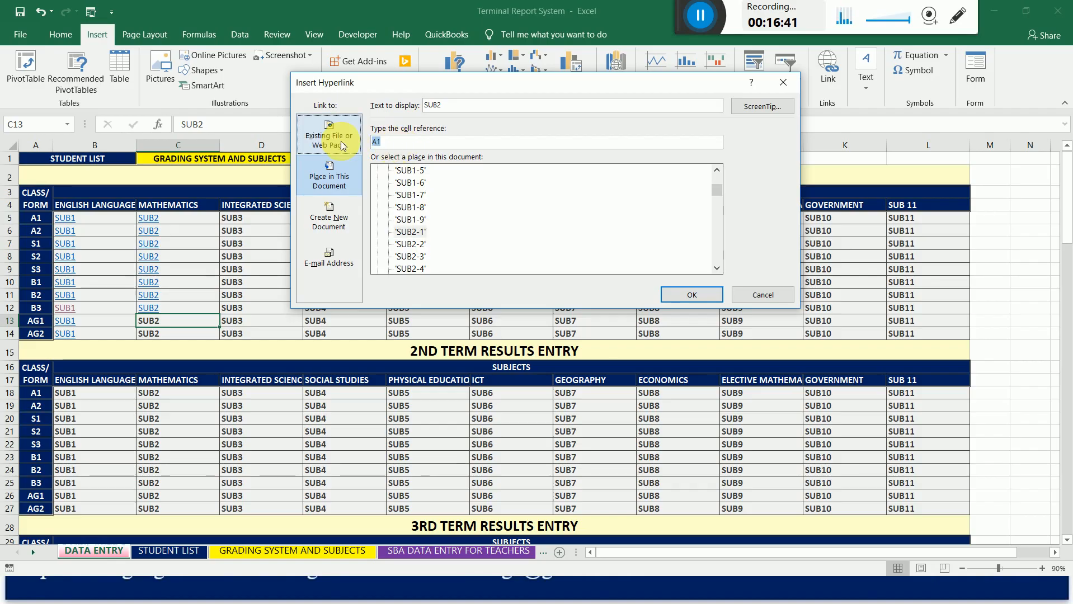
{"action": "type", "text": "B411"}
{"action": "left_click", "coordinate": [693, 294]}
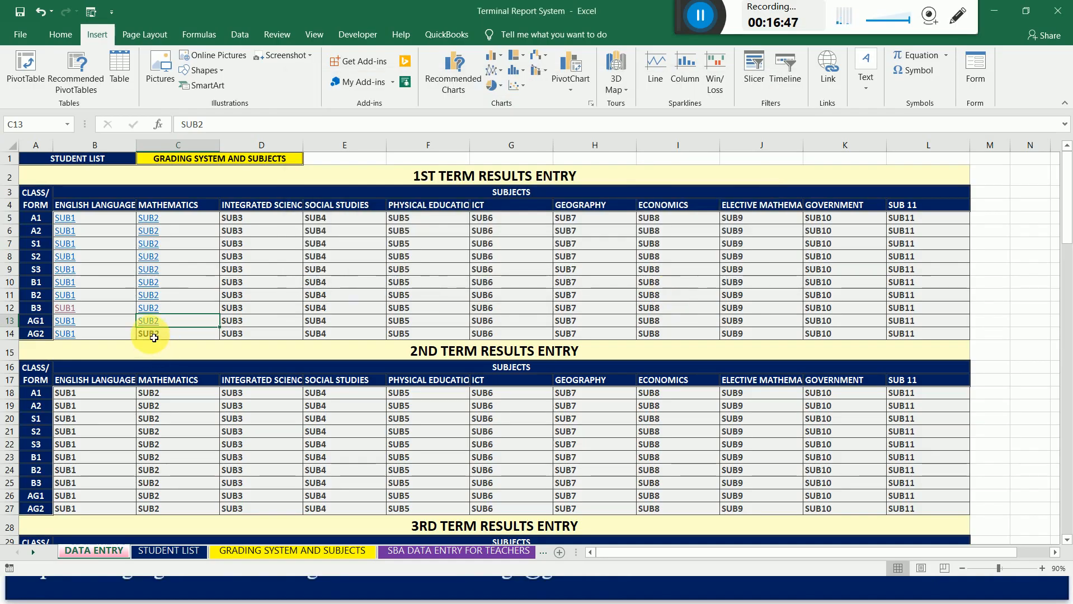
Hyperlink the 1st term Mathematics cell for class AG2 (C14) to cell B462 of sheet SUB2-1 and follow the link to test it.
{"action": "left_click", "coordinate": [154, 338]}
{"action": "right_click", "coordinate": [150, 334]}
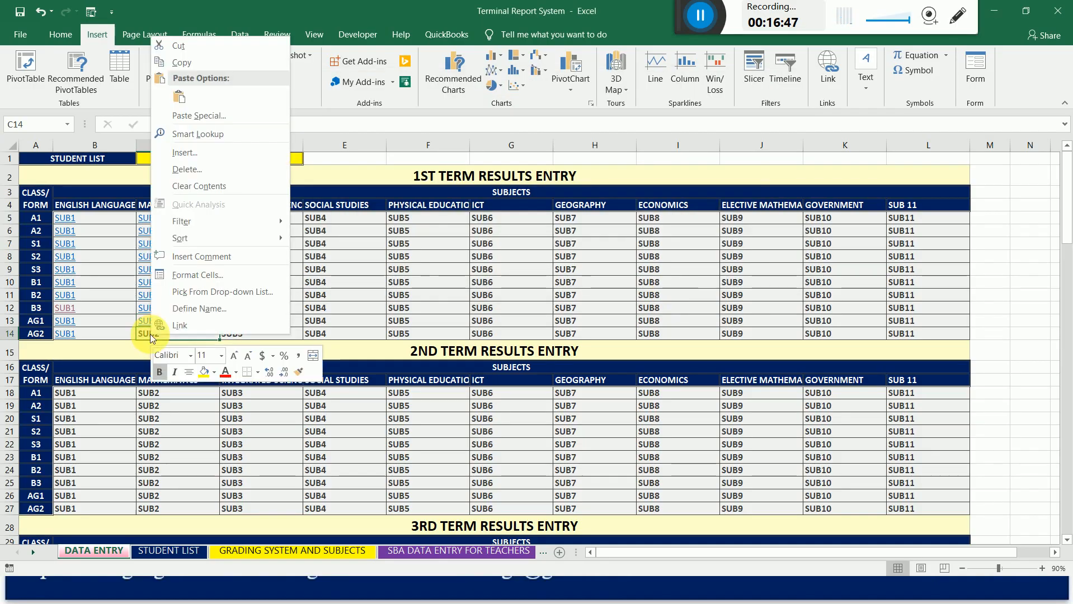
{"action": "left_click", "coordinate": [195, 329]}
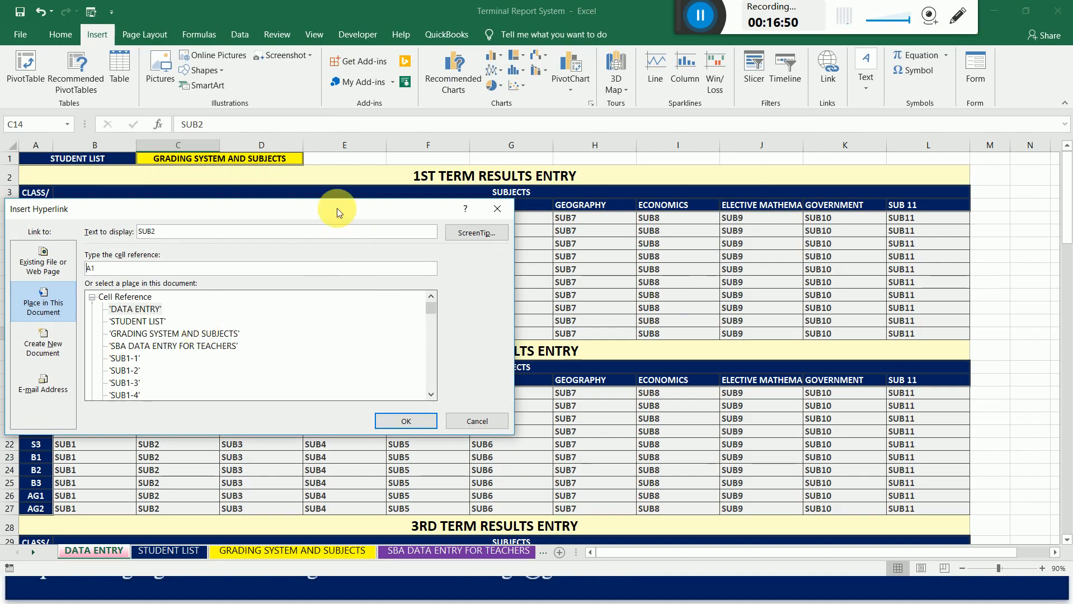
{"action": "left_click_drag", "start_coordinate": [337, 208], "coordinate": [678, 107]}
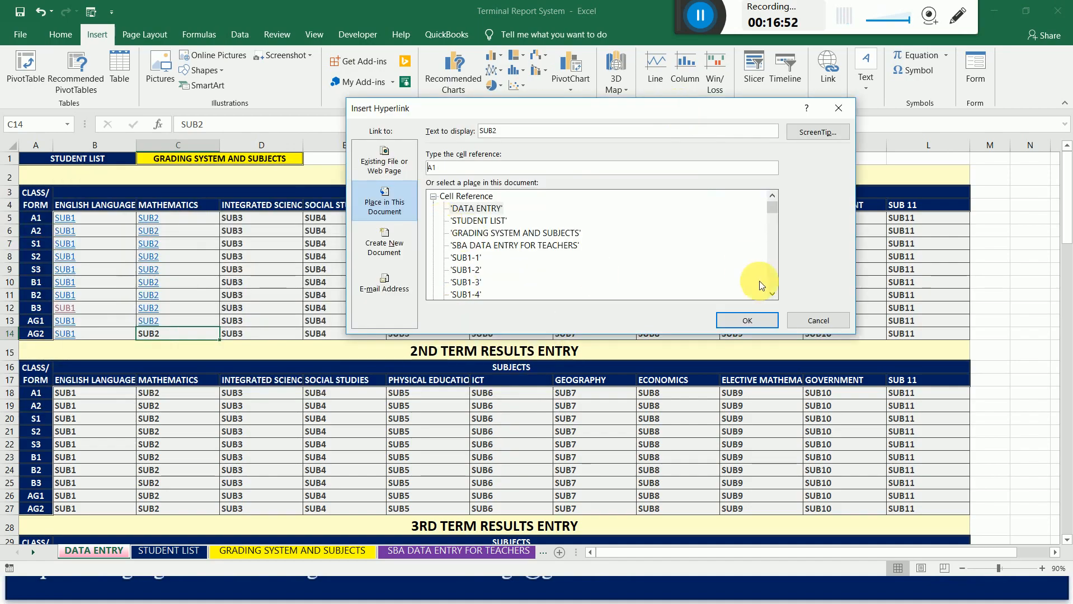
{"action": "left_click", "coordinate": [773, 295]}
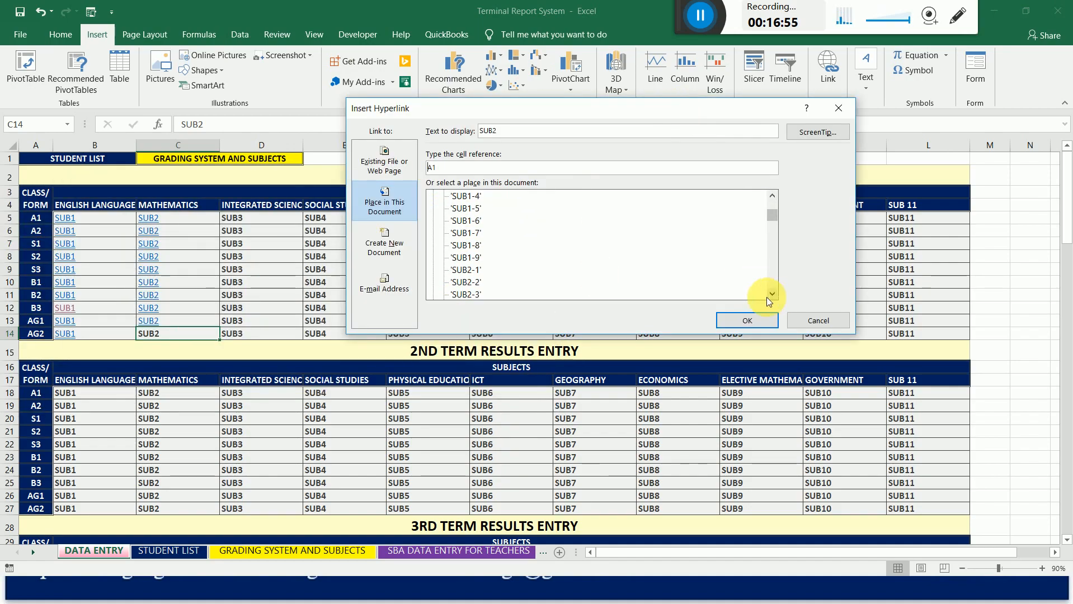
{"action": "left_click", "coordinate": [773, 295]}
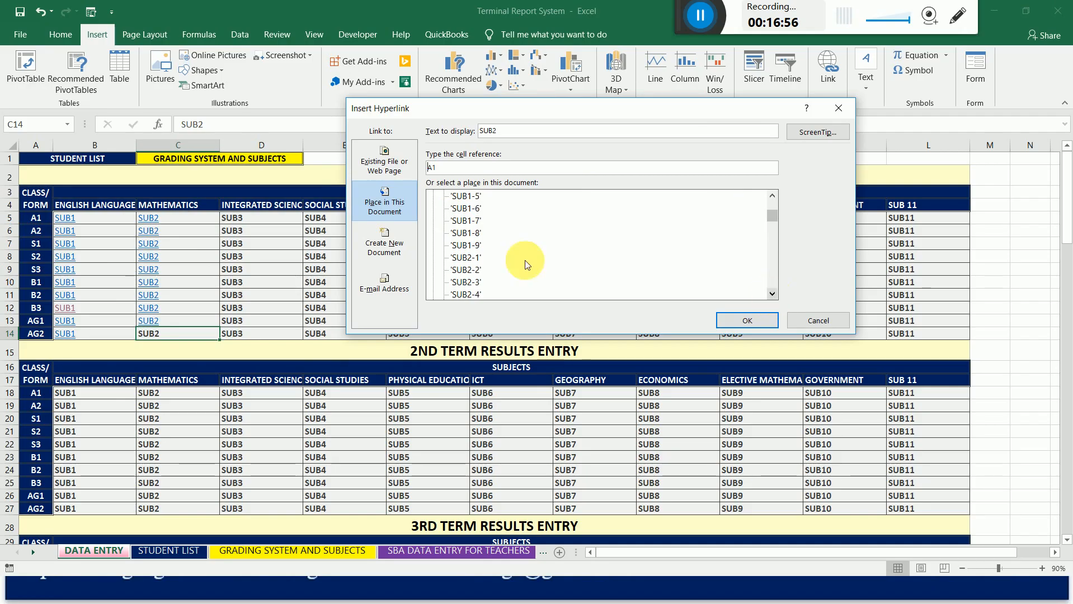
{"action": "left_click", "coordinate": [467, 258]}
{"action": "left_click", "coordinate": [450, 167]}
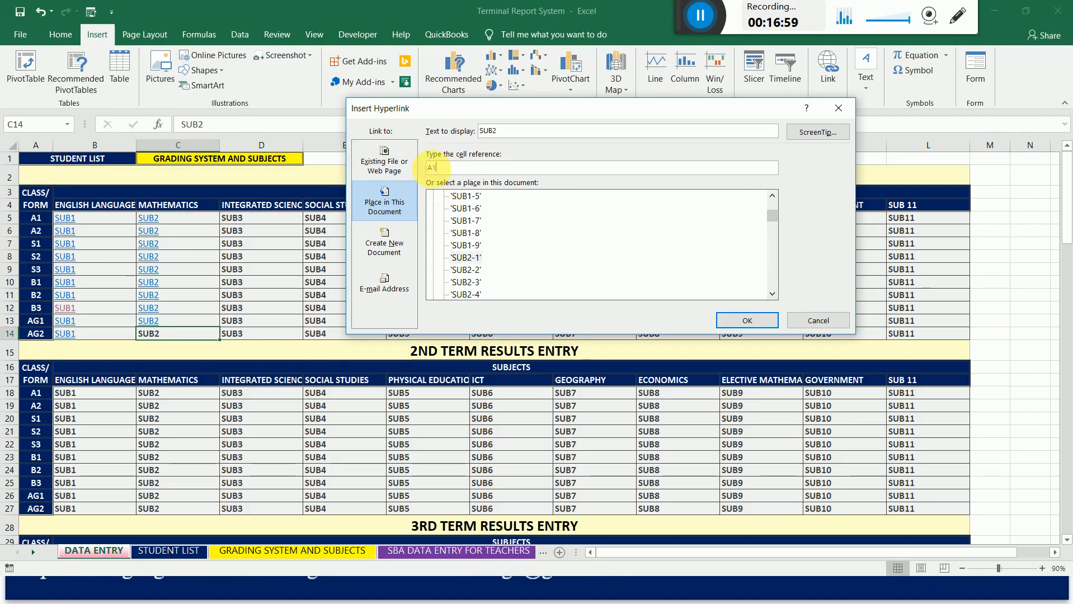
{"action": "type", "text": "B462"}
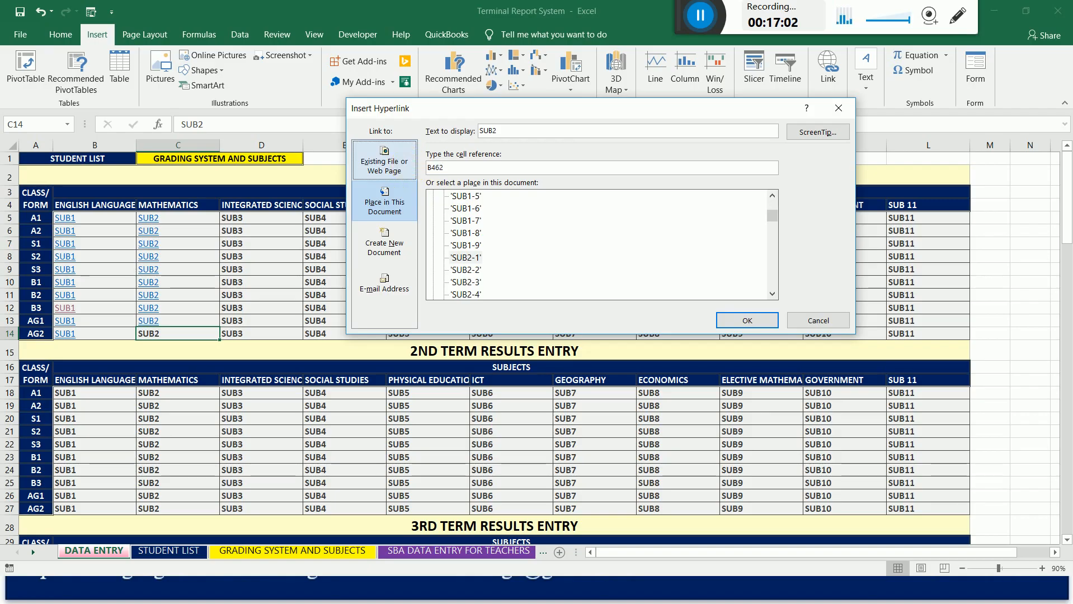
{"action": "left_click", "coordinate": [748, 320]}
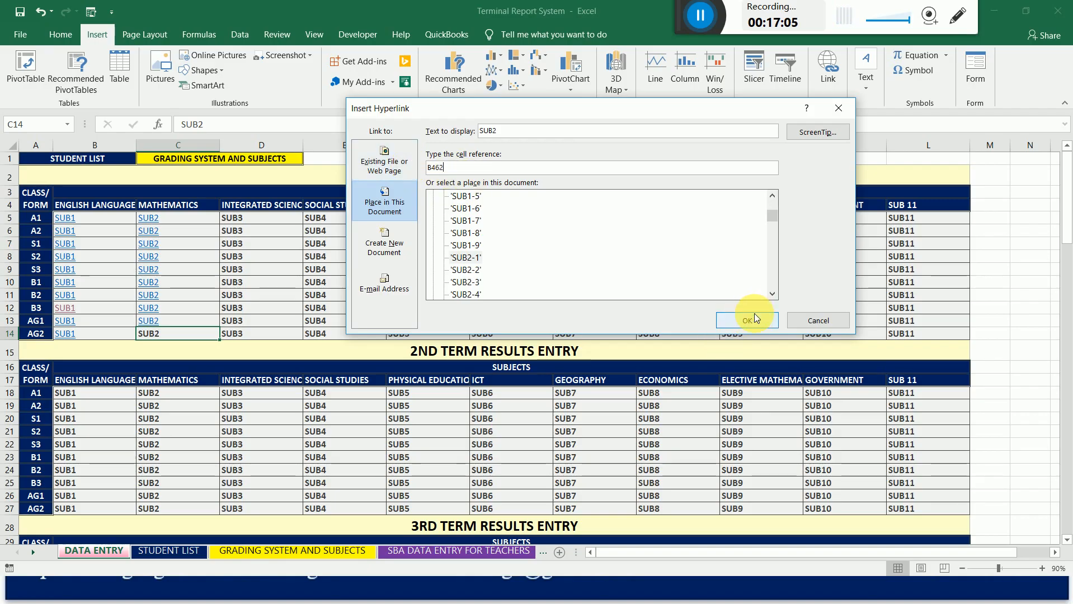
{"action": "left_click", "coordinate": [754, 314]}
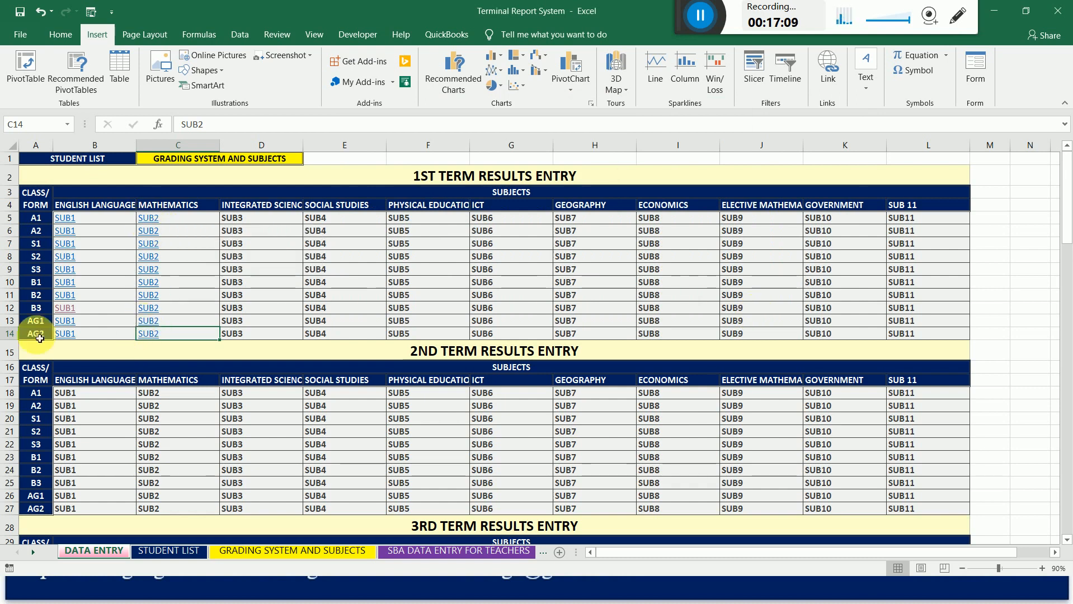
{"action": "left_click", "coordinate": [153, 337]}
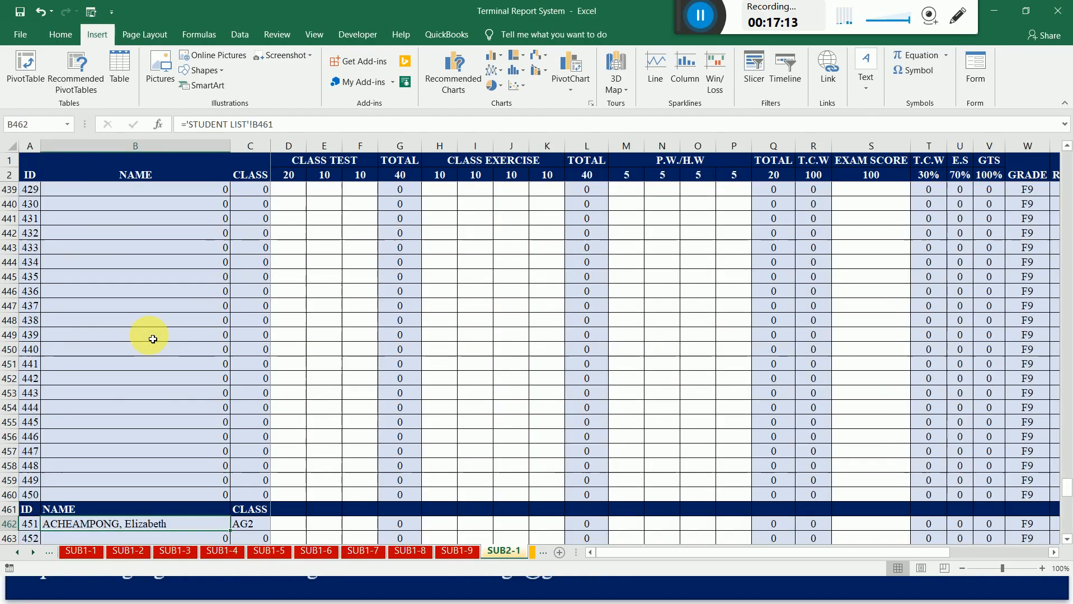
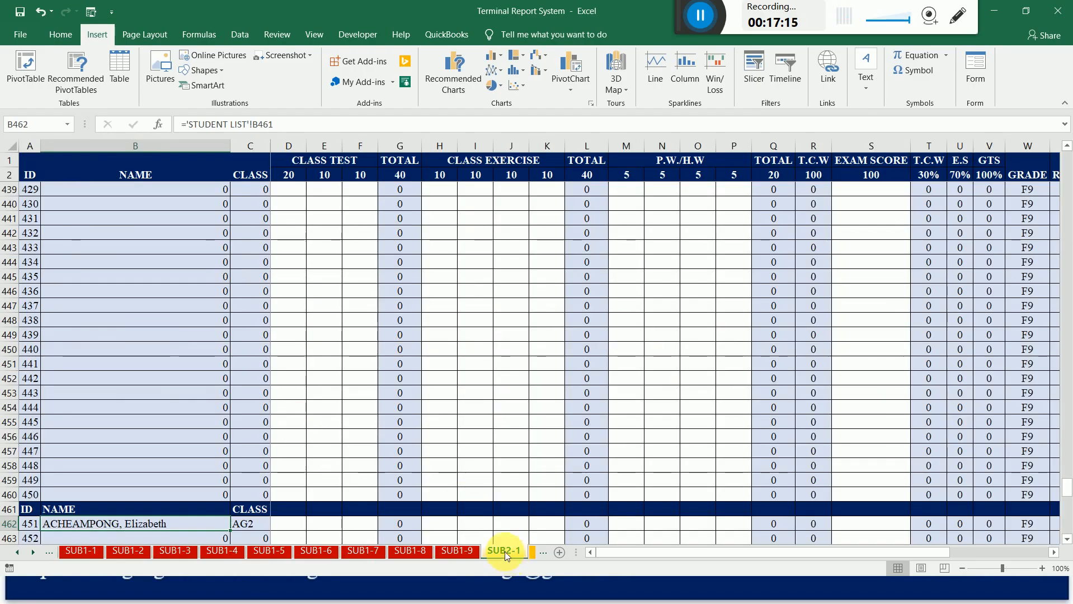
Test the 1st term Mathematics links for classes A1 and S3, returning to the DATA ENTRY sheet after each.
{"action": "left_click", "coordinate": [20, 553], "text": "ctrl"}
{"action": "left_click", "coordinate": [73, 551]}
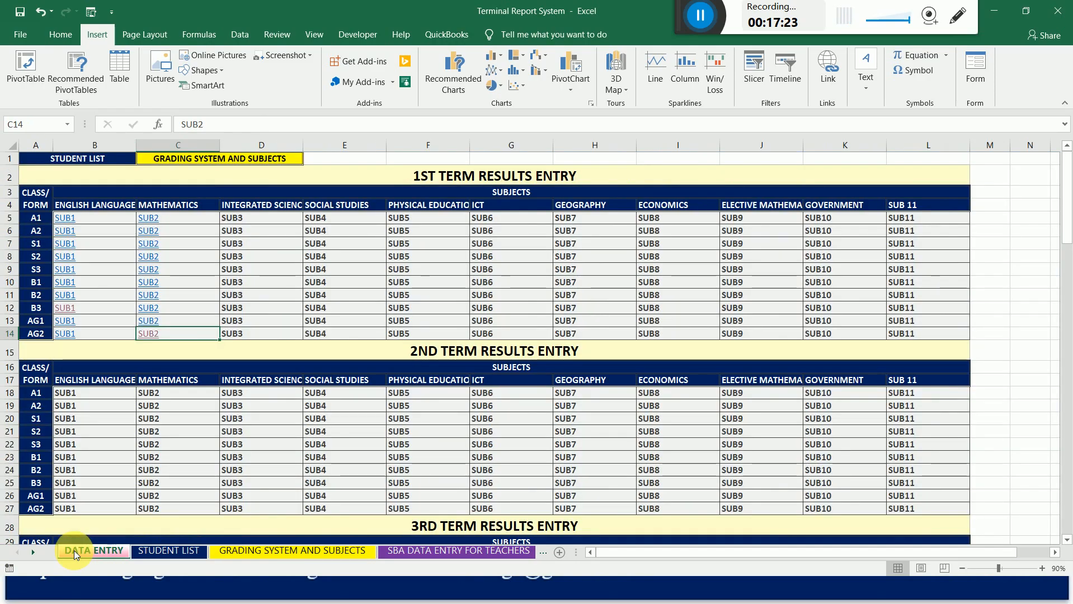
{"action": "left_click", "coordinate": [156, 224]}
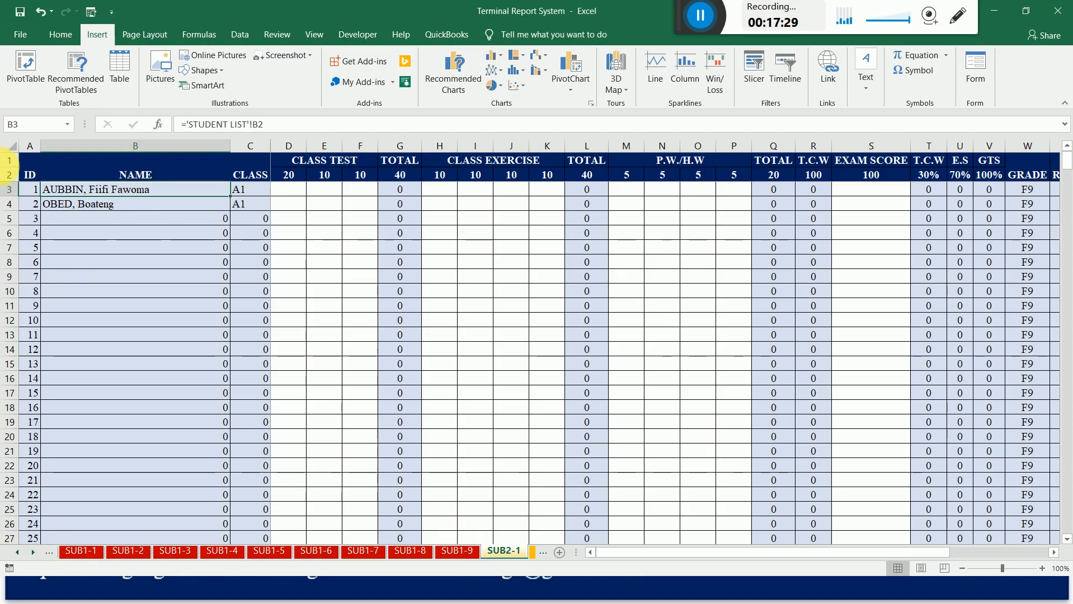
{"action": "left_click", "coordinate": [20, 557], "text": "ctrl"}
{"action": "left_click", "coordinate": [79, 552]}
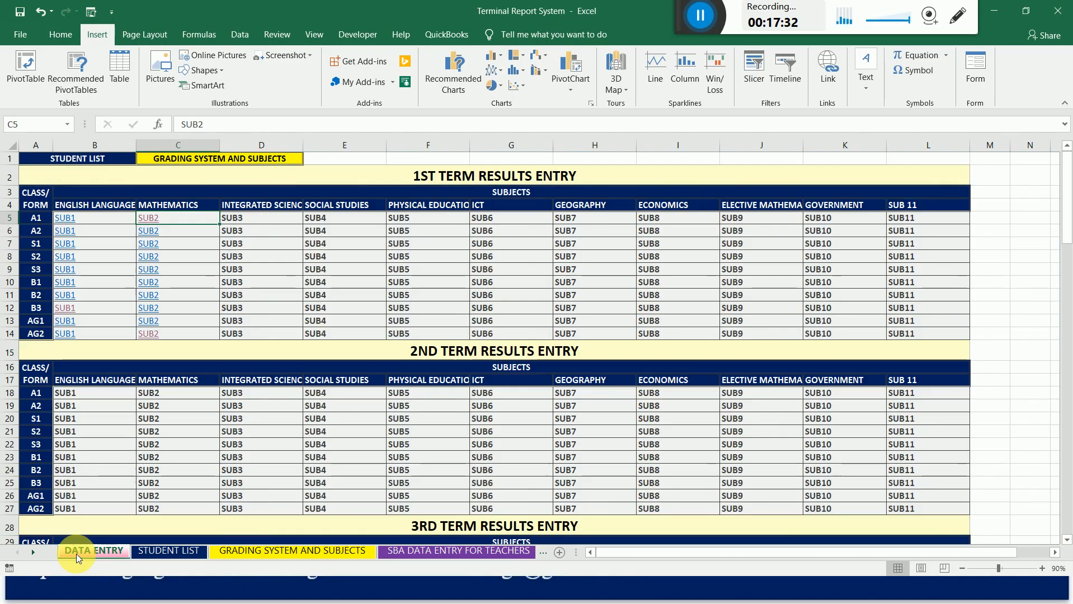
{"action": "left_click", "coordinate": [157, 274]}
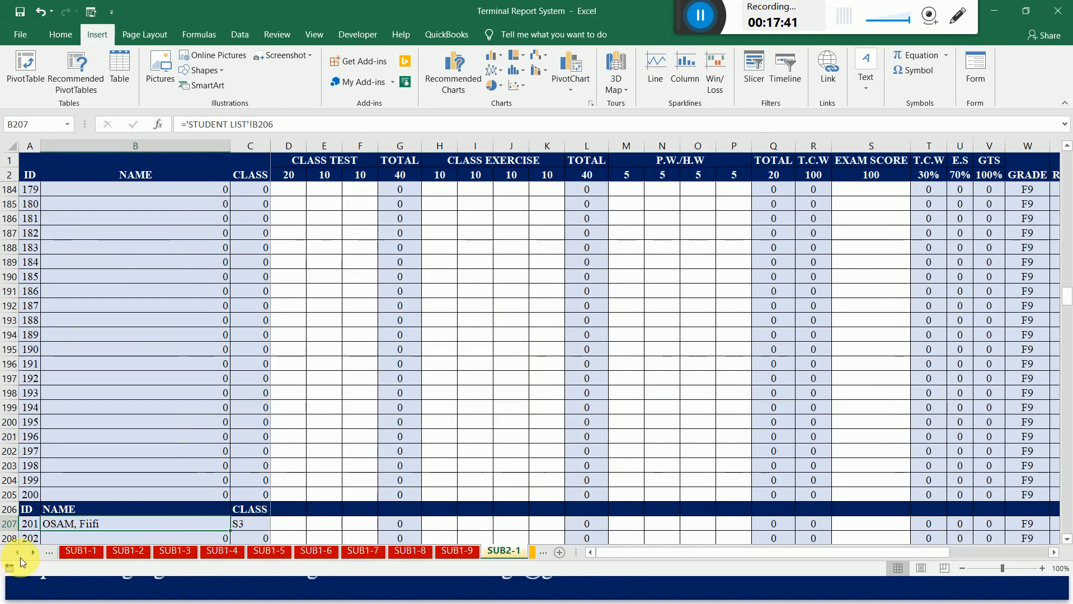
{"action": "left_click", "coordinate": [17, 552], "text": "ctrl"}
{"action": "left_click", "coordinate": [101, 551]}
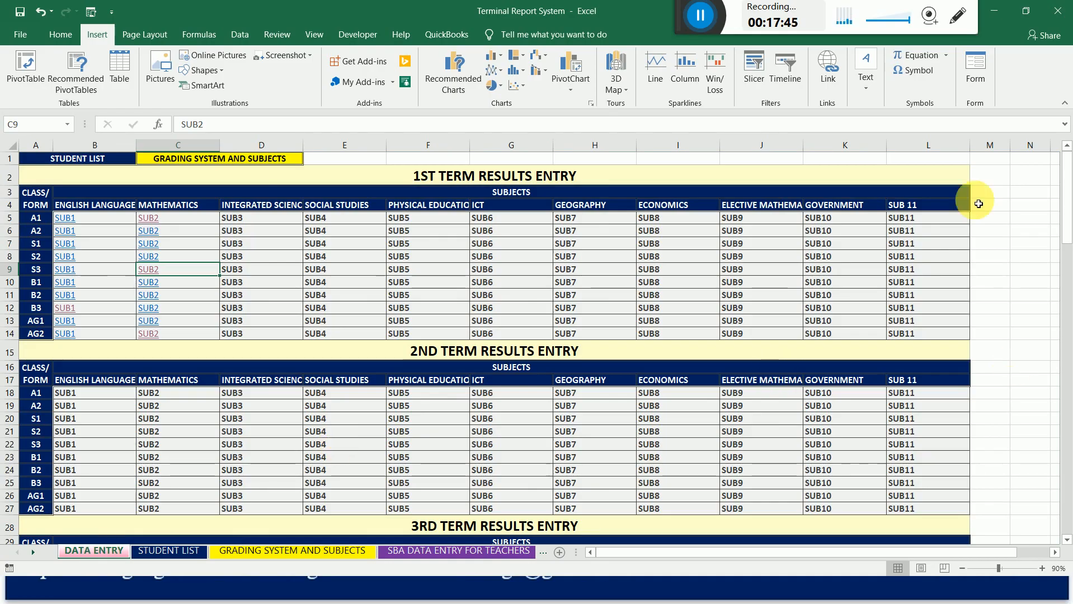
Enter the link target references B43, B54, B106 and B156 beside the 1st term rows for A1 to S2 (M5:M8).
{"action": "left_click", "coordinate": [990, 222]}
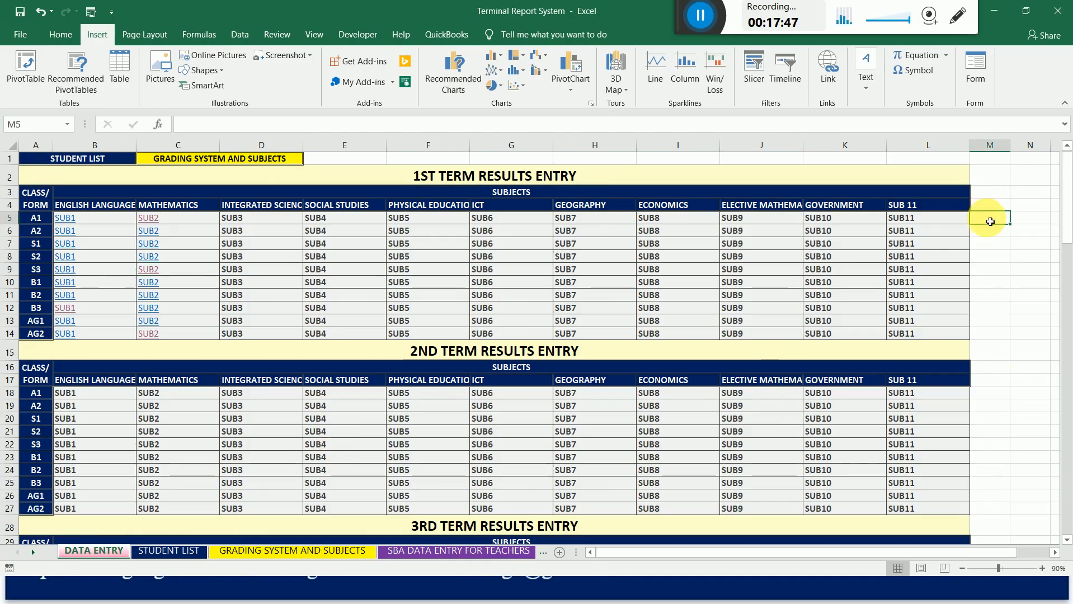
{"action": "type", "text": "B43"}
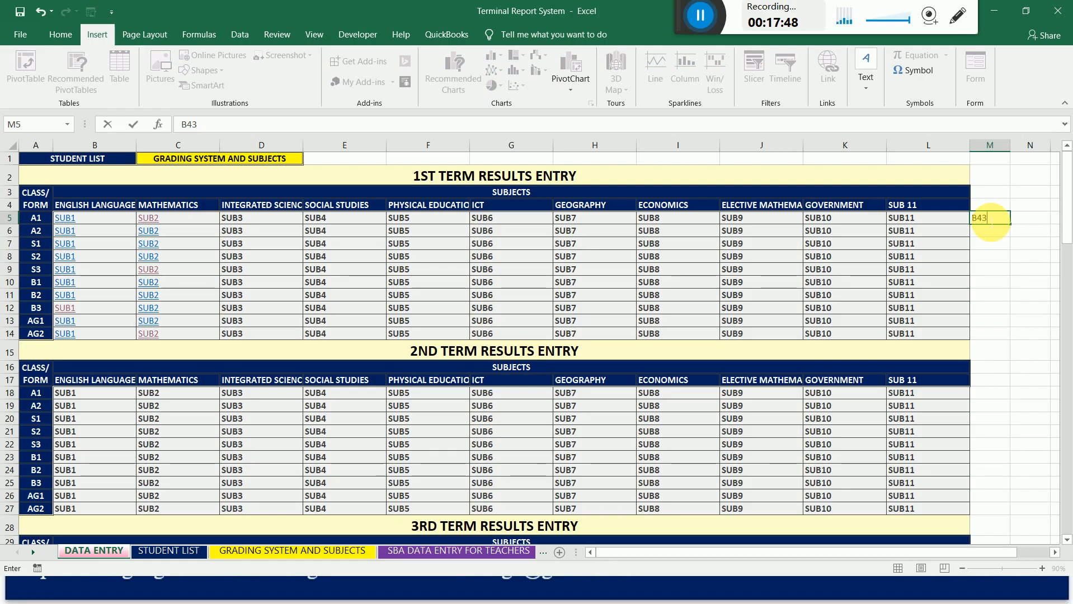
{"action": "key", "text": "Return"}
{"action": "type", "text": "B54"}
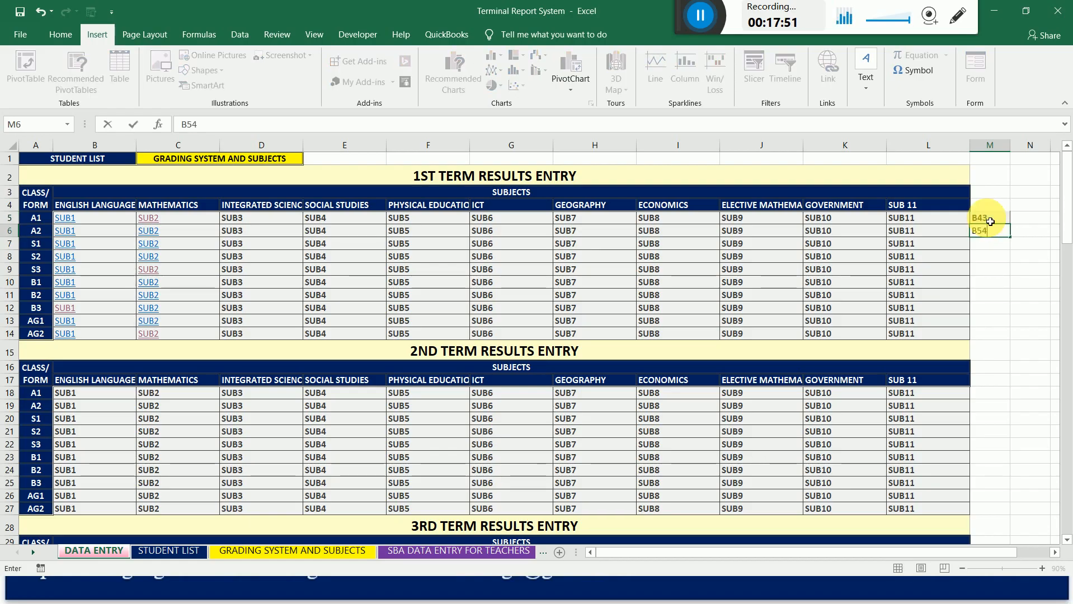
{"action": "key", "text": "Return"}
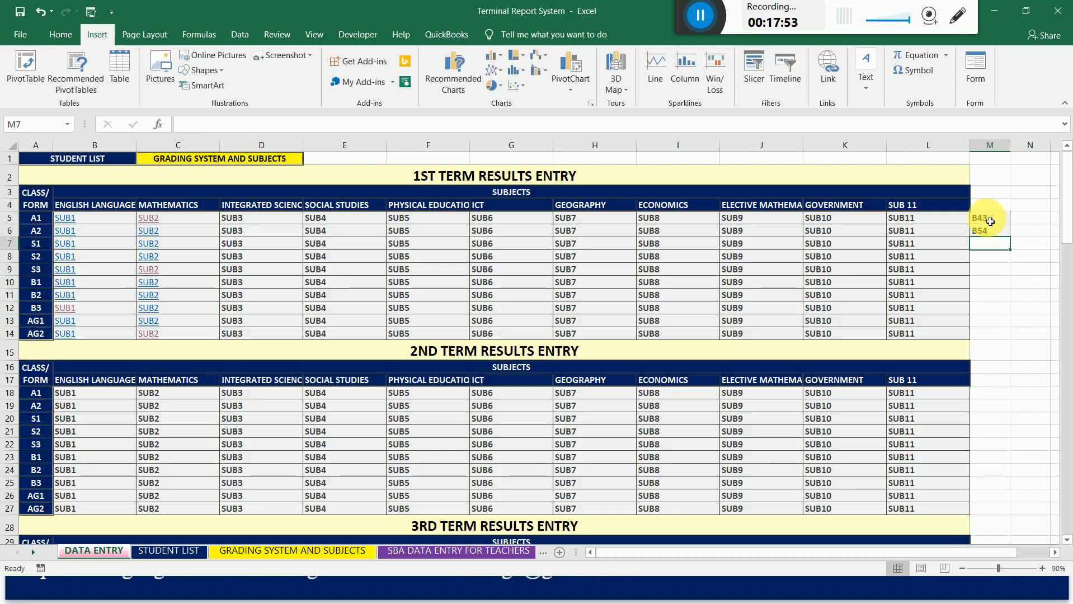
{"action": "type", "text": "B1"}
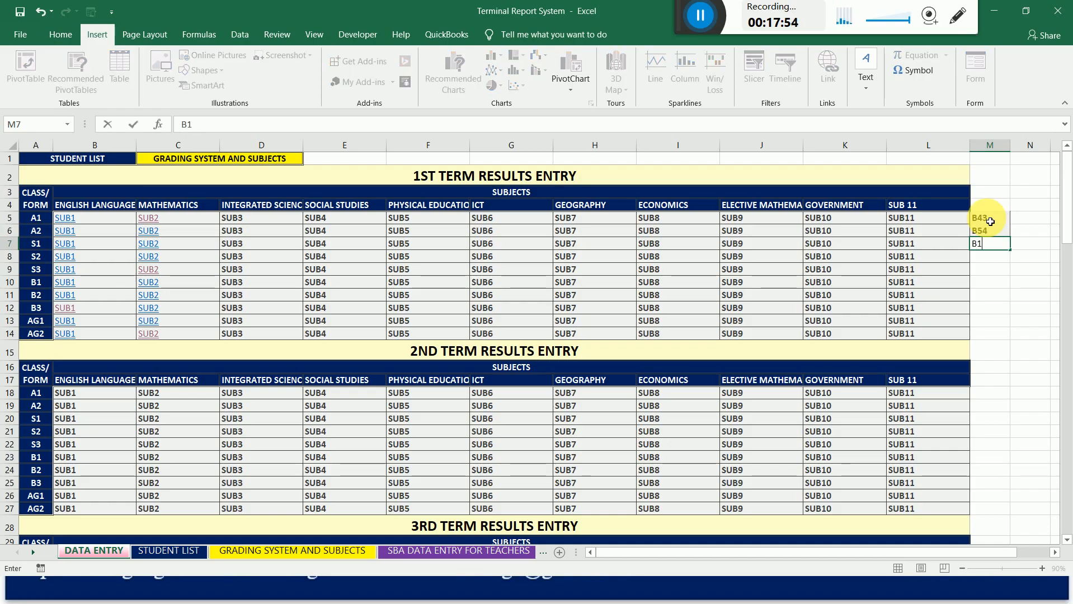
{"action": "type", "text": "06"}
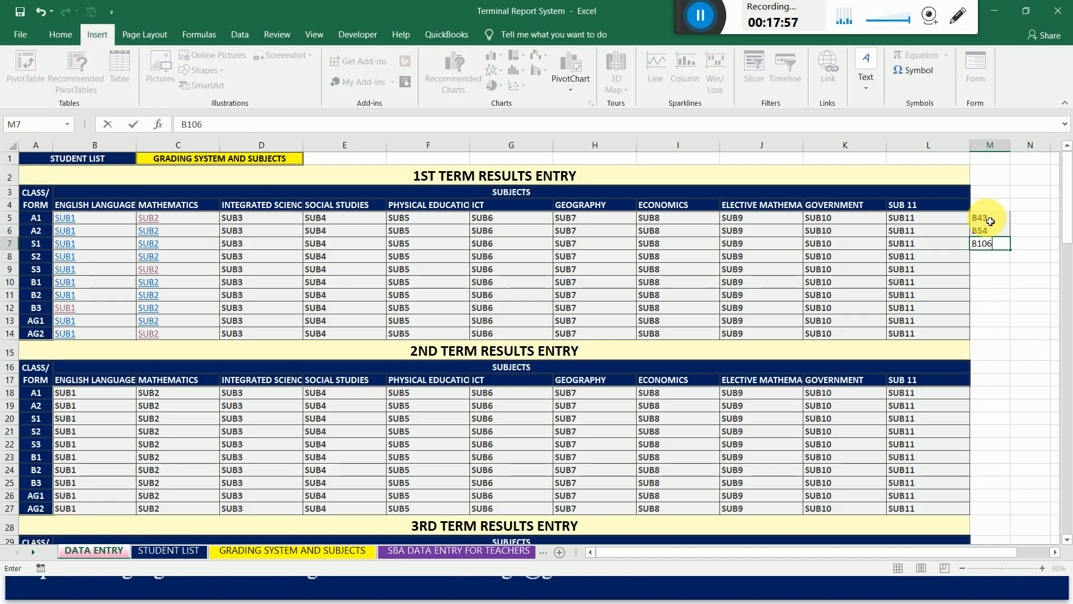
{"action": "key", "text": "Return"}
{"action": "type", "text": "B15"}
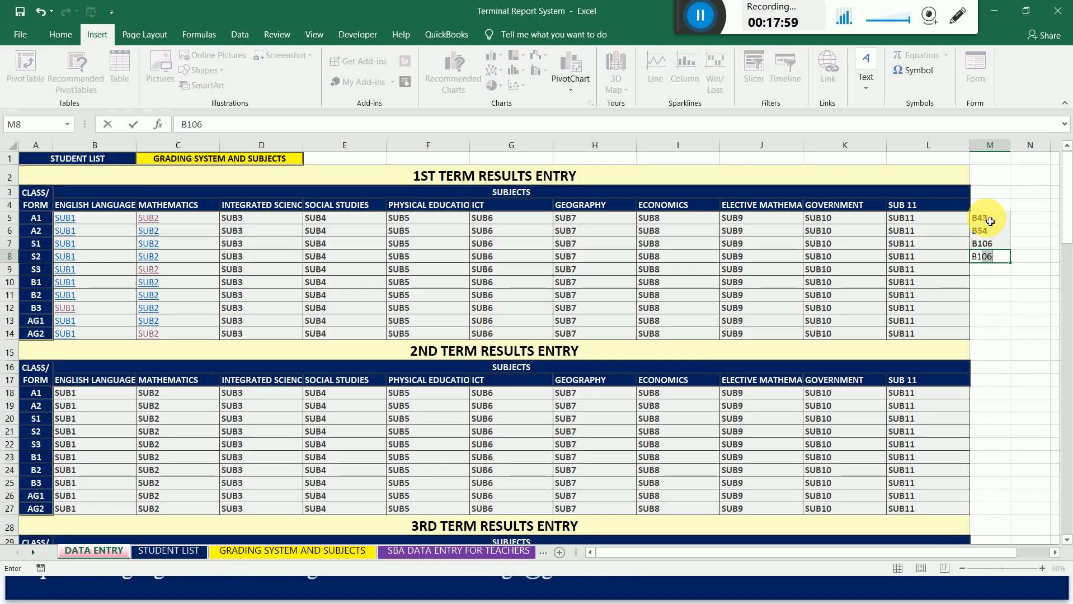
{"action": "type", "text": "6"}
{"action": "key", "text": "Return"}
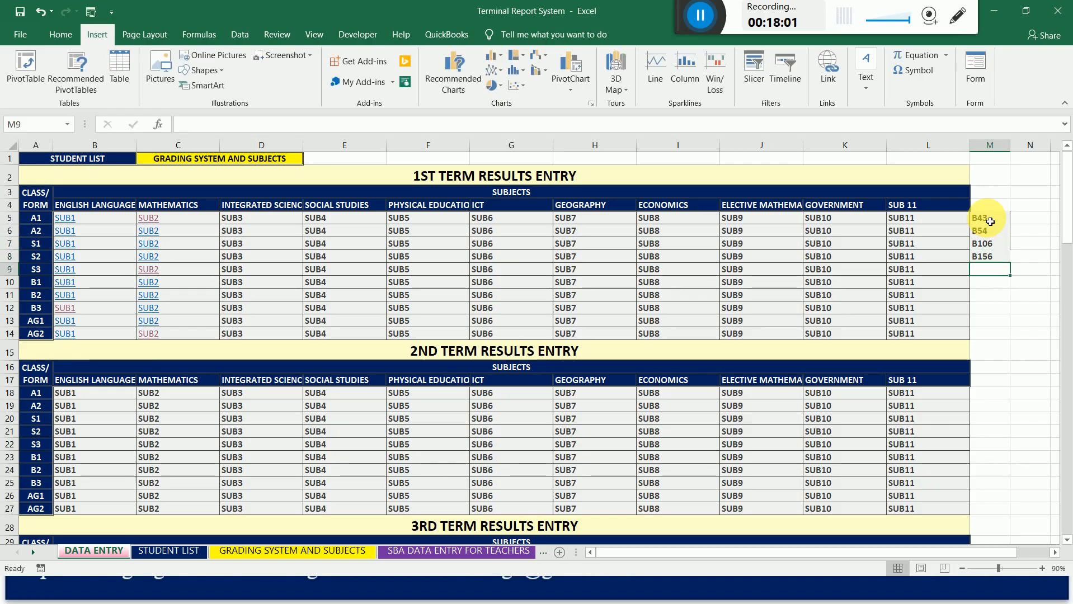
Enter the link target references B207, B258, B309 and B359 beside the 1st term rows for S3 to B3 (M9:M12).
{"action": "type", "text": "B207"}
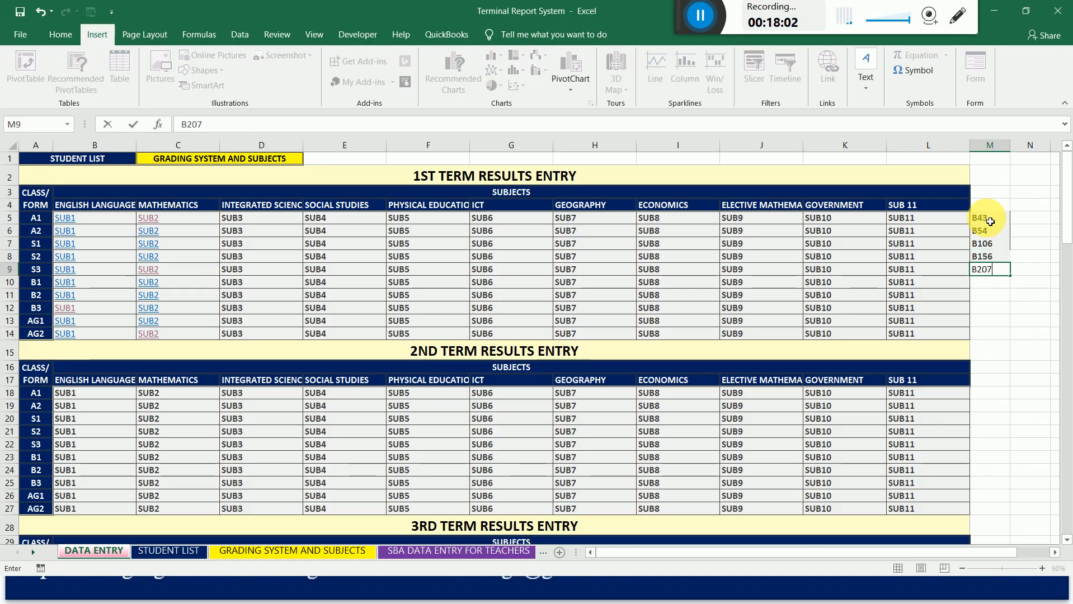
{"action": "key", "text": "Return"}
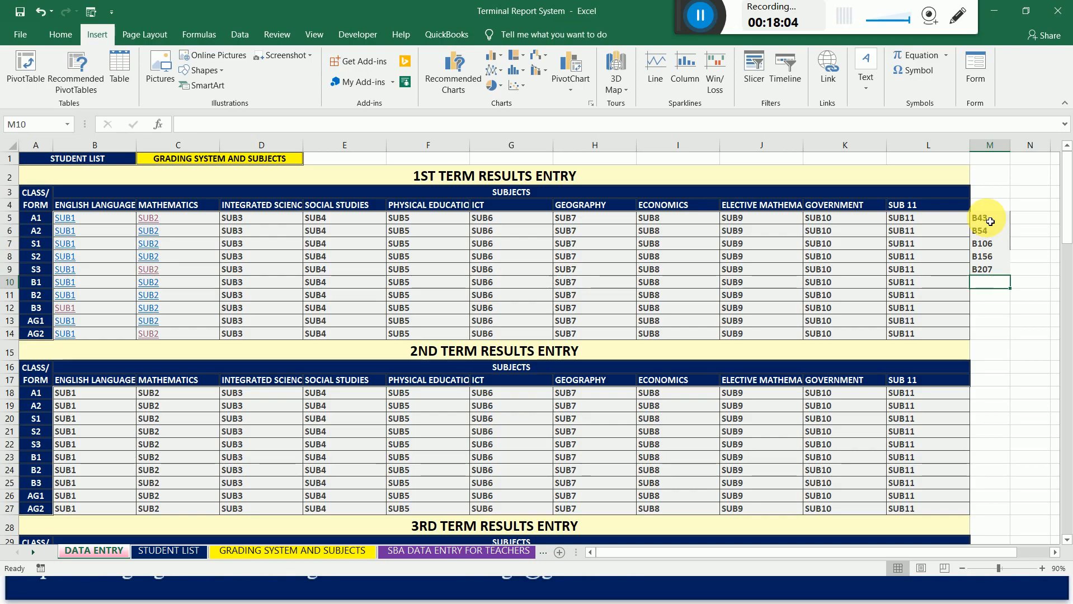
{"action": "type", "text": "B258"}
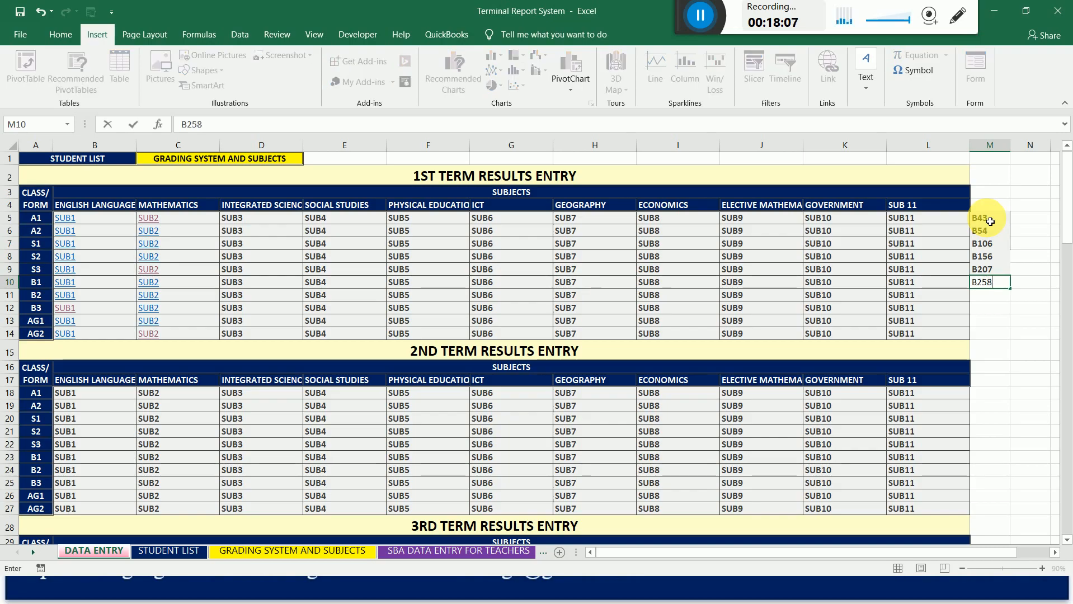
{"action": "key", "text": "Return"}
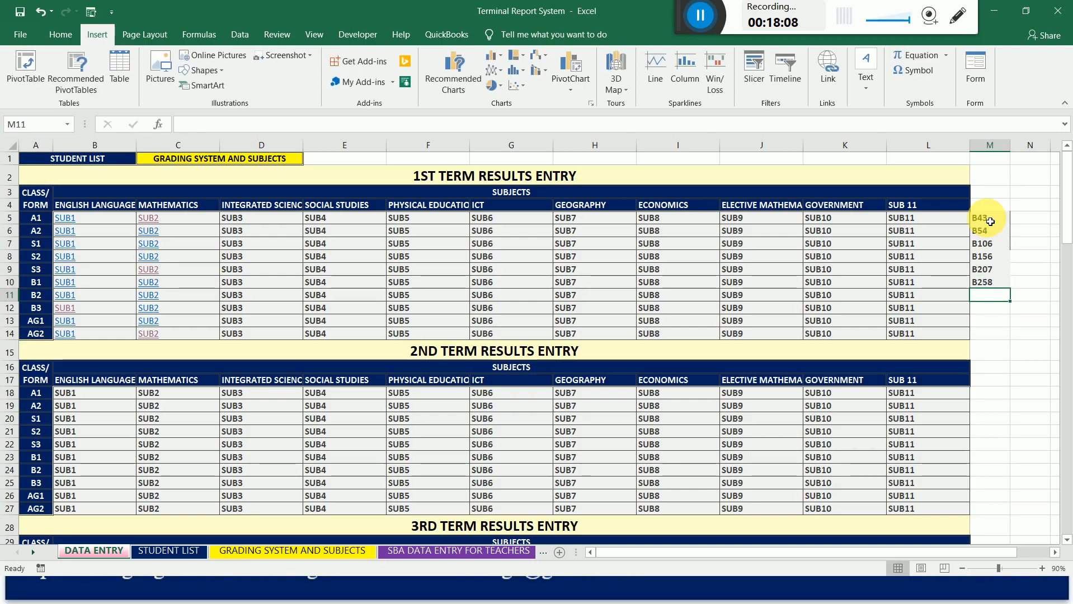
{"action": "type", "text": "B30"}
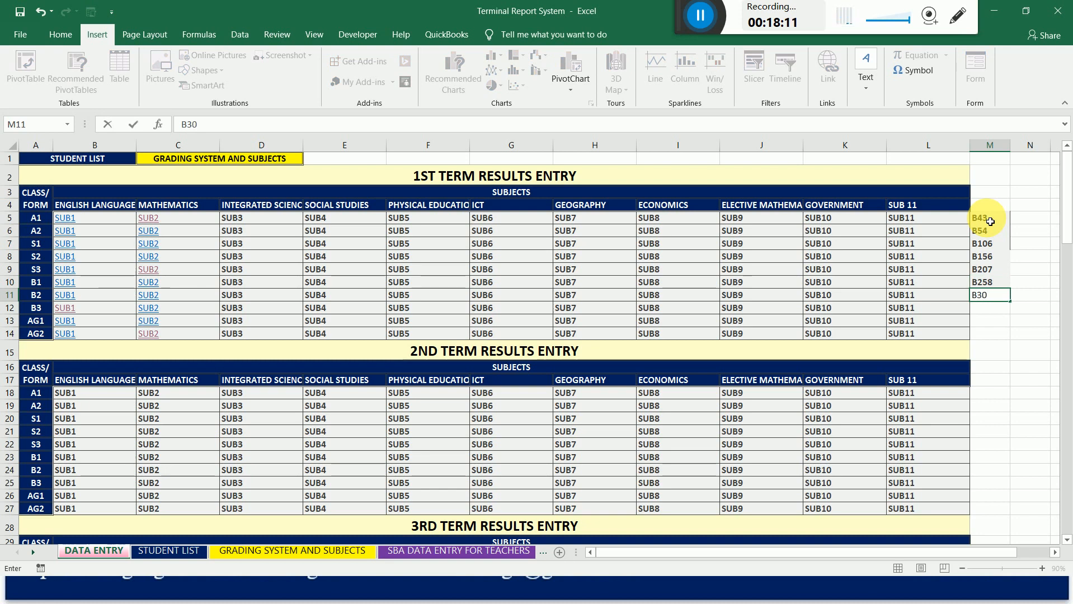
{"action": "type", "text": "9"}
{"action": "key", "text": "Return"}
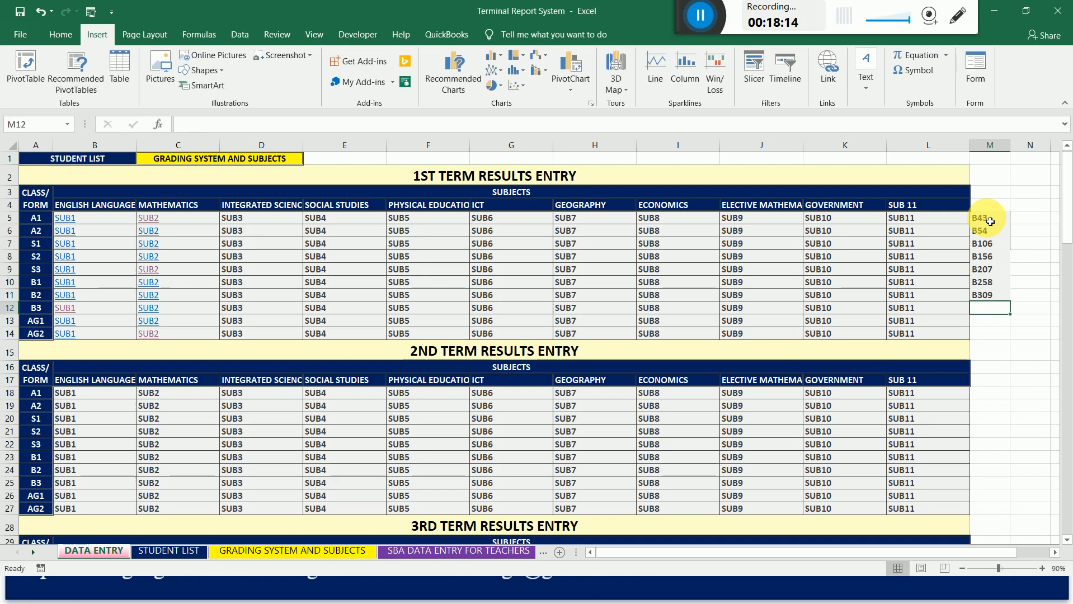
{"action": "type", "text": "B359"}
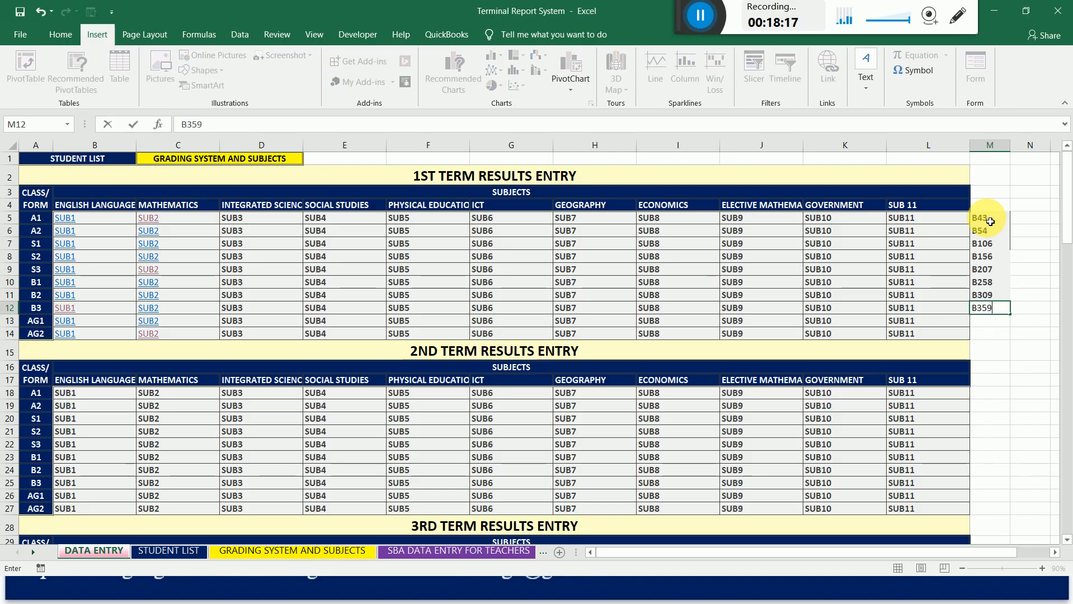
{"action": "key", "text": "Return"}
Enter the link target references B411 for class AG1 (M13) and B462 for class AG2 (M14).
{"action": "type", "text": "B411"}
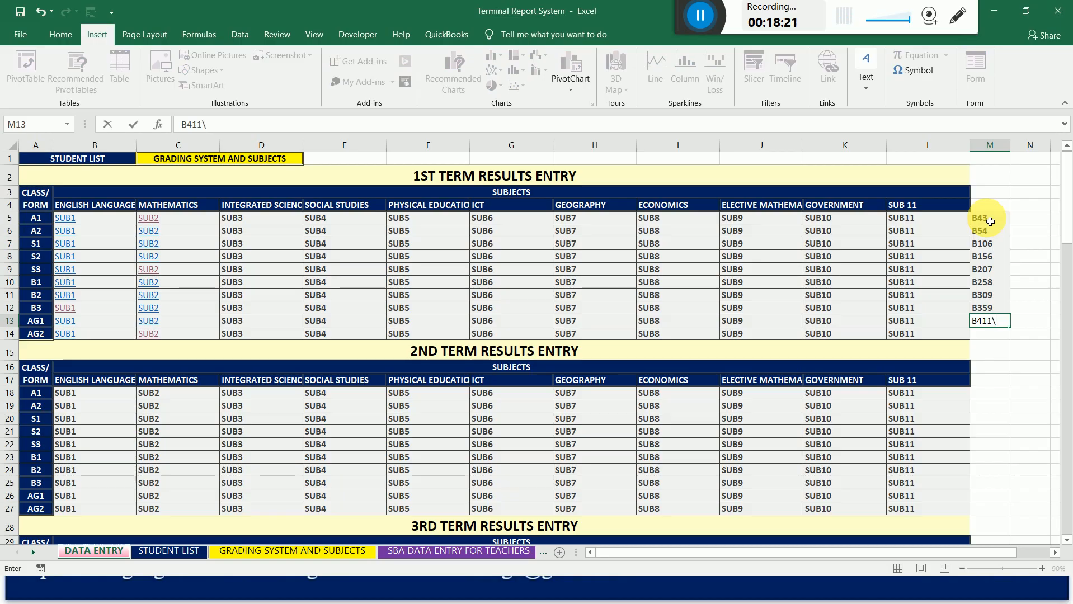
{"action": "type", "text": "\\B4"}
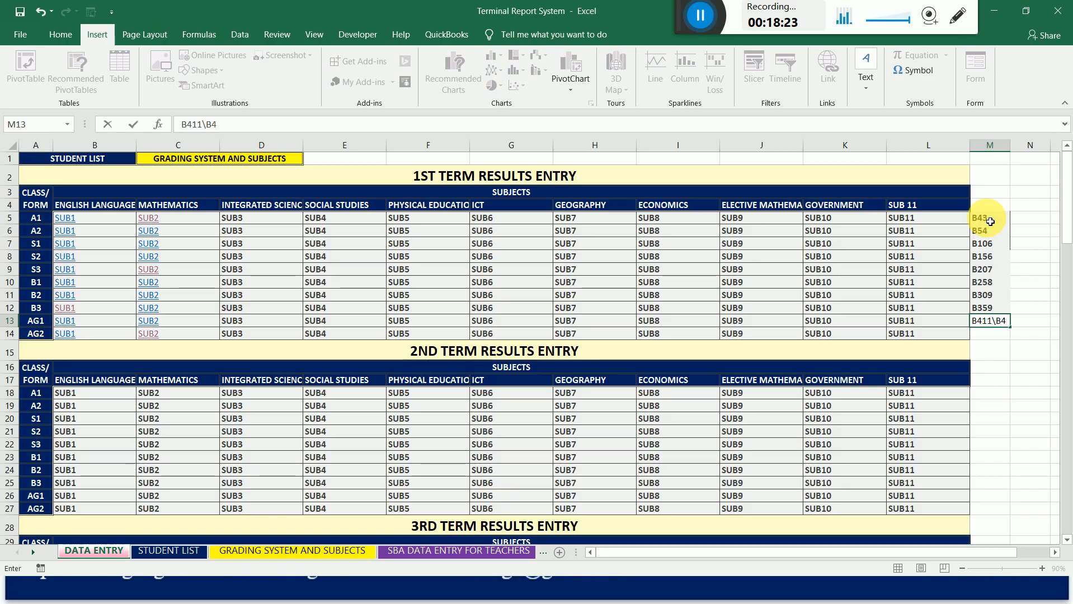
{"action": "type", "text": "62"}
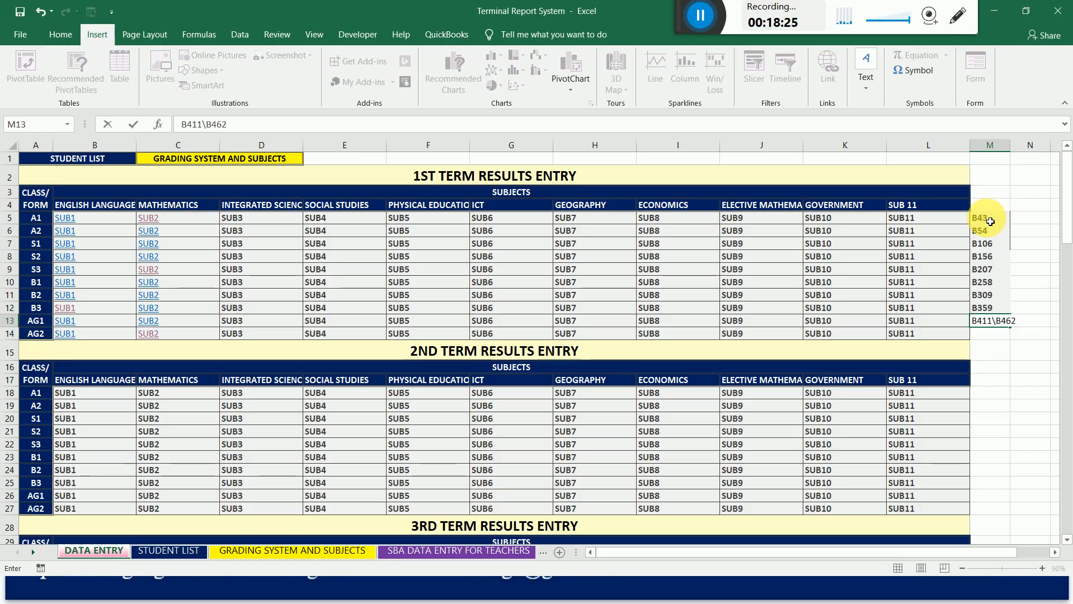
{"action": "key", "text": "BackSpace"}
{"action": "key", "text": "BackSpace"}
{"action": "key", "text": "BackSpace"}
{"action": "key", "text": "BackSpace"}
{"action": "key", "text": "BackSpace"}
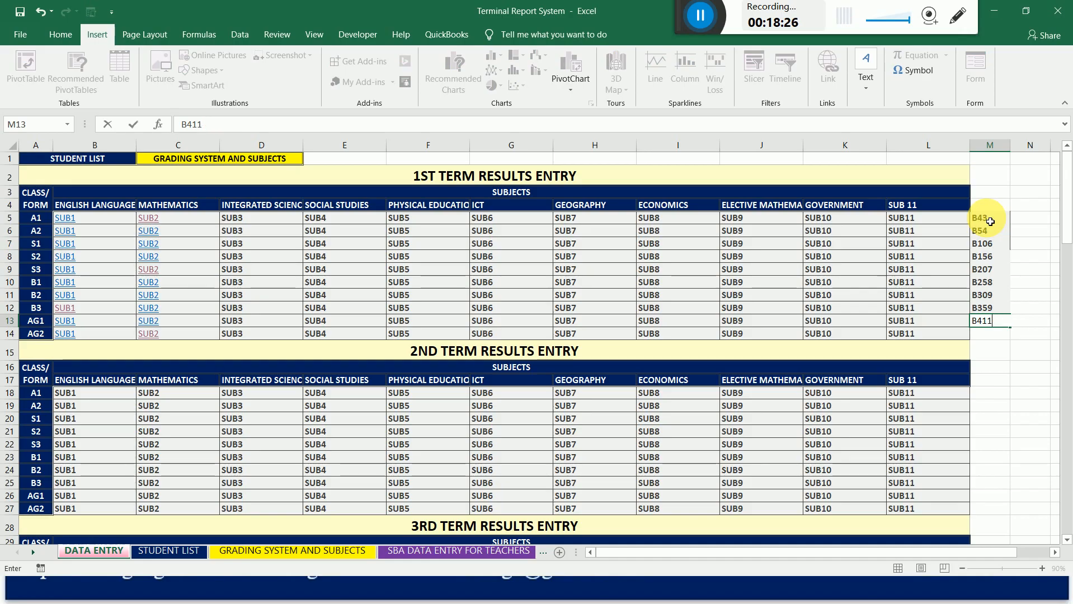
{"action": "key", "text": "Return"}
{"action": "type", "text": "B462"}
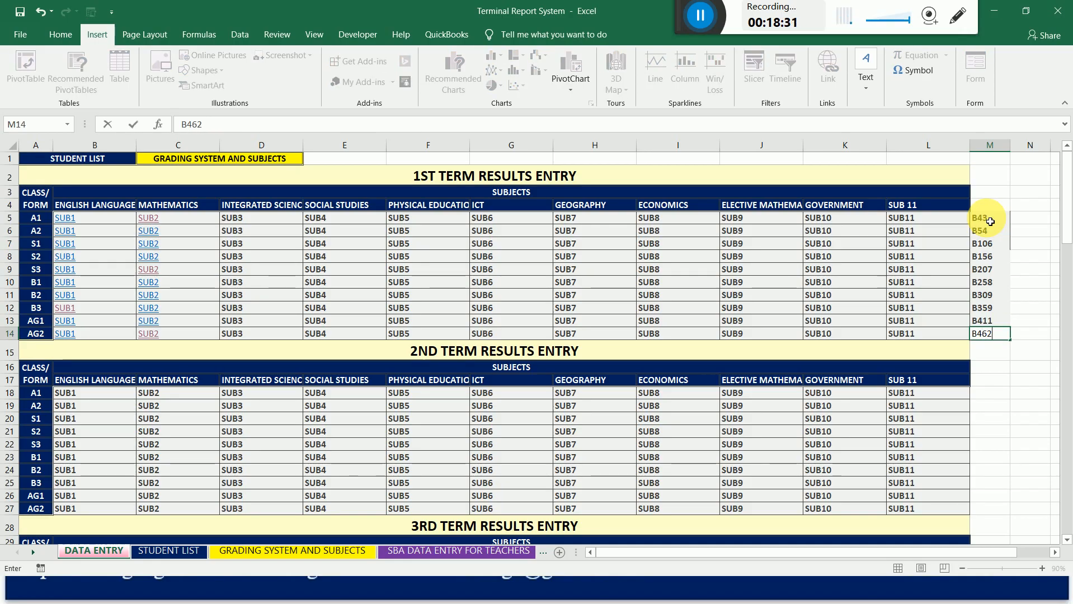
{"action": "key", "text": "ctrl+Return"}
Correct the link target reference for class A1 (M5) to B3.
{"action": "left_click", "coordinate": [990, 221]}
{"action": "key", "text": "Left"}
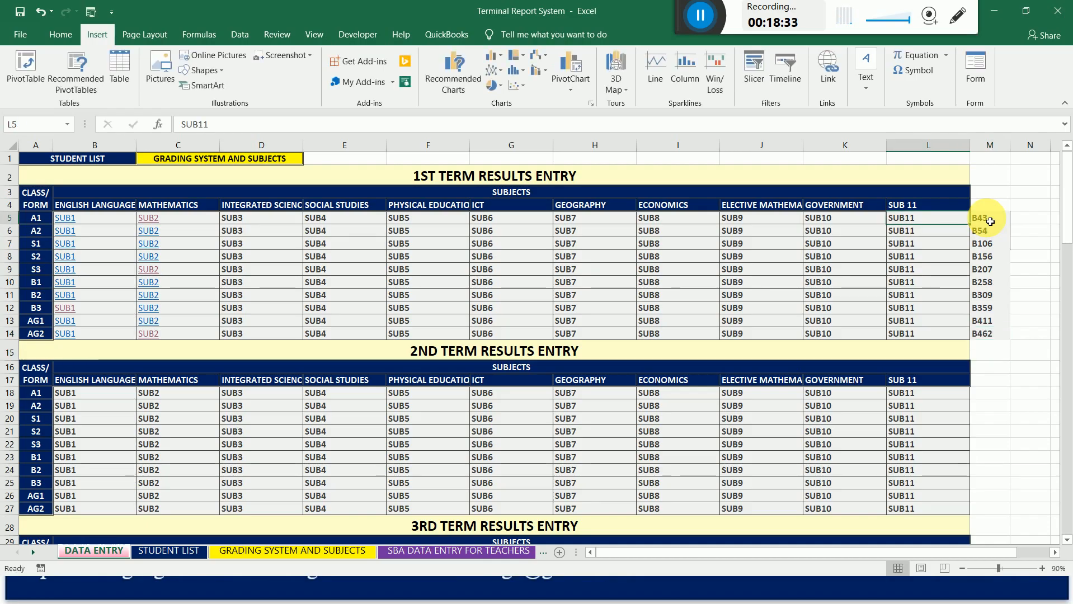
{"action": "key", "text": "Left"}
{"action": "key", "text": "Left"}
{"action": "key", "text": "Left"}
{"action": "key", "text": "Left"}
{"action": "key", "text": "Left"}
{"action": "key", "text": "Left"}
{"action": "key", "text": "Left"}
{"action": "key", "text": "Left"}
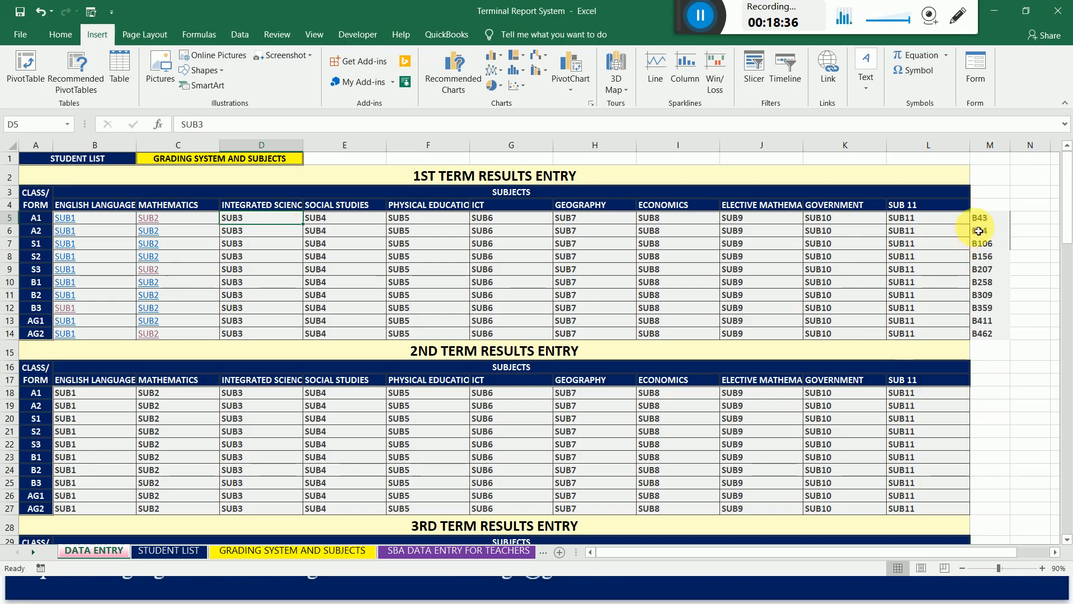
{"action": "left_click", "coordinate": [998, 222]}
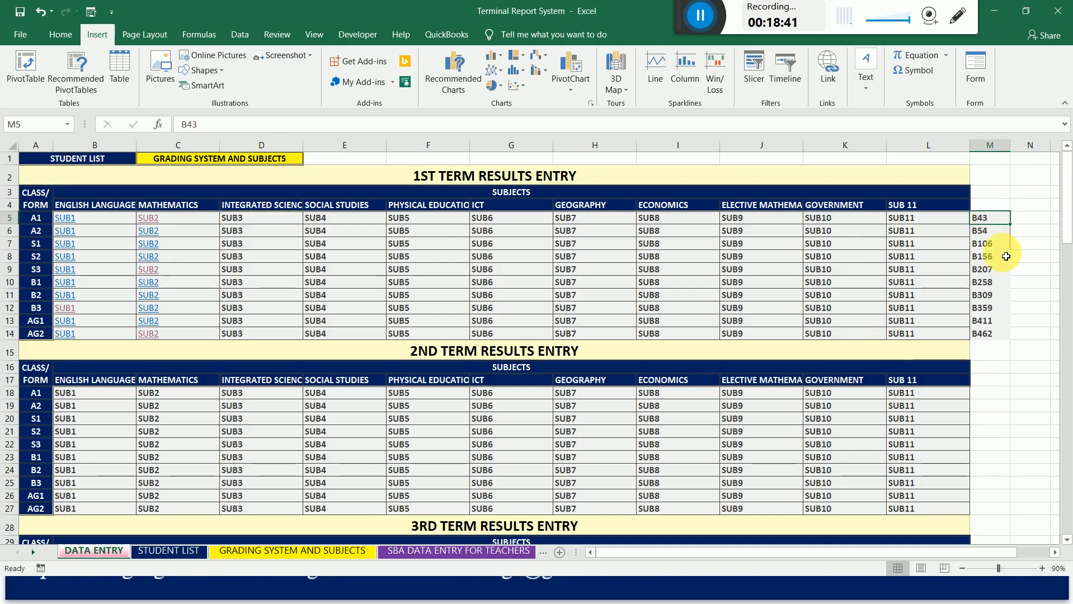
{"action": "type", "text": "B3"}
{"action": "key", "text": "Return"}
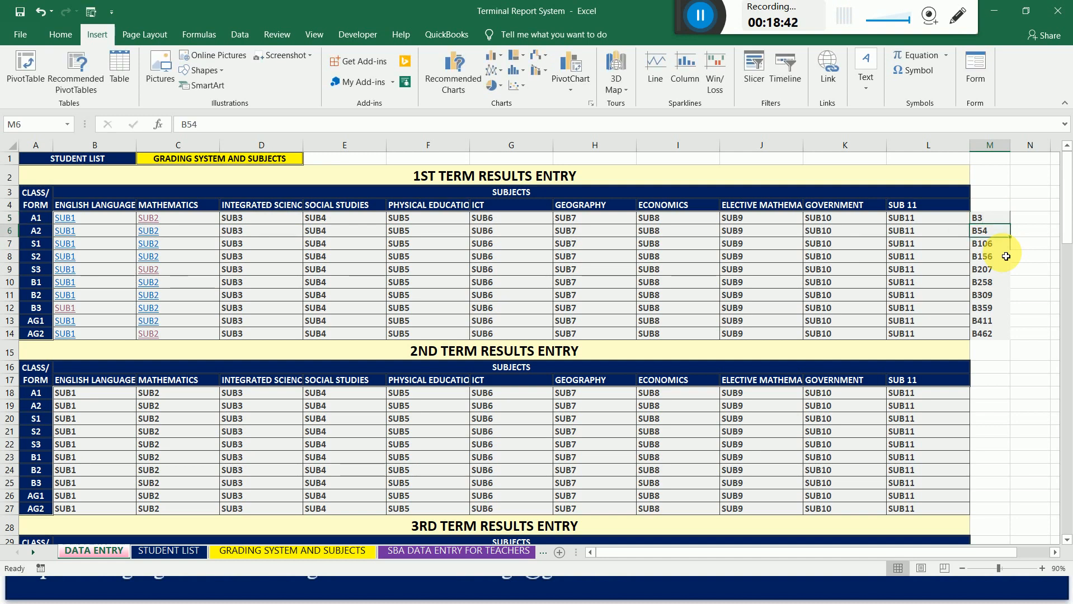
Review the link target references noted for classes A2 to AG2 in column M.
{"action": "key", "text": "Down"}
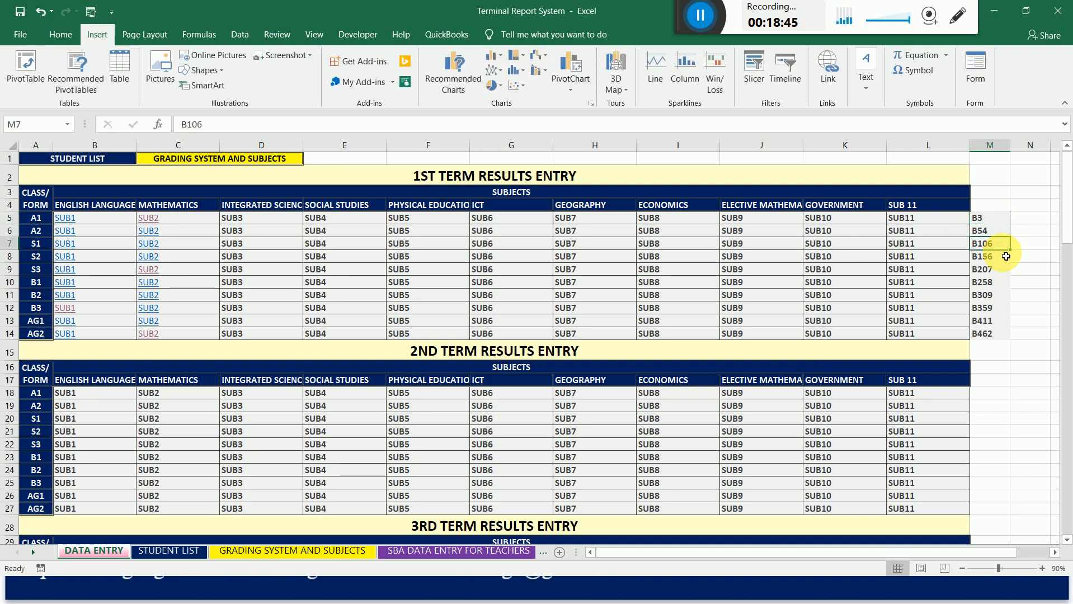
{"action": "key", "text": "Down"}
{"action": "key", "text": "Down"}
{"action": "key", "text": "Down"}
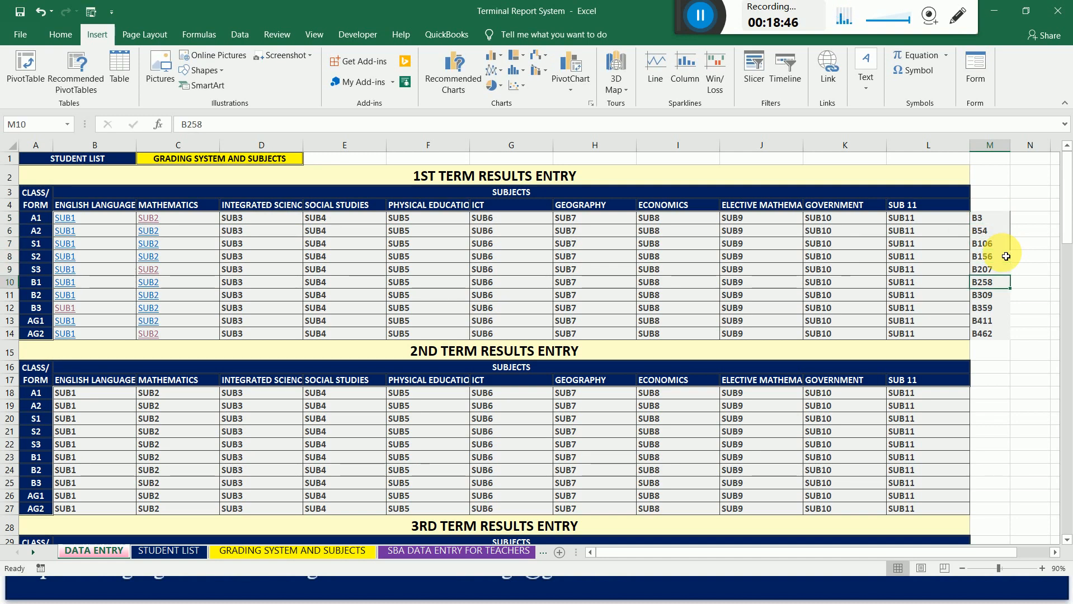
{"action": "key", "text": "Down"}
{"action": "key", "text": "Down"}
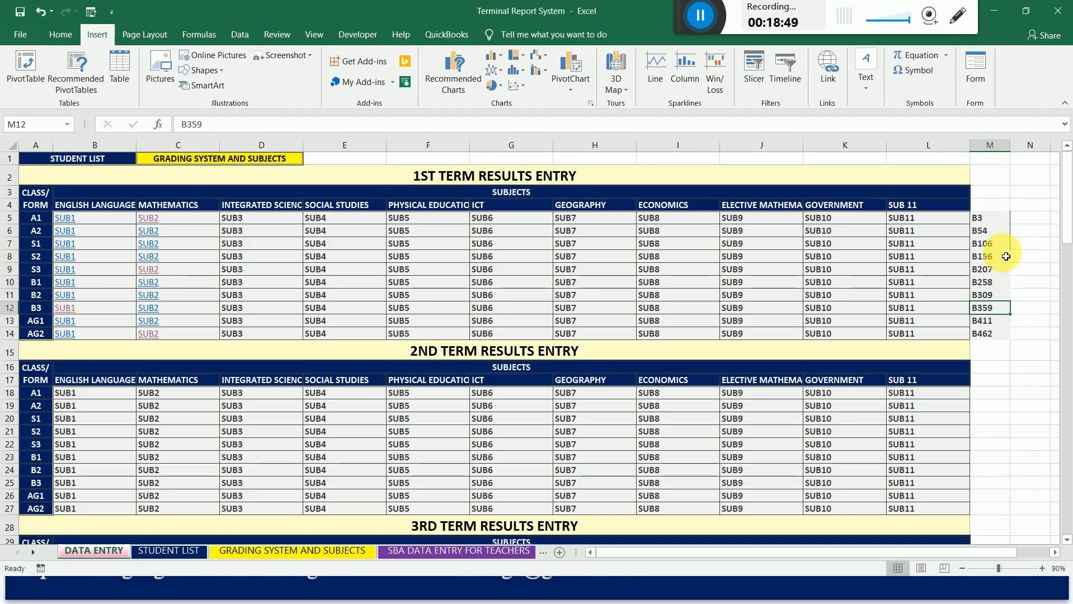
{"action": "key", "text": "Down"}
{"action": "key", "text": "Down"}
{"action": "key", "text": "Up"}
{"action": "key", "text": "Up"}
{"action": "key", "text": "Up"}
{"action": "key", "text": "Up"}
{"action": "key", "text": "Up"}
{"action": "key", "text": "Up"}
{"action": "key", "text": "Up"}
{"action": "key", "text": "Up"}
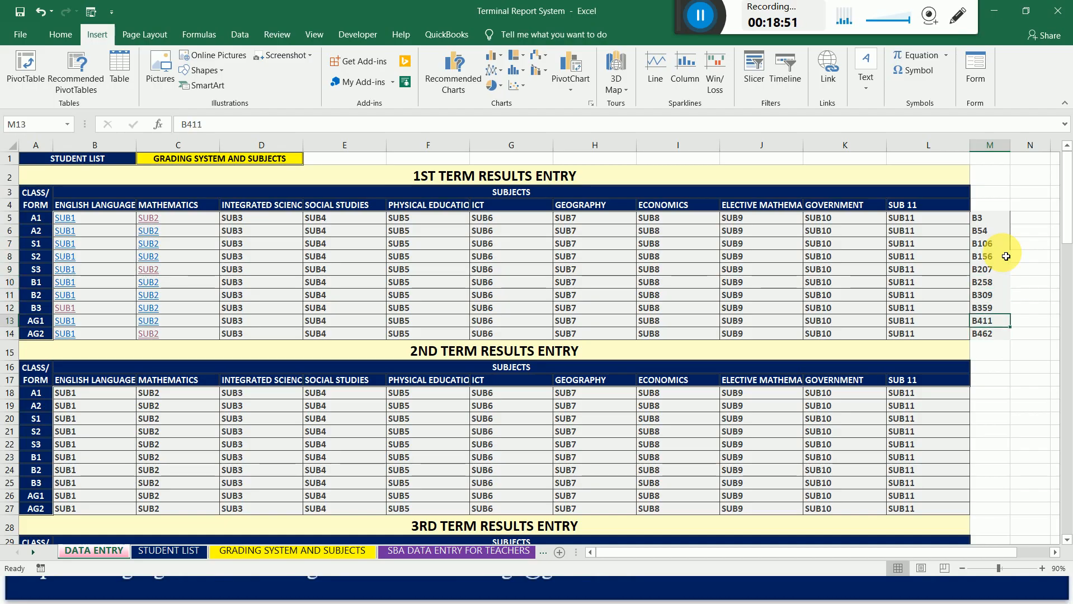
Link the 1st term Integrated Science cell for class A1 (D5) to cell B3 on sheet SUB3-1.
{"action": "key", "text": "Up"}
{"action": "key", "text": "Left"}
{"action": "key", "text": "Left"}
{"action": "key", "text": "Left"}
{"action": "key", "text": "Left"}
{"action": "key", "text": "Left"}
{"action": "key", "text": "Left"}
{"action": "key", "text": "Left"}
{"action": "key", "text": "Left"}
{"action": "key", "text": "Left"}
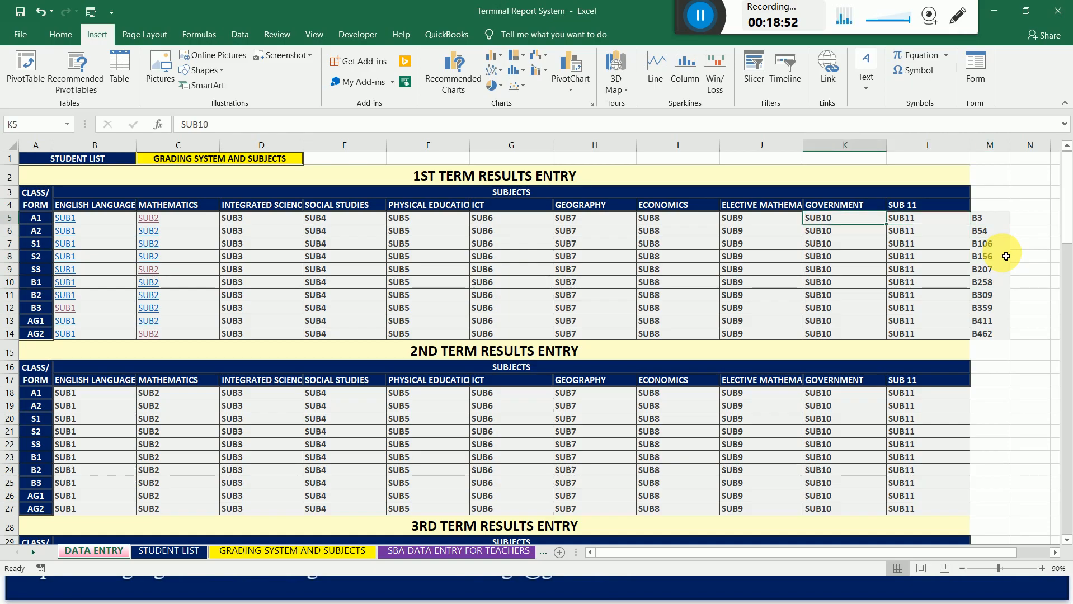
{"action": "right_click", "coordinate": [238, 223]}
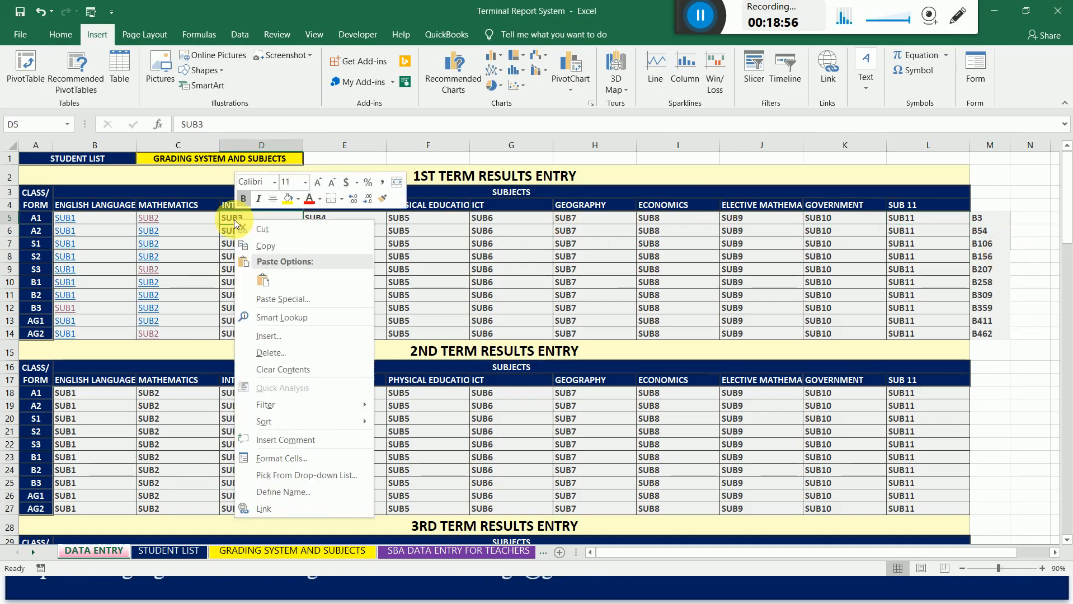
{"action": "left_click", "coordinate": [279, 510]}
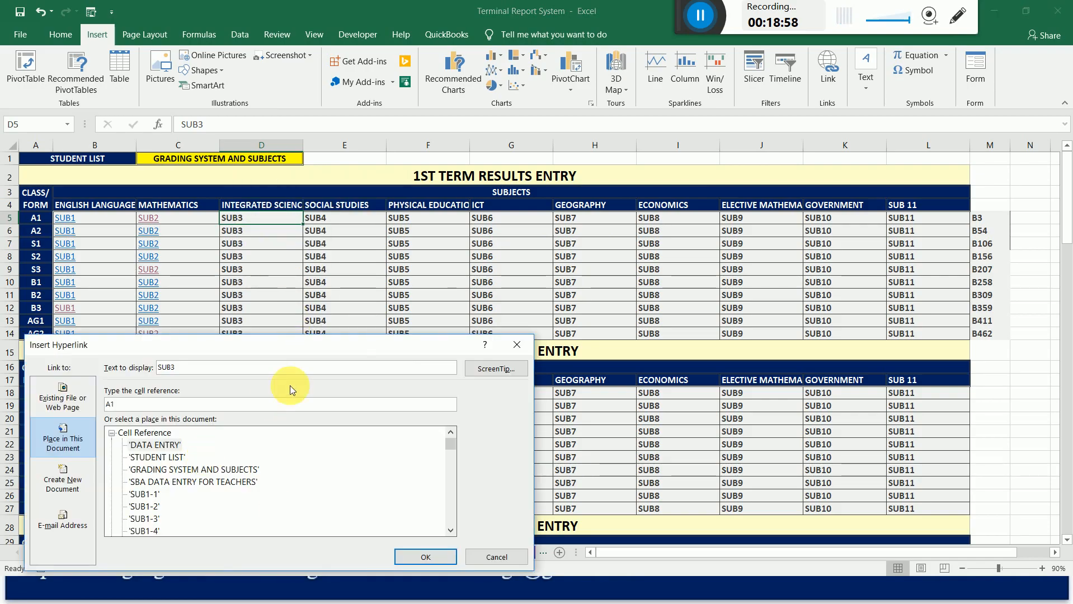
{"action": "left_click_drag", "start_coordinate": [347, 346], "coordinate": [692, 135]}
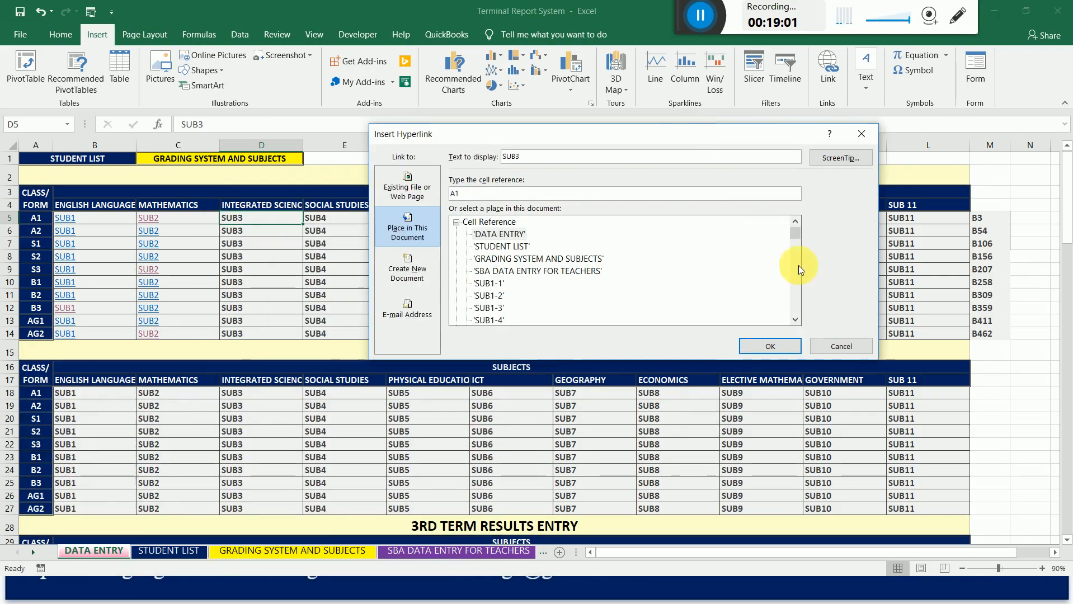
{"action": "left_click", "coordinate": [794, 320]}
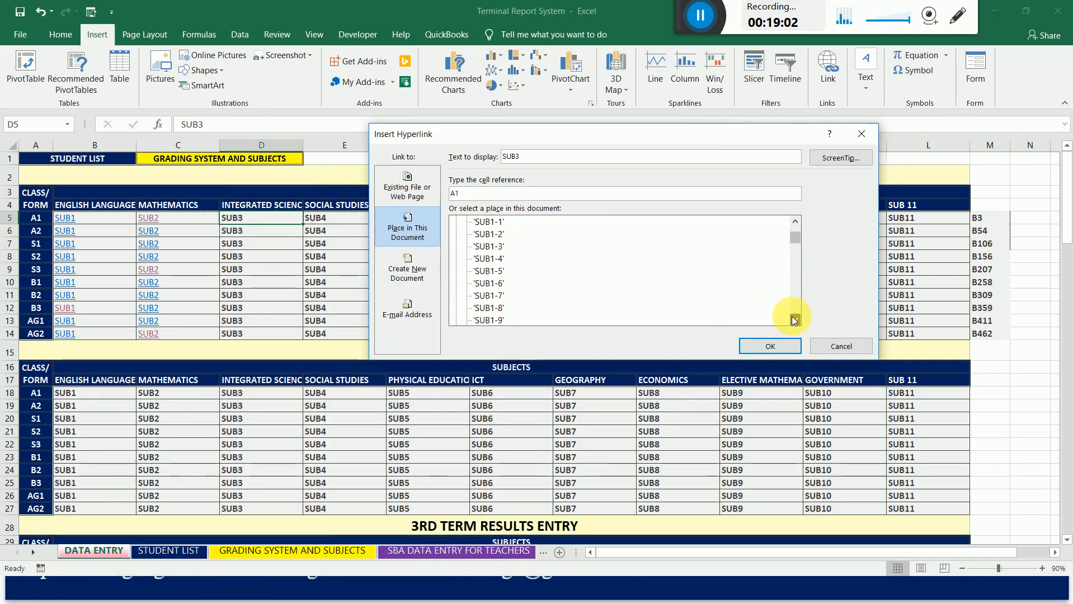
{"action": "left_click", "coordinate": [794, 319]}
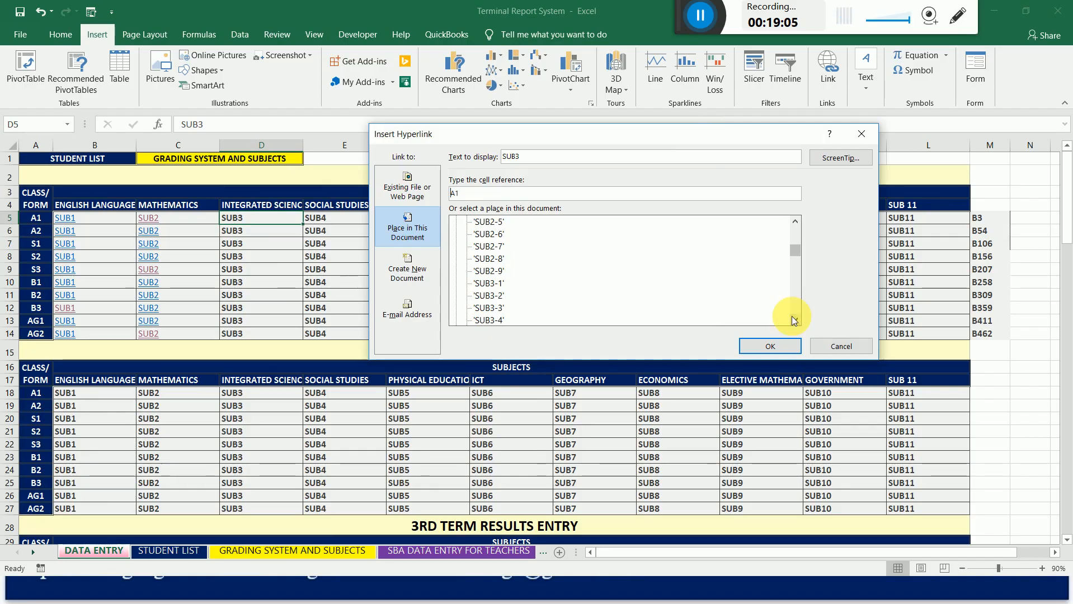
{"action": "left_click", "coordinate": [485, 283]}
{"action": "left_click", "coordinate": [485, 194]}
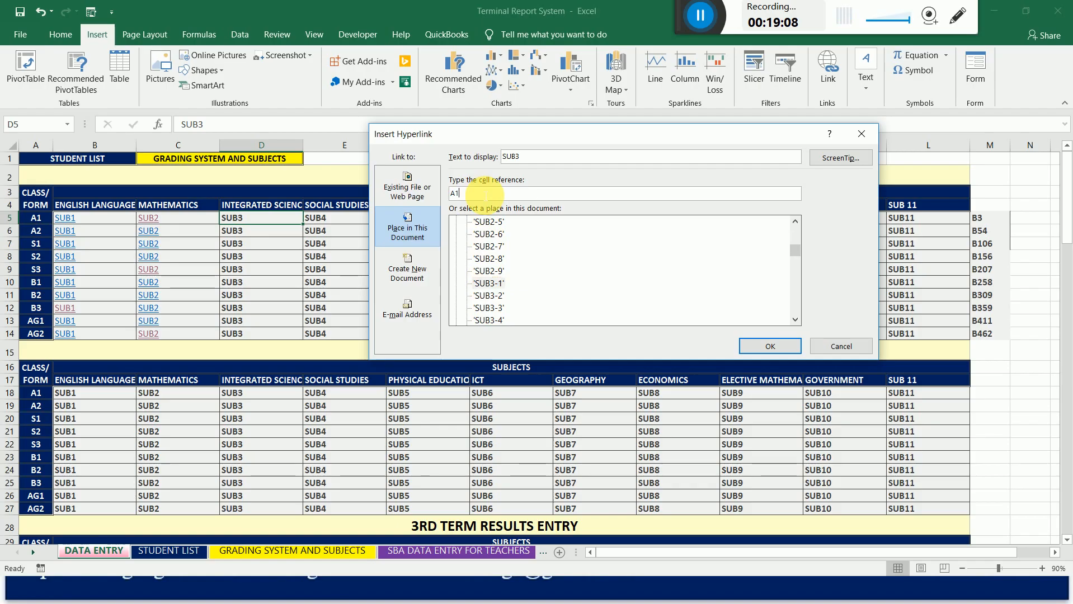
{"action": "double_click", "coordinate": [485, 193]}
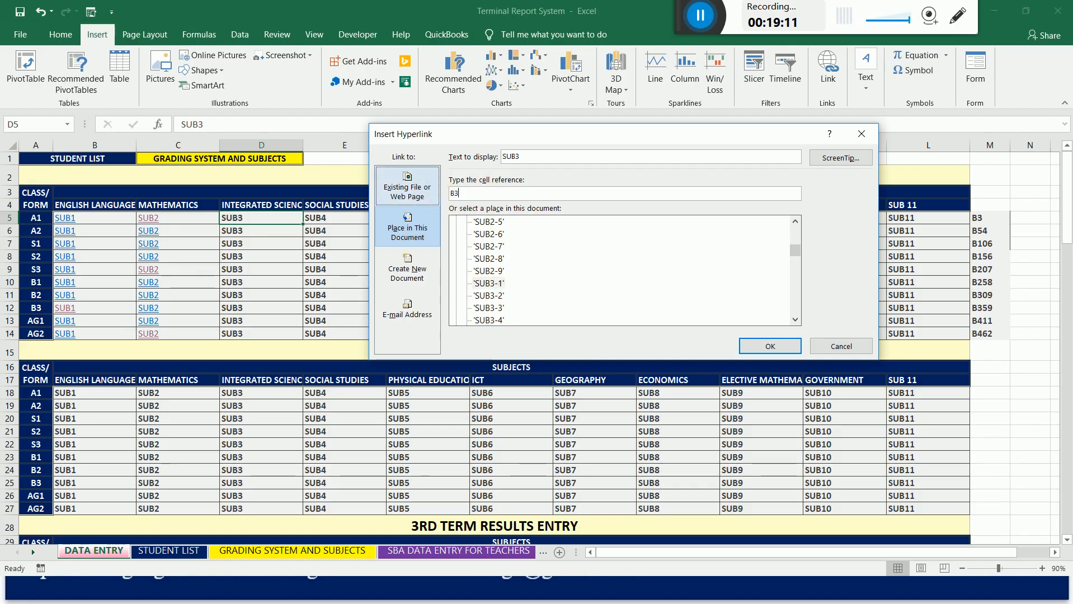
{"action": "type", "text": "B3"}
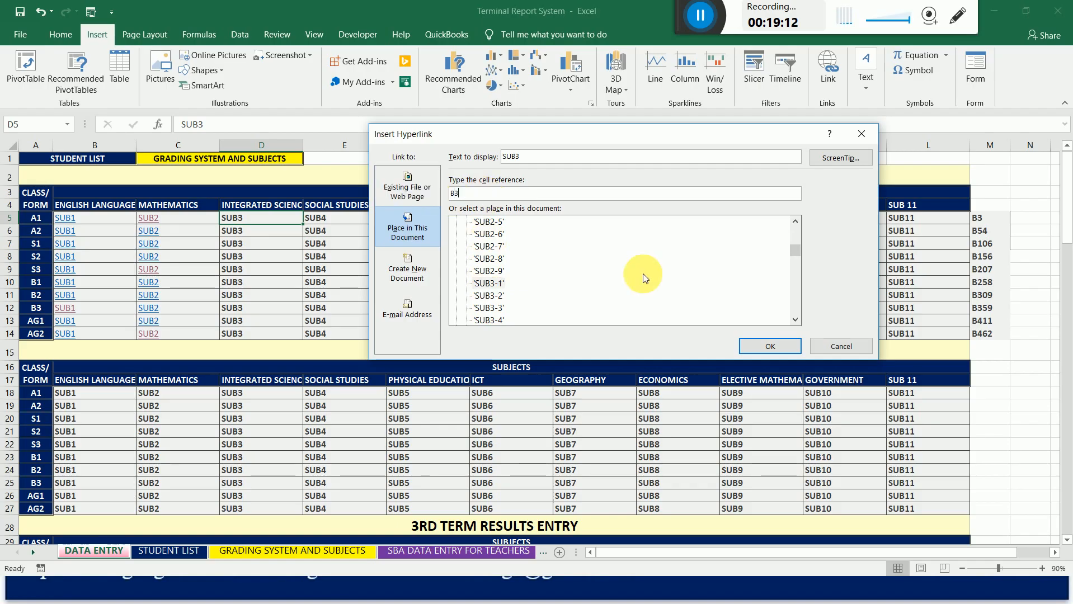
{"action": "left_click", "coordinate": [781, 342]}
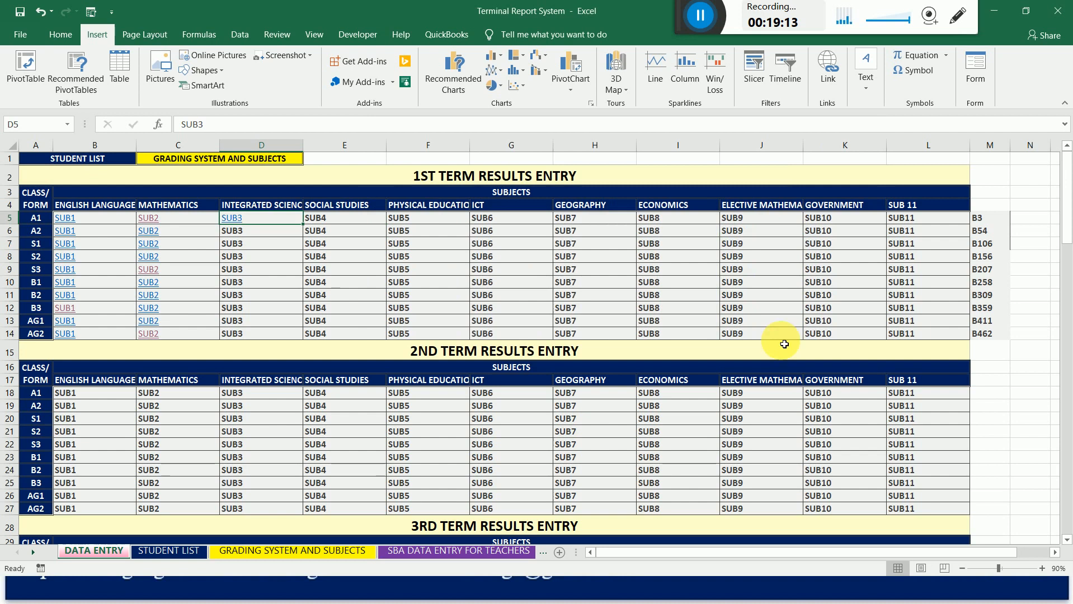
Link the 1st term Integrated Science cell for class A2 (D6) to cell B54 on sheet SUB3-1.
{"action": "right_click", "coordinate": [236, 234]}
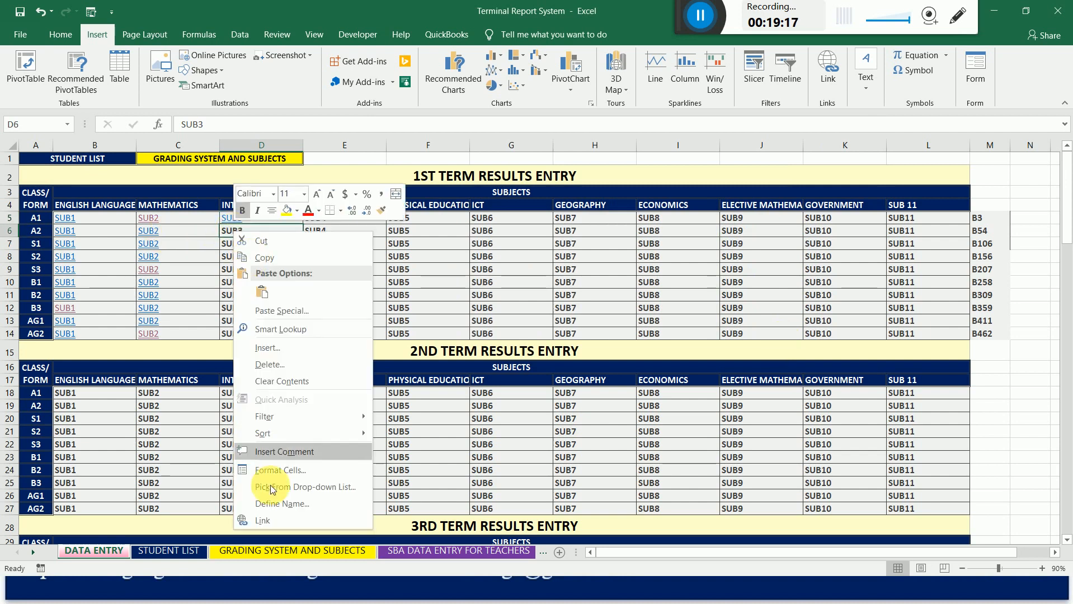
{"action": "left_click", "coordinate": [285, 518]}
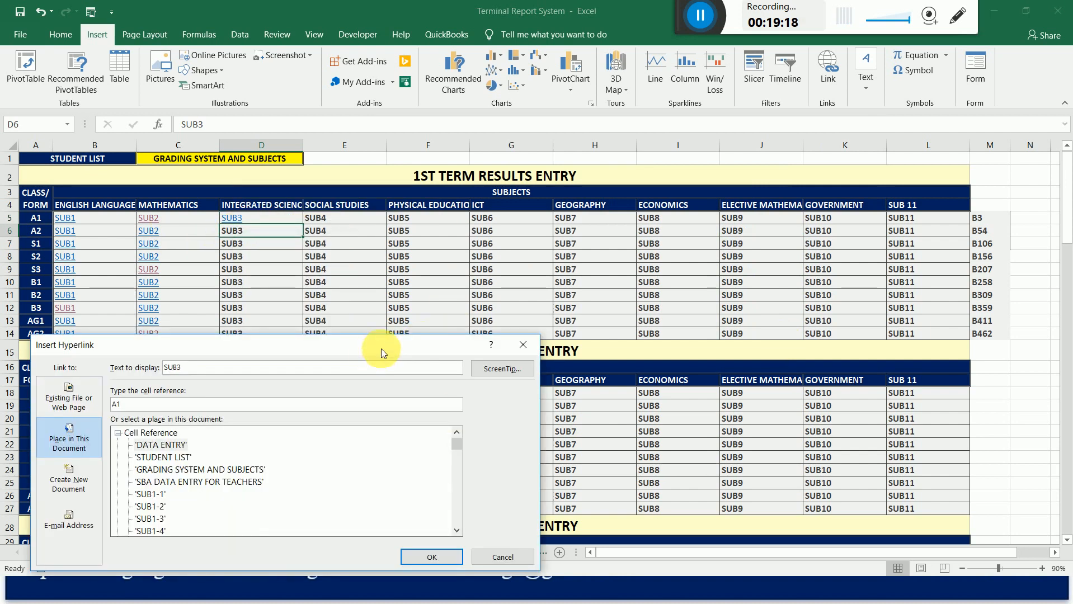
{"action": "left_click_drag", "start_coordinate": [699, 254], "coordinate": [700, 274]}
{"action": "left_click", "coordinate": [397, 252]}
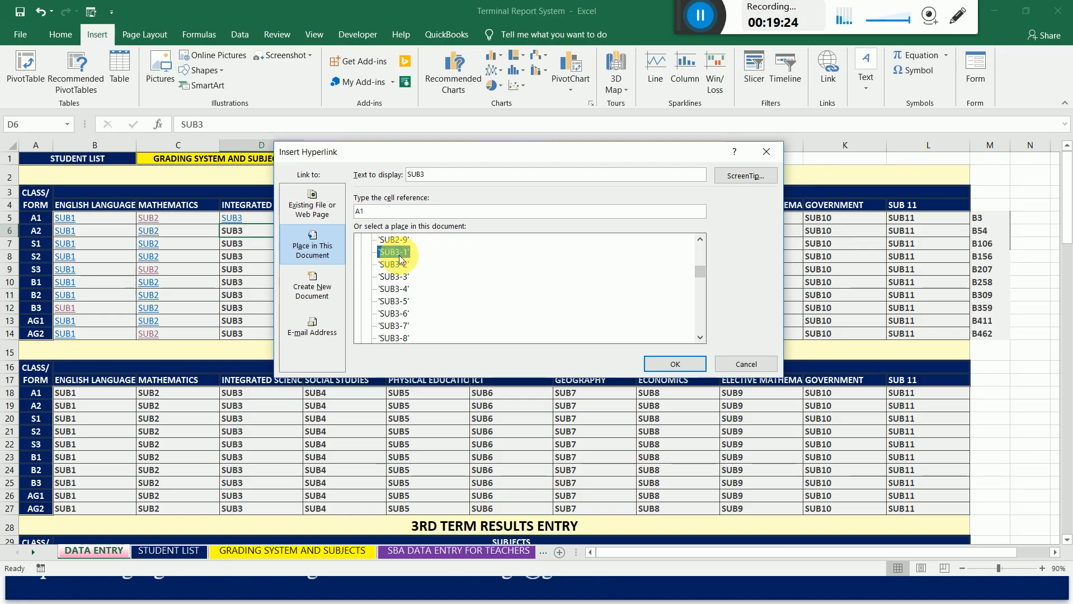
{"action": "left_click_drag", "start_coordinate": [371, 213], "coordinate": [333, 214]}
{"action": "type", "text": "B54"}
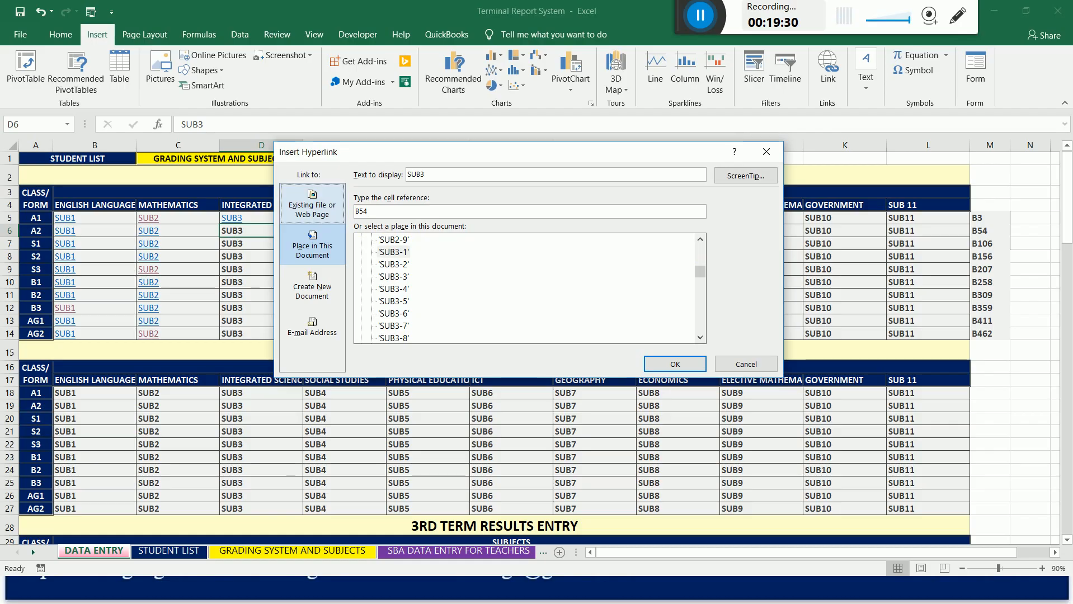
{"action": "left_click", "coordinate": [686, 366]}
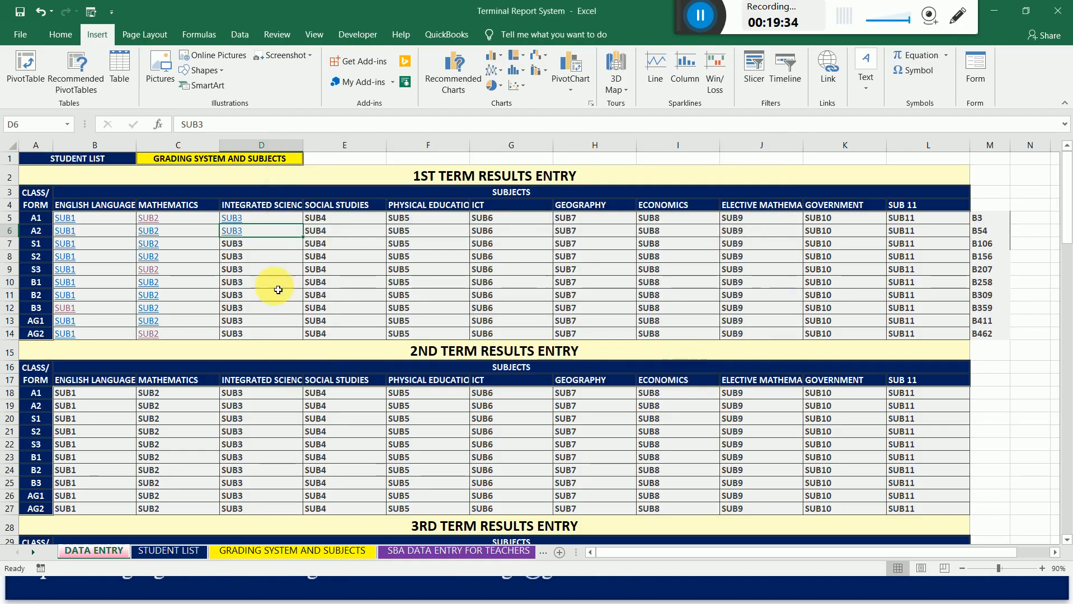
Link the 1st term Integrated Science cell for class S1 (D7) to cell B106 on sheet SUB3-1.
{"action": "right_click", "coordinate": [235, 246]}
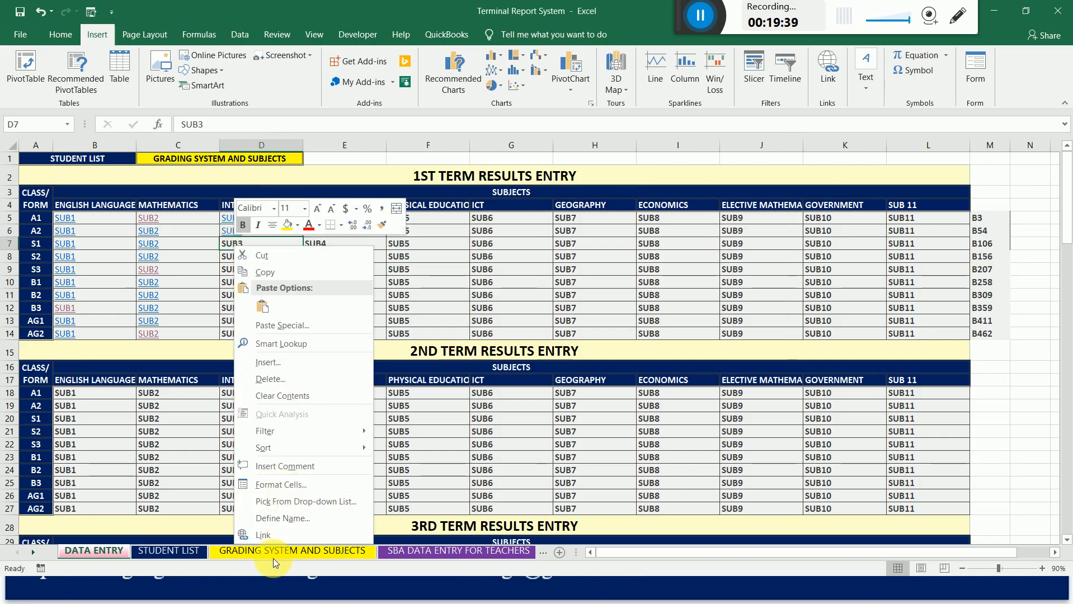
{"action": "left_click", "coordinate": [298, 536]}
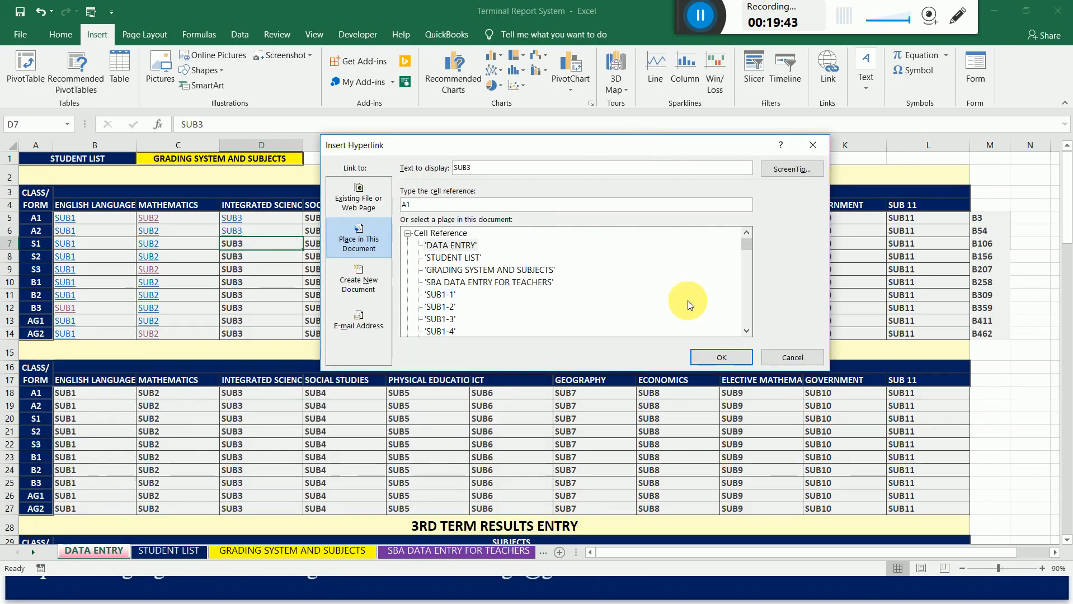
{"action": "left_click", "coordinate": [746, 332]}
{"action": "left_click", "coordinate": [744, 331]}
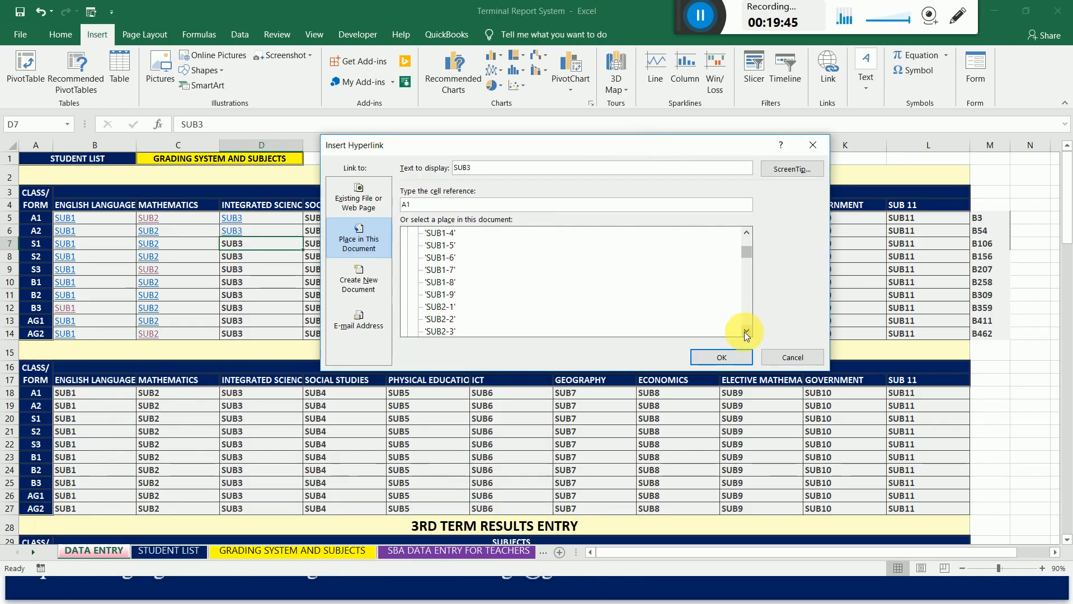
{"action": "left_click", "coordinate": [745, 331]}
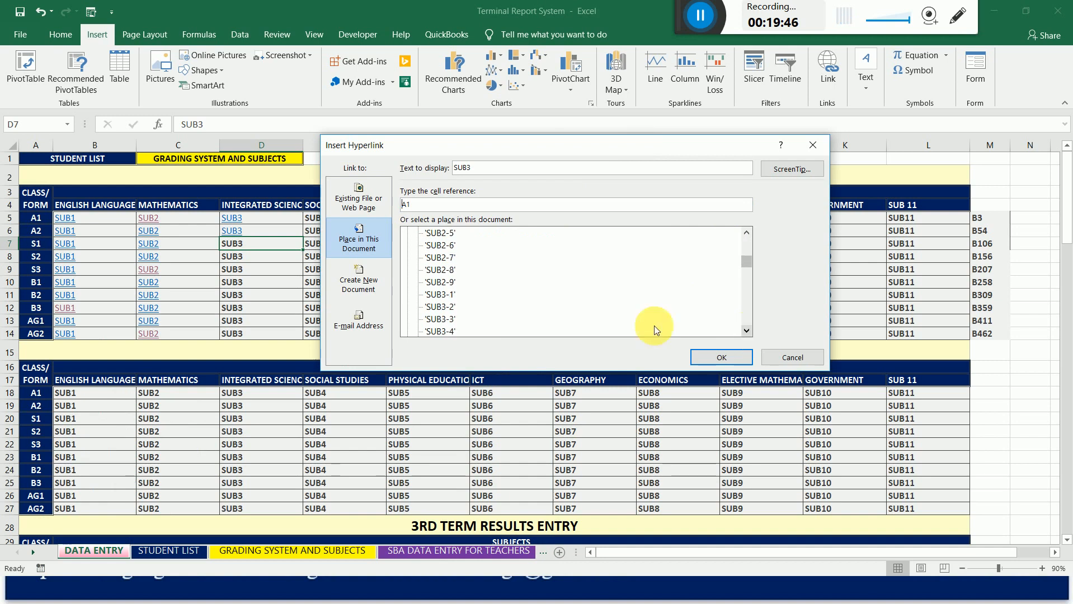
{"action": "left_click", "coordinate": [444, 295]}
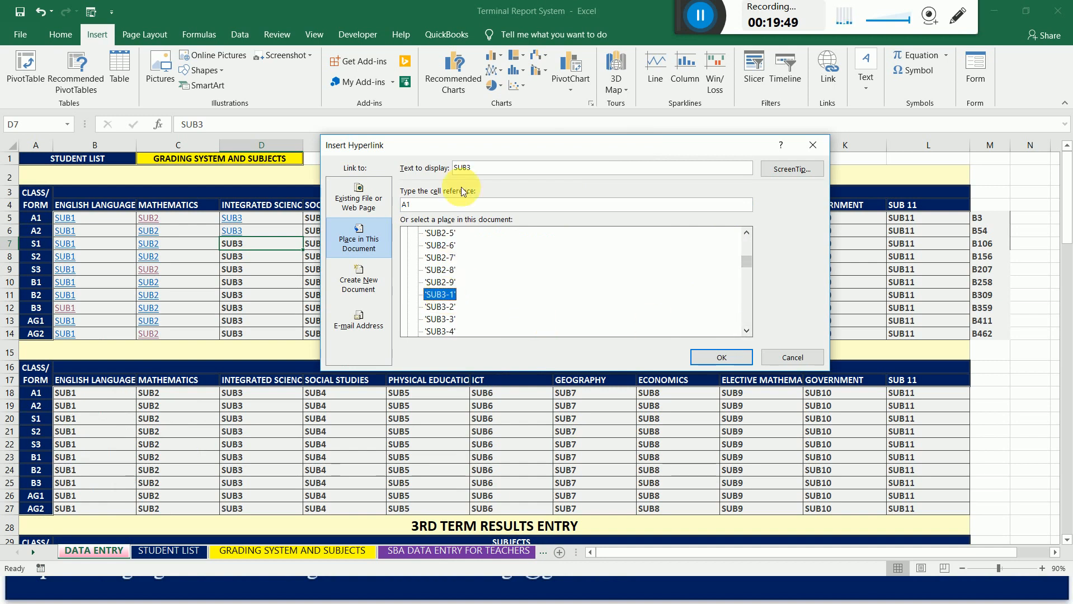
{"action": "left_click", "coordinate": [452, 205]}
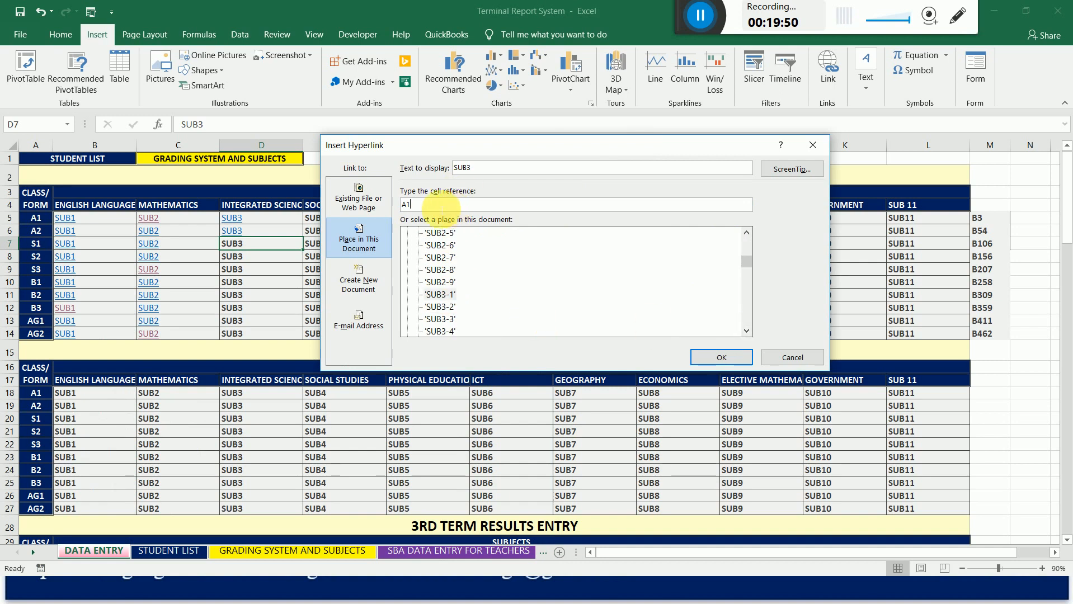
{"action": "key", "text": "BackSpace"}
{"action": "key", "text": "BackSpace"}
{"action": "type", "text": "B"}
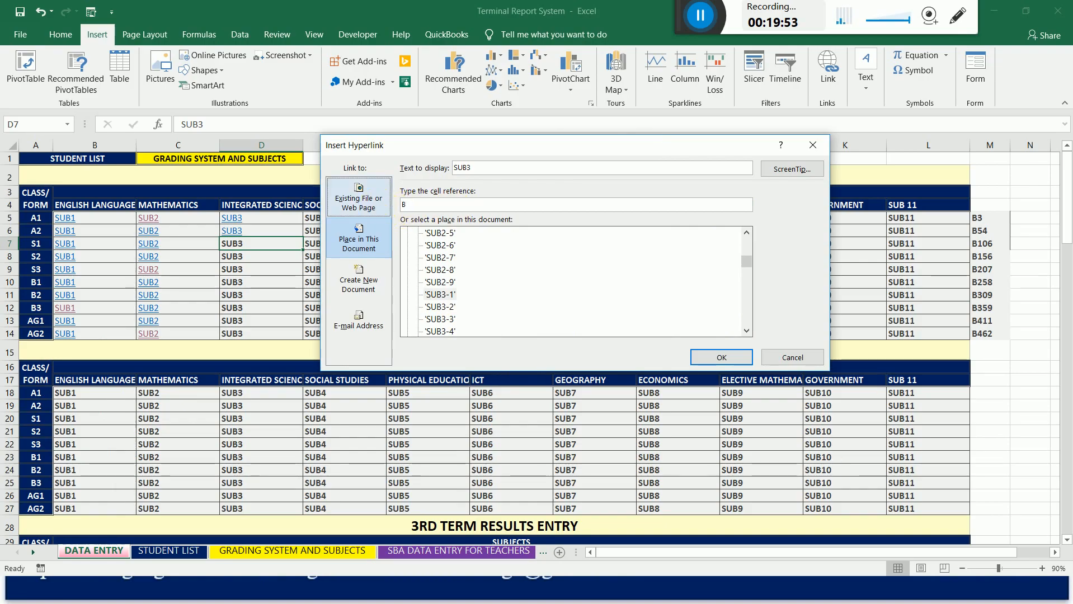
{"action": "type", "text": "106"}
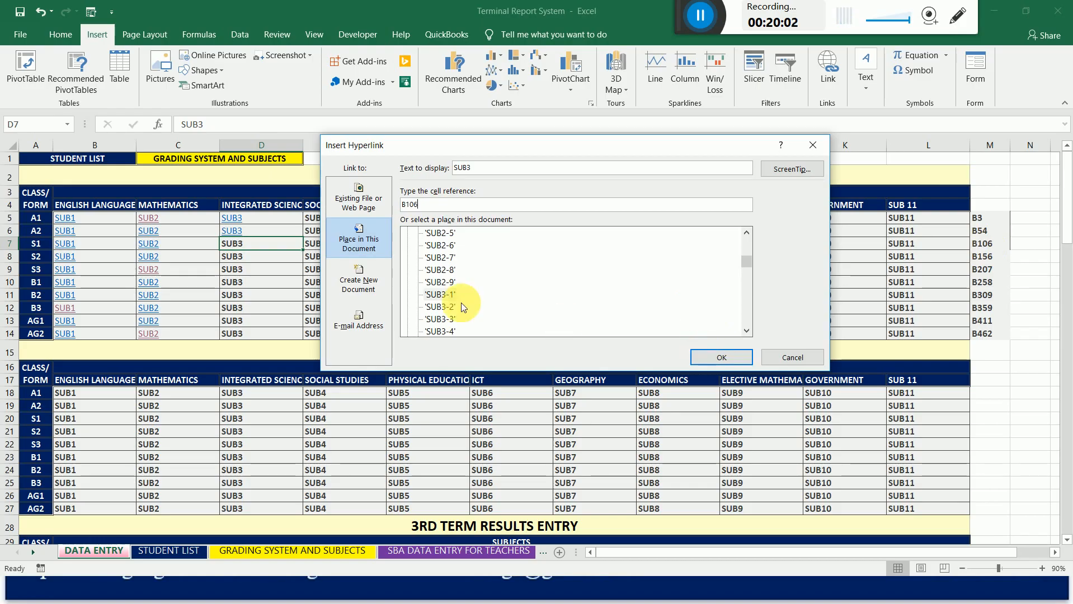
{"action": "left_click", "coordinate": [722, 357]}
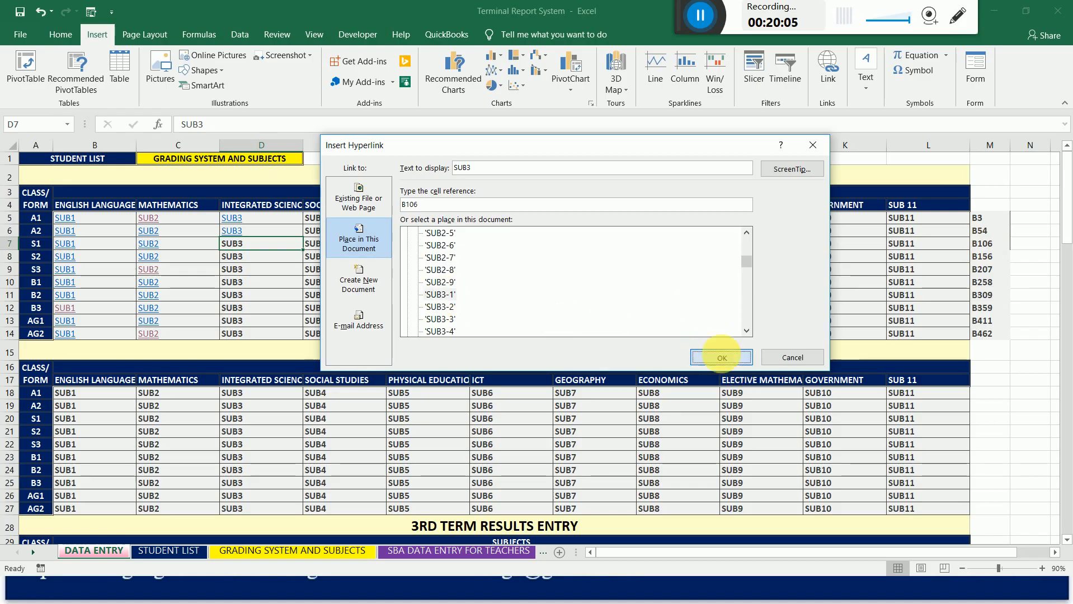
Link the 1st term Integrated Science cell for class S2 (D8) to cell B156 on sheet SUB3-1.
{"action": "left_click", "coordinate": [233, 262]}
{"action": "right_click", "coordinate": [234, 262]}
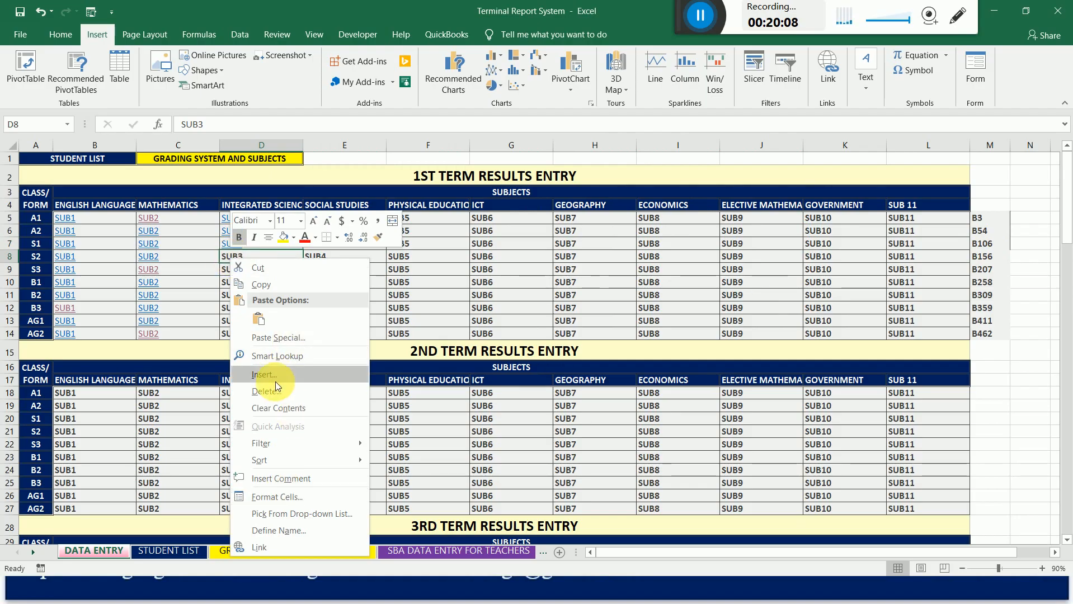
{"action": "left_click", "coordinate": [270, 551]}
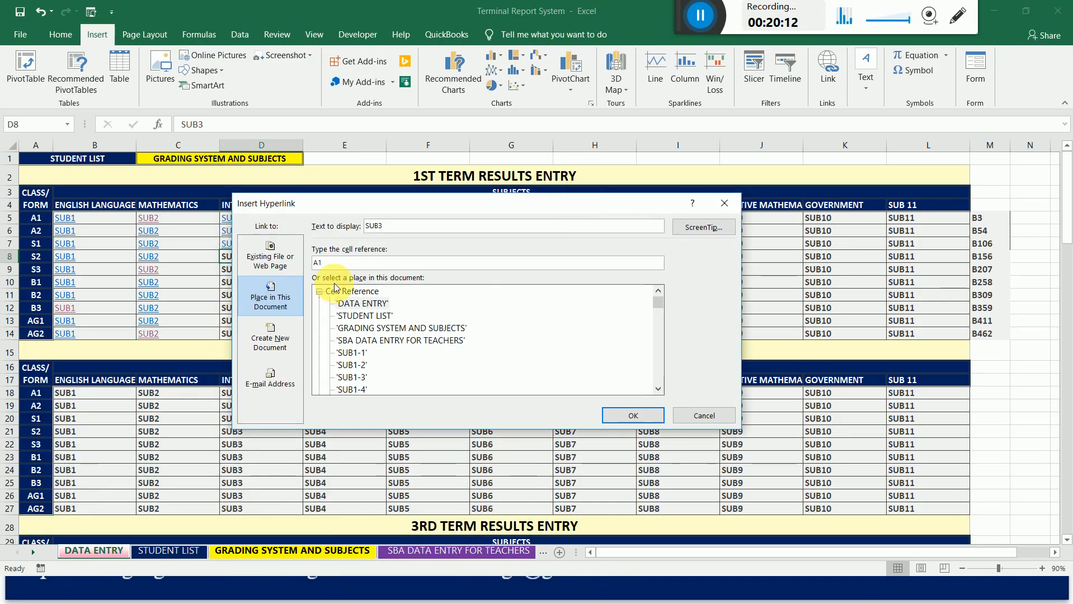
{"action": "left_click", "coordinate": [658, 391]}
{"action": "left_click", "coordinate": [657, 391]}
{"action": "left_click", "coordinate": [657, 391]}
{"action": "left_click", "coordinate": [657, 391]}
{"action": "left_click", "coordinate": [657, 391]}
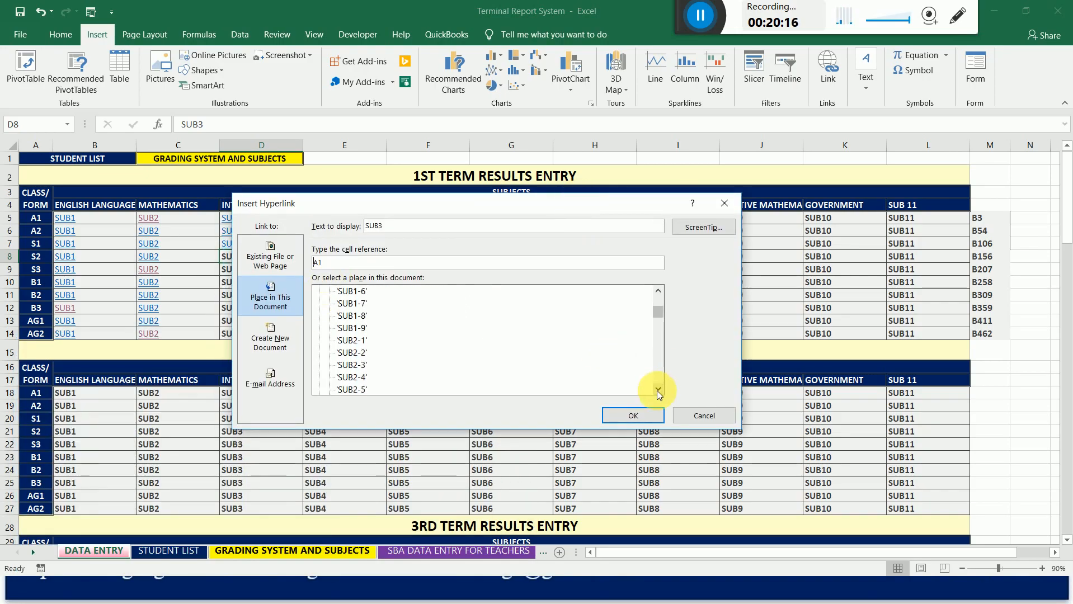
{"action": "left_click", "coordinate": [658, 390]}
{"action": "left_click", "coordinate": [657, 391]}
{"action": "left_click", "coordinate": [657, 390]}
{"action": "left_click", "coordinate": [657, 391]}
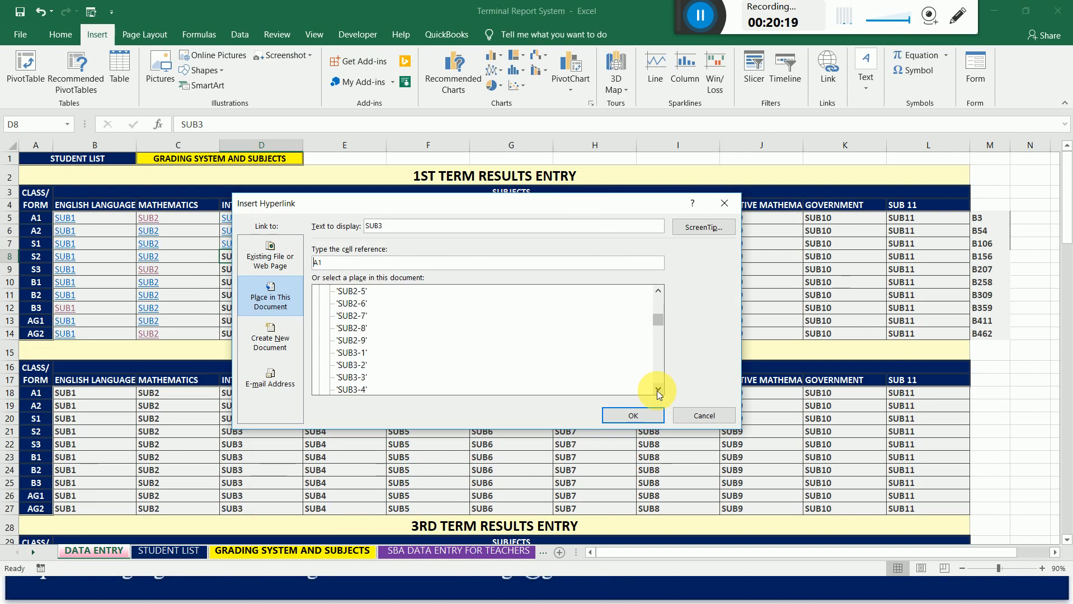
{"action": "left_click", "coordinate": [657, 390]}
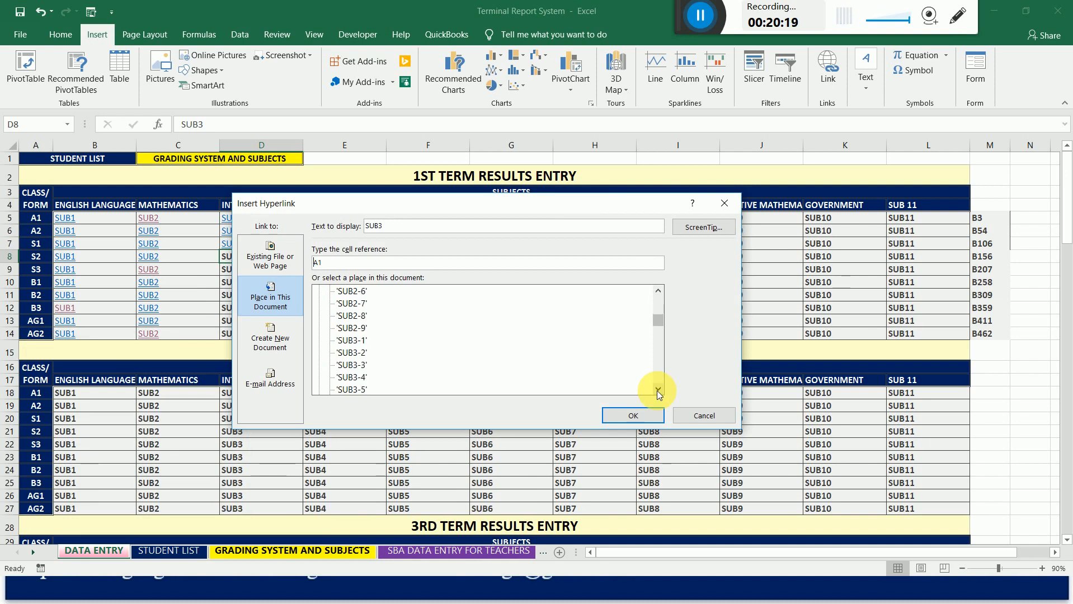
{"action": "left_click", "coordinate": [348, 341]}
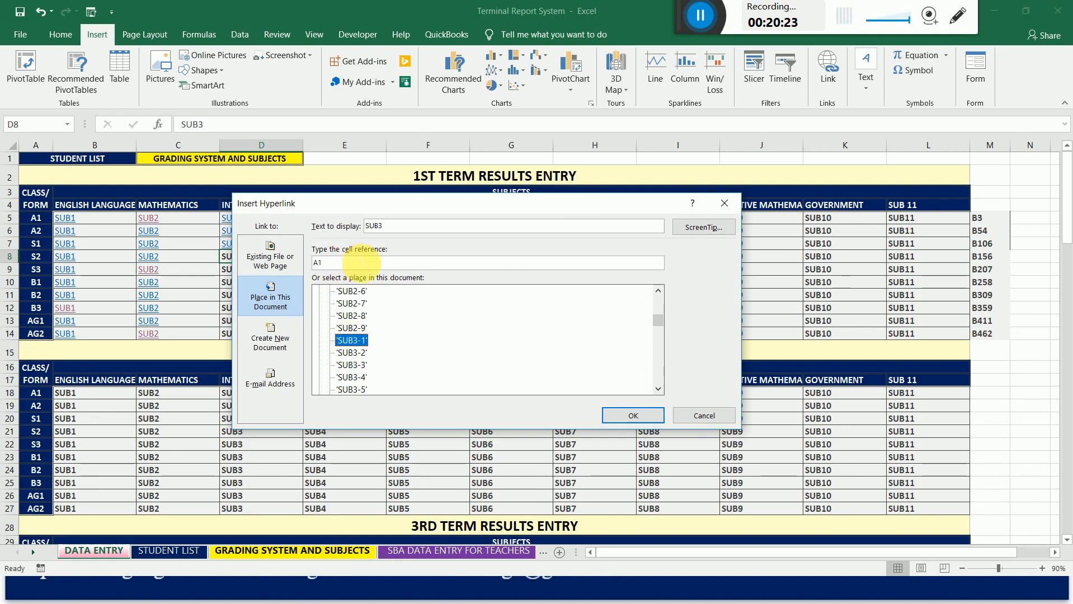
{"action": "left_click_drag", "start_coordinate": [360, 262], "coordinate": [300, 262]}
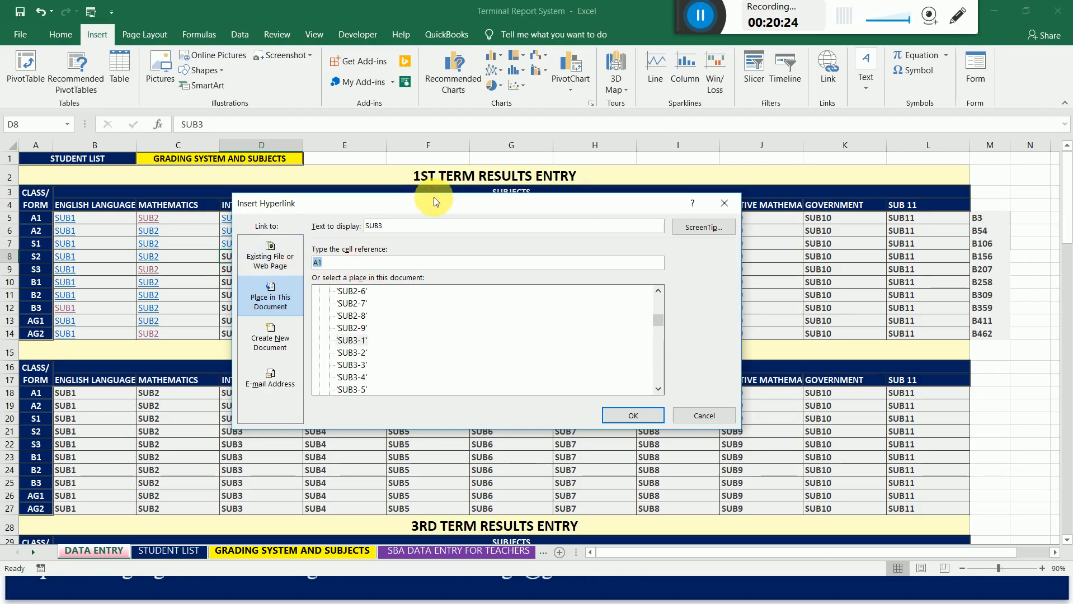
{"action": "left_click_drag", "start_coordinate": [436, 202], "coordinate": [473, 197]}
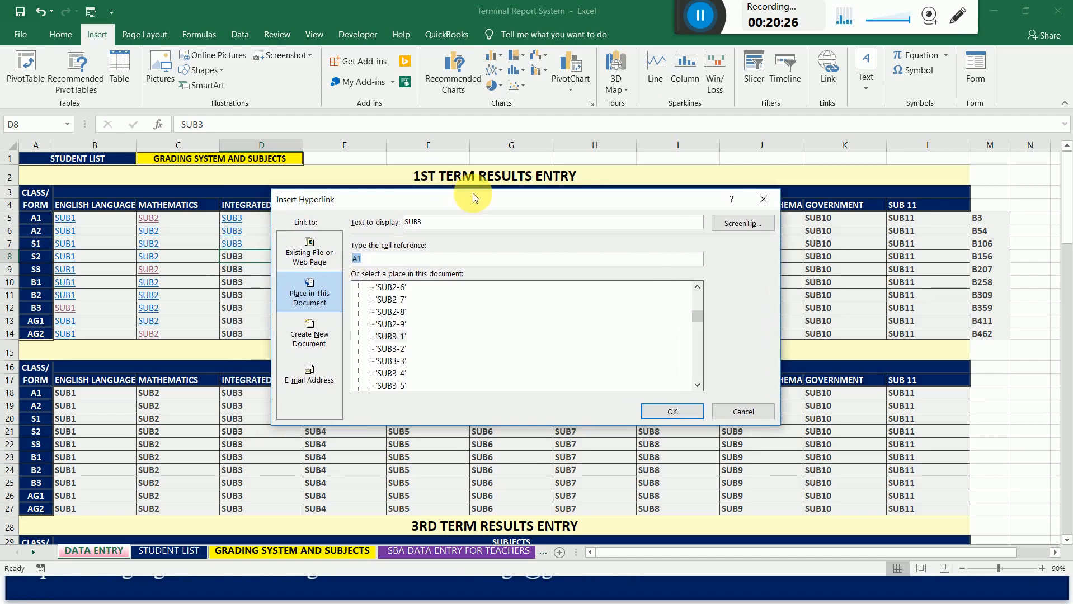
{"action": "type", "text": "B1"}
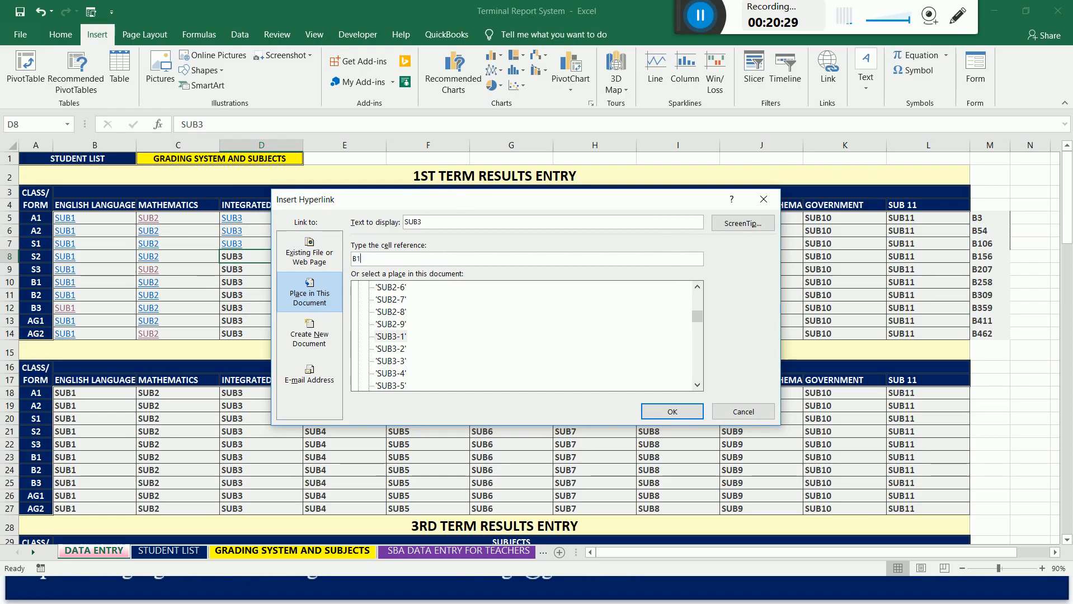
{"action": "type", "text": "56"}
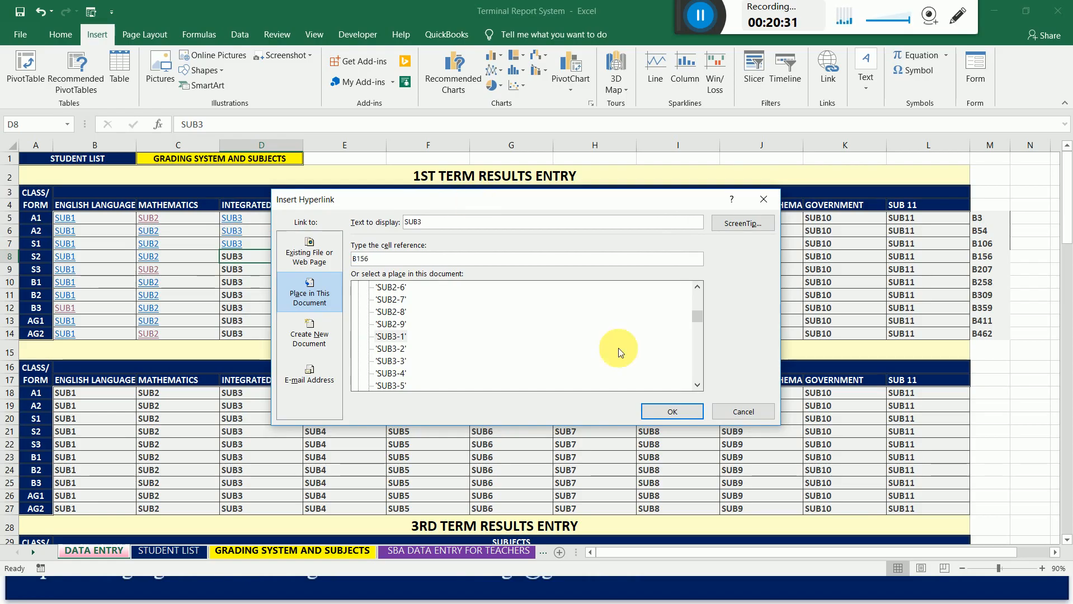
{"action": "left_click", "coordinate": [656, 413]}
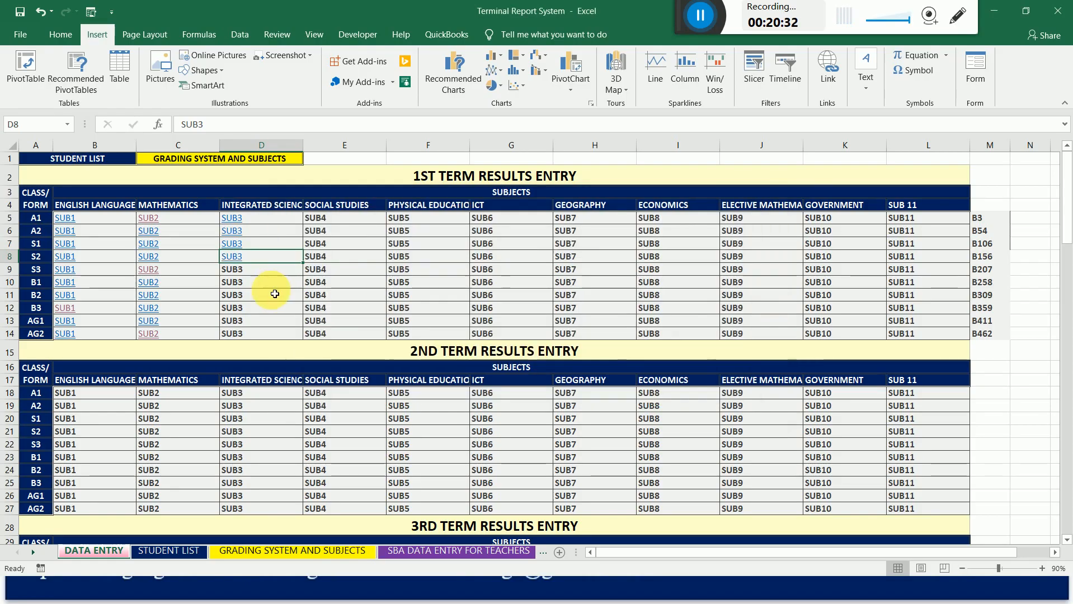
Link the 1st term Integrated Science cell for class S3 (D9) to cell B207 on sheet SUB3-1.
{"action": "right_click", "coordinate": [238, 272]}
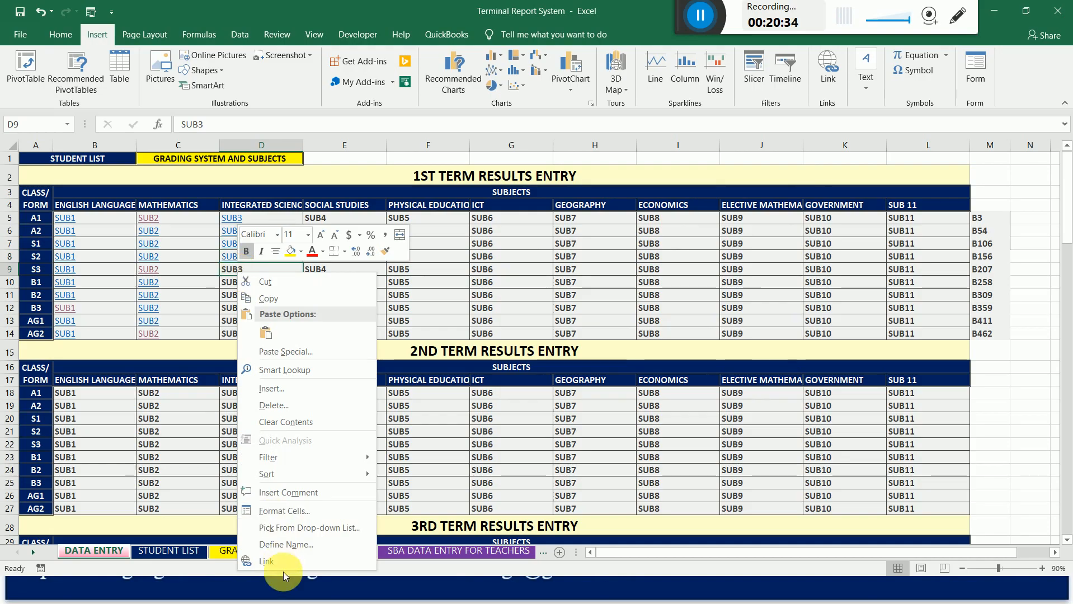
{"action": "left_click", "coordinate": [295, 562]}
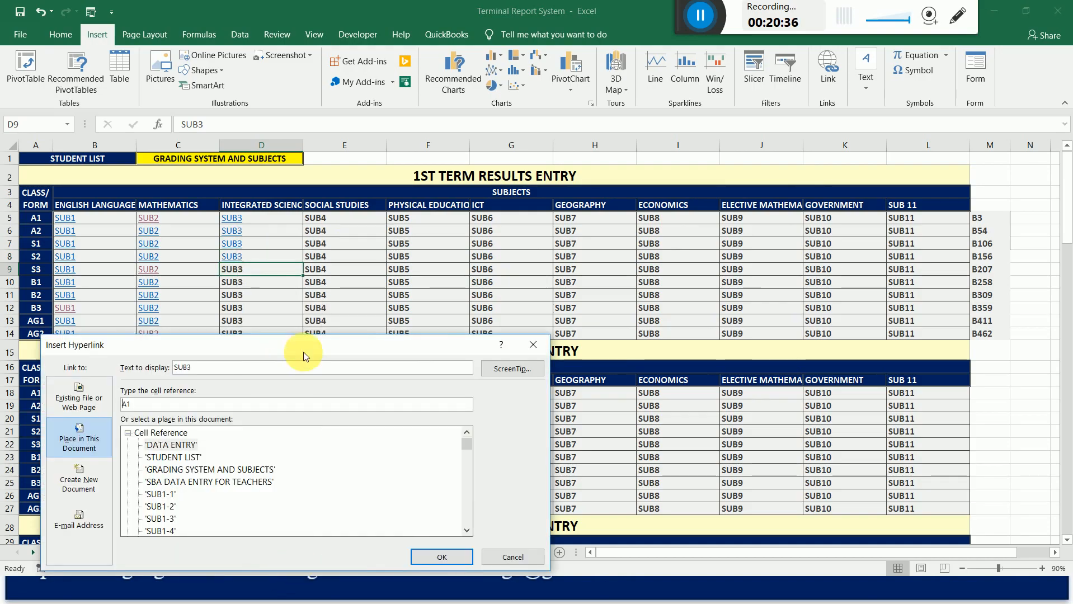
{"action": "left_click_drag", "start_coordinate": [303, 352], "coordinate": [629, 211]}
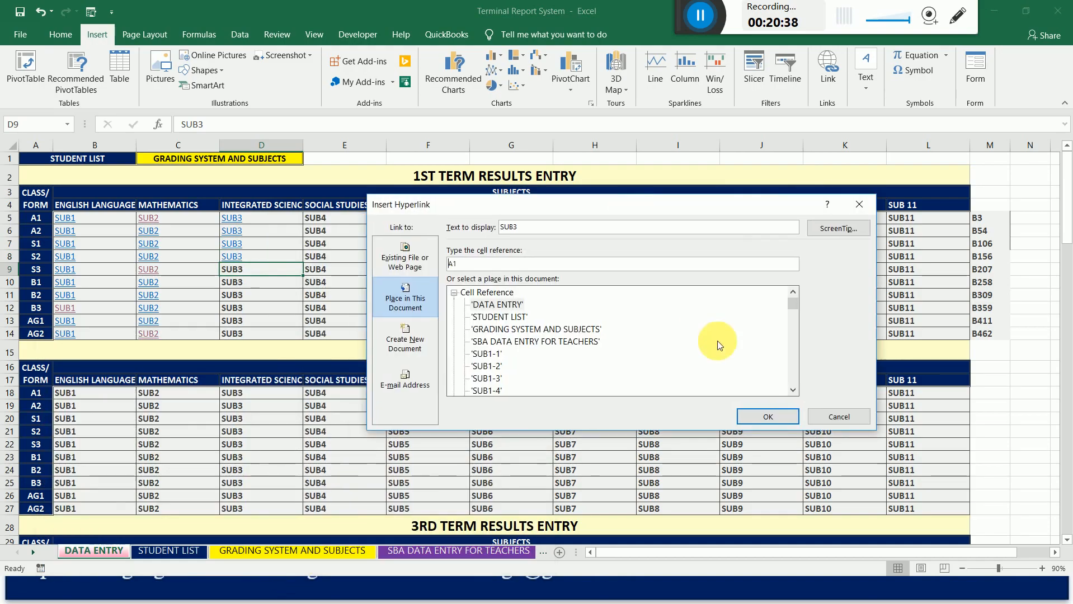
{"action": "left_click", "coordinate": [792, 391]}
{"action": "left_click", "coordinate": [792, 391]}
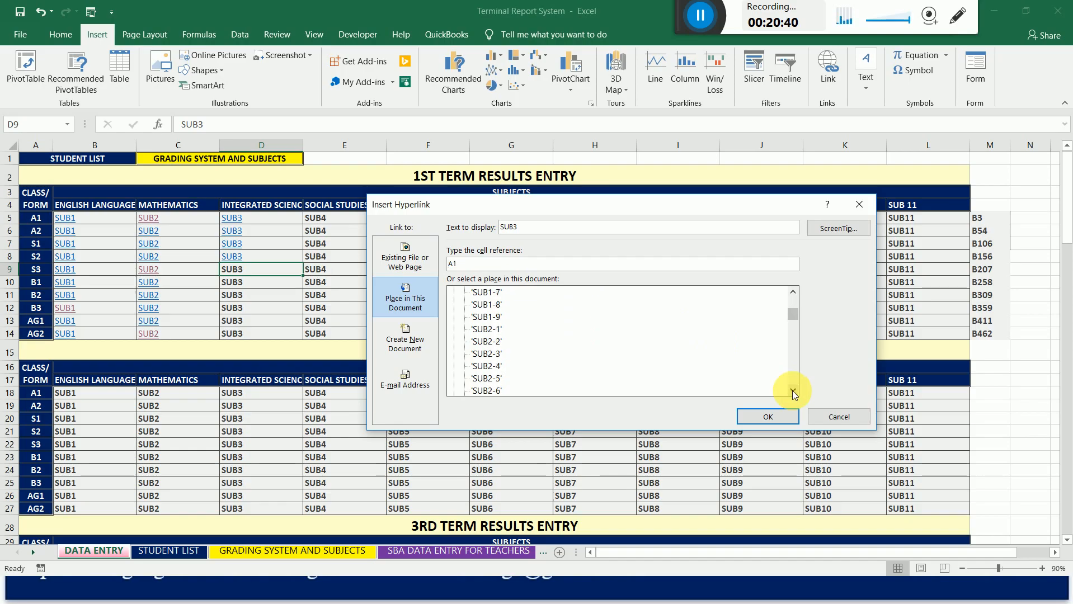
{"action": "left_click", "coordinate": [793, 390]}
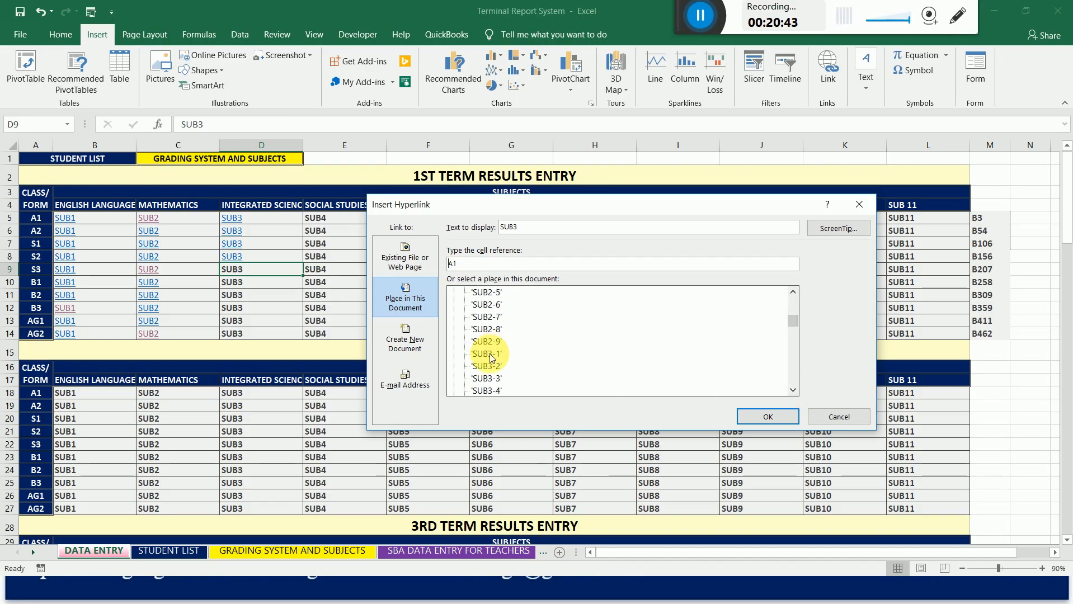
{"action": "left_click", "coordinate": [489, 355]}
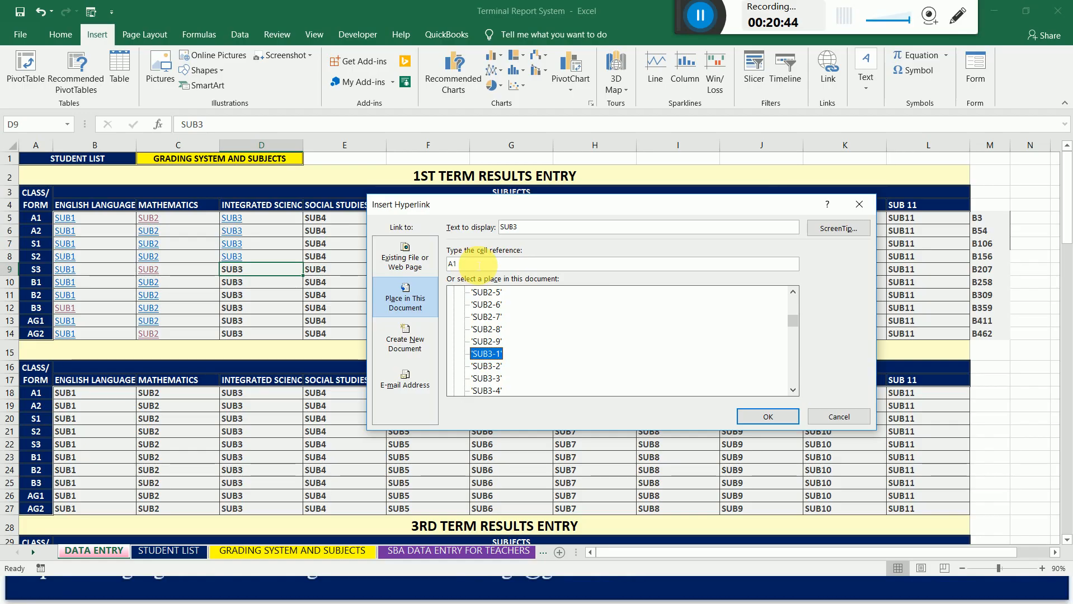
{"action": "double_click", "coordinate": [478, 264]}
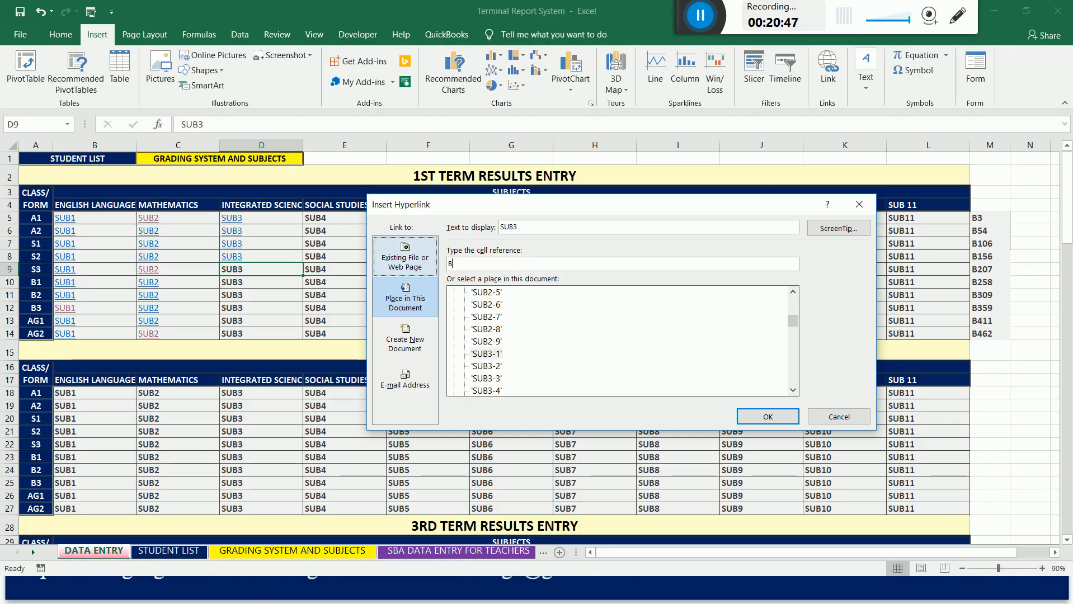
{"action": "type", "text": "B2"}
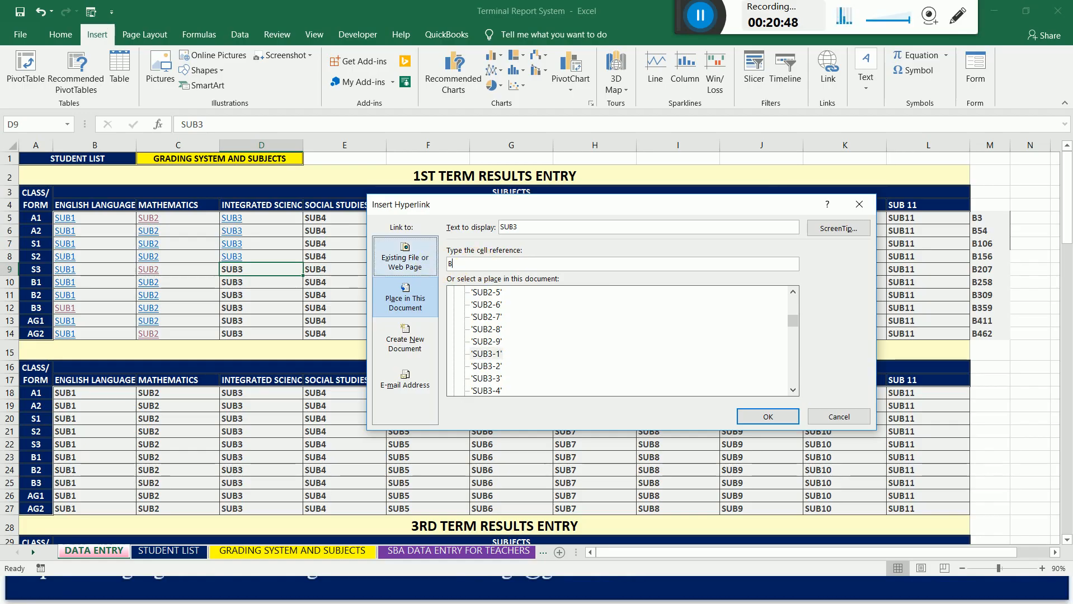
{"action": "type", "text": "07"}
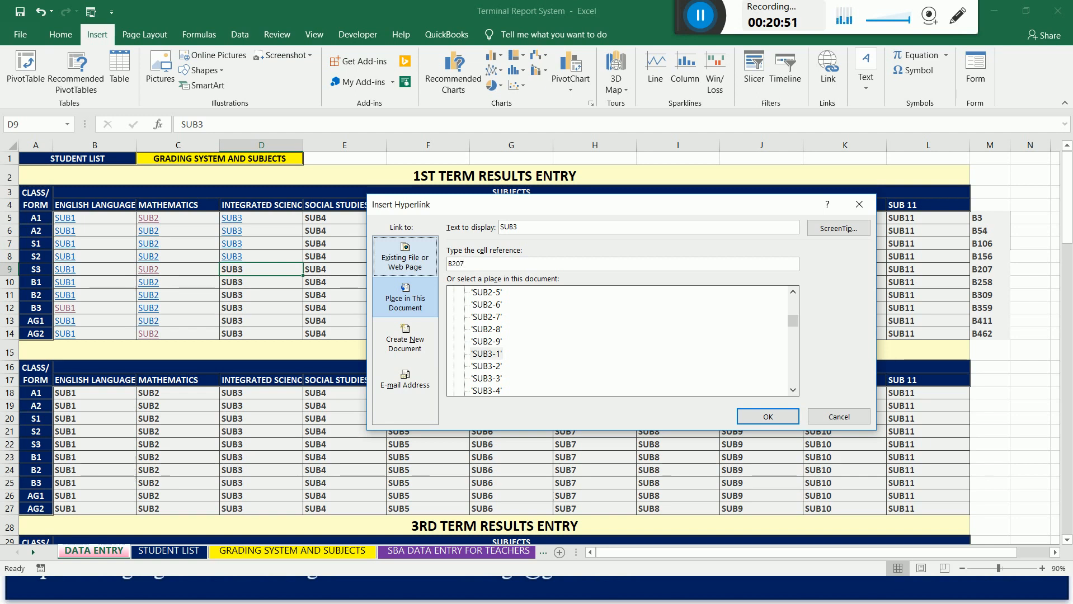
{"action": "left_click", "coordinate": [767, 417]}
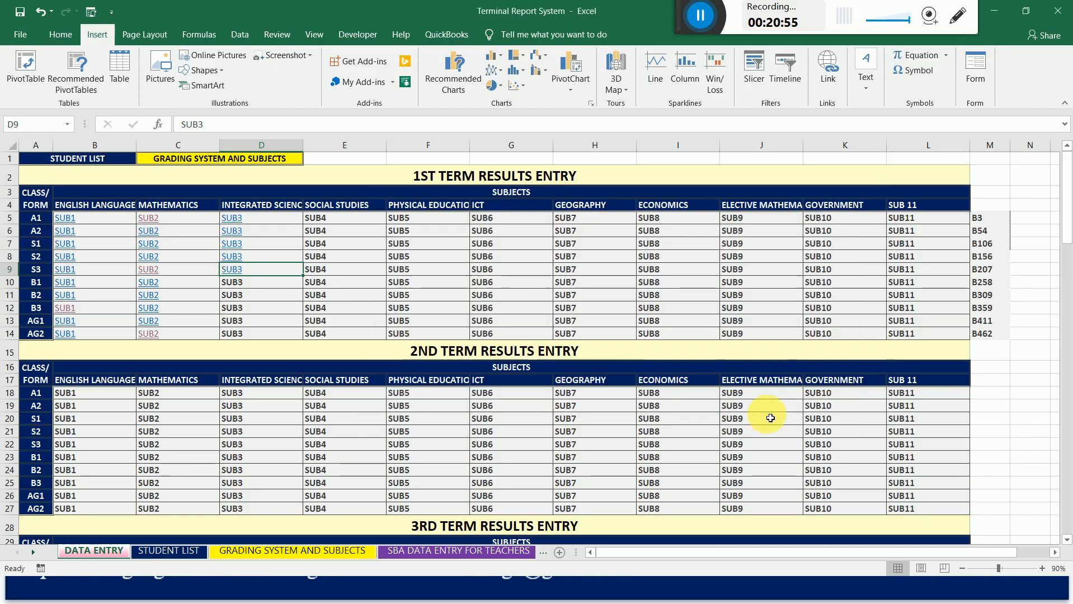
Link the 1st term Integrated Science cell for class B1 (D10) to cell B258 on sheet SUB3-1.
{"action": "right_click", "coordinate": [237, 281]}
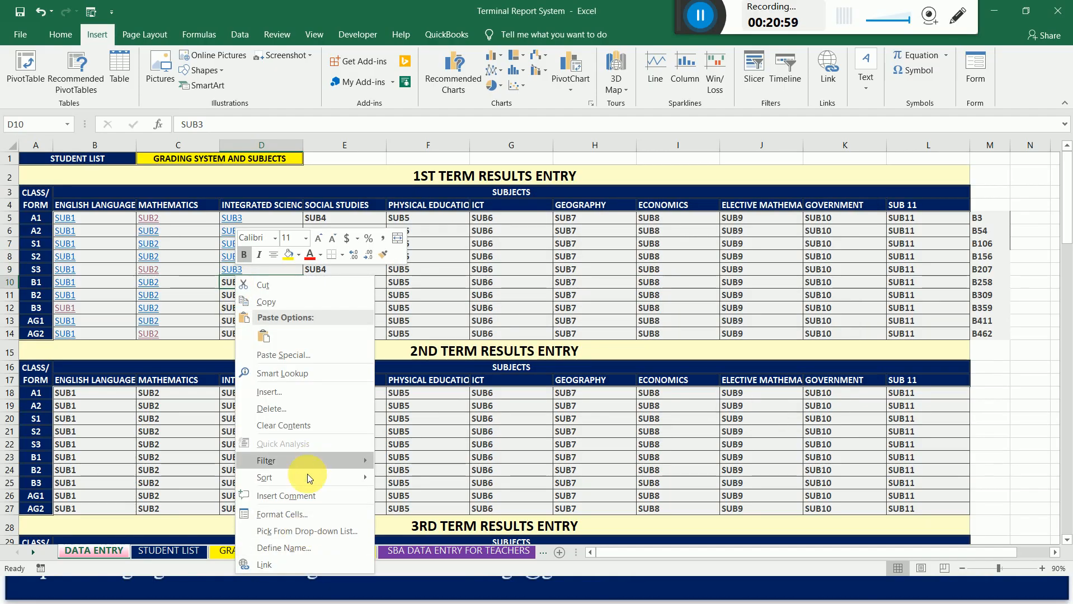
{"action": "left_click", "coordinate": [280, 563]}
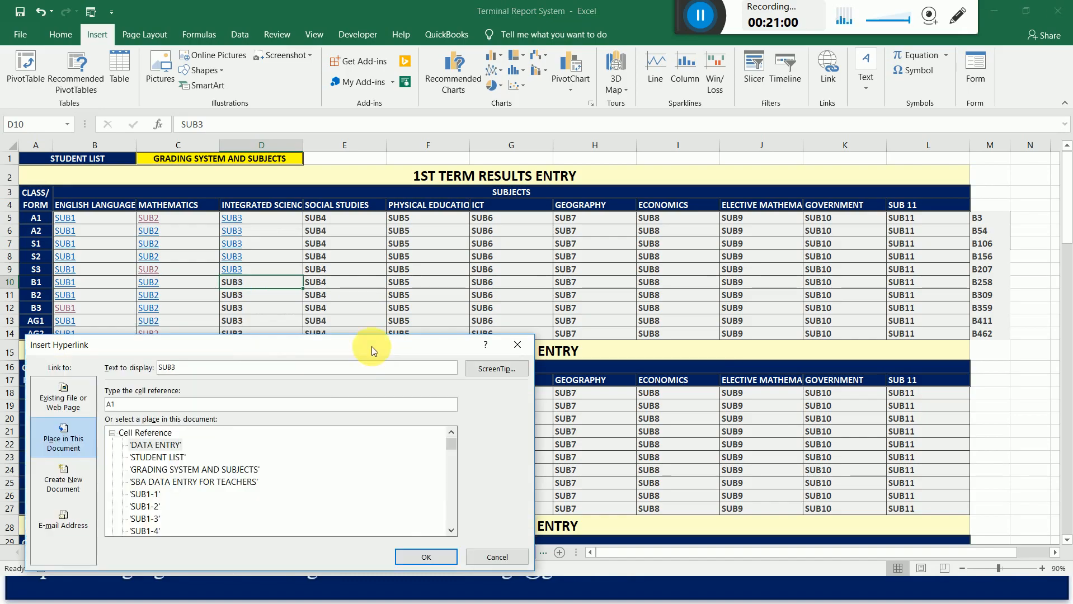
{"action": "left_click_drag", "start_coordinate": [371, 346], "coordinate": [705, 181]}
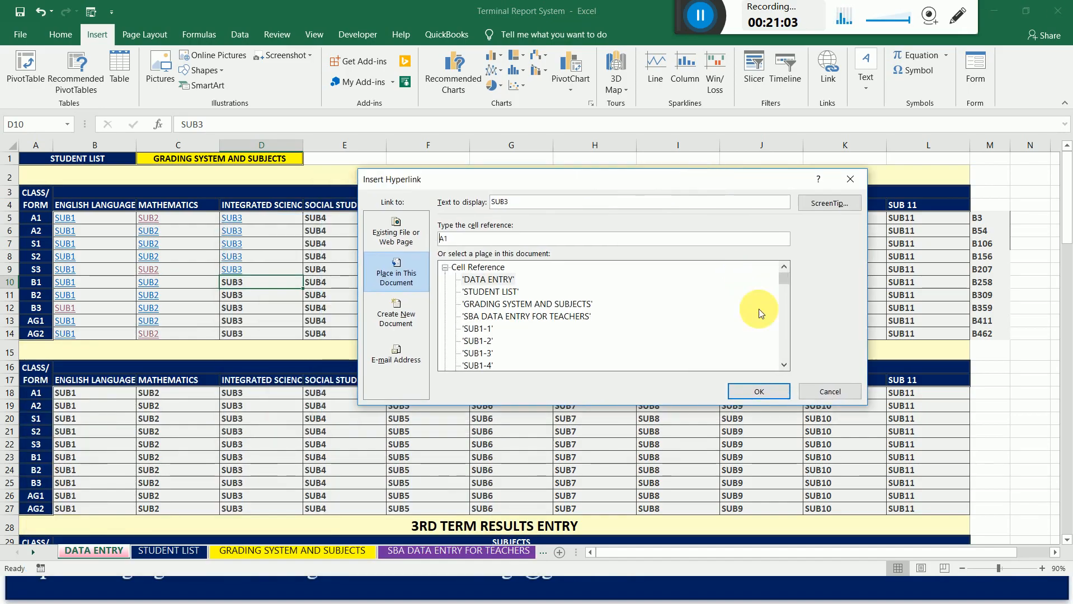
{"action": "left_click", "coordinate": [783, 365]}
{"action": "left_click", "coordinate": [783, 365]}
{"action": "left_click", "coordinate": [783, 365]}
{"action": "left_click", "coordinate": [783, 365]}
{"action": "left_click", "coordinate": [783, 365]}
{"action": "left_click", "coordinate": [783, 365]}
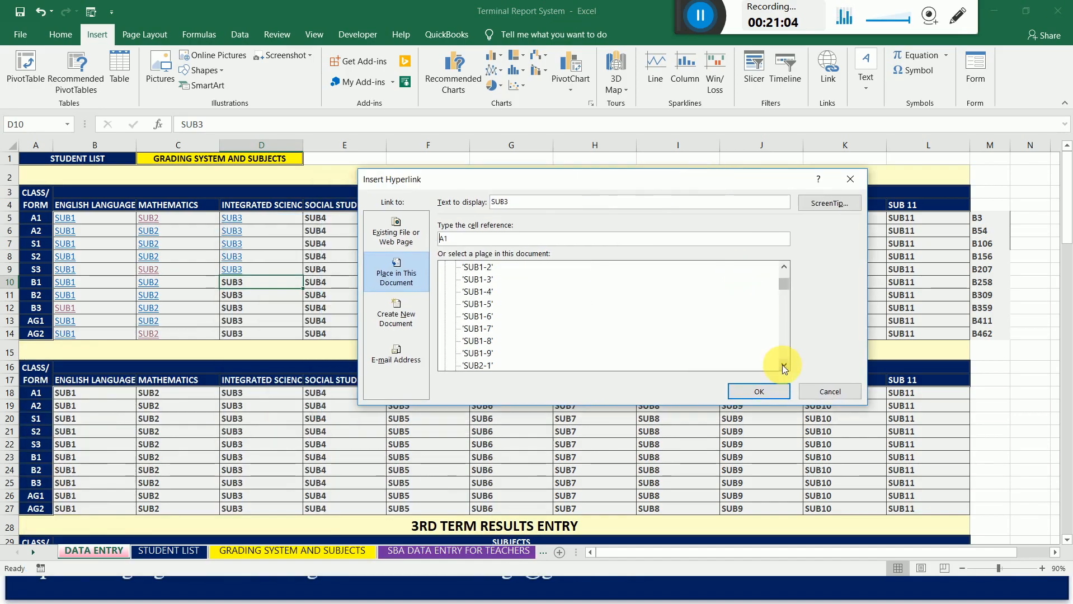
{"action": "double_click", "coordinate": [783, 365]}
{"action": "left_click", "coordinate": [783, 365]}
{"action": "double_click", "coordinate": [783, 365]}
{"action": "left_click", "coordinate": [784, 365]}
{"action": "double_click", "coordinate": [784, 364]}
{"action": "left_click", "coordinate": [784, 365]}
{"action": "double_click", "coordinate": [783, 365]}
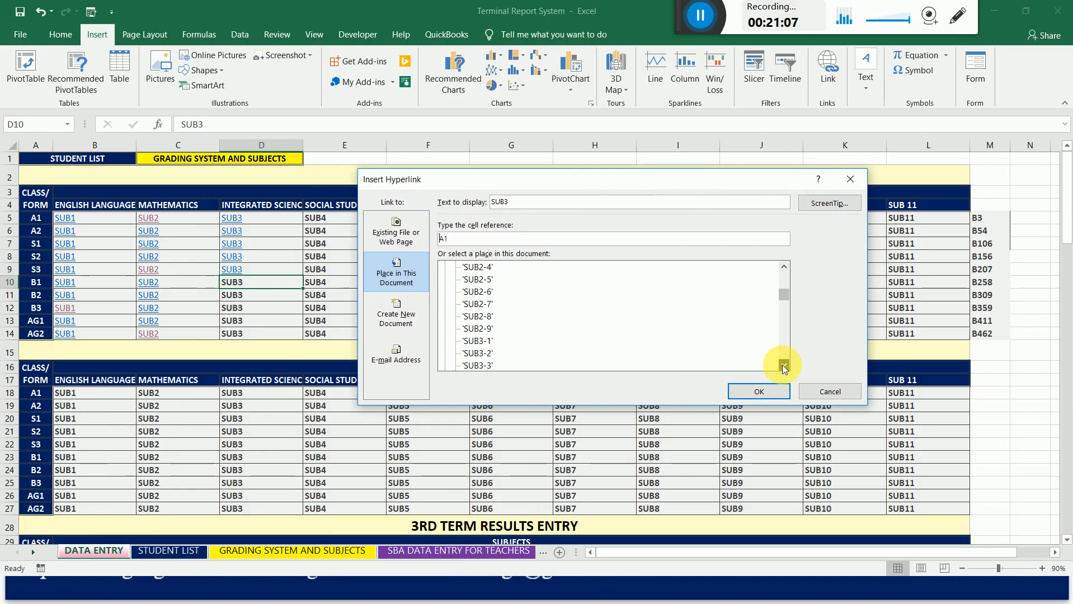
{"action": "left_click", "coordinate": [783, 365]}
{"action": "left_click", "coordinate": [482, 331]}
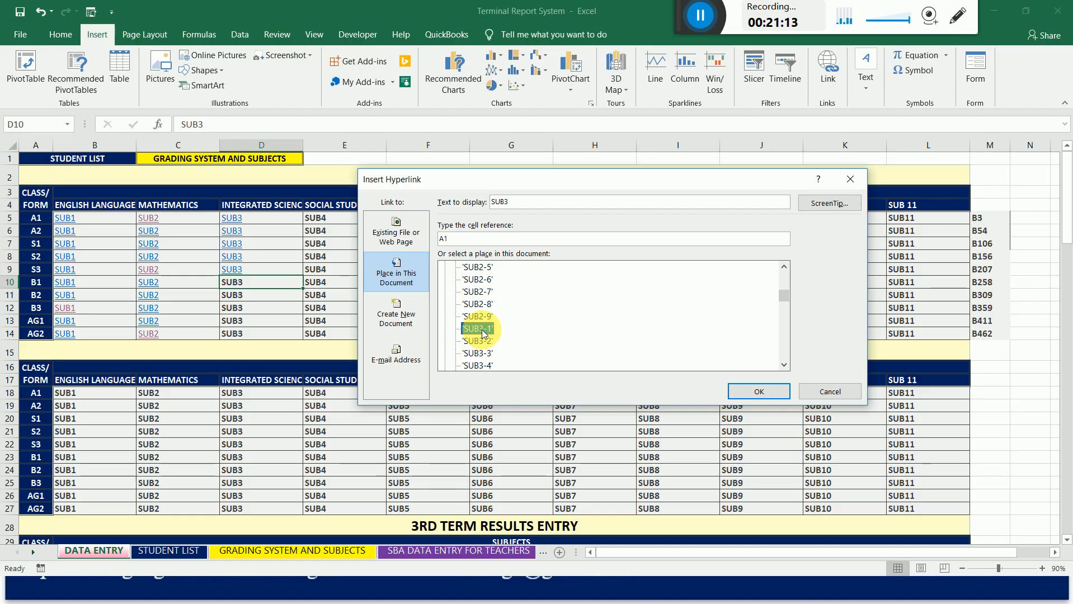
{"action": "left_click", "coordinate": [475, 242]}
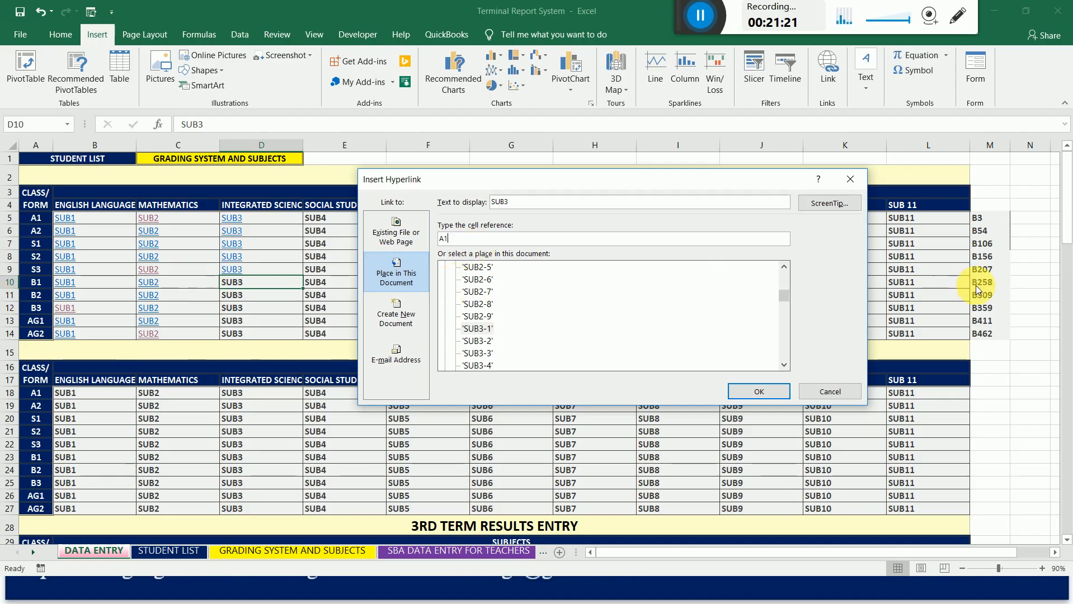
{"action": "key", "text": "BackSpace"}
{"action": "key", "text": "BackSpace"}
{"action": "type", "text": "B"}
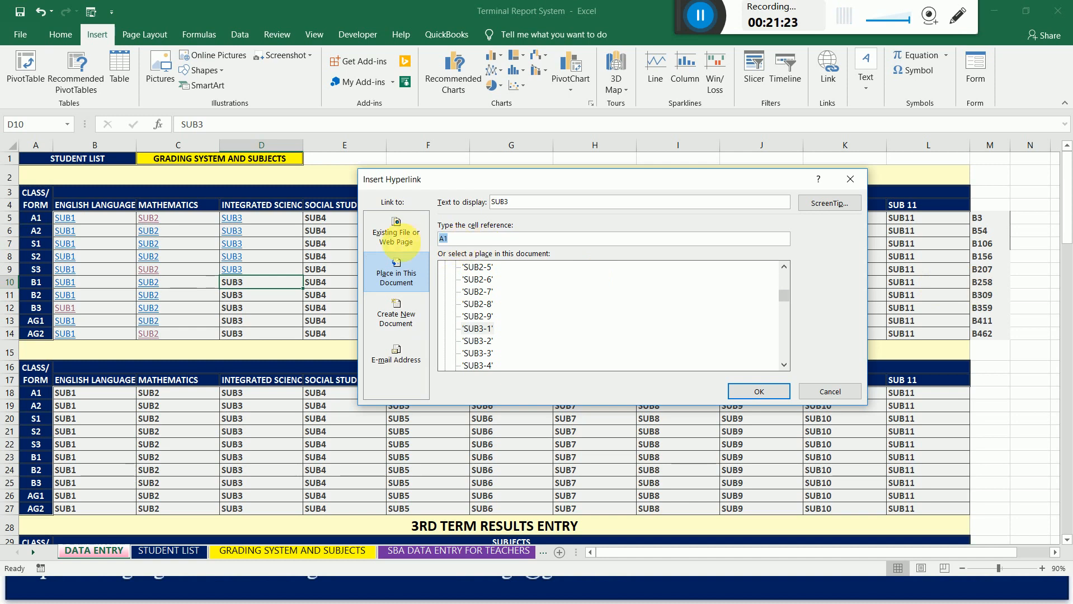
{"action": "type", "text": "25"}
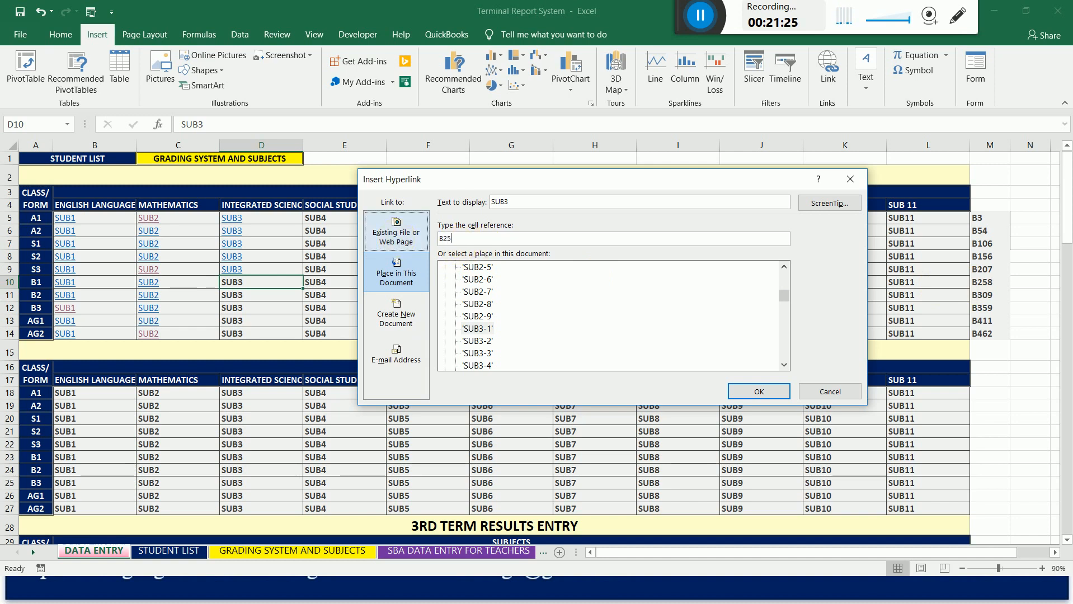
{"action": "type", "text": "8"}
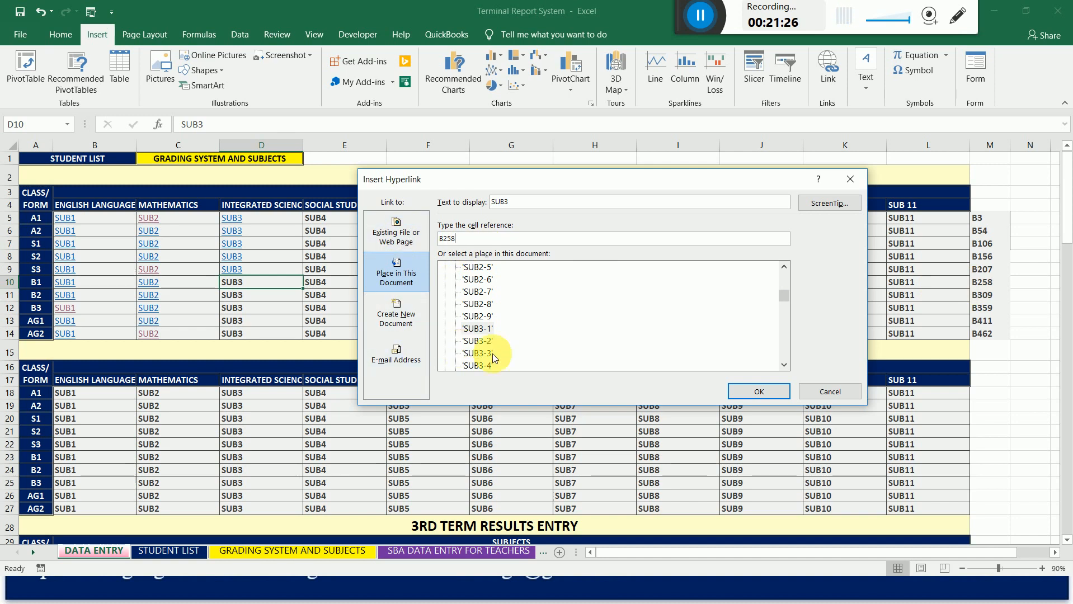
{"action": "left_click", "coordinate": [479, 331]}
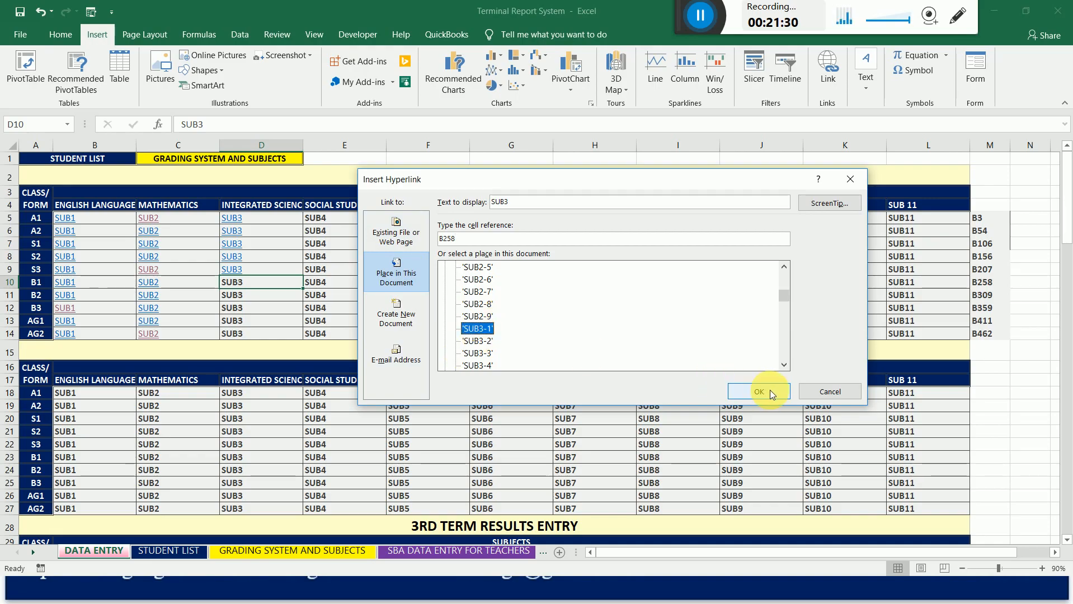
{"action": "left_click_drag", "start_coordinate": [652, 178], "coordinate": [638, 217]}
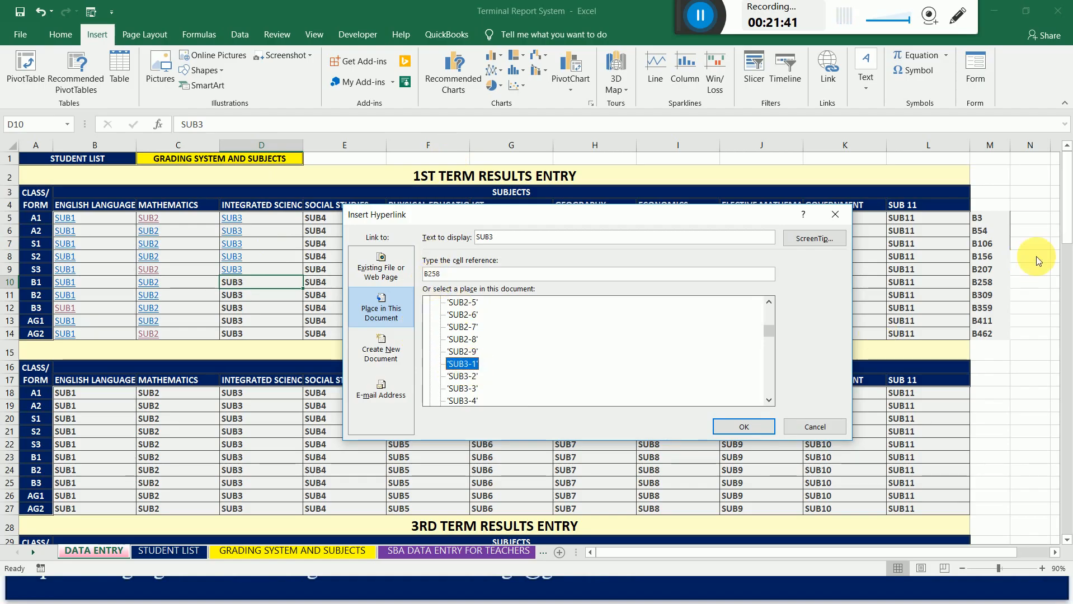
{"action": "left_click", "coordinate": [747, 425]}
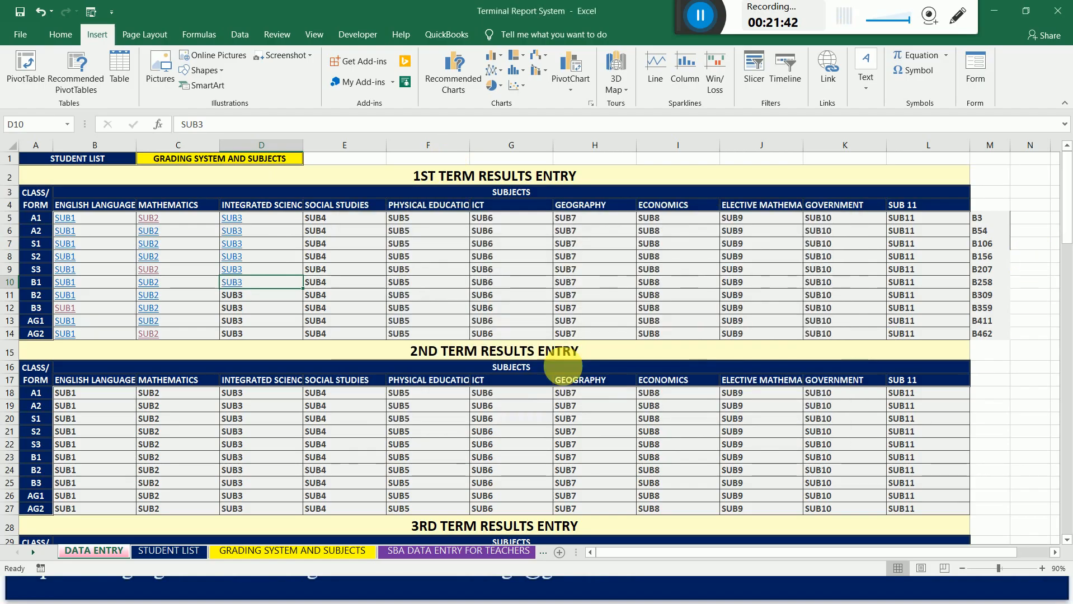
Link the 1st term Integrated Science cell for class B2 (D11) to cell B309 on sheet SUB3-1.
{"action": "left_click", "coordinate": [242, 299]}
{"action": "right_click", "coordinate": [242, 299]}
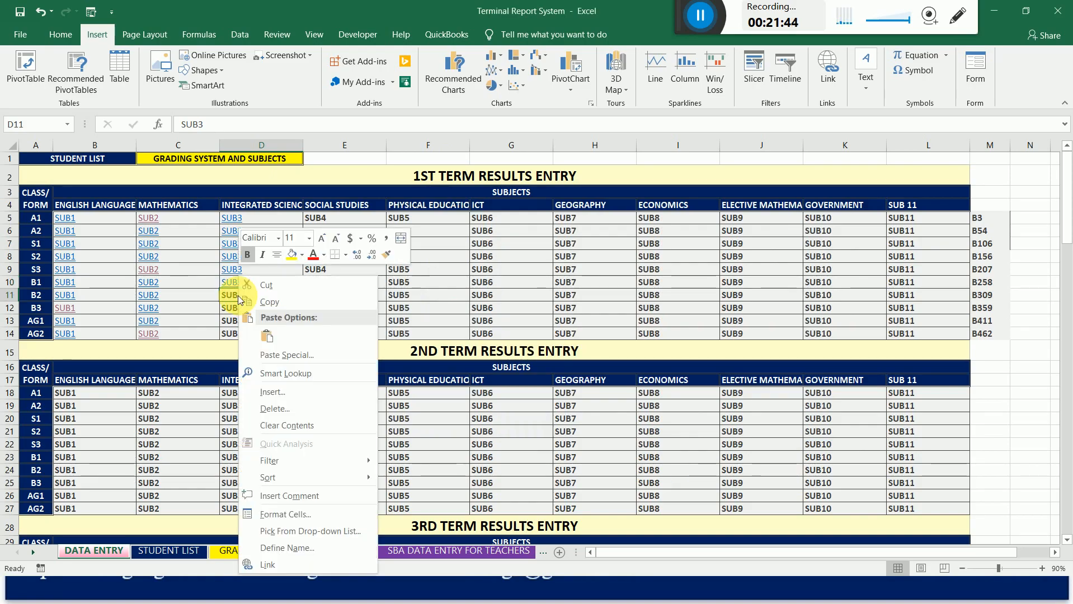
{"action": "left_click", "coordinate": [265, 557]}
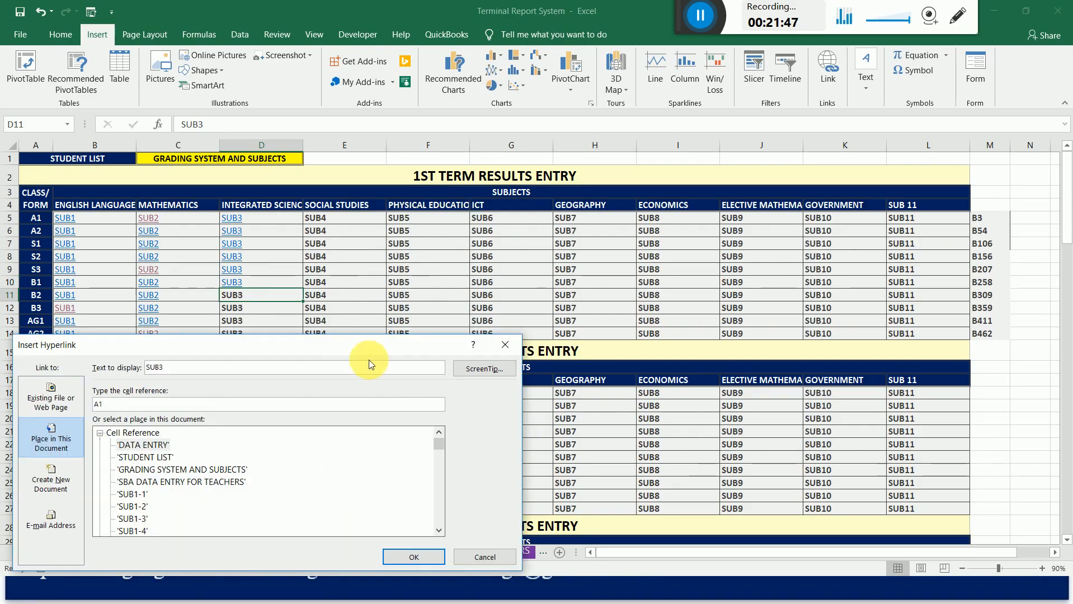
{"action": "left_click_drag", "start_coordinate": [343, 345], "coordinate": [754, 131]}
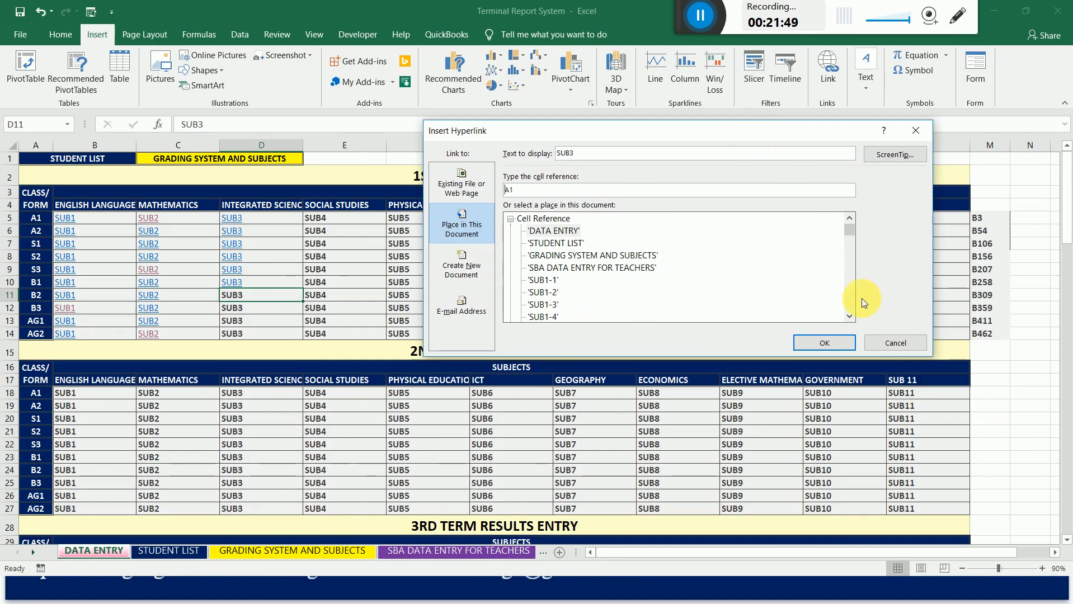
{"action": "left_click", "coordinate": [851, 317]}
{"action": "left_click", "coordinate": [851, 316]}
{"action": "left_click", "coordinate": [851, 316]}
{"action": "left_click", "coordinate": [851, 317]}
{"action": "left_click", "coordinate": [851, 316]}
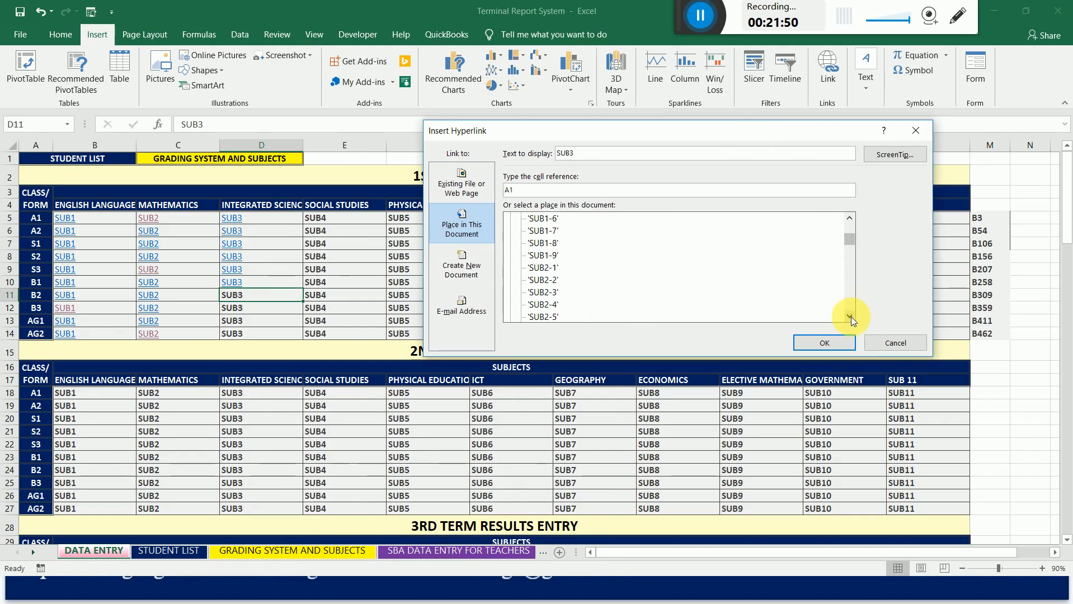
{"action": "left_click", "coordinate": [851, 317]}
{"action": "left_click", "coordinate": [851, 317]}
{"action": "left_click", "coordinate": [851, 317]}
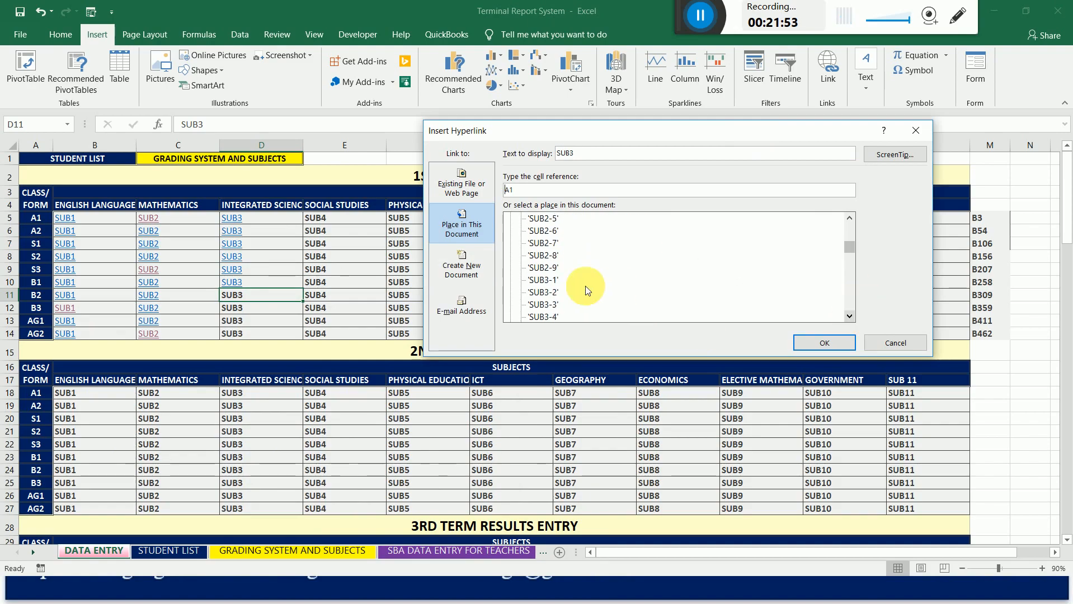
{"action": "left_click", "coordinate": [541, 281]}
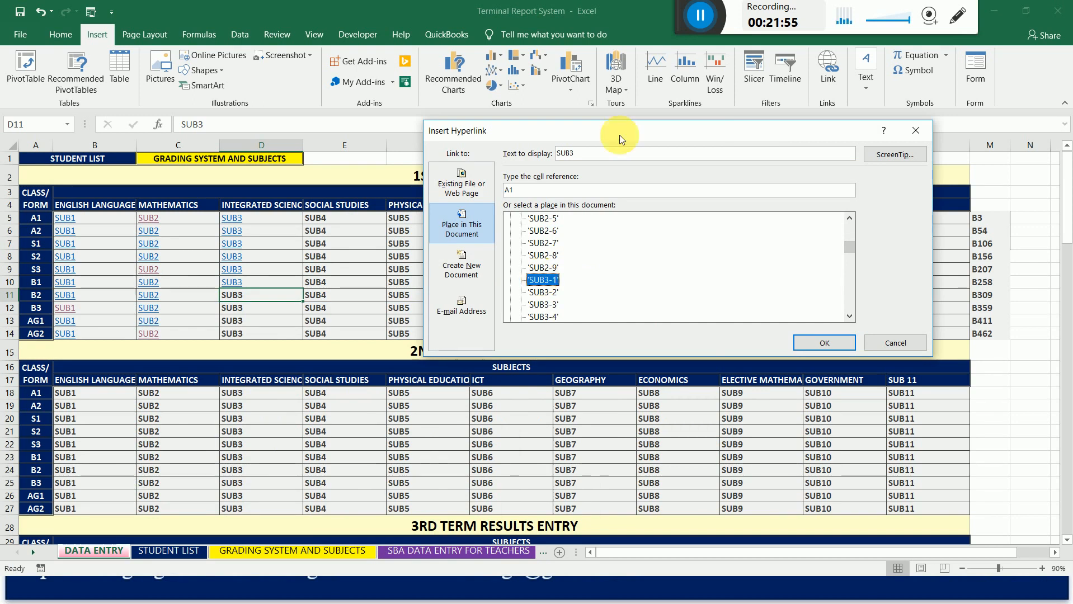
{"action": "left_click_drag", "start_coordinate": [643, 131], "coordinate": [625, 135]}
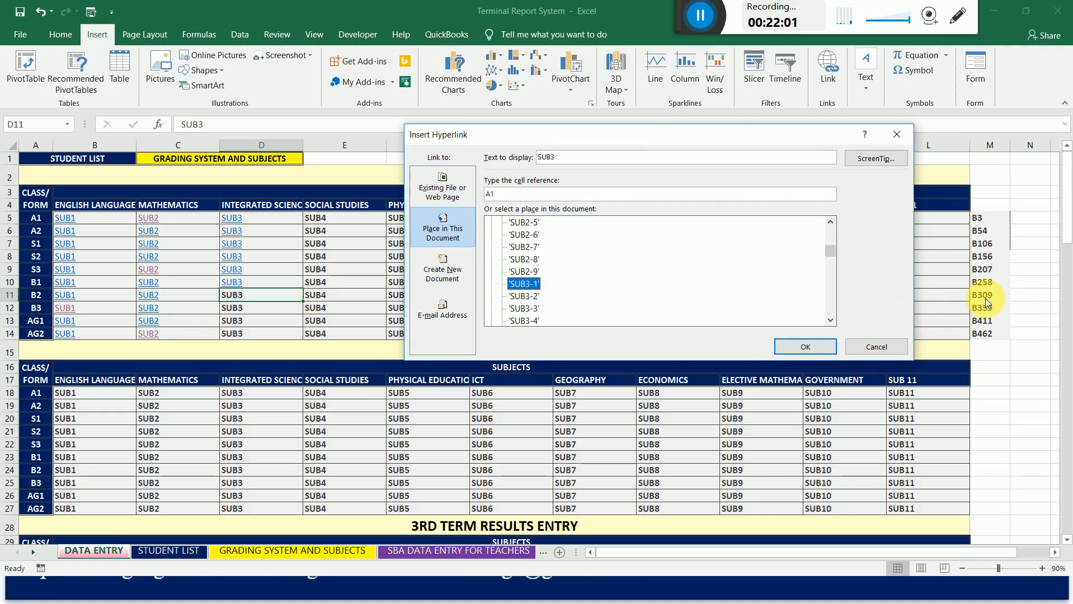
{"action": "left_click", "coordinate": [517, 193]}
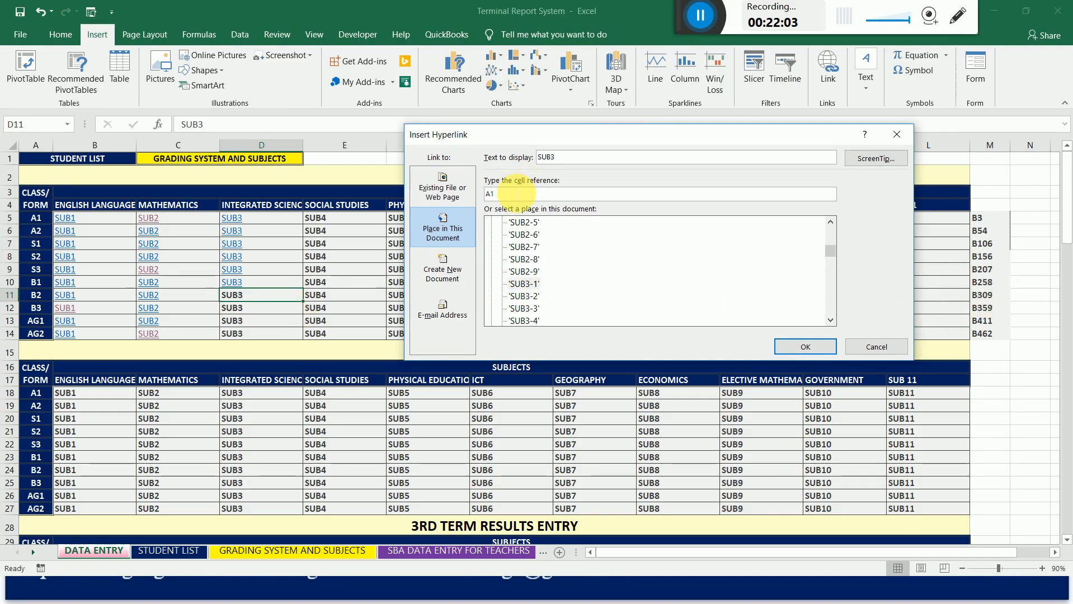
{"action": "key", "text": "BackSpace"}
{"action": "key", "text": "BackSpace"}
{"action": "type", "text": "B309"}
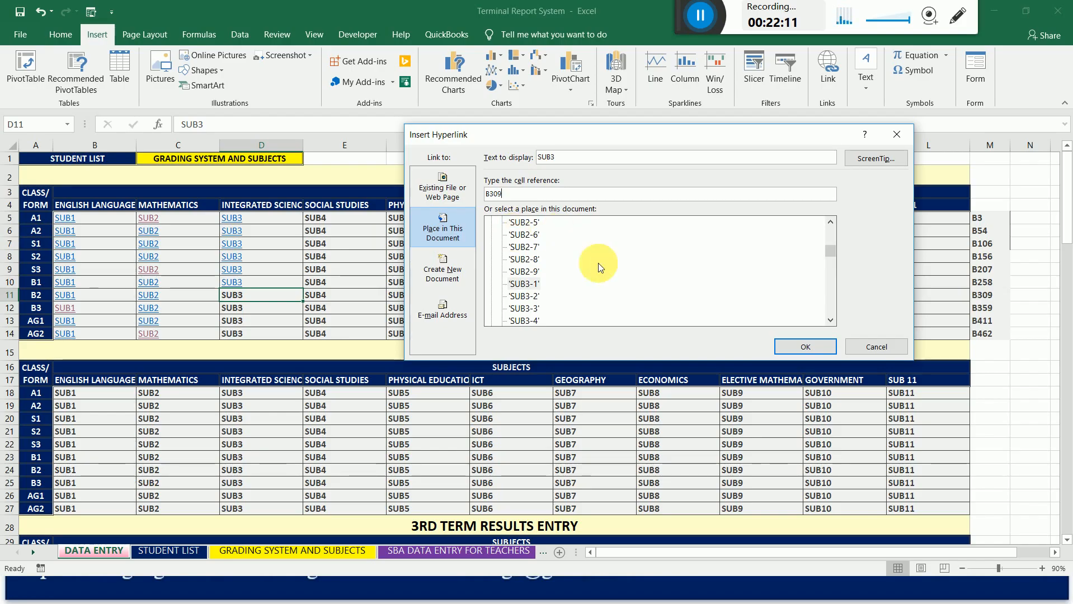
{"action": "left_click", "coordinate": [804, 347]}
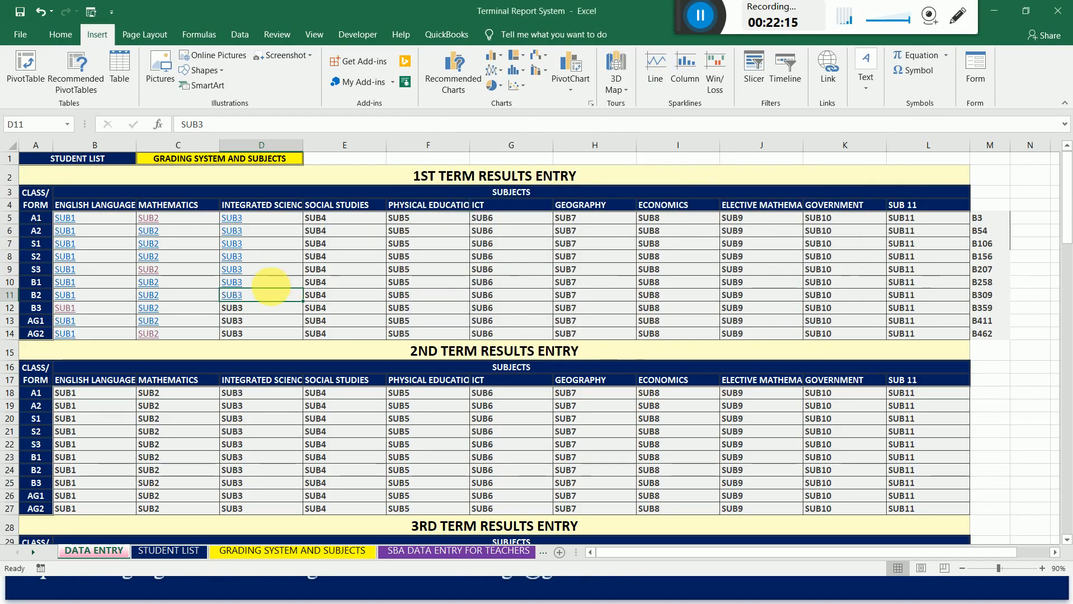
{"action": "right_click", "coordinate": [237, 313]}
{"action": "left_click", "coordinate": [269, 300]}
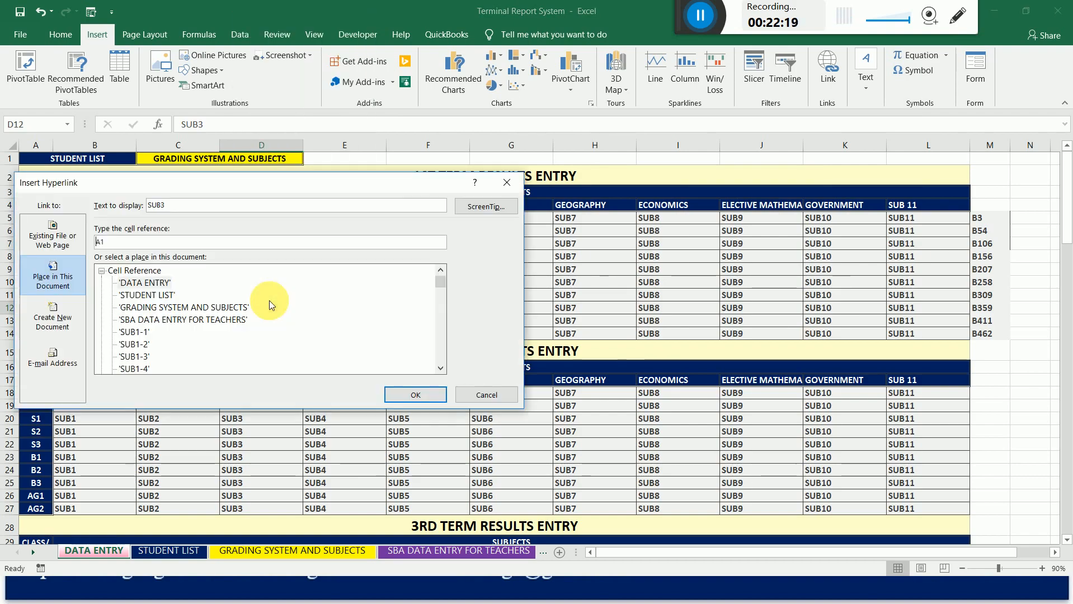
{"action": "left_click_drag", "start_coordinate": [425, 188], "coordinate": [611, 155]}
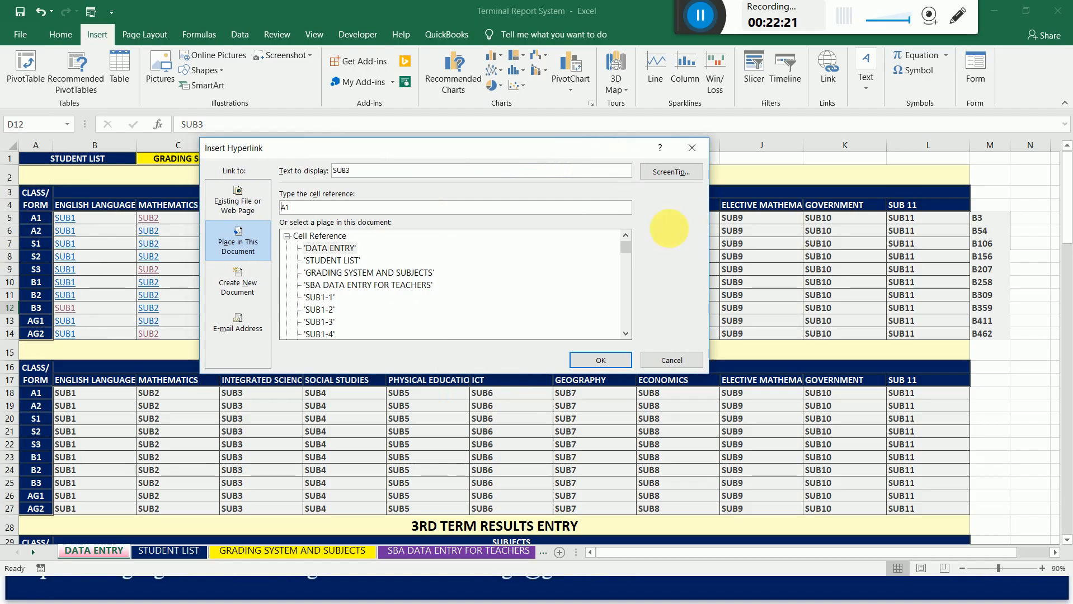
{"action": "left_click", "coordinate": [624, 335]}
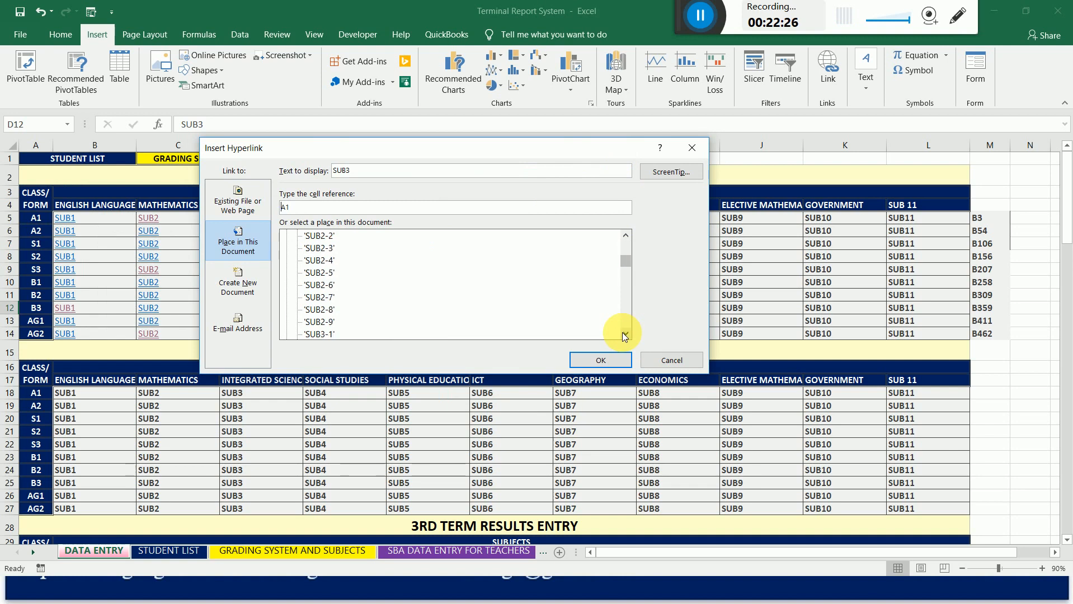
{"action": "left_click", "coordinate": [624, 335]}
{"action": "double_click", "coordinate": [328, 306]}
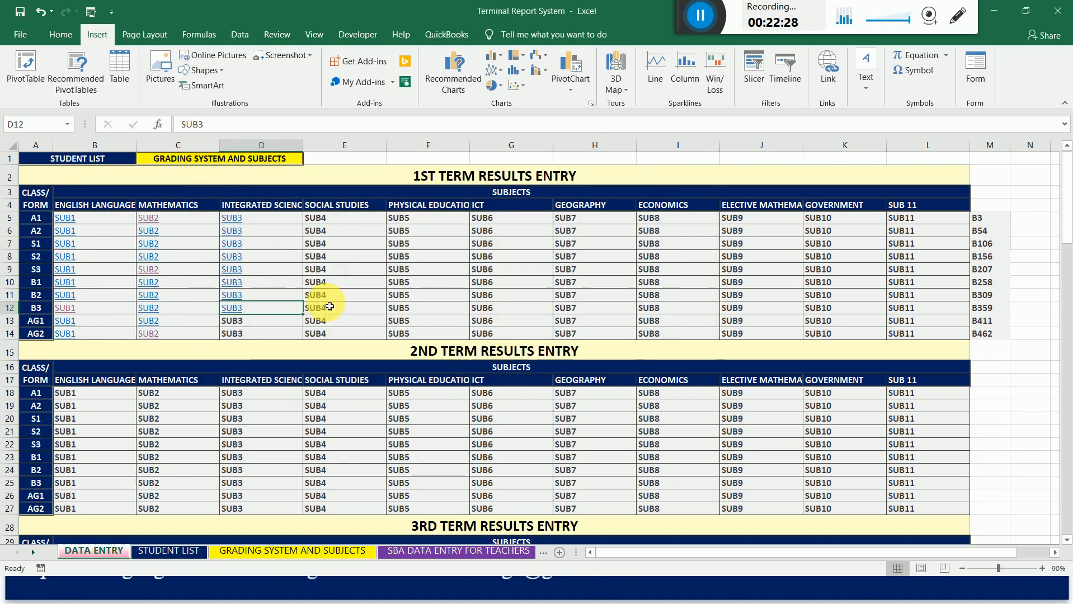
{"action": "right_click", "coordinate": [239, 316]}
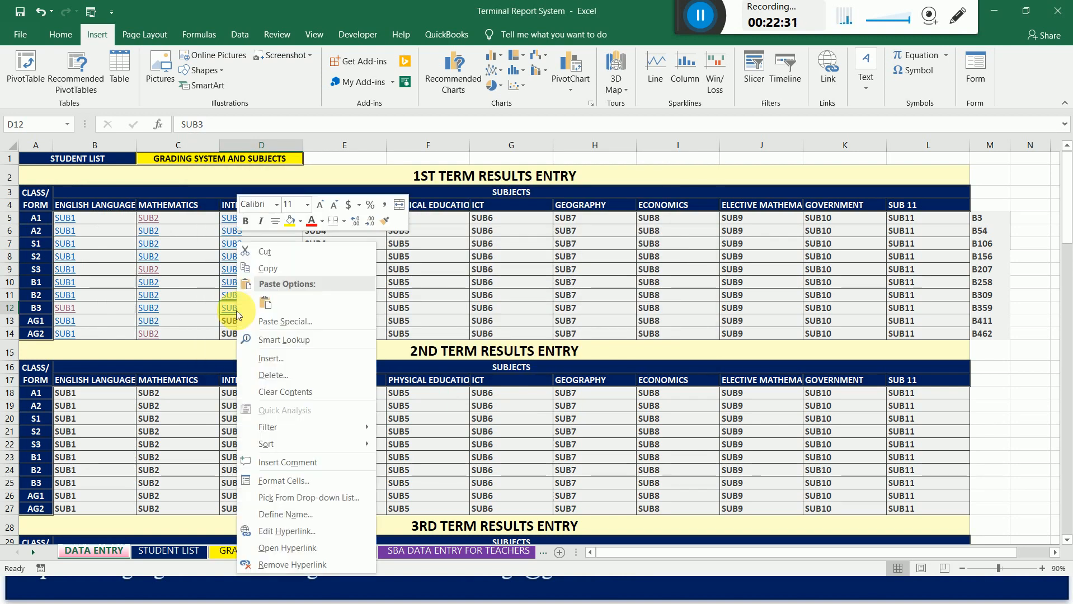
{"action": "left_click", "coordinate": [306, 565]}
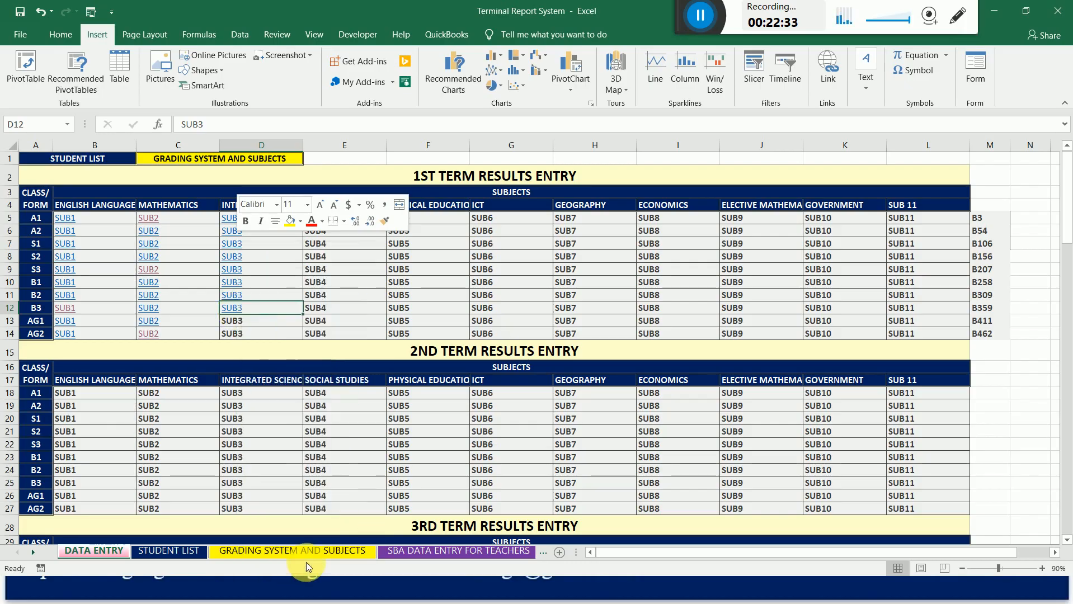
Link the 1st term Integrated Science cell for class B3 (D12) to cell B359 on sheet SUB3-1.
{"action": "right_click", "coordinate": [235, 311]}
{"action": "left_click", "coordinate": [255, 298]}
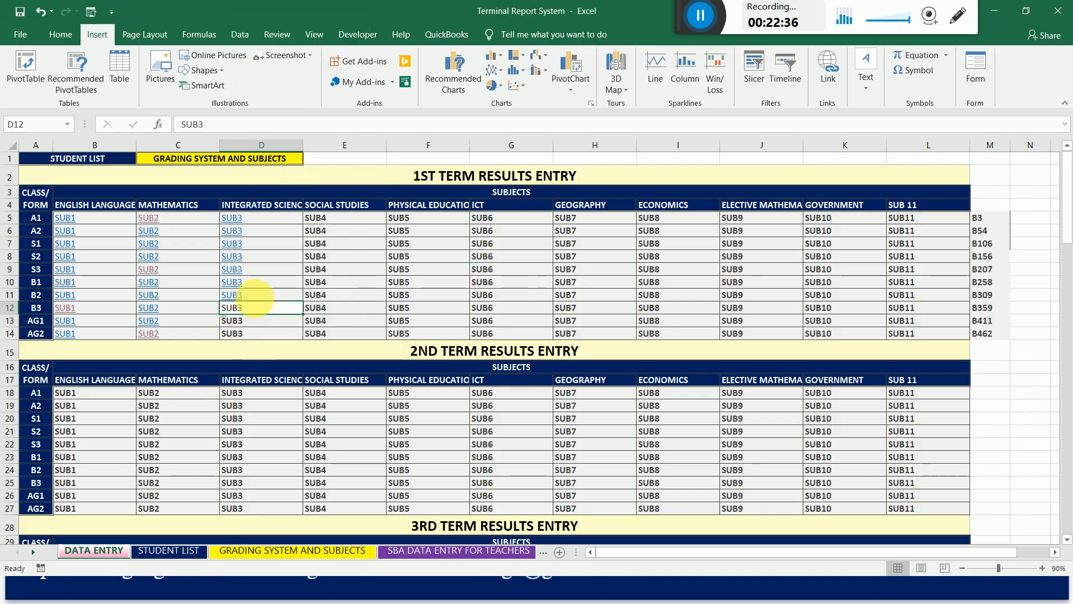
{"action": "left_click_drag", "start_coordinate": [236, 179], "coordinate": [704, 103]}
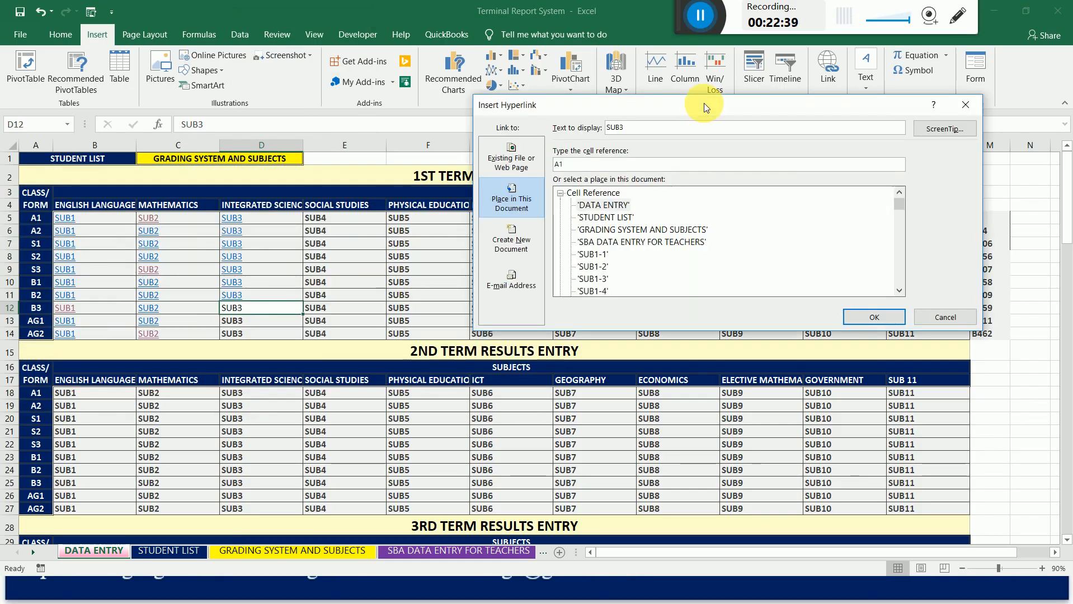
{"action": "left_click_drag", "start_coordinate": [628, 105], "coordinate": [527, 107]}
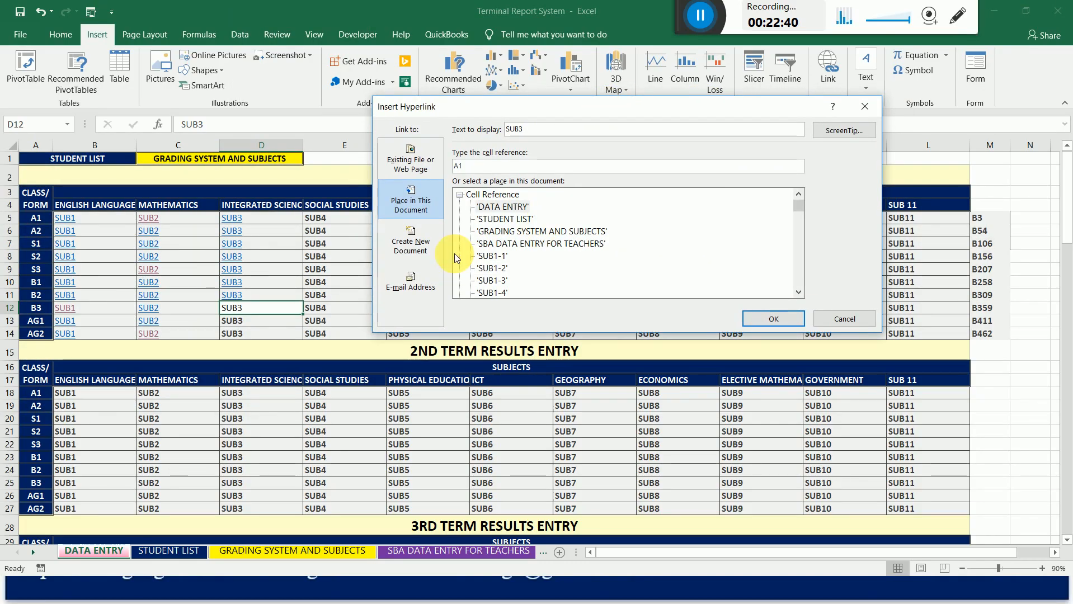
{"action": "left_click", "coordinate": [799, 291]}
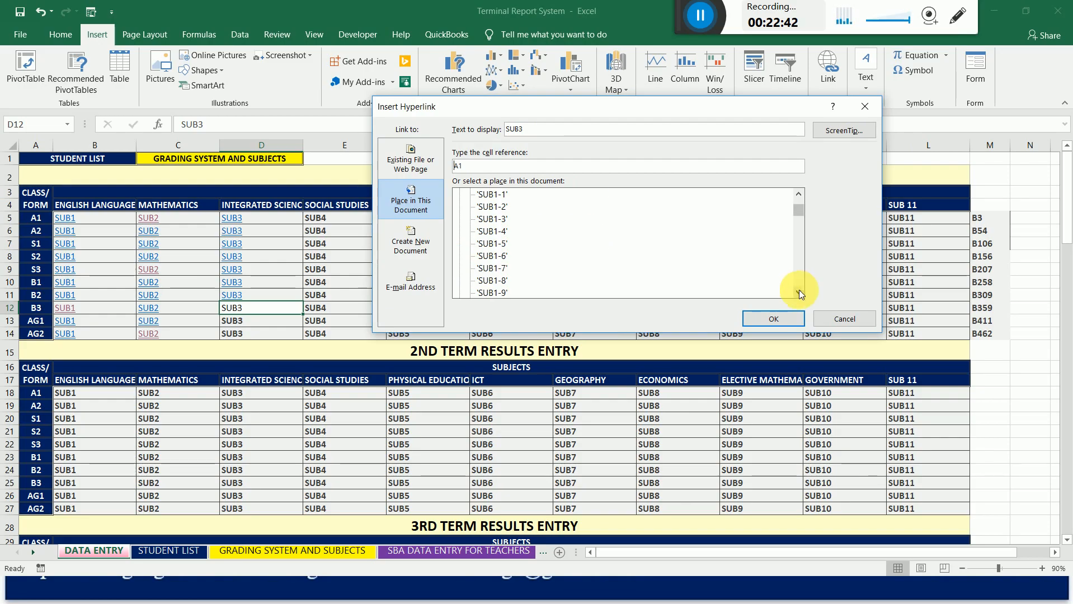
{"action": "left_click", "coordinate": [799, 291]}
{"action": "left_click", "coordinate": [799, 291]}
{"action": "left_click", "coordinate": [799, 291]}
{"action": "left_click", "coordinate": [799, 291]}
{"action": "left_click", "coordinate": [492, 244]}
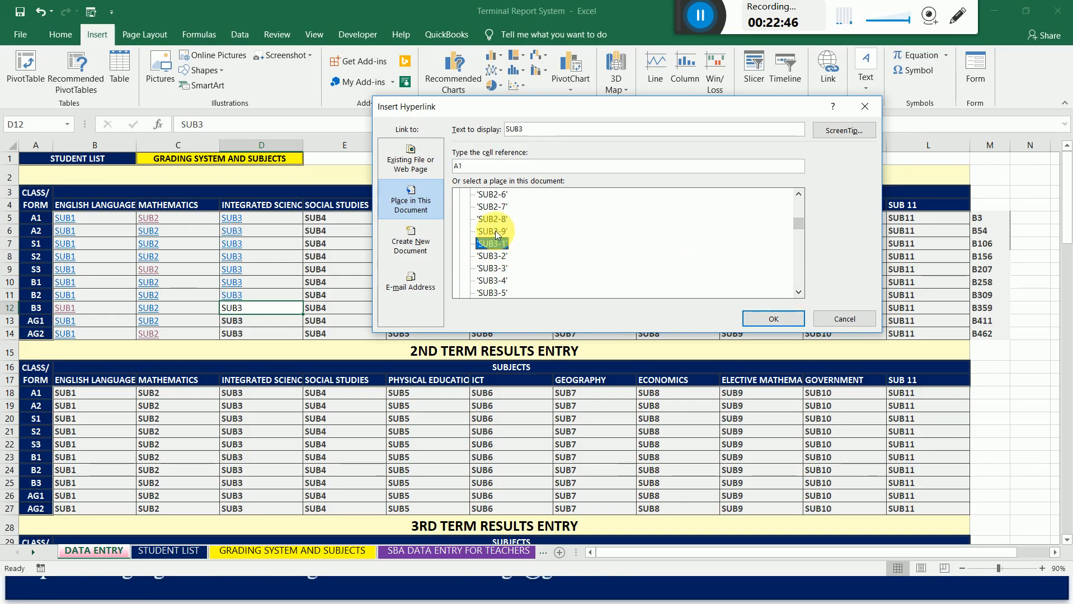
{"action": "left_click", "coordinate": [471, 166]}
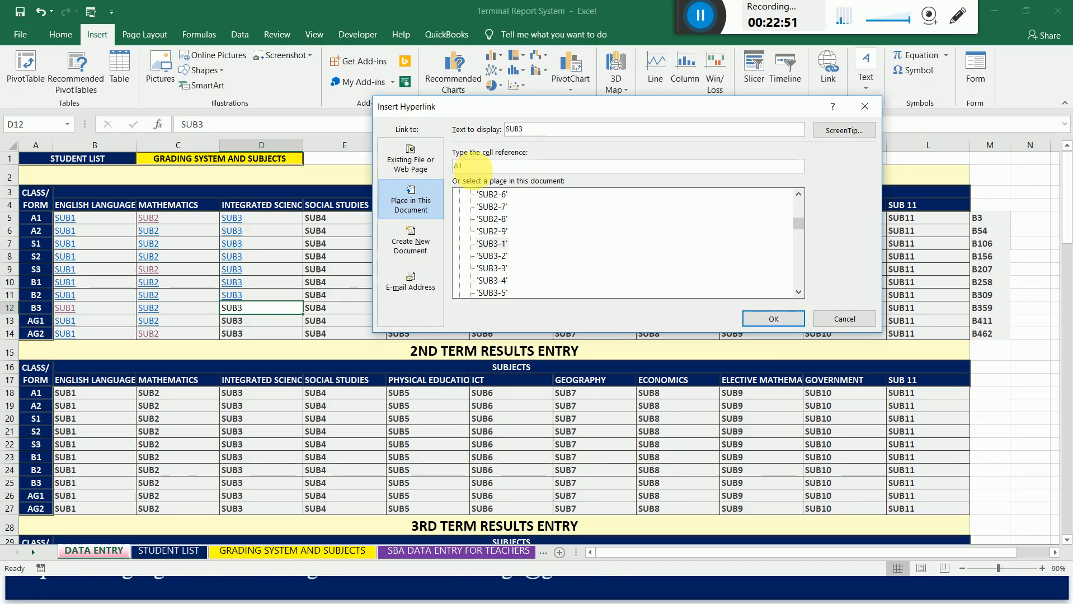
{"action": "key", "text": "BackSpace"}
{"action": "key", "text": "BackSpace"}
{"action": "type", "text": "B359"}
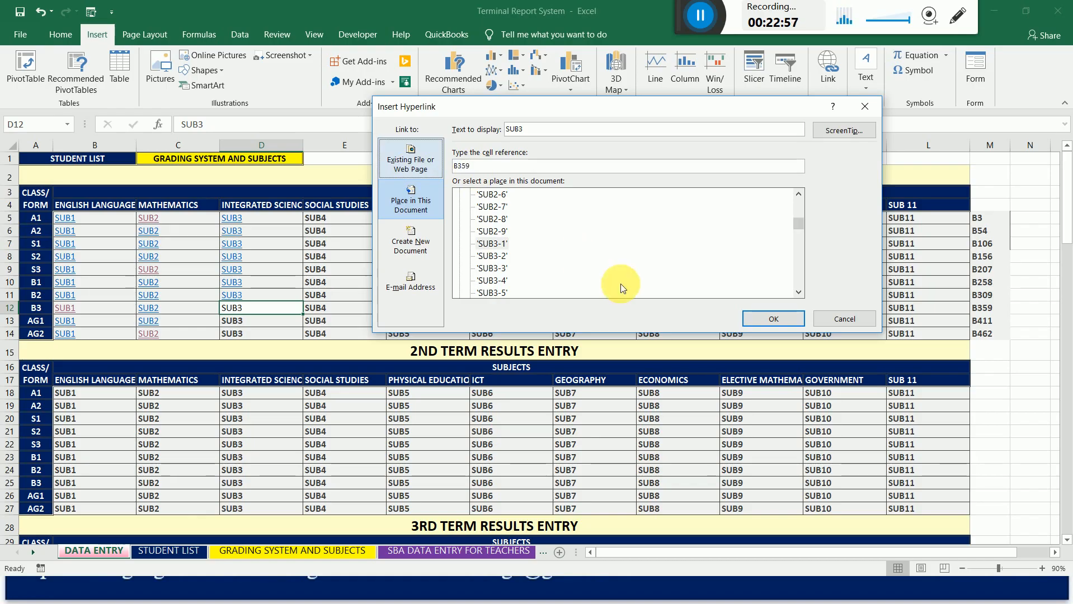
{"action": "left_click", "coordinate": [758, 319]}
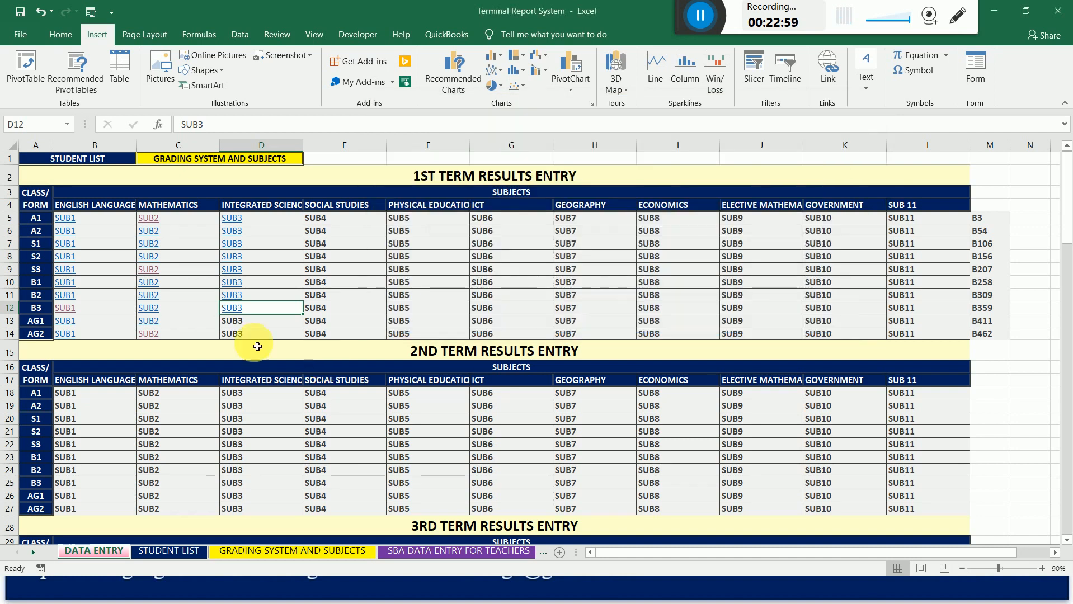
Link the 1st term Integrated Science cell for class AG1 (D13) to cell B411 on sheet SUB3-1.
{"action": "right_click", "coordinate": [237, 327]}
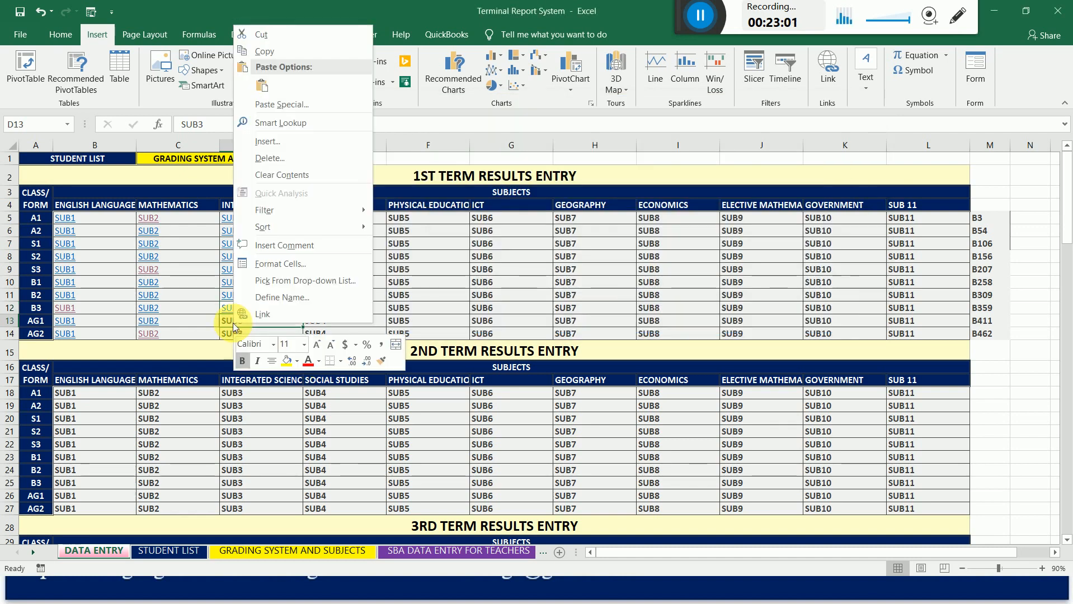
{"action": "left_click", "coordinate": [275, 309]}
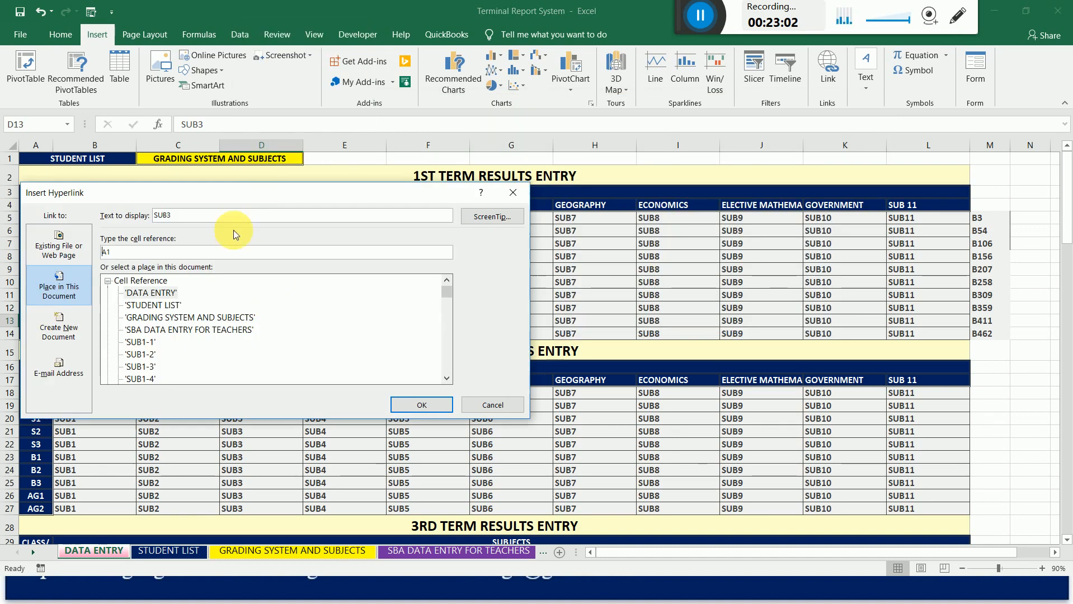
{"action": "left_click_drag", "start_coordinate": [260, 191], "coordinate": [582, 105]}
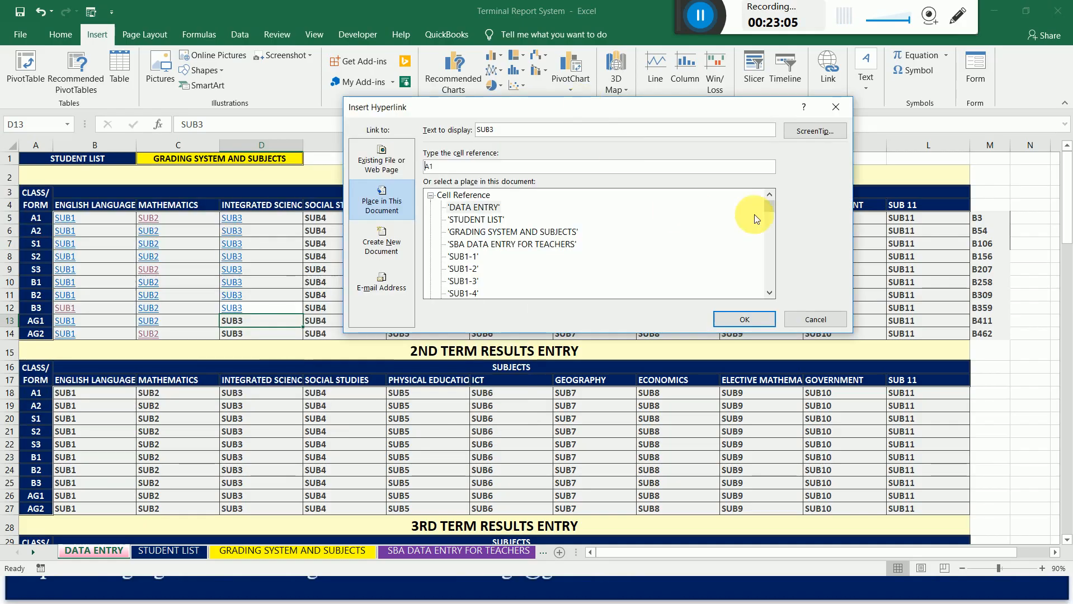
{"action": "left_click_drag", "start_coordinate": [770, 209], "coordinate": [770, 228]}
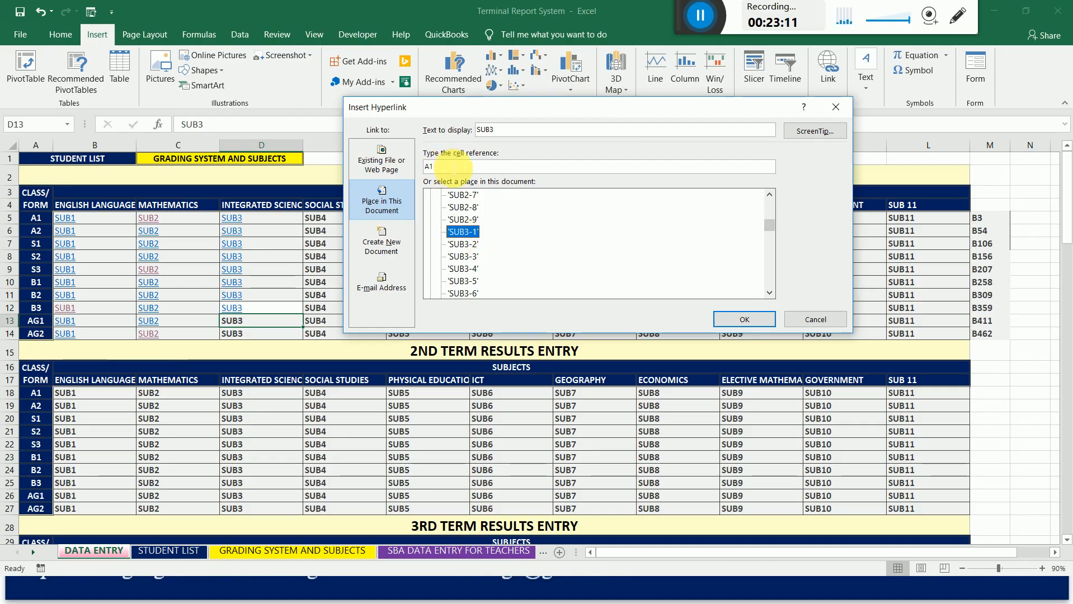
{"action": "left_click_drag", "start_coordinate": [455, 168], "coordinate": [406, 168]}
{"action": "type", "text": "B411"}
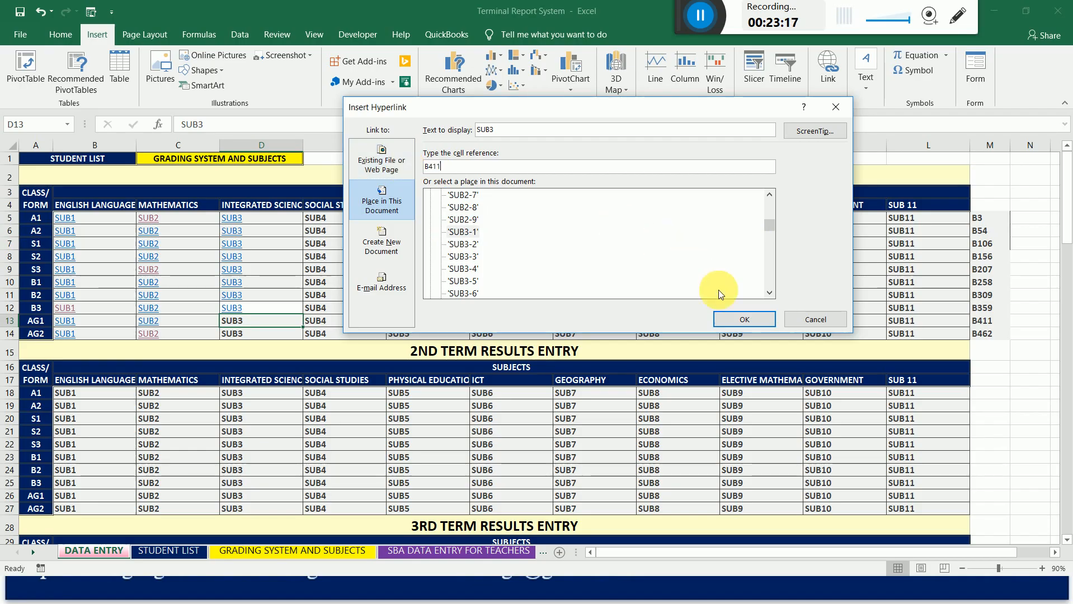
{"action": "left_click", "coordinate": [742, 320]}
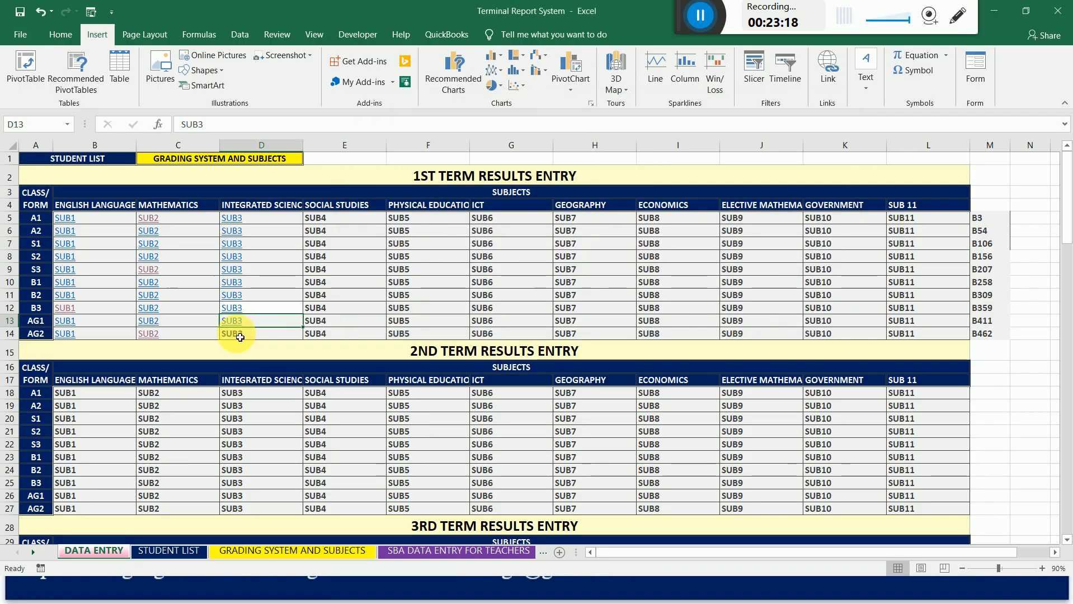
Link the 1st term Integrated Science cell for class AG2 (D14) to cell B462 on sheet SUB2-1.
{"action": "right_click", "coordinate": [235, 333]}
{"action": "left_click", "coordinate": [260, 326]}
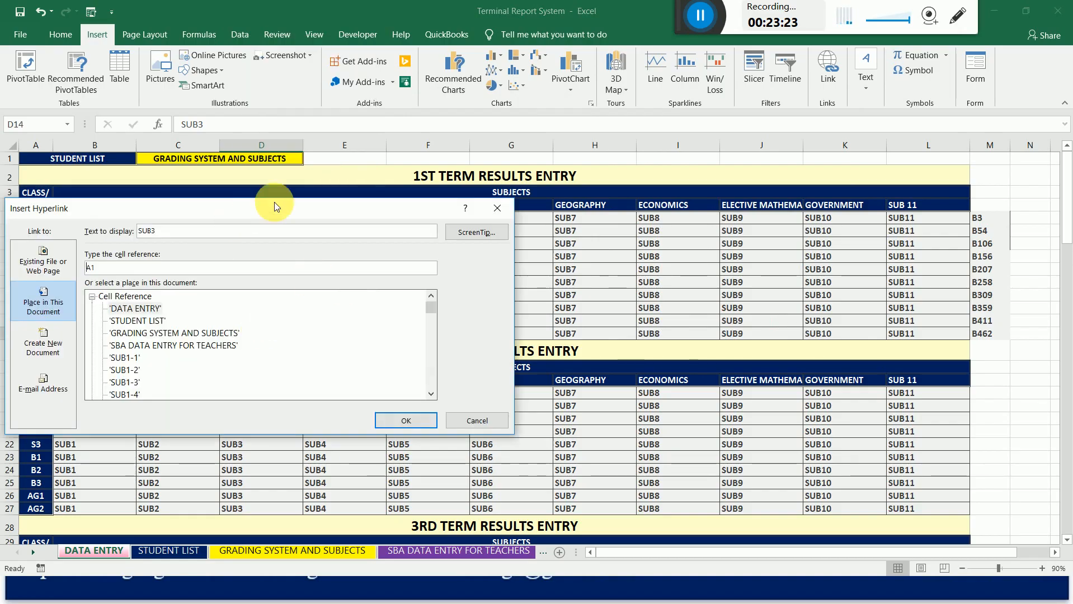
{"action": "left_click_drag", "start_coordinate": [271, 208], "coordinate": [581, 129]}
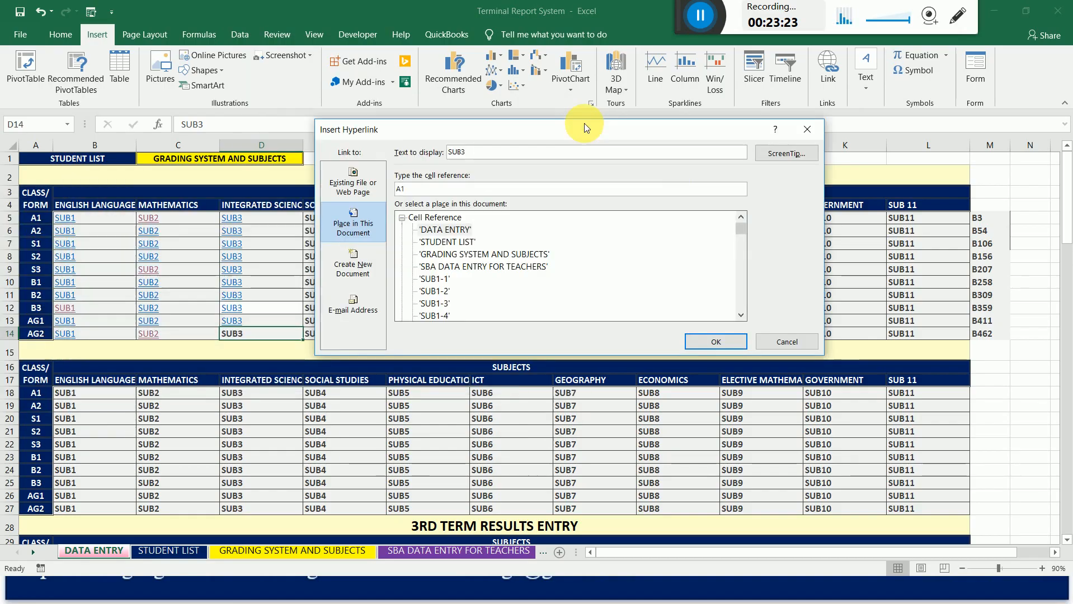
{"action": "left_click", "coordinate": [740, 316]}
{"action": "left_click", "coordinate": [740, 316]}
{"action": "left_click", "coordinate": [740, 316]}
{"action": "left_click", "coordinate": [739, 316]}
{"action": "left_click", "coordinate": [739, 318]}
{"action": "left_click", "coordinate": [739, 318]}
{"action": "left_click", "coordinate": [739, 318]}
{"action": "left_click", "coordinate": [739, 317]}
{"action": "left_click", "coordinate": [739, 318]}
{"action": "left_click", "coordinate": [739, 318]}
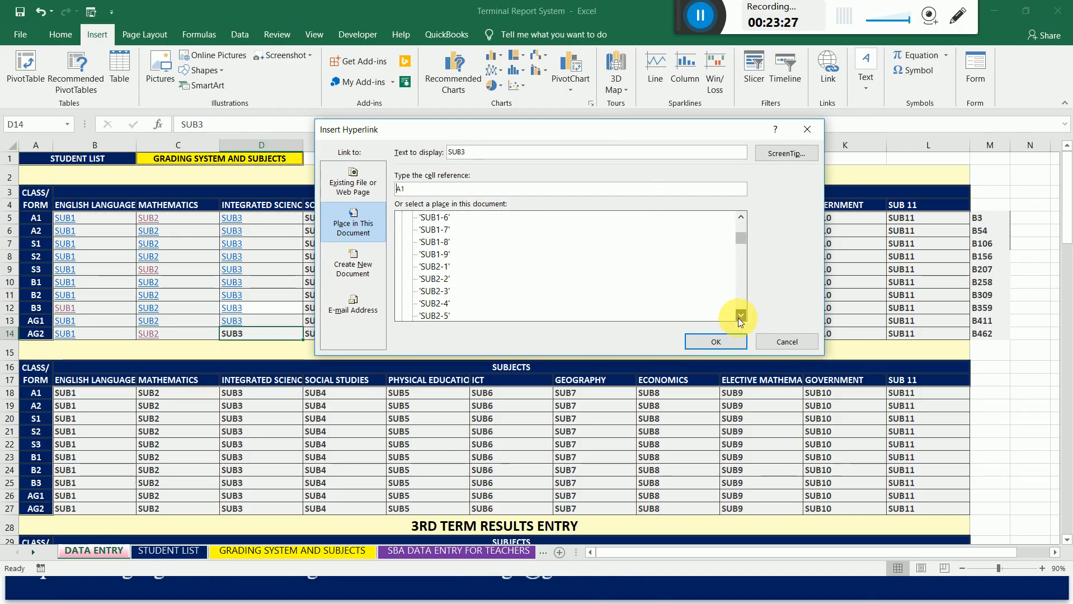
{"action": "left_click", "coordinate": [739, 318]}
{"action": "left_click", "coordinate": [436, 254]}
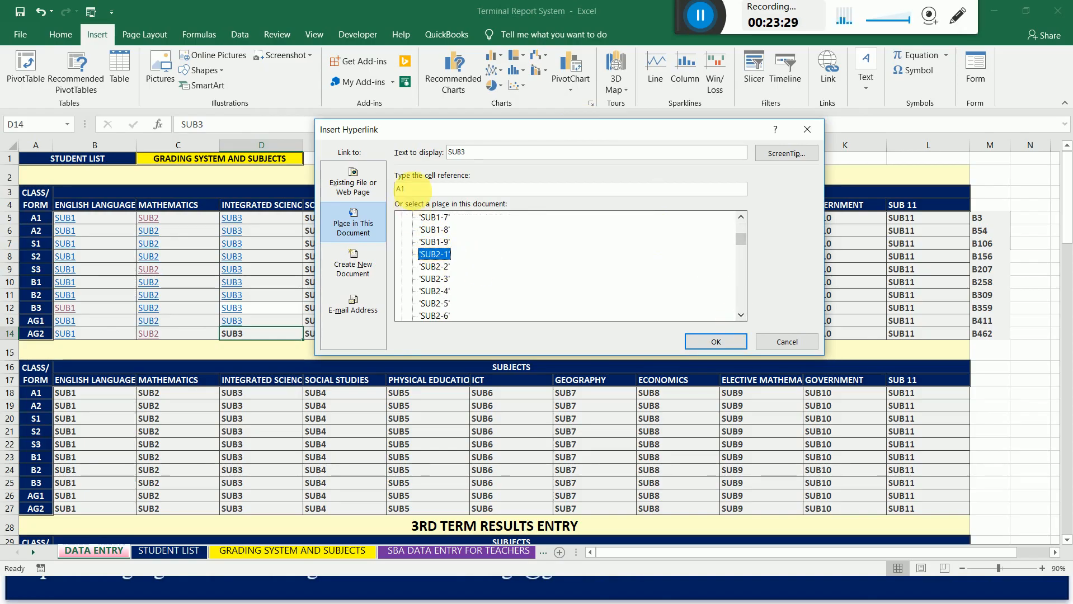
{"action": "left_click", "coordinate": [420, 188]}
{"action": "type", "text": "B"}
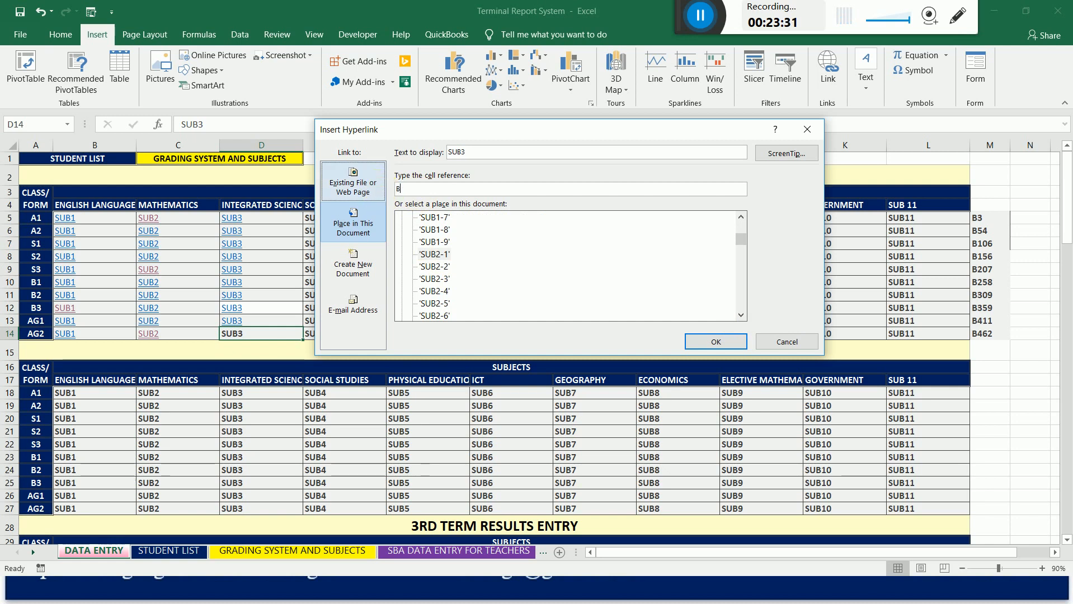
{"action": "type", "text": "462"}
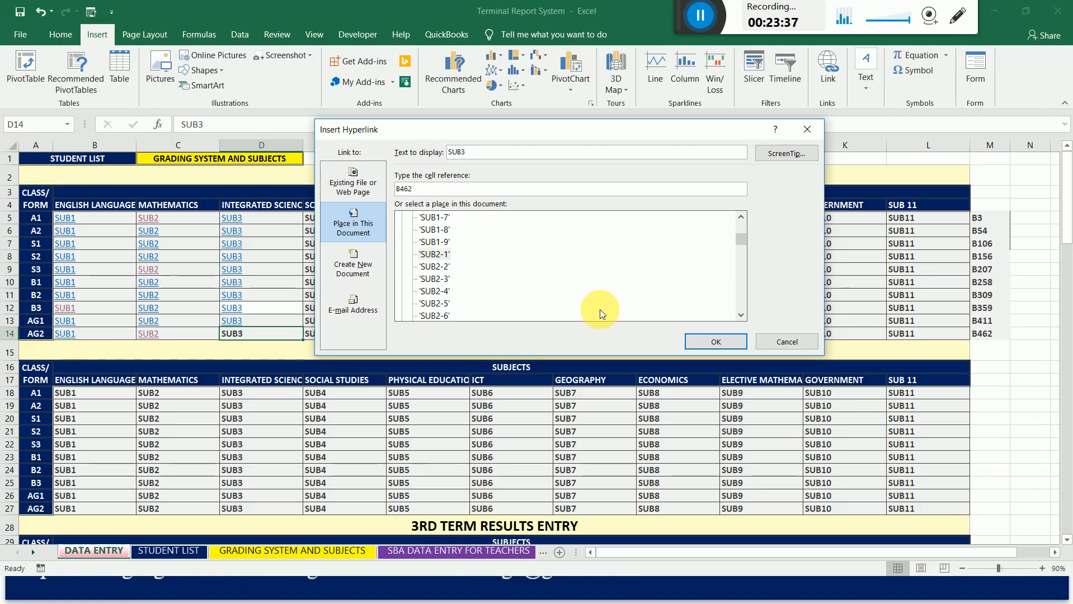
{"action": "left_click", "coordinate": [705, 344]}
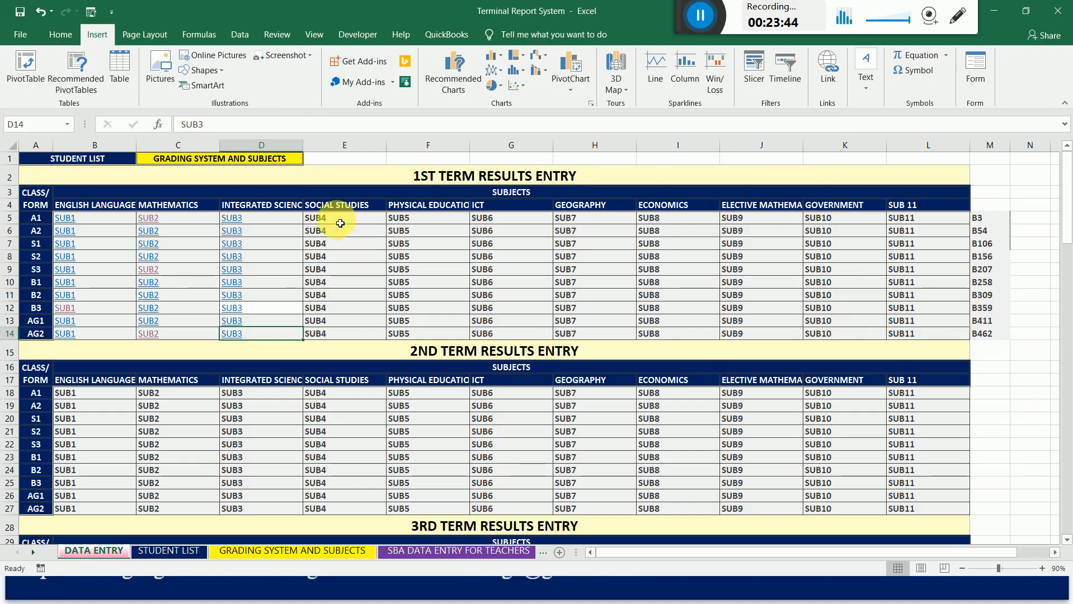
Look through the results entry tables of the remaining terms on the DATA ENTRY sheet and return to the 1st term table.
{"action": "left_click", "coordinate": [342, 296]}
{"action": "left_click", "coordinate": [343, 308]}
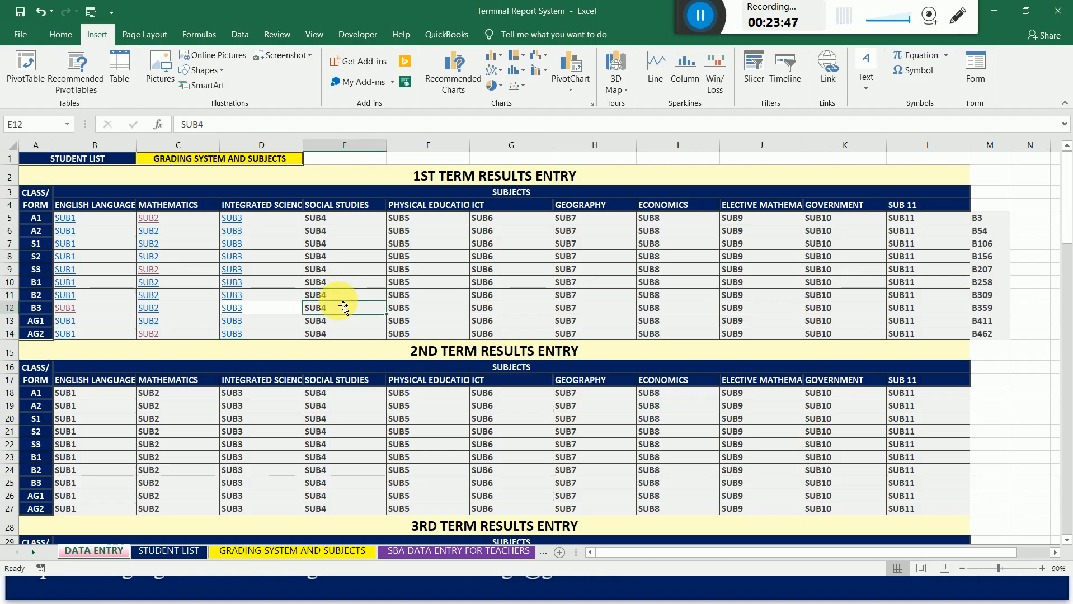
{"action": "key", "text": "Down"}
{"action": "key", "text": "Down"}
{"action": "key", "text": "Down"}
{"action": "key", "text": "Down"}
{"action": "key", "text": "Down"}
{"action": "key", "text": "Down"}
{"action": "key", "text": "Down"}
{"action": "key", "text": "Down"}
{"action": "key", "text": "Down"}
{"action": "key", "text": "Down"}
{"action": "key", "text": "Down"}
{"action": "key", "text": "Down"}
{"action": "key", "text": "Down"}
{"action": "key", "text": "Down"}
{"action": "key", "text": "Down"}
{"action": "key", "text": "Down"}
{"action": "key", "text": "Down"}
{"action": "key", "text": "Down"}
{"action": "key", "text": "Down"}
{"action": "key", "text": "Down"}
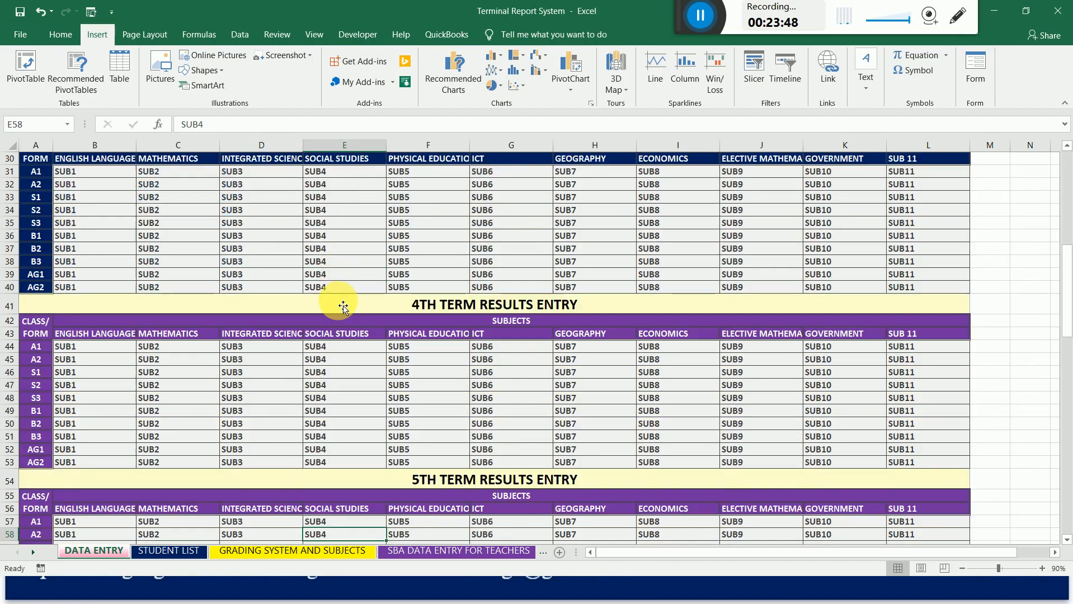
{"action": "key", "text": "Down"}
{"action": "key", "text": "Down"}
{"action": "key", "text": "Down"}
{"action": "key", "text": "Down"}
{"action": "key", "text": "Down"}
{"action": "key", "text": "Down"}
{"action": "key", "text": "Down"}
{"action": "key", "text": "Down"}
{"action": "key", "text": "Down"}
{"action": "key", "text": "Down"}
{"action": "key", "text": "Down"}
{"action": "key", "text": "Down"}
{"action": "key", "text": "Down"}
{"action": "key", "text": "Down"}
{"action": "key", "text": "Down"}
{"action": "key", "text": "Down"}
{"action": "key", "text": "Down"}
{"action": "key", "text": "Down"}
{"action": "key", "text": "Down"}
{"action": "key", "text": "Down"}
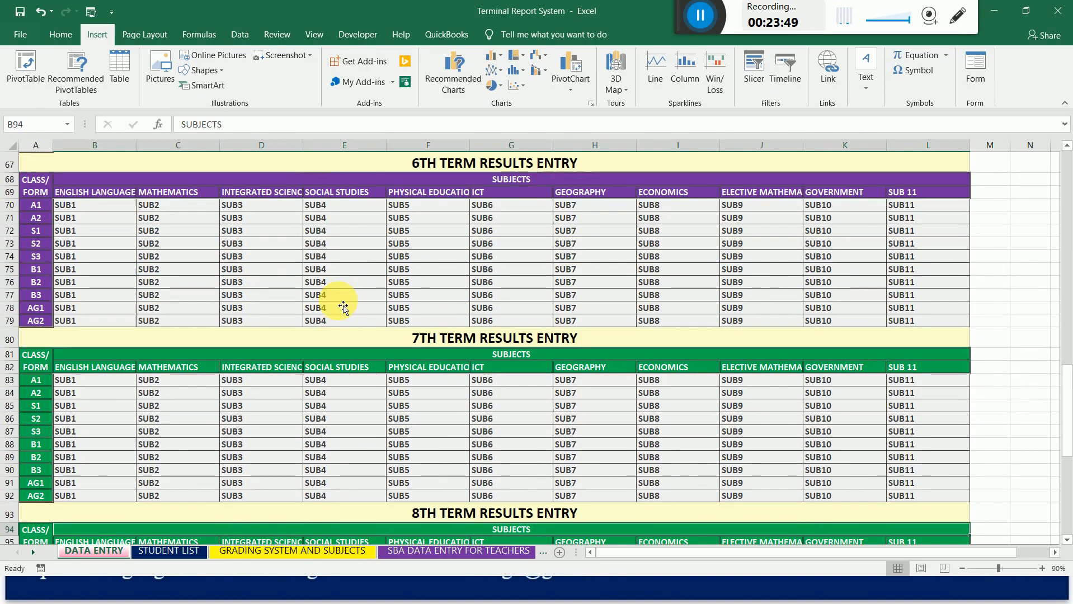
{"action": "key", "text": "Down"}
{"action": "key", "text": "Down"}
{"action": "key", "text": "Down"}
{"action": "key", "text": "Down"}
{"action": "key", "text": "Down"}
{"action": "key", "text": "Down"}
{"action": "key", "text": "Down"}
{"action": "key", "text": "Down"}
{"action": "key", "text": "Down"}
{"action": "key", "text": "Down"}
{"action": "key", "text": "Down"}
{"action": "key", "text": "Down"}
{"action": "key", "text": "Down"}
{"action": "key", "text": "Down"}
{"action": "key", "text": "Down"}
{"action": "key", "text": "Down"}
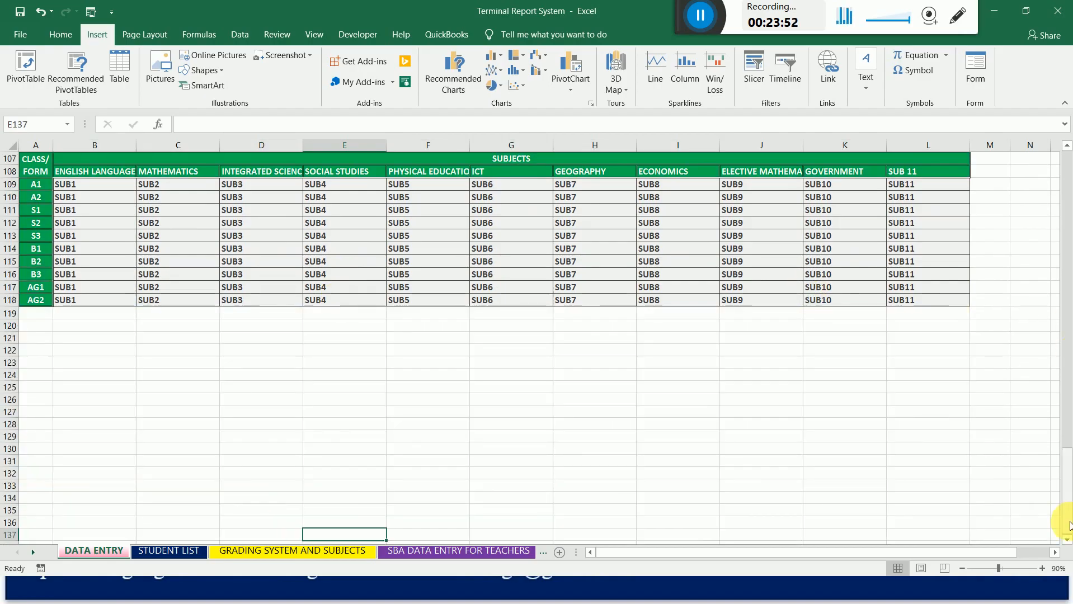
{"action": "left_click_drag", "start_coordinate": [1068, 525], "coordinate": [1066, 214]}
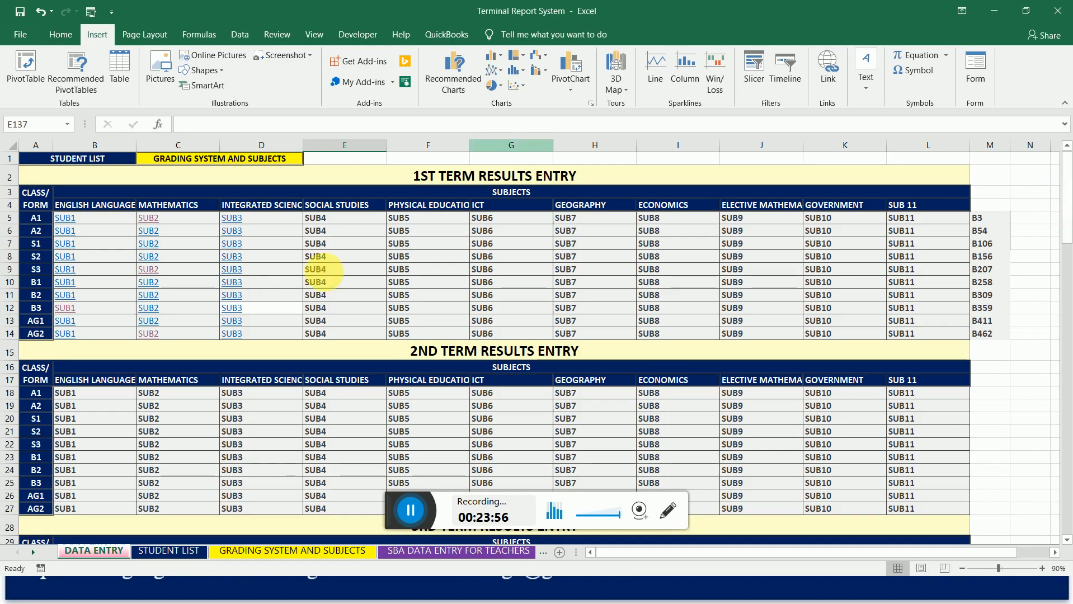
{"action": "left_click_drag", "start_coordinate": [412, 508], "coordinate": [661, 4]}
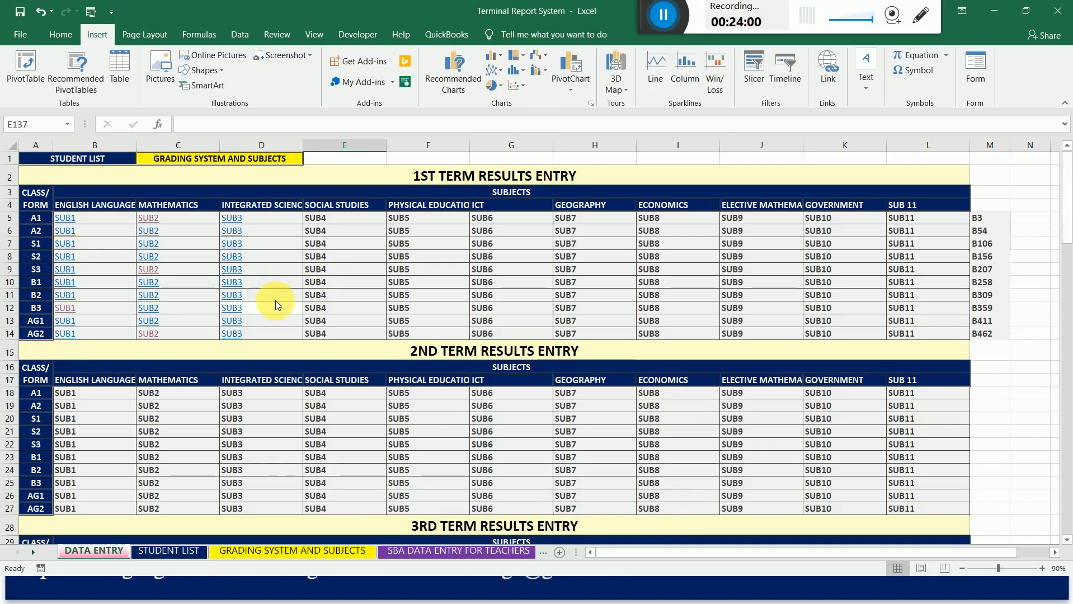
{"action": "left_click", "coordinate": [285, 230]}
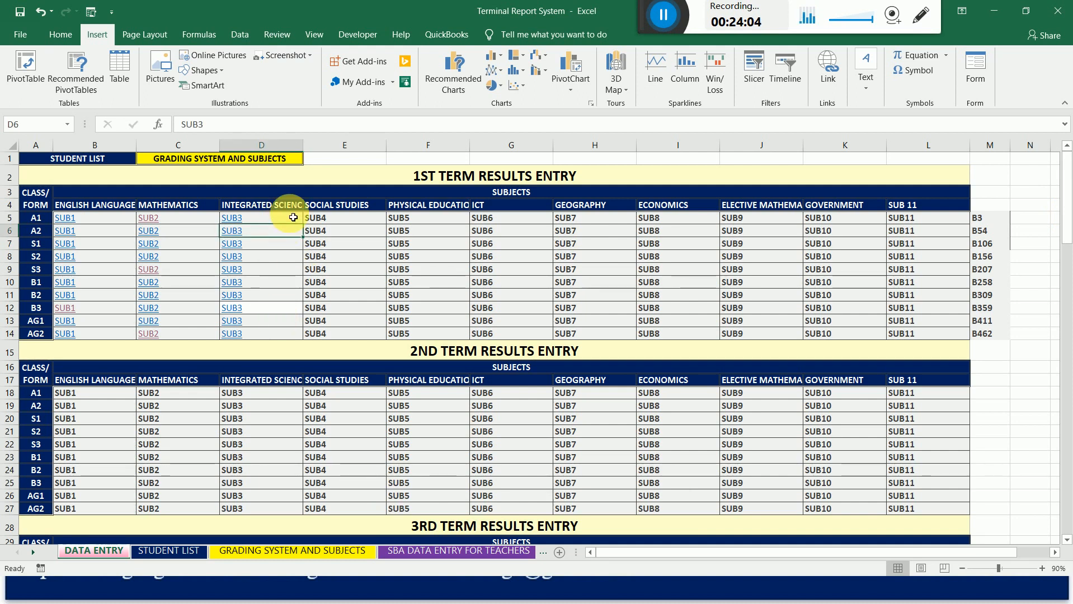
{"action": "key", "text": "Left"}
{"action": "key", "text": "Left"}
{"action": "key", "text": "Up"}
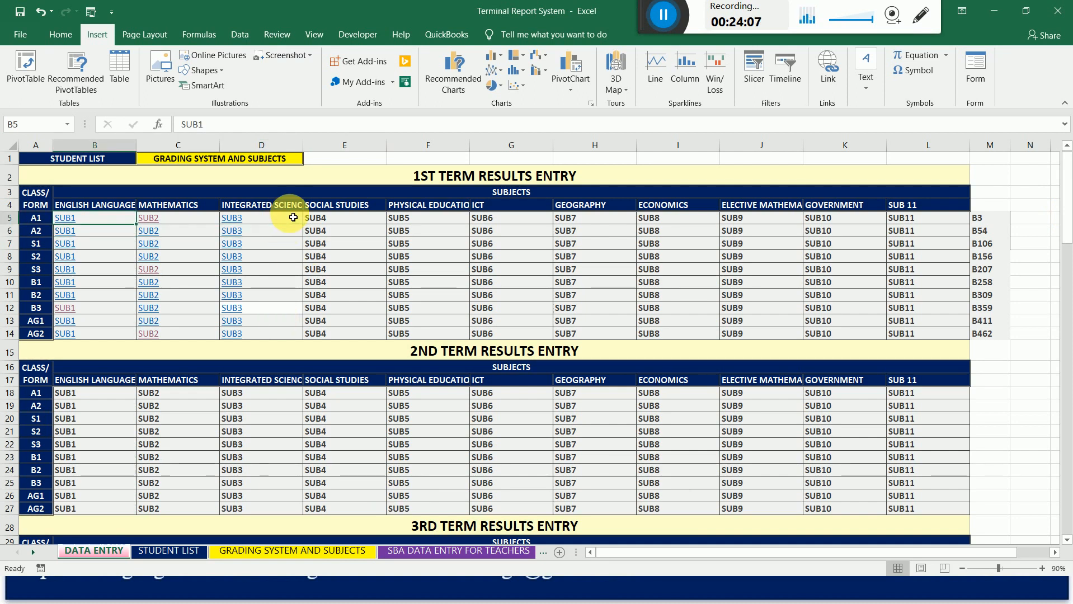
Apply the Output cell style to the linked 1st term English, Mathematics and Integrated Science cells (B5:D14).
{"action": "key", "text": "shift+Right"}
{"action": "key", "text": "shift+Right"}
{"action": "key", "text": "shift+Down"}
{"action": "key", "text": "shift+Down"}
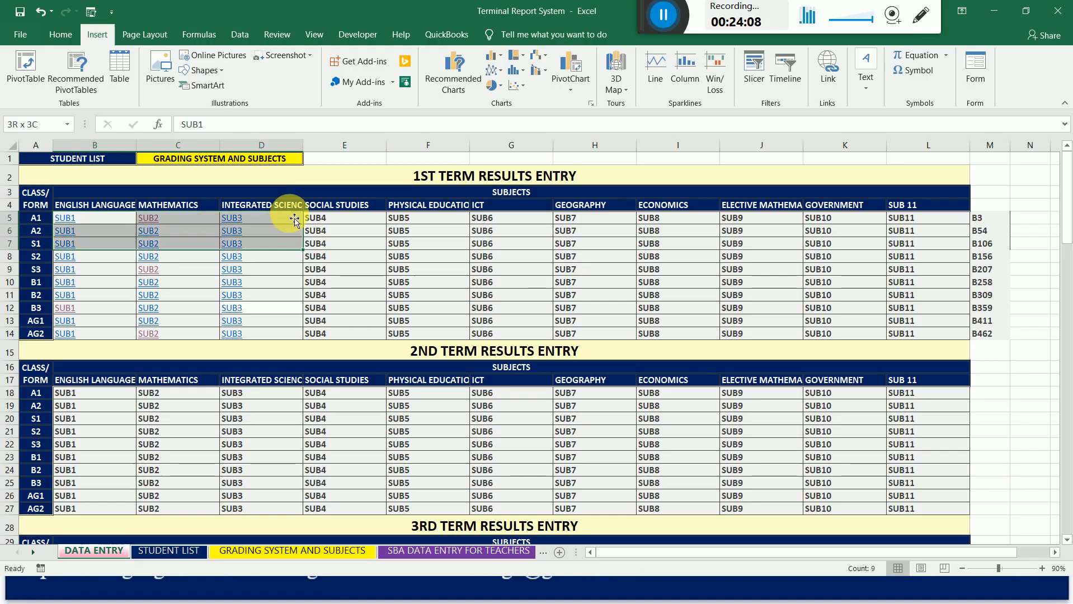
{"action": "key", "text": "shift+Down"}
{"action": "key", "text": "shift+Down"}
{"action": "key", "text": "shift+Down"}
{"action": "key", "text": "shift+Down"}
{"action": "key", "text": "shift+Down"}
{"action": "key", "text": "shift+Down"}
{"action": "key", "text": "shift+Down"}
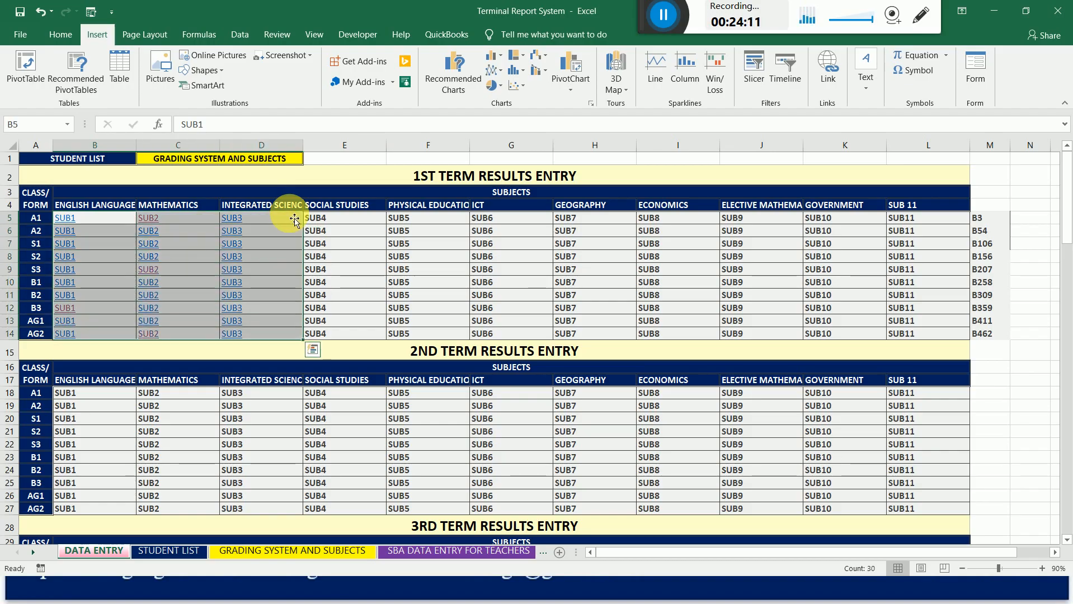
{"action": "left_click", "coordinate": [61, 35]}
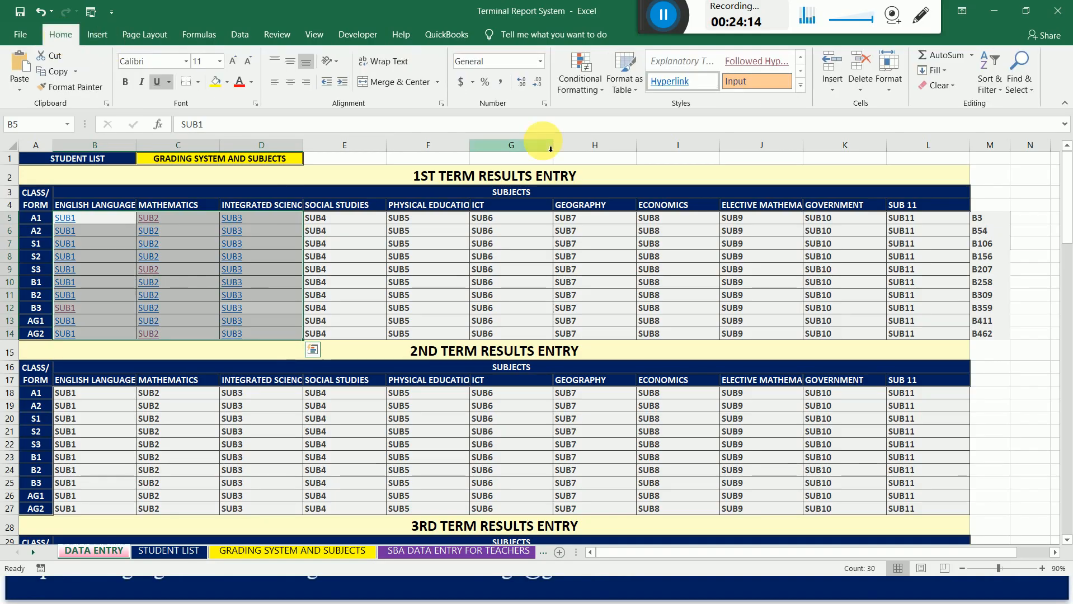
{"action": "left_click", "coordinate": [804, 86]}
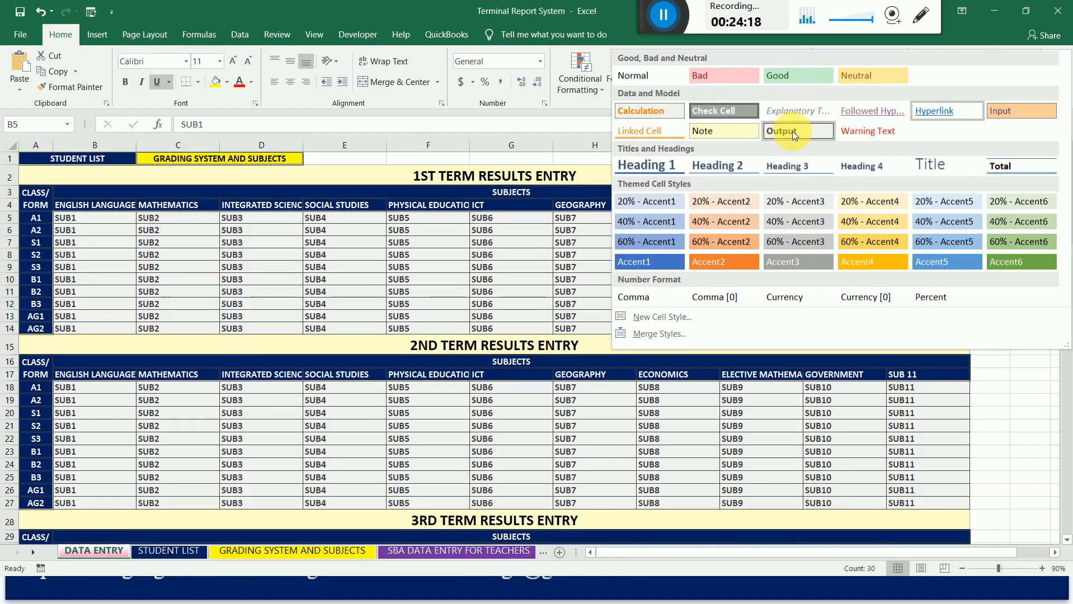
{"action": "left_click", "coordinate": [793, 131]}
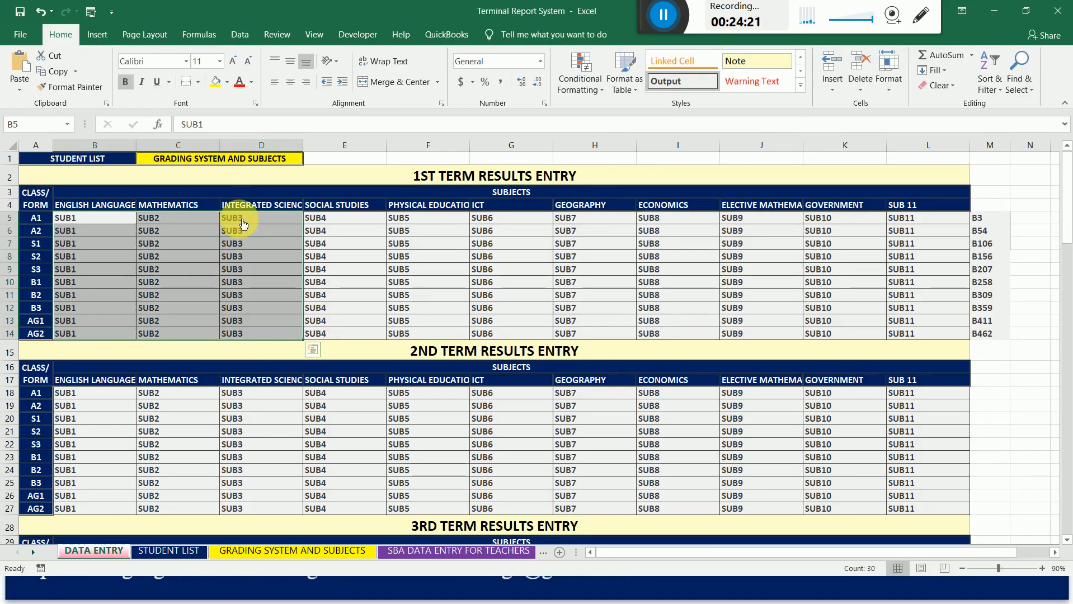
{"action": "left_click", "coordinate": [400, 249]}
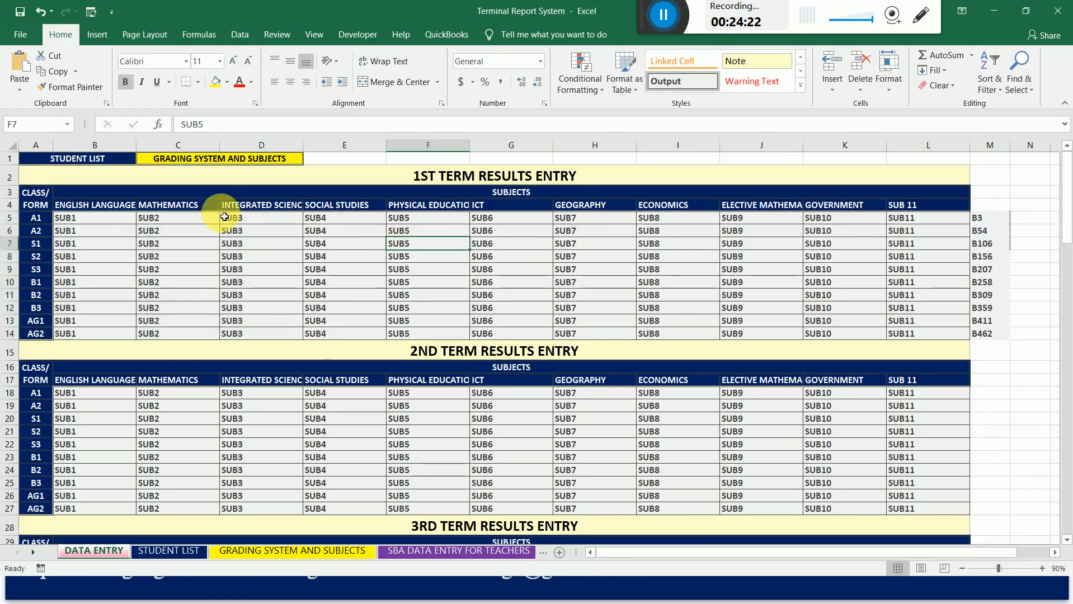
Test the 1st term English Language links for classes A1 and AG2, returning to the DATA ENTRY sheet after each.
{"action": "left_click", "coordinate": [72, 221]}
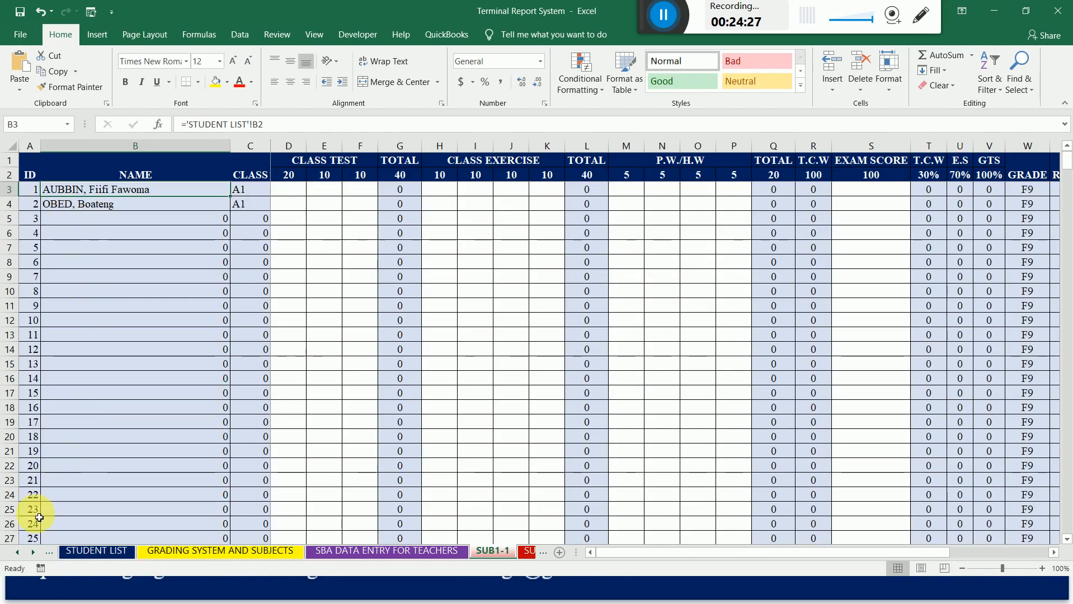
{"action": "left_click", "coordinate": [20, 552]}
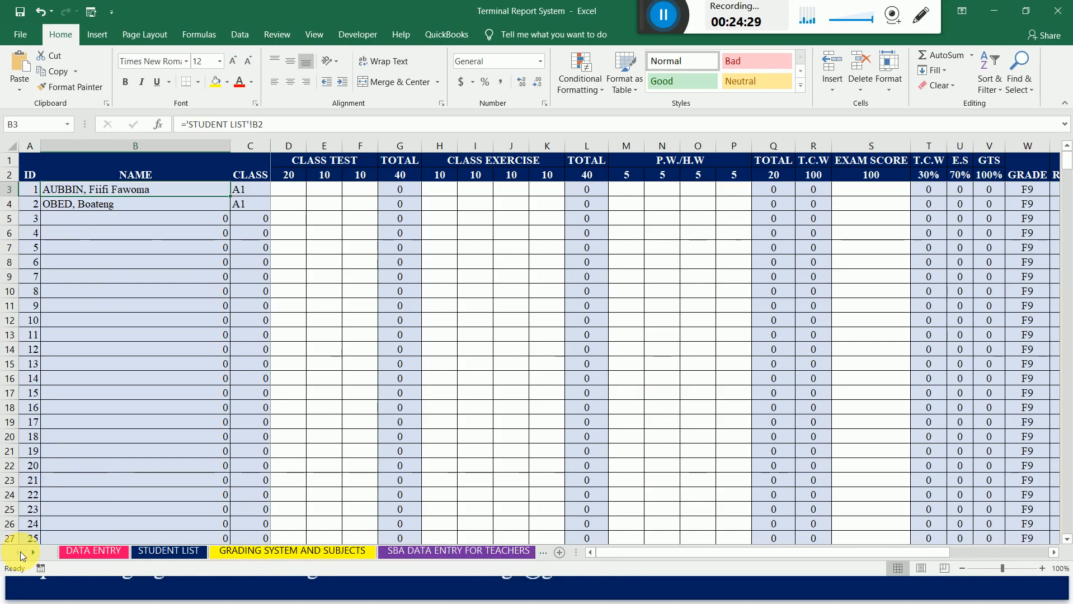
{"action": "left_click", "coordinate": [83, 552]}
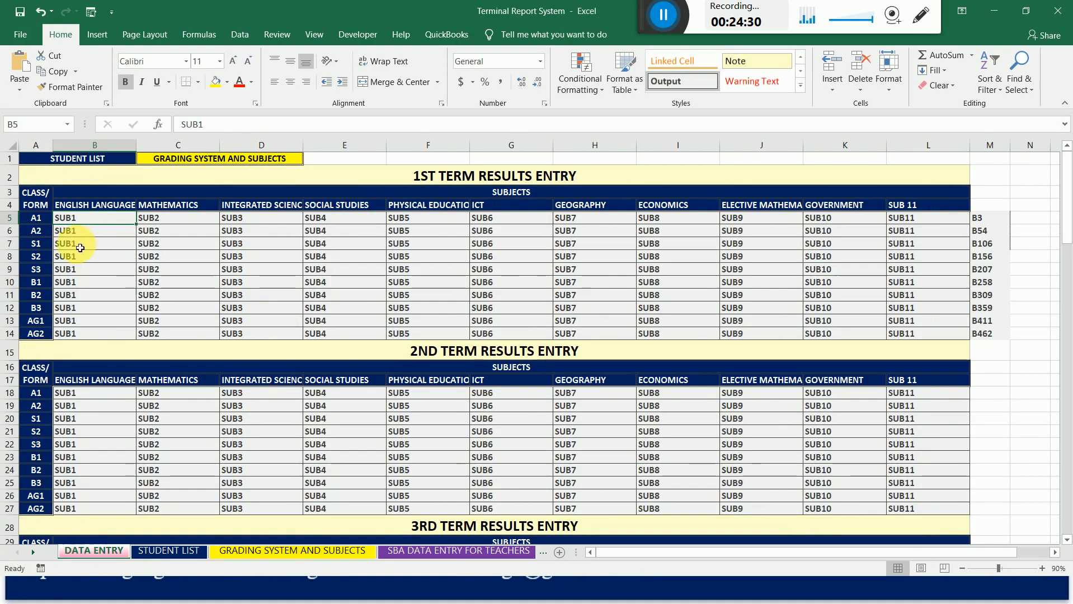
{"action": "left_click", "coordinate": [78, 336]}
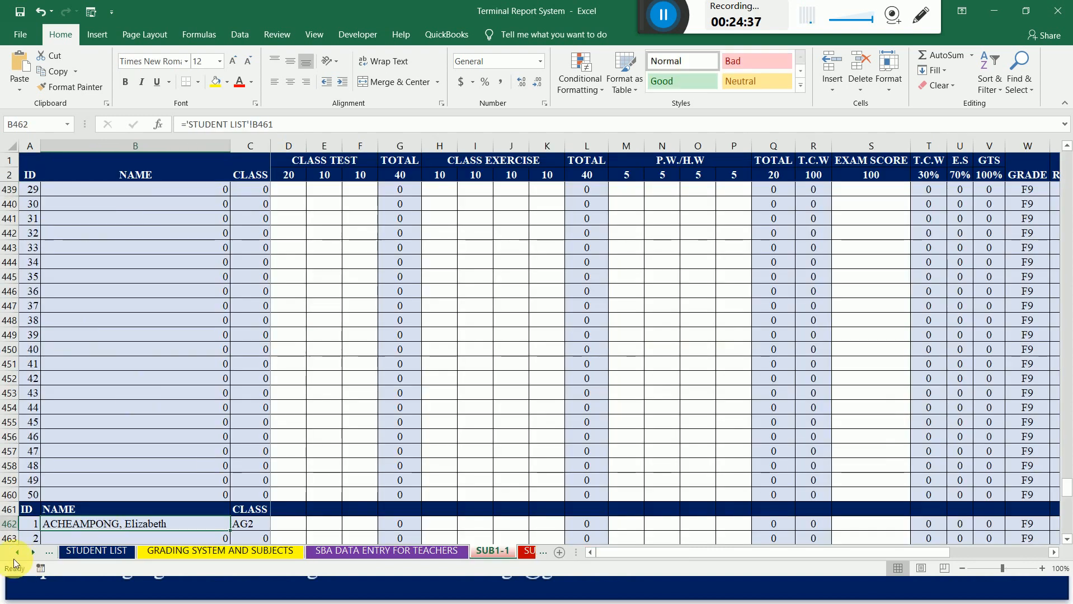
{"action": "left_click", "coordinate": [18, 553]}
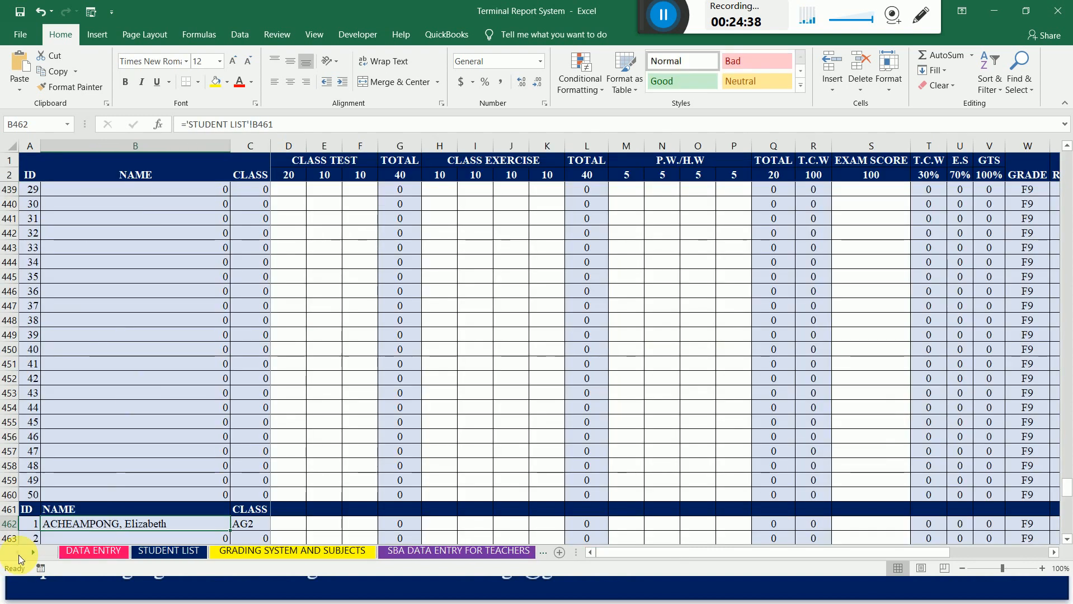
{"action": "left_click", "coordinate": [78, 554]}
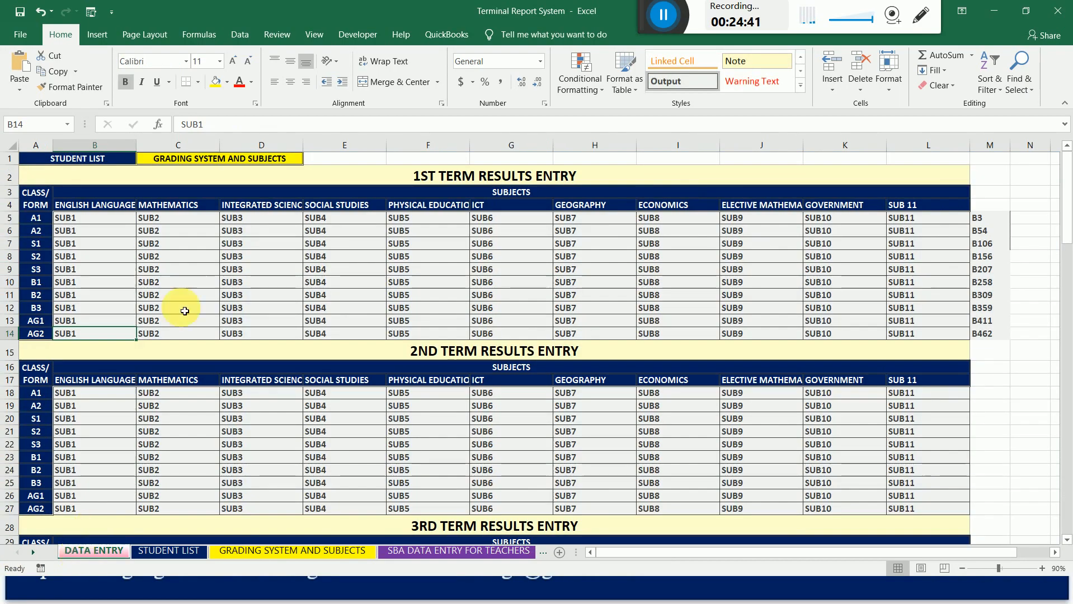
Test the 1st term Integrated Science link for class A1 and return to the DATA ENTRY sheet.
{"action": "left_click", "coordinate": [237, 218]}
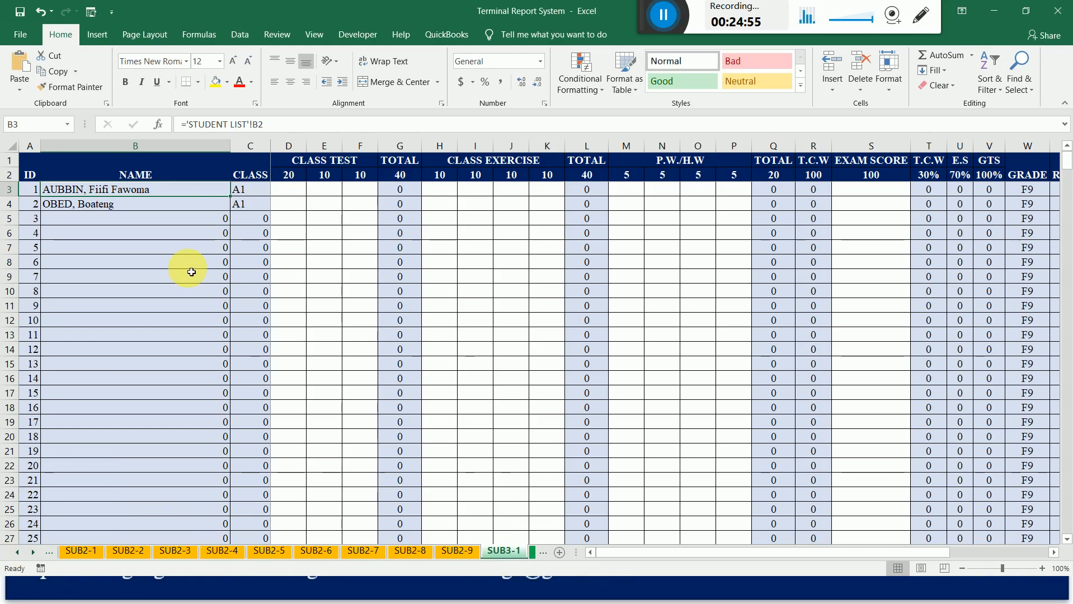
{"action": "left_click", "coordinate": [143, 180]}
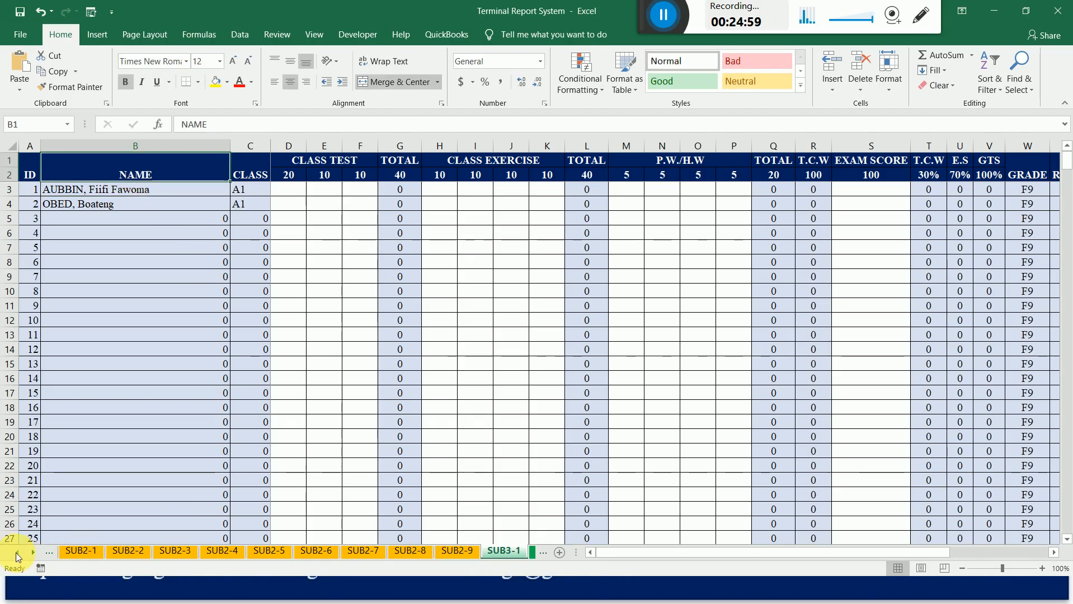
{"action": "left_click", "coordinate": [17, 553], "text": "ctrl"}
{"action": "left_click", "coordinate": [90, 552]}
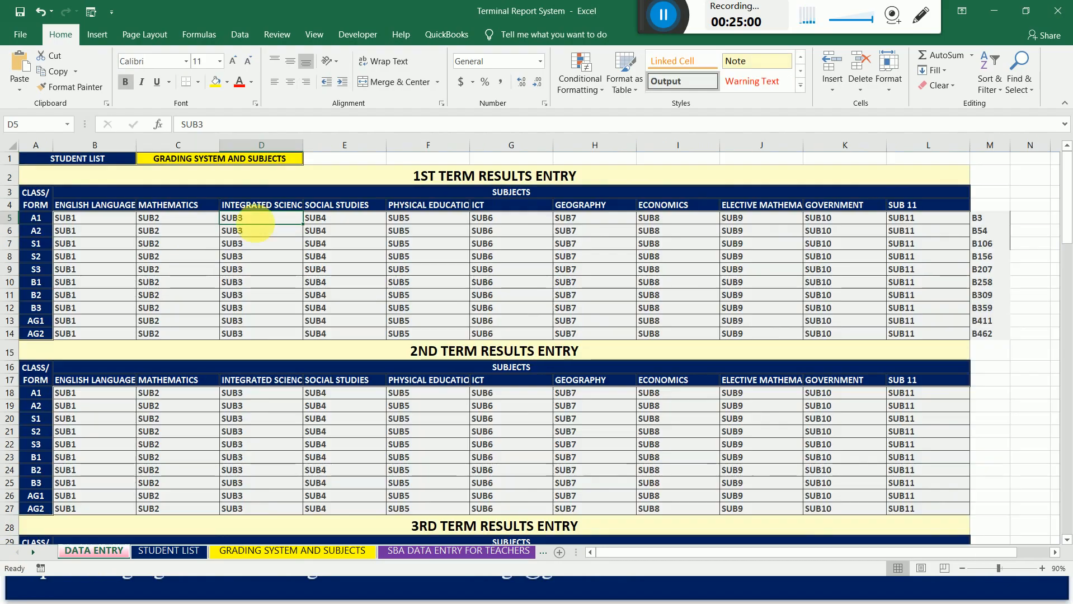
{"action": "left_click", "coordinate": [46, 223]}
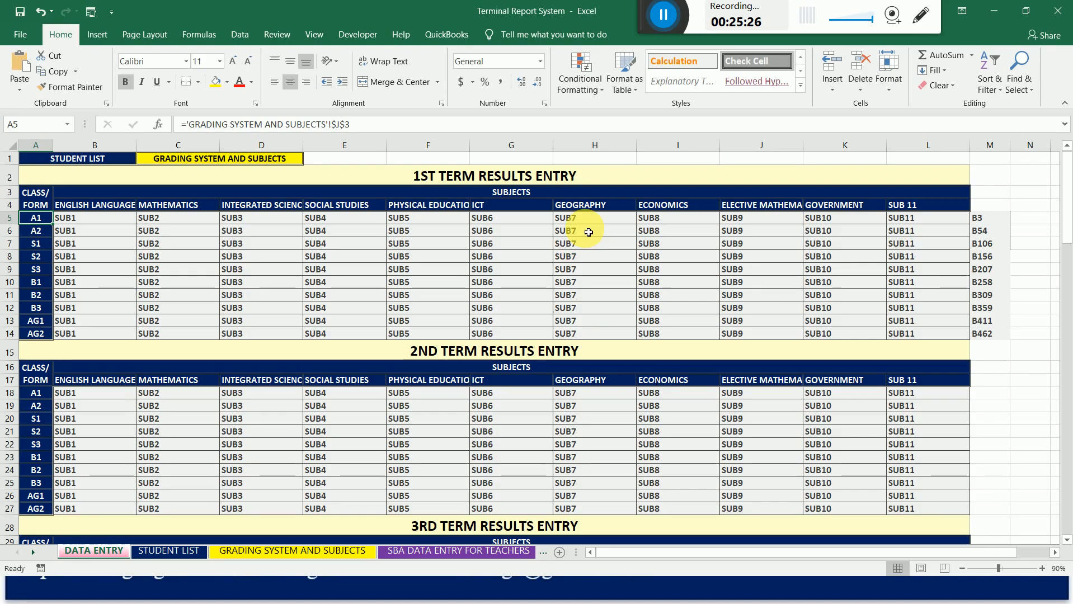
{"action": "left_click", "coordinate": [321, 231]}
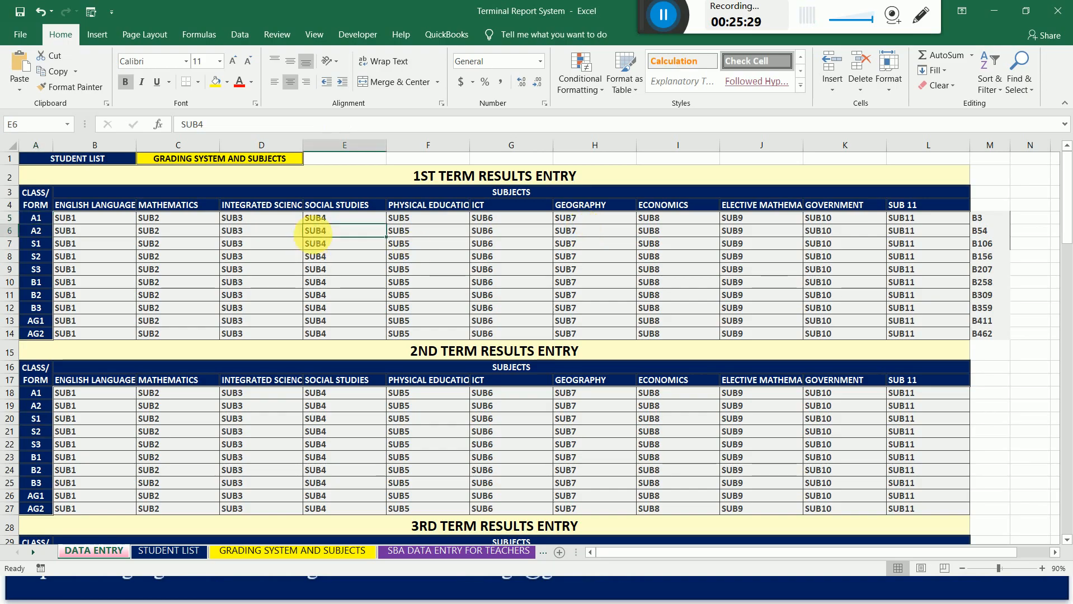
{"action": "left_click", "coordinate": [323, 218]}
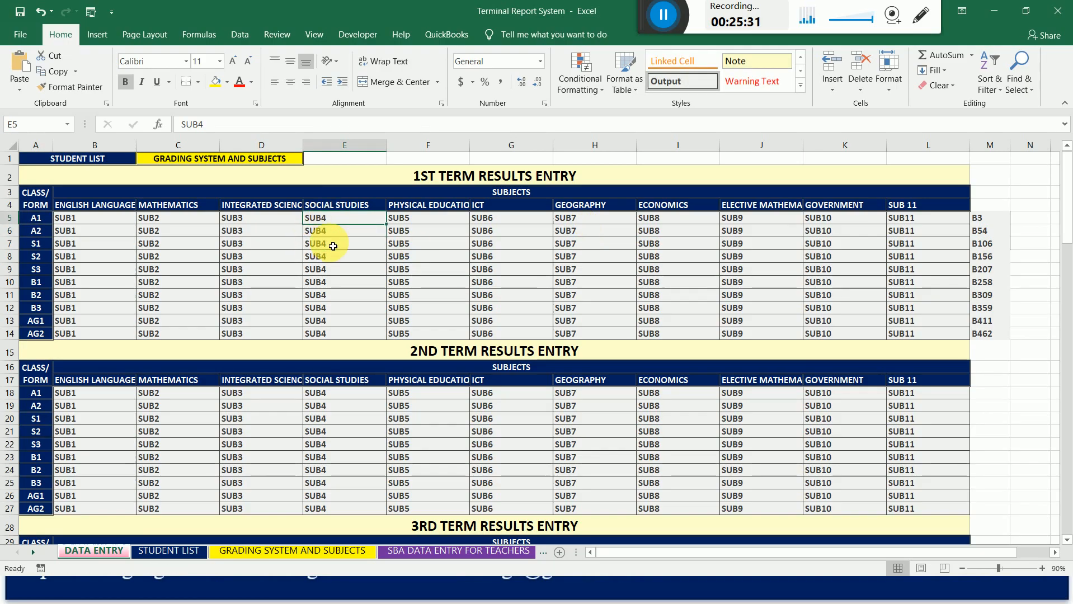
{"action": "left_click", "coordinate": [333, 322]}
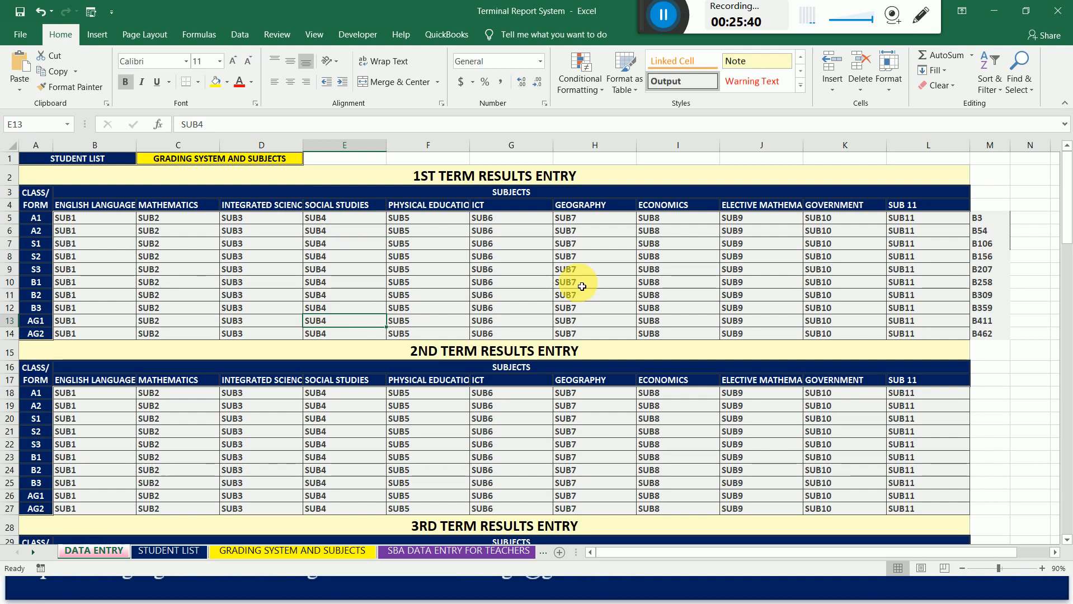
View the SUB1-2 score sheet.
{"action": "left_click", "coordinate": [32, 552]}
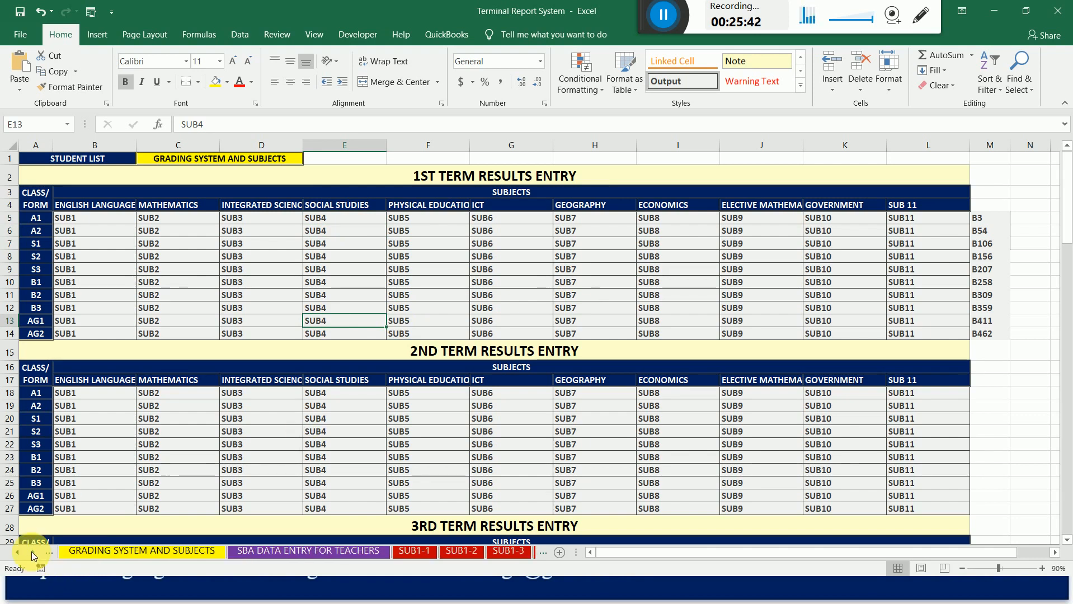
{"action": "left_click", "coordinate": [32, 552]}
{"action": "left_click", "coordinate": [133, 553]}
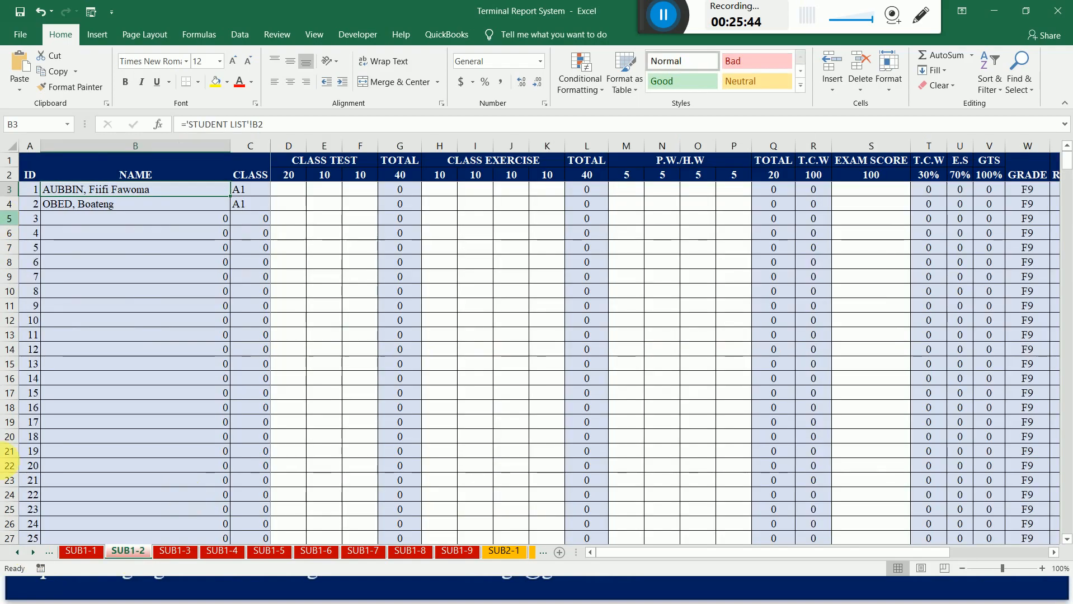
Return to the DATA ENTRY sheet and save the workbook.
{"action": "left_click", "coordinate": [19, 553]}
{"action": "left_click", "coordinate": [101, 554]}
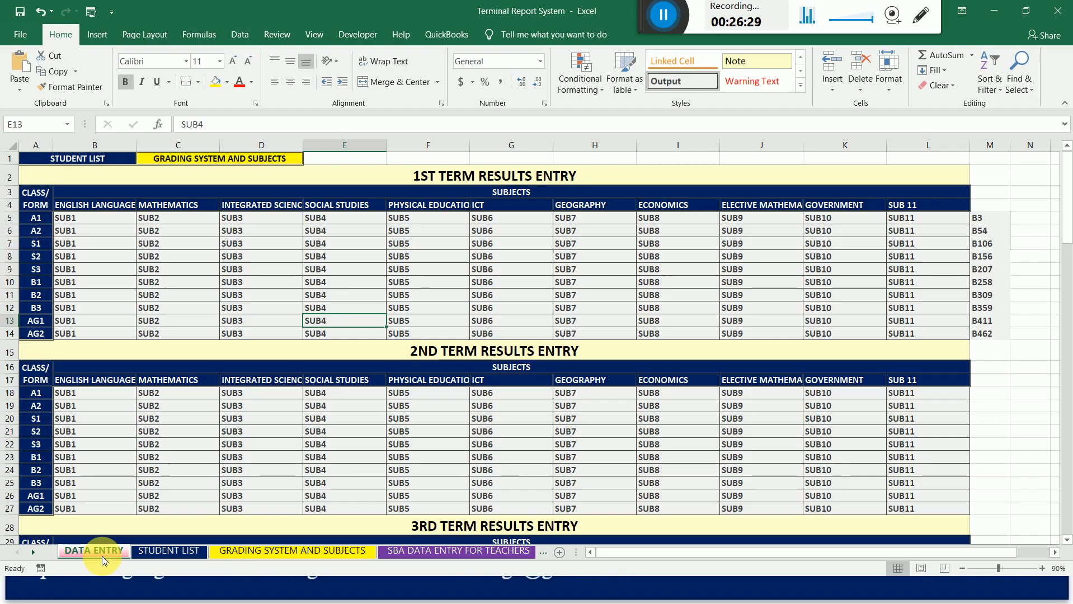
{"action": "left_click", "coordinate": [19, 15]}
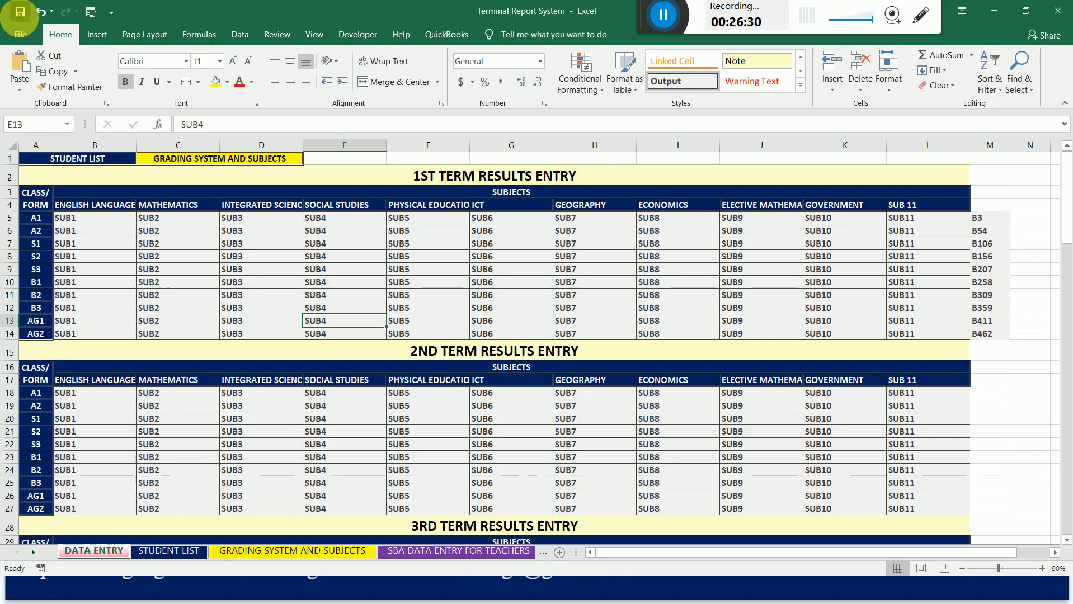